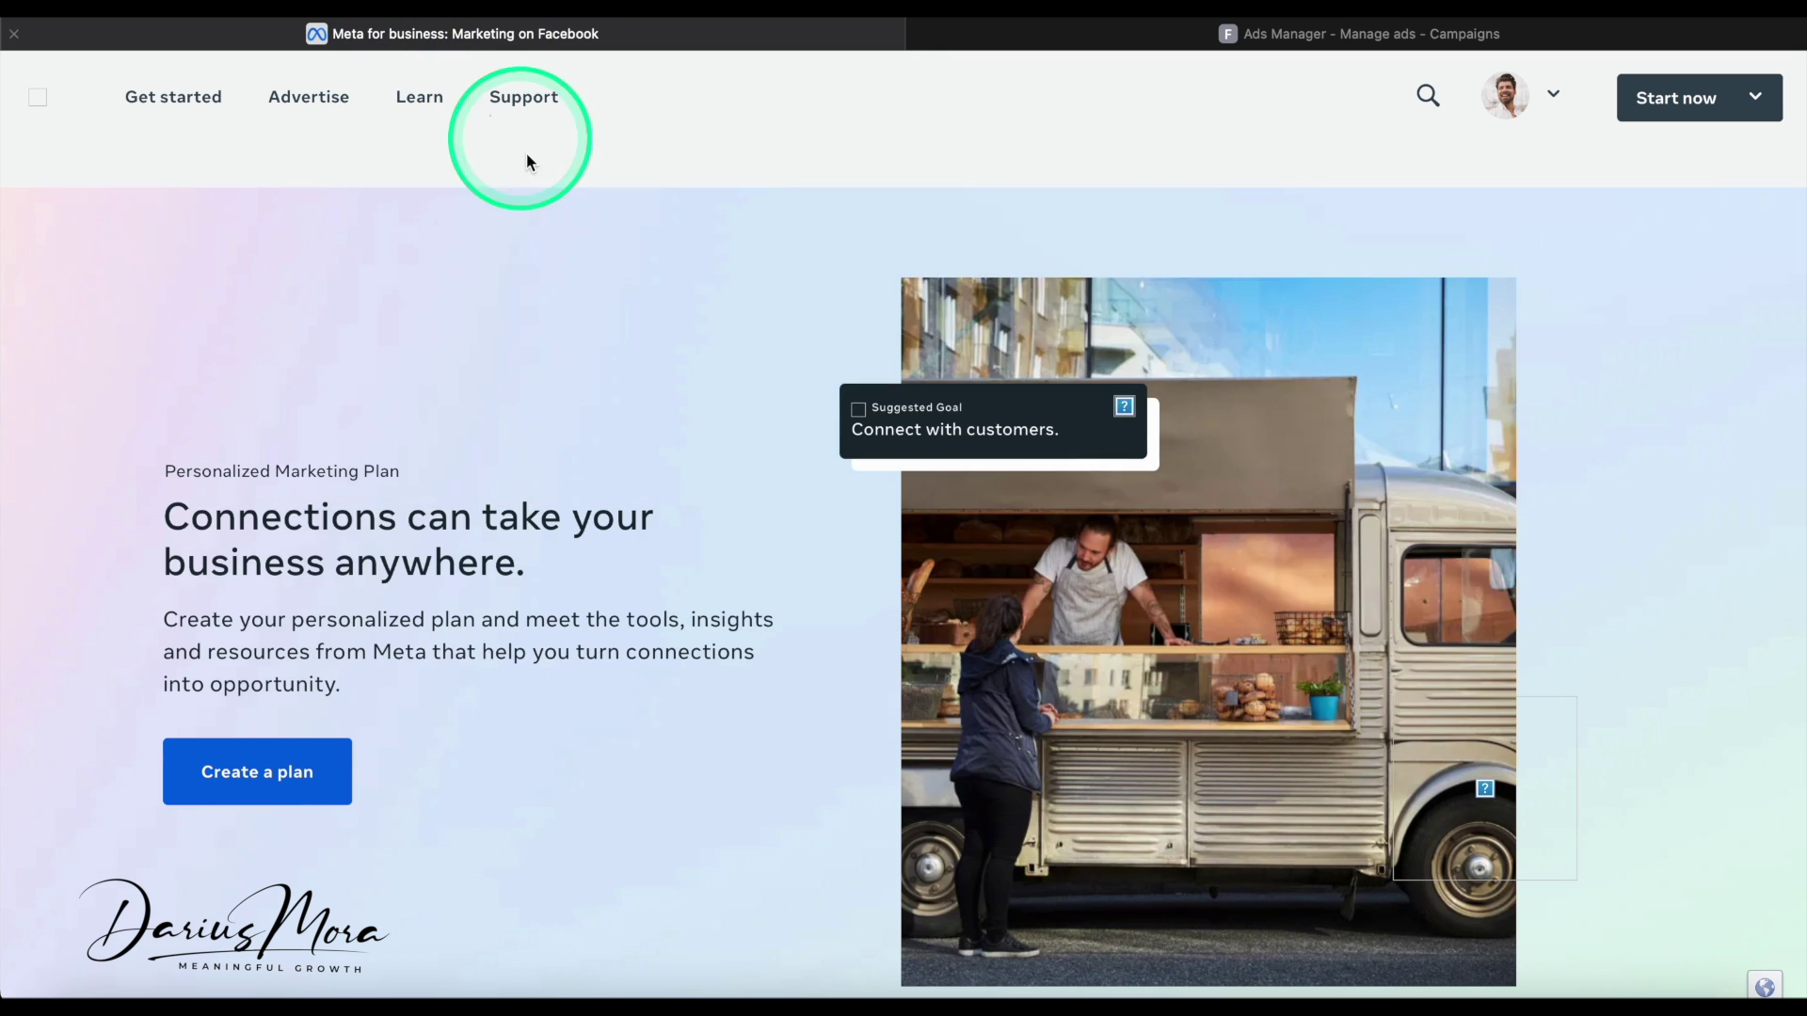
Switch to the Ads Manager campaigns list showing New Traffic Campaign and open the All tools panel
mouse_move(523, 101)
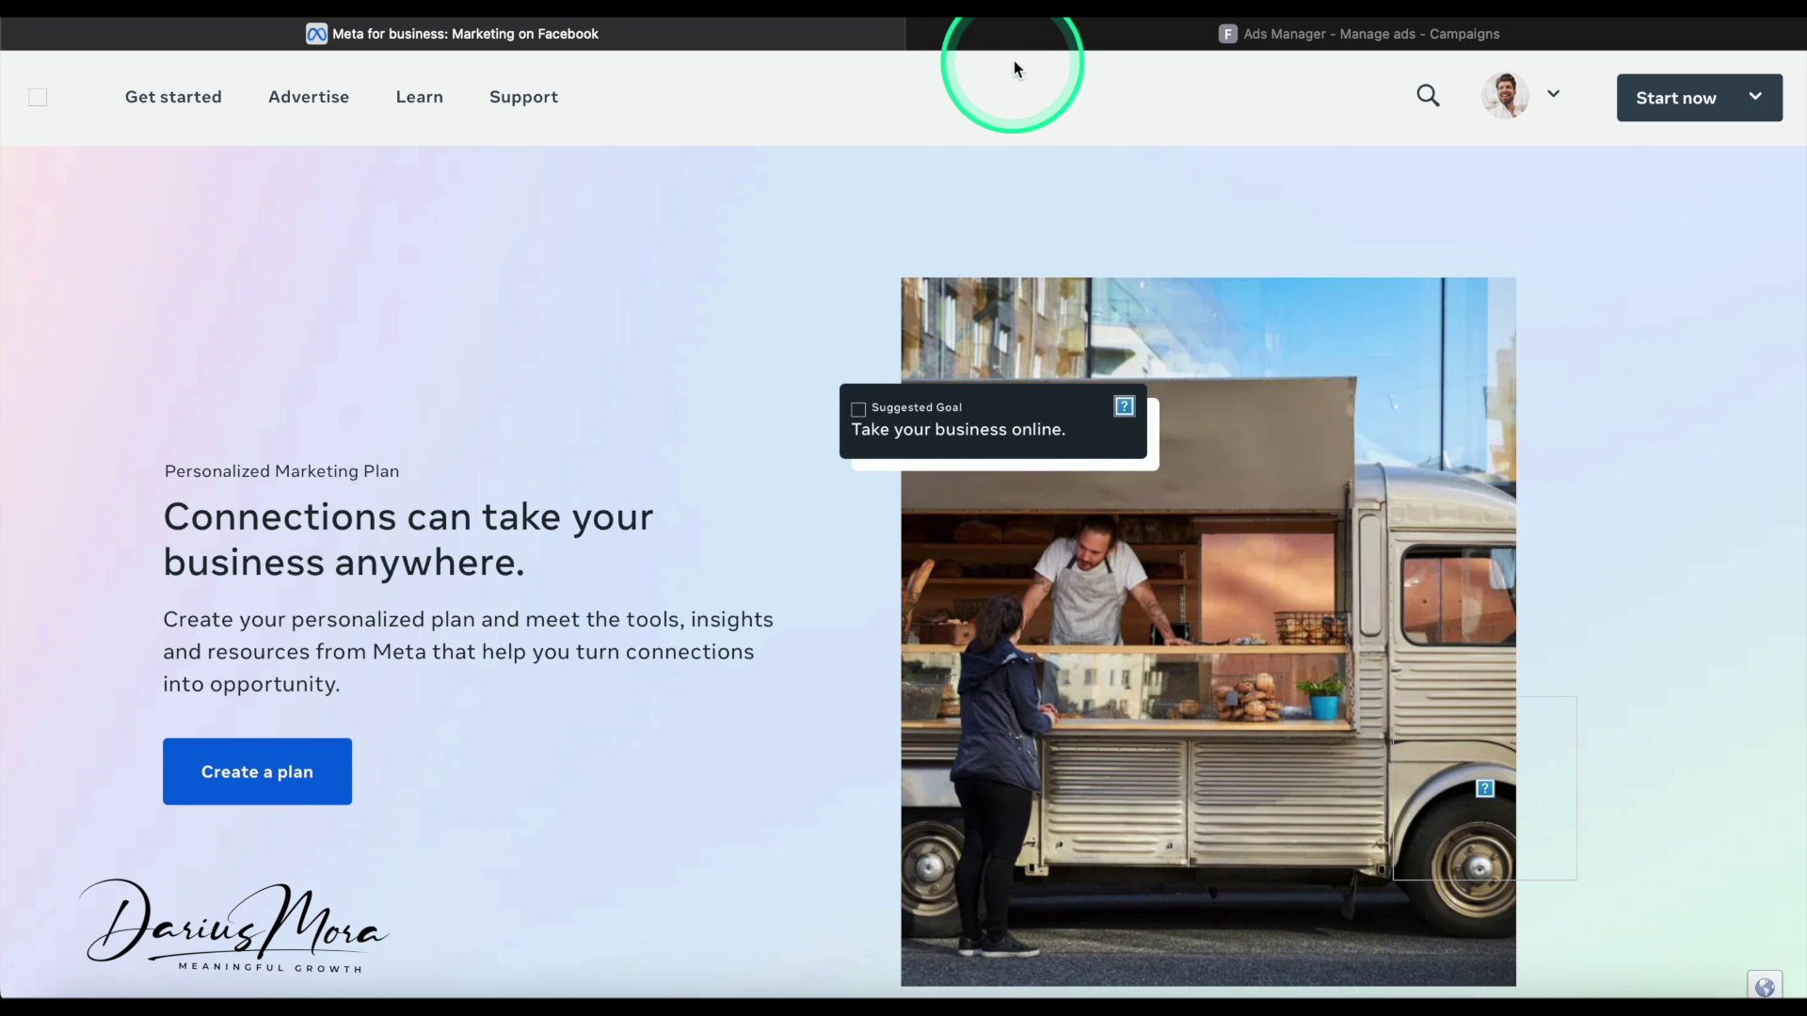
click(1003, 36)
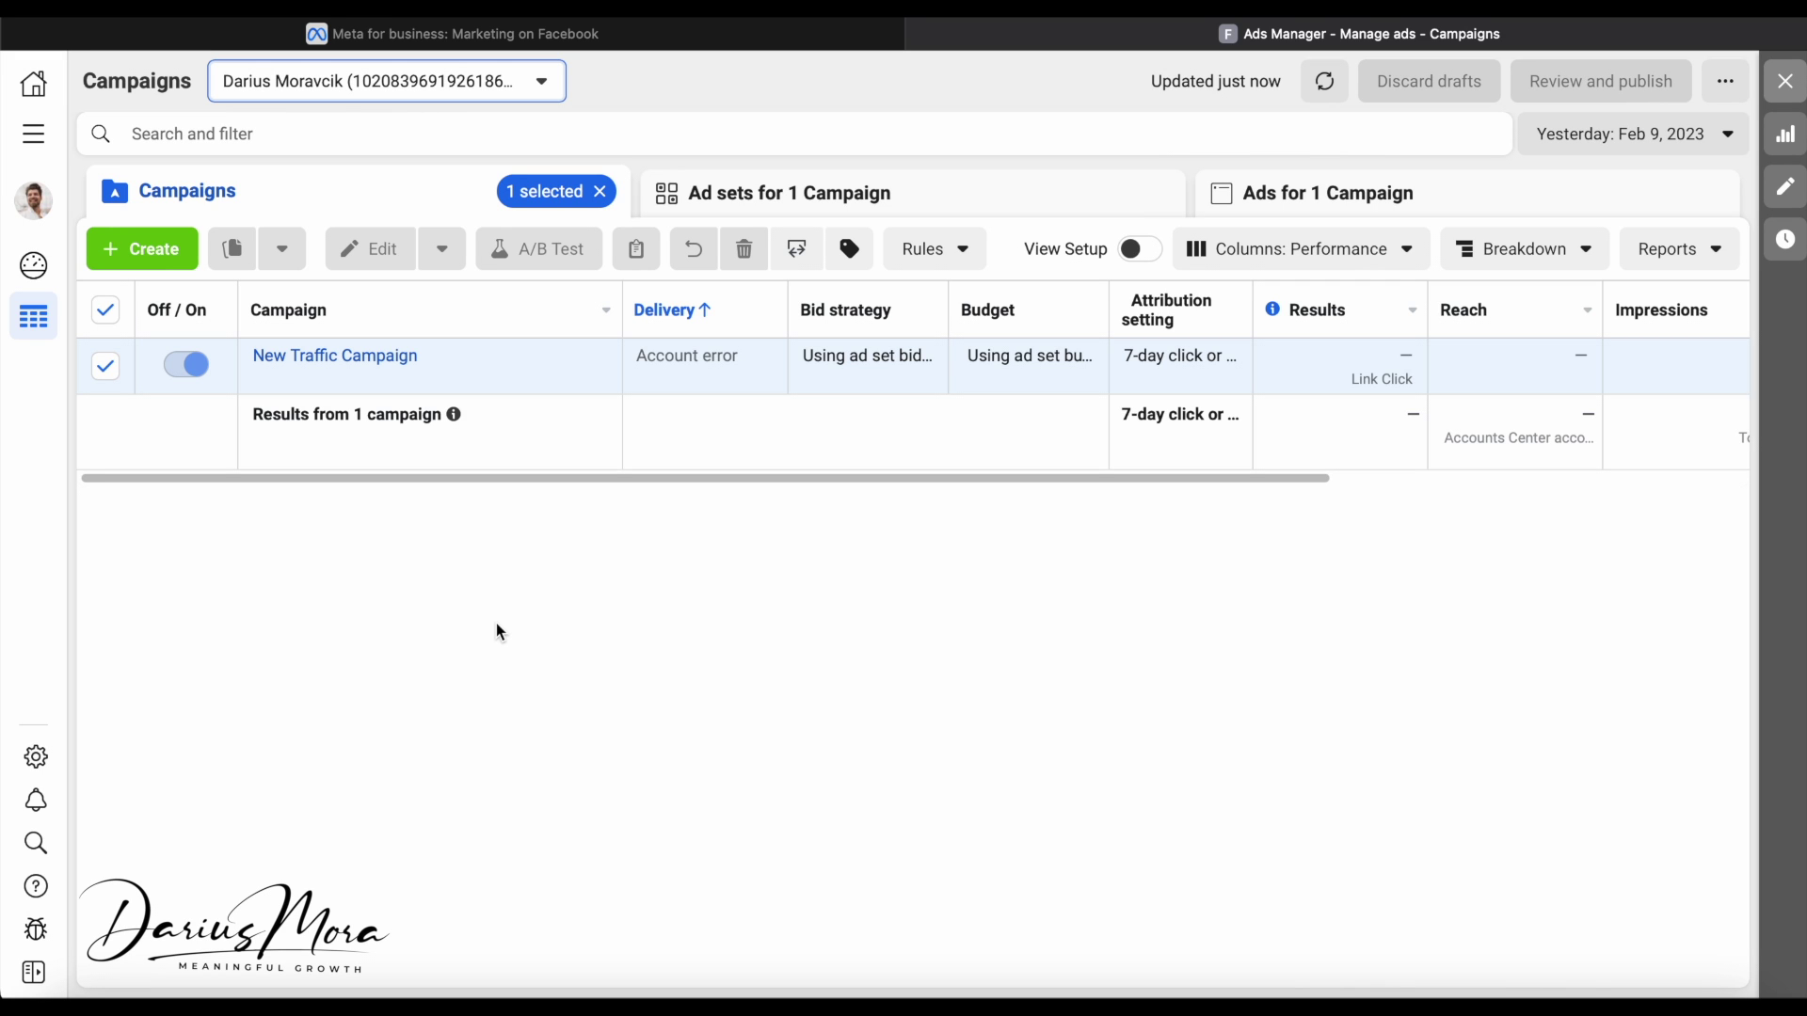
click(415, 577)
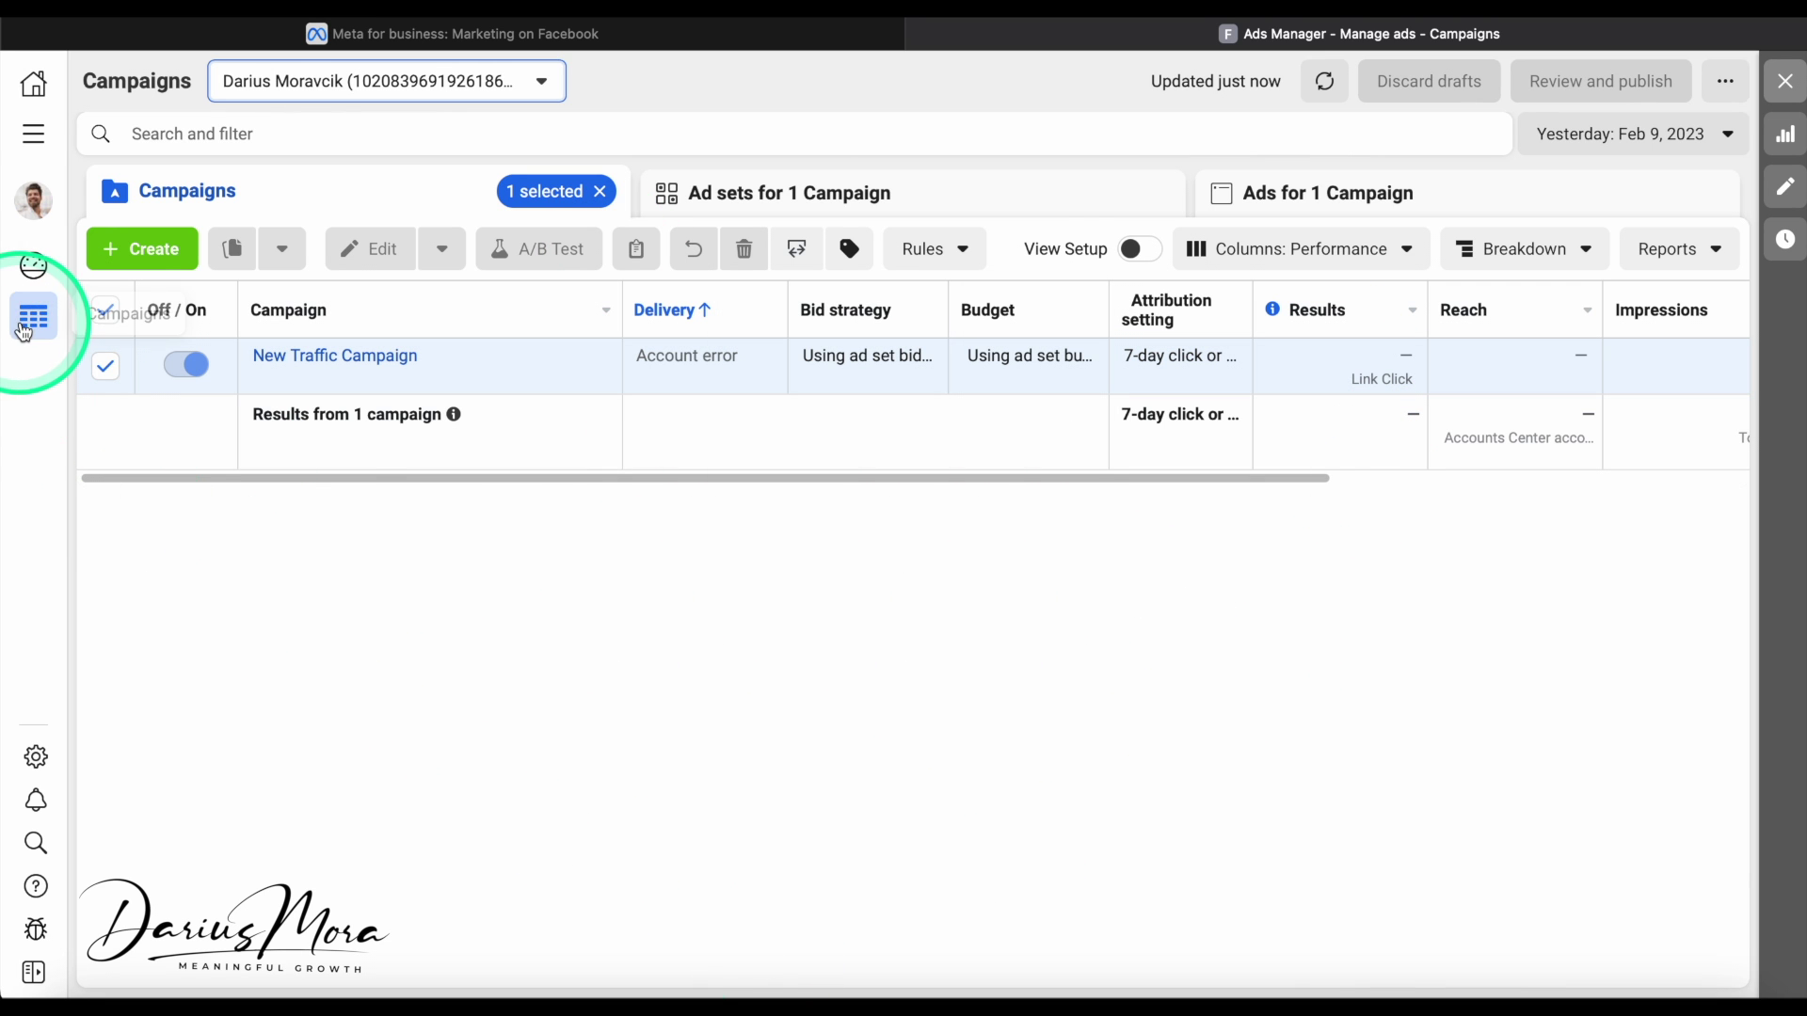
click(34, 133)
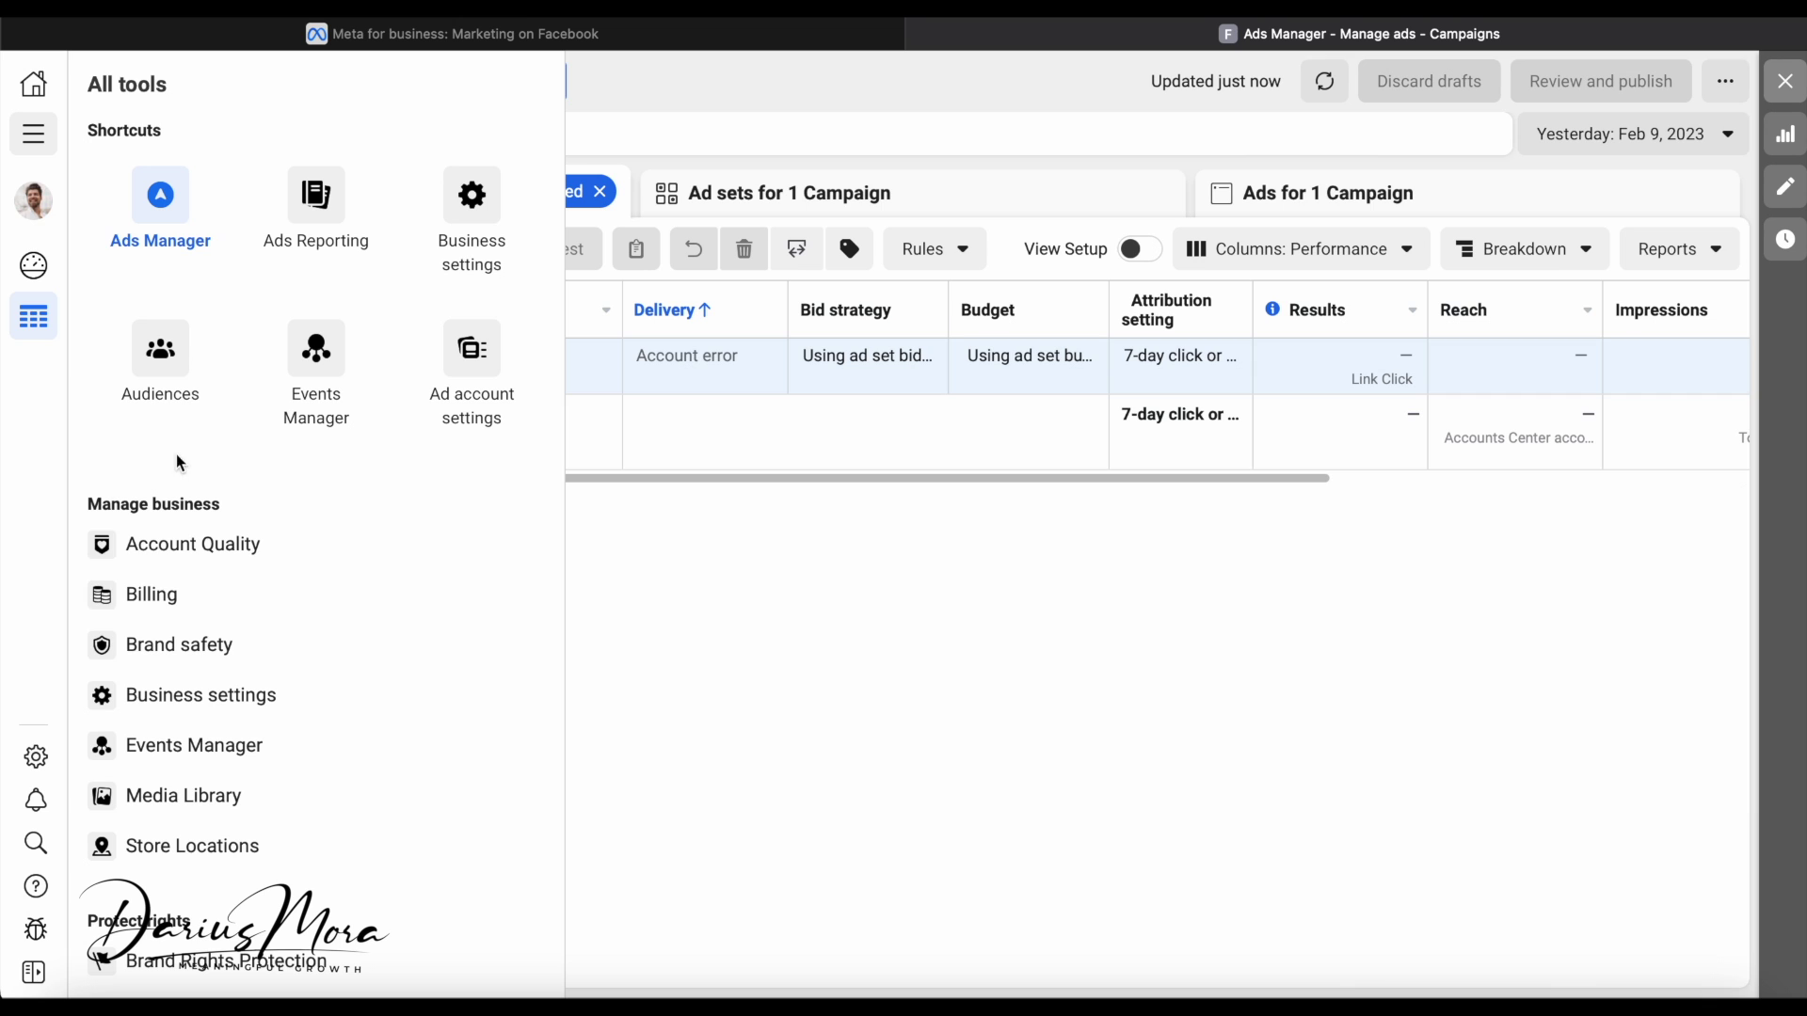
Close All tools and start a new campaign to reach the objective choices
click(805, 663)
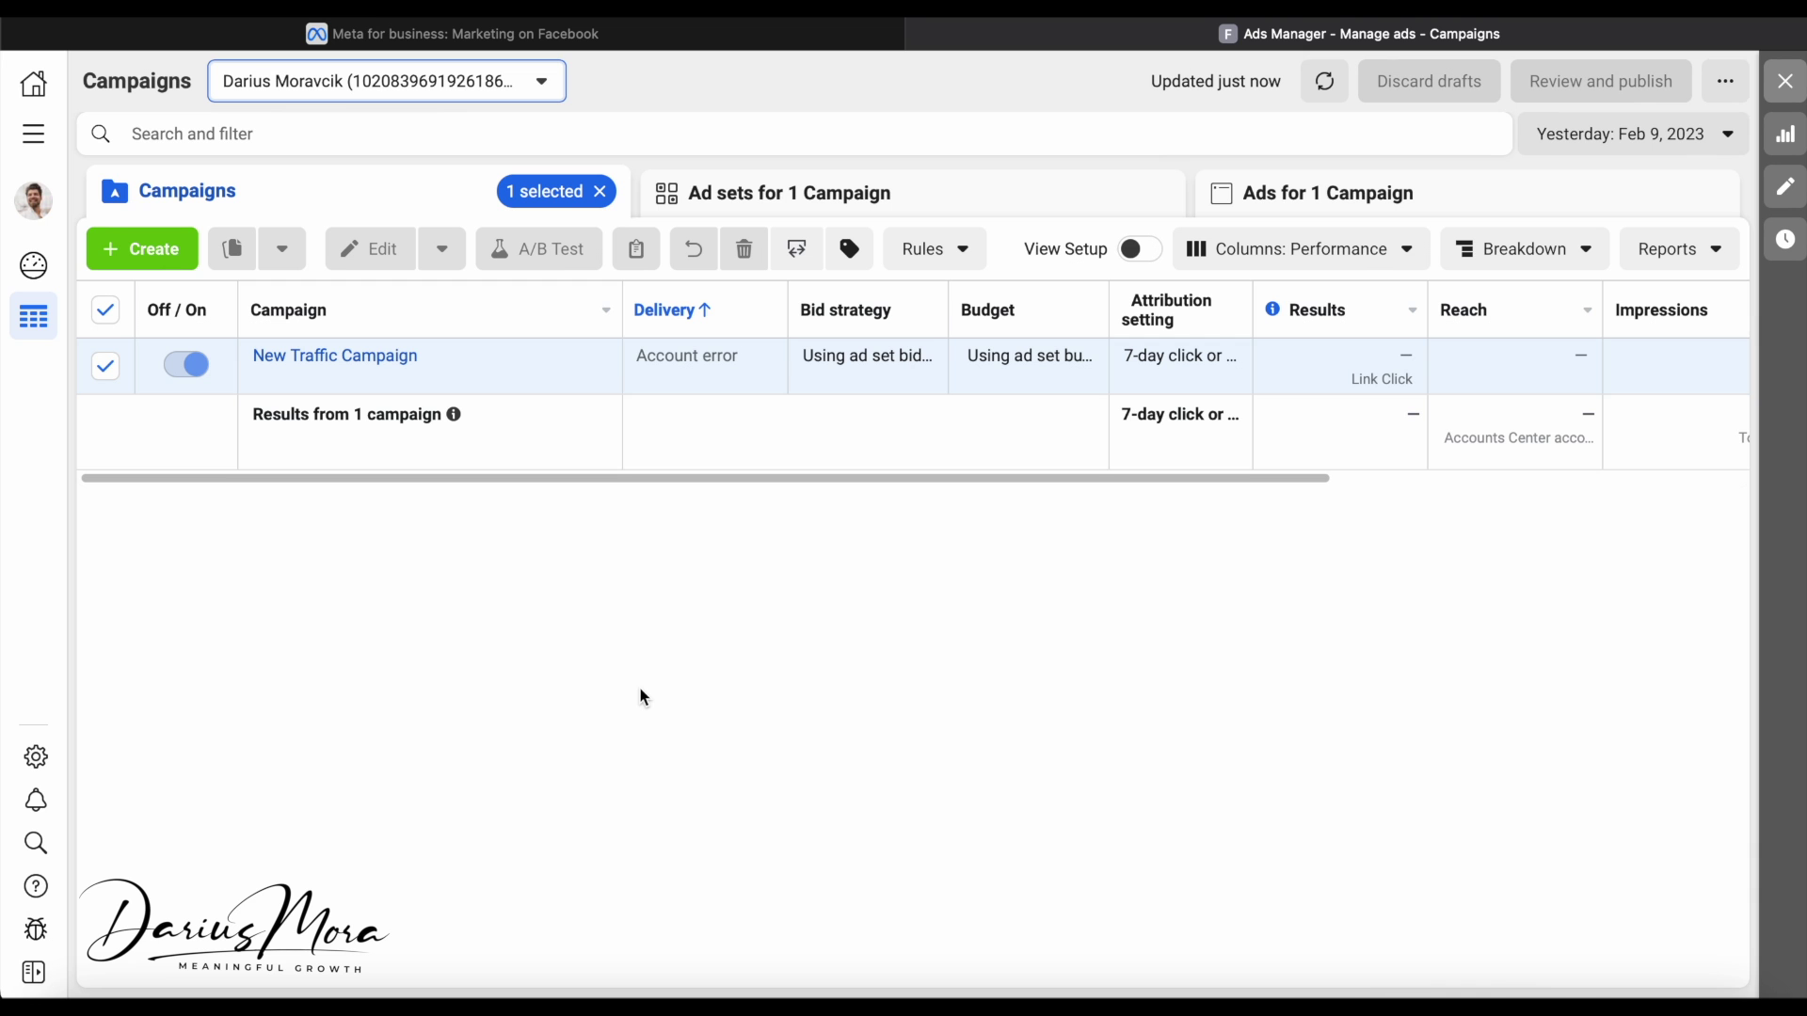
click(150, 256)
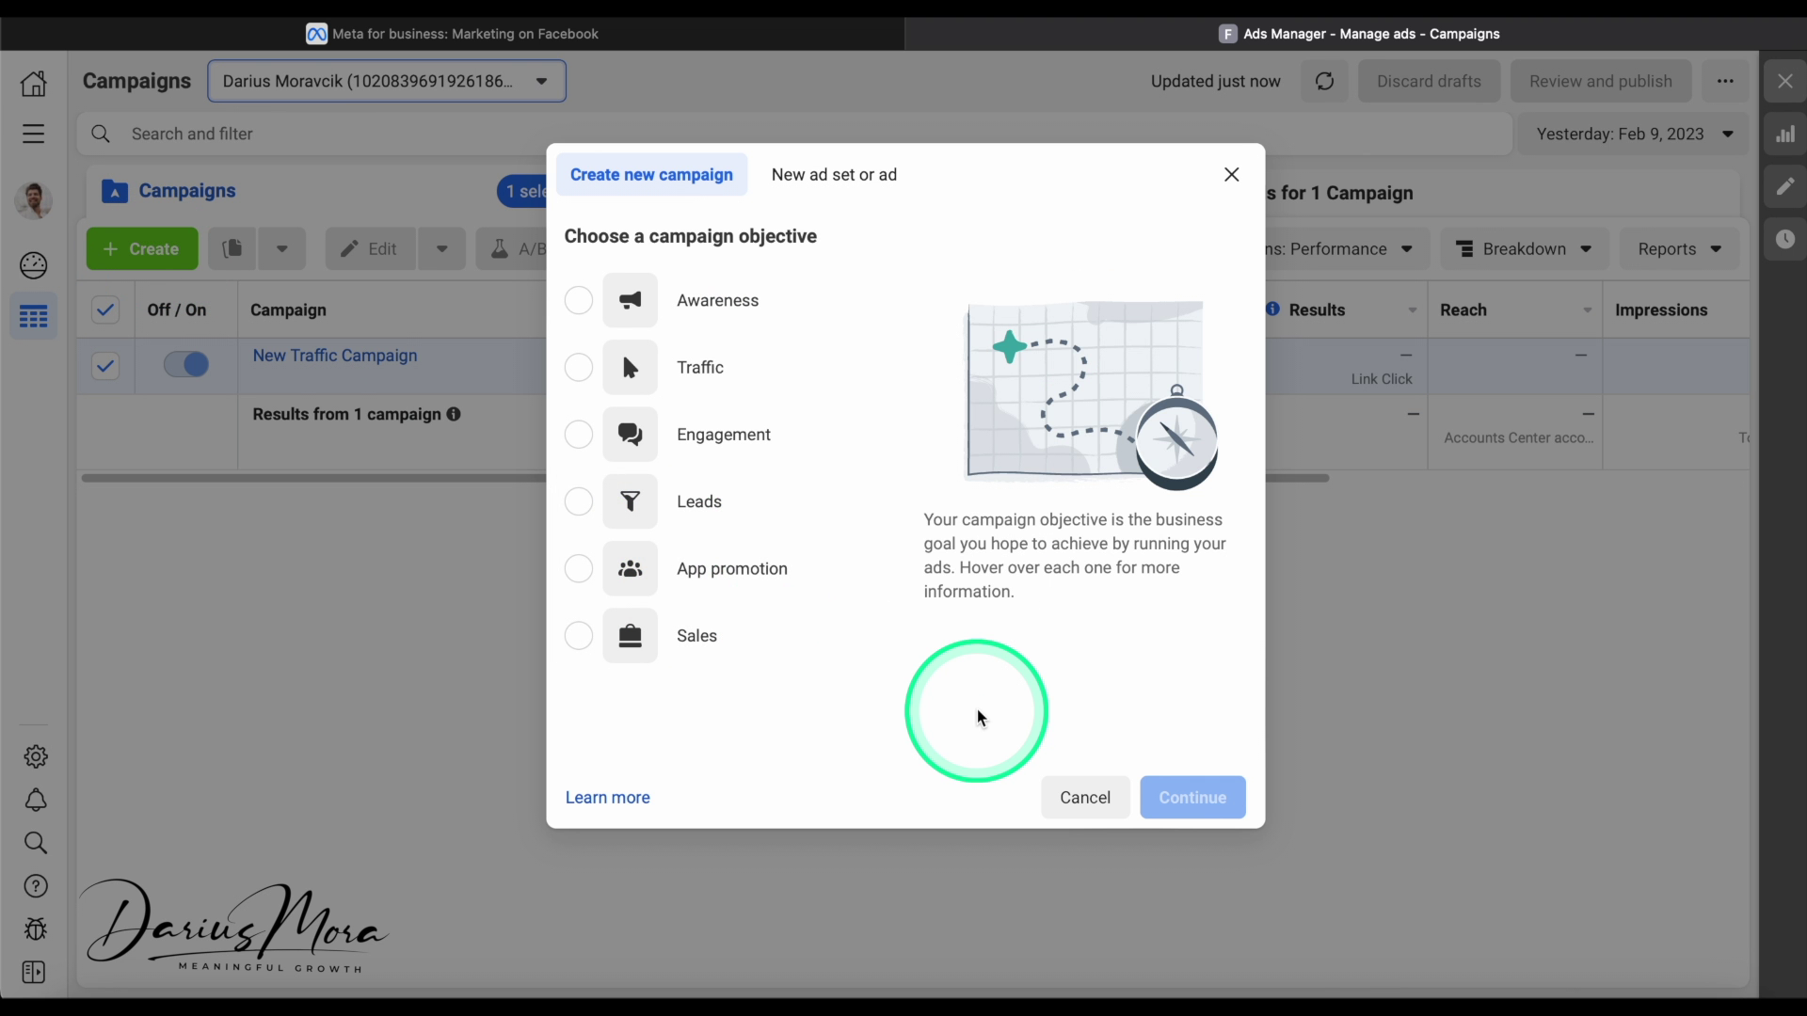
mouse_move(778, 457)
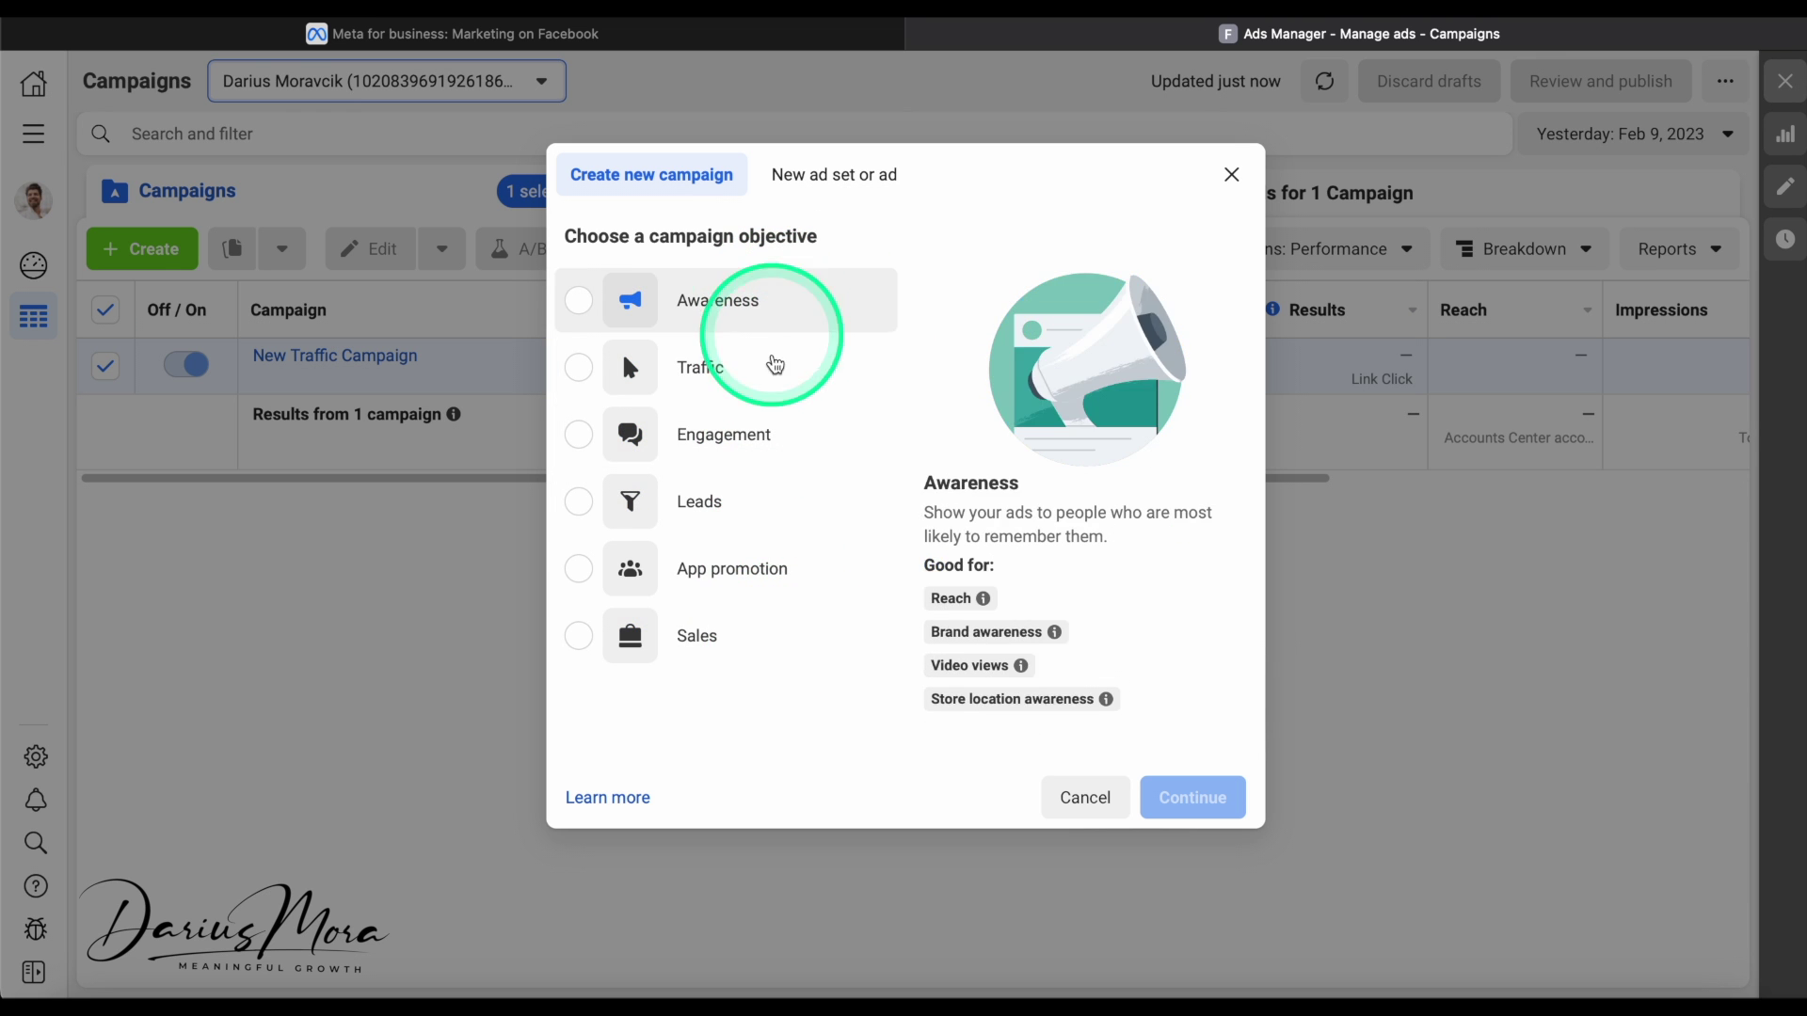
mouse_move(727, 307)
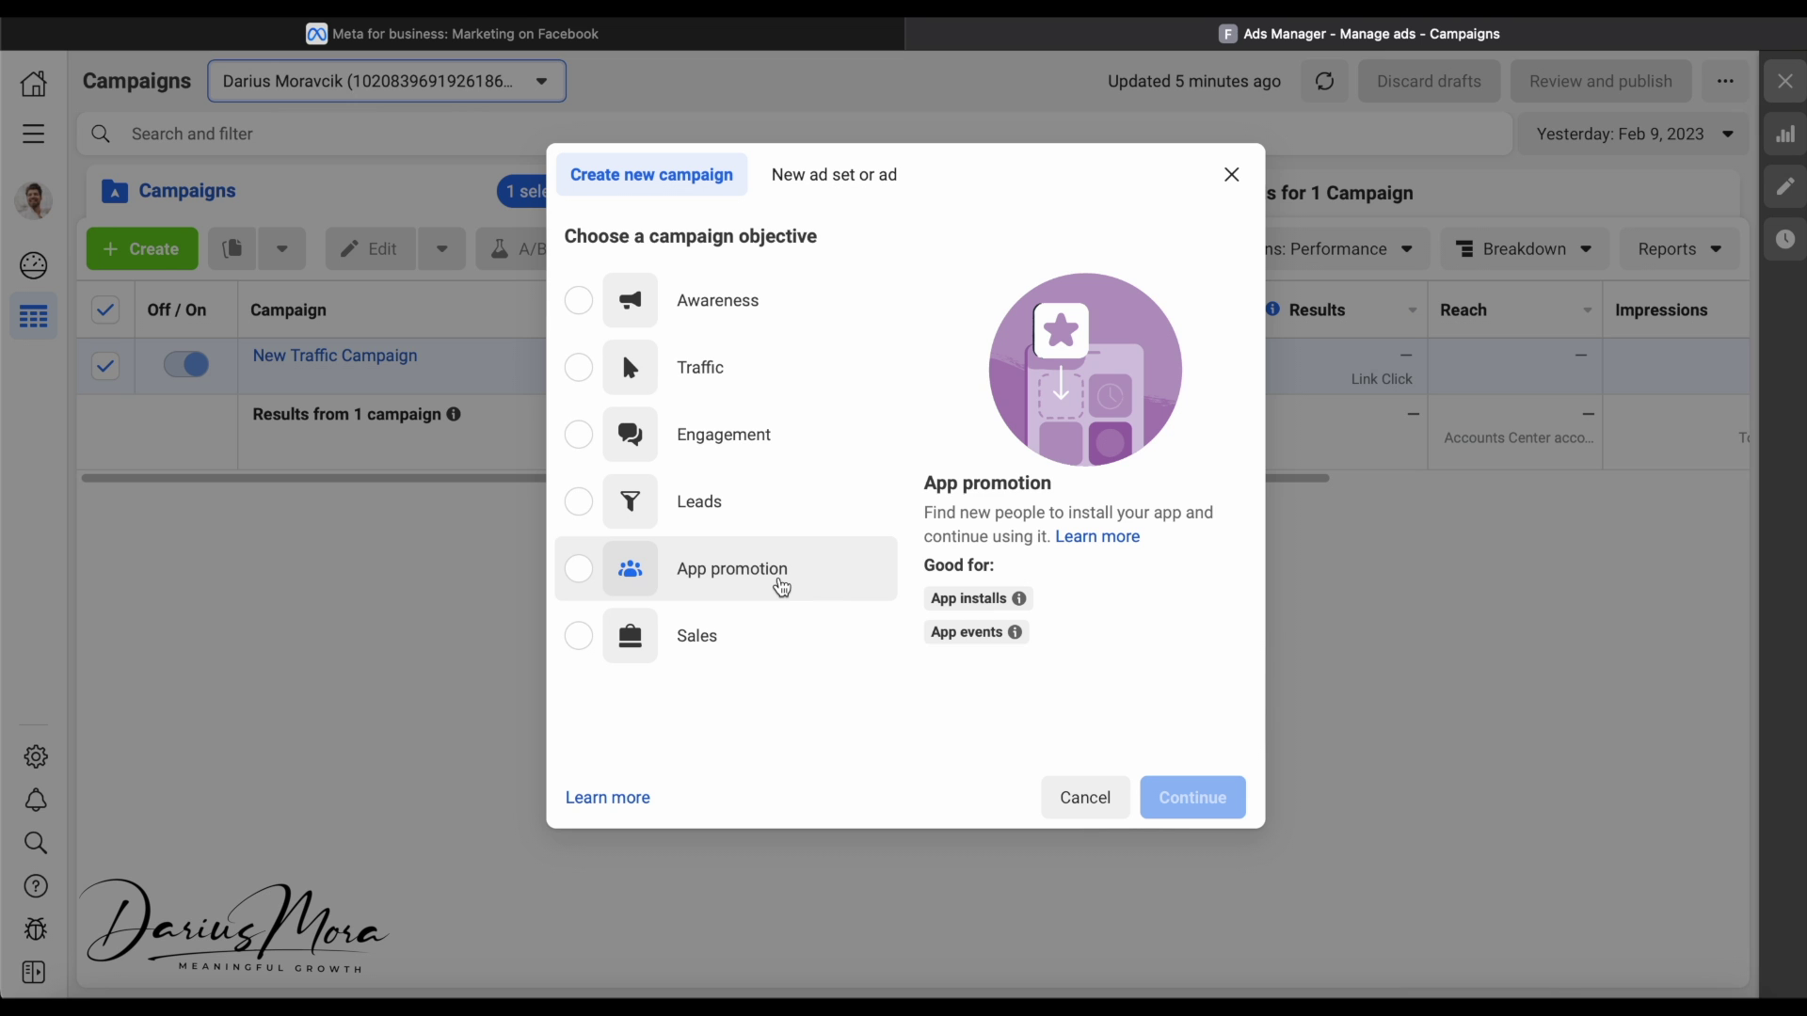
click(761, 374)
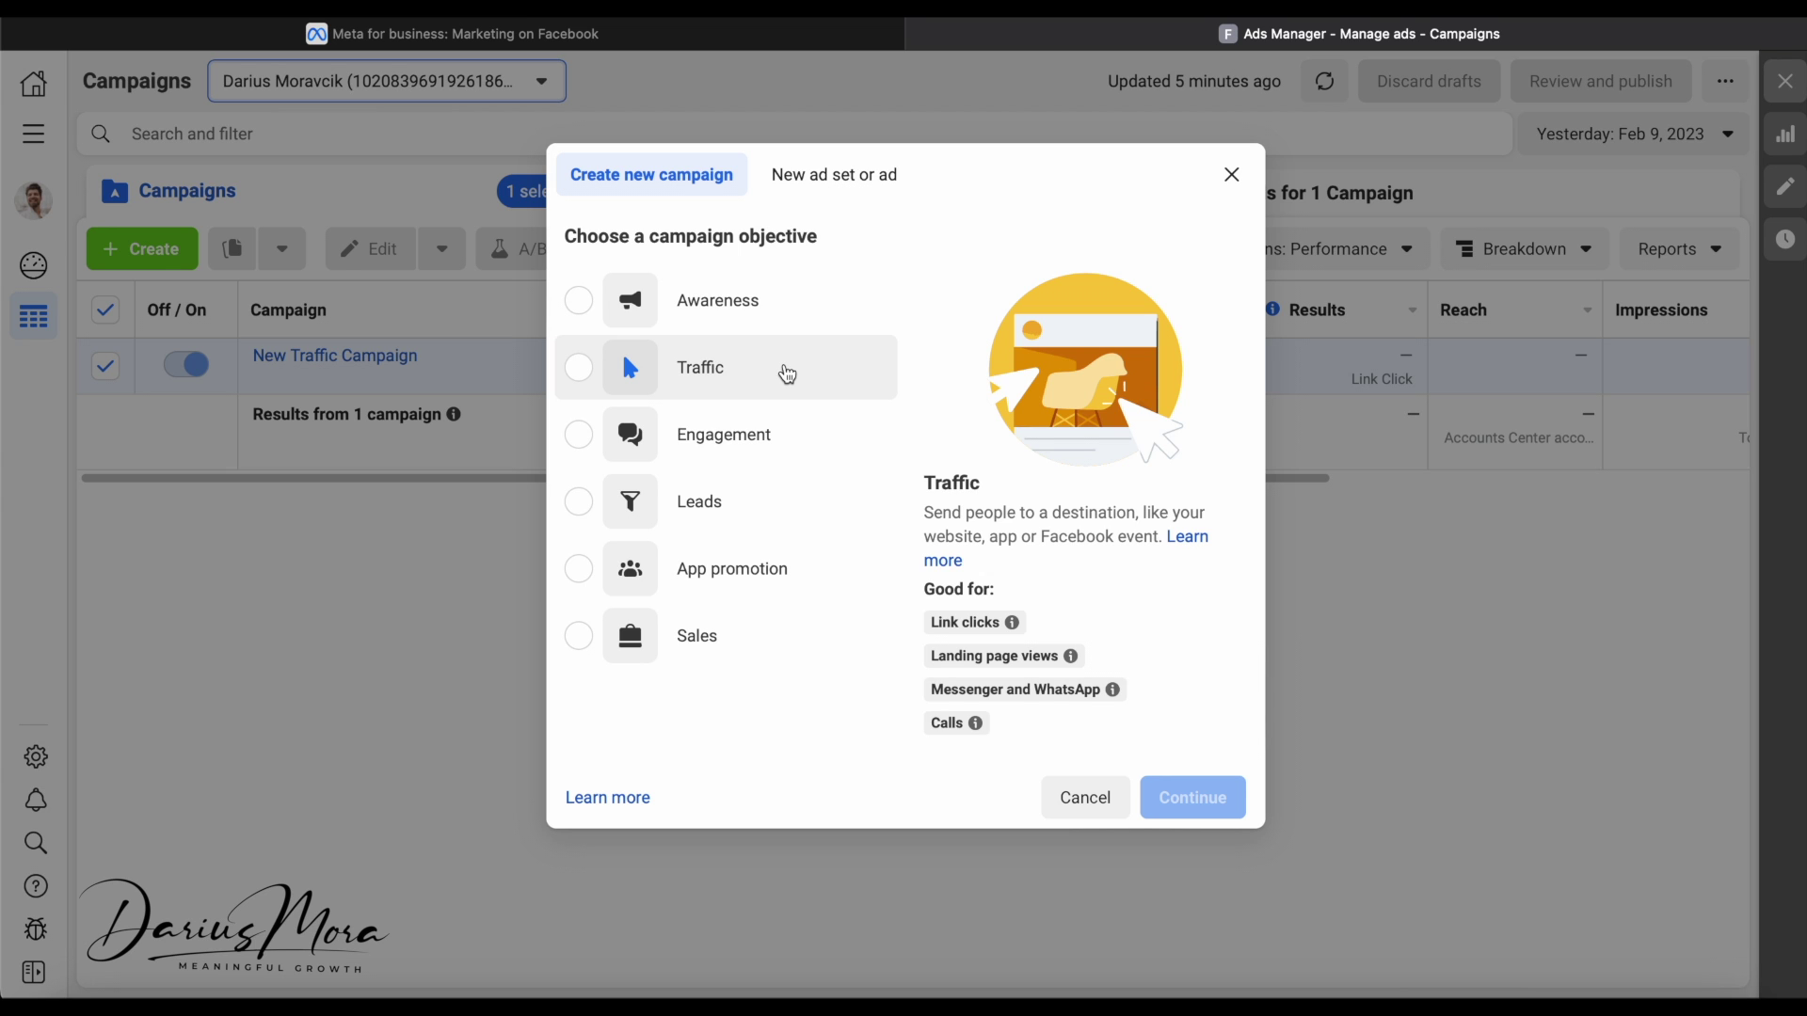
drag(787, 375, 834, 375)
click(791, 376)
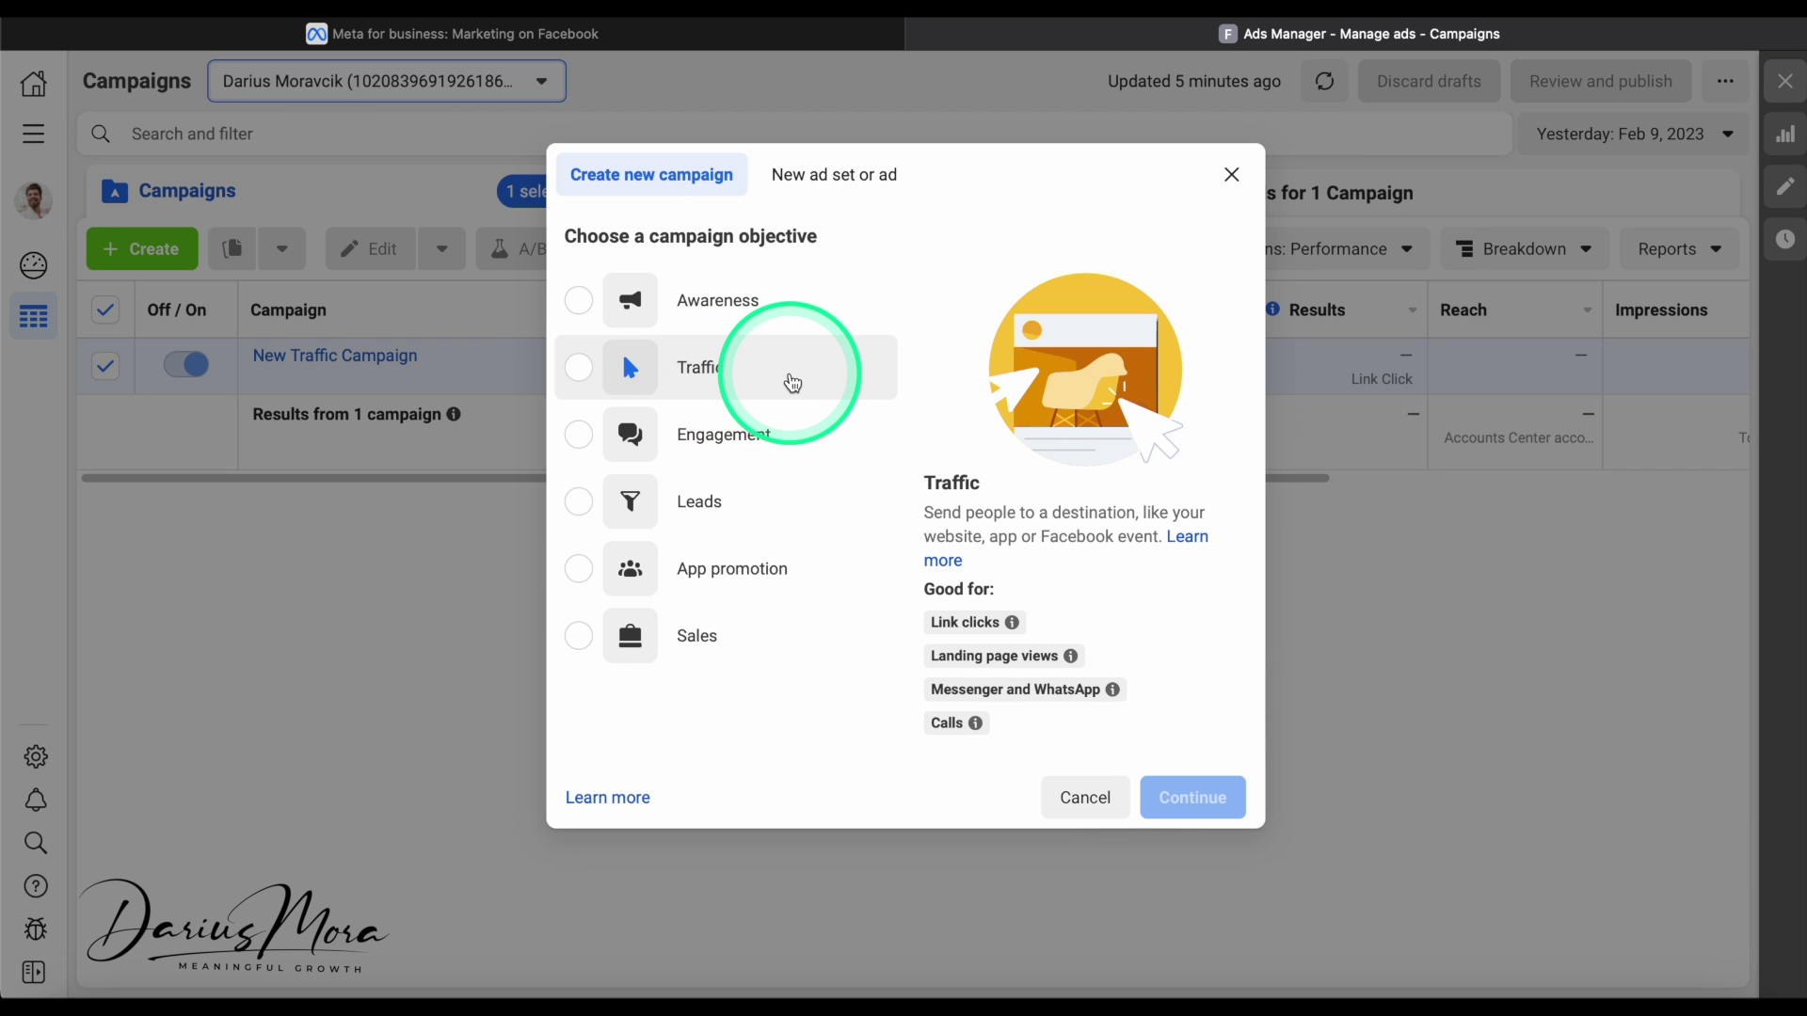
click(722, 602)
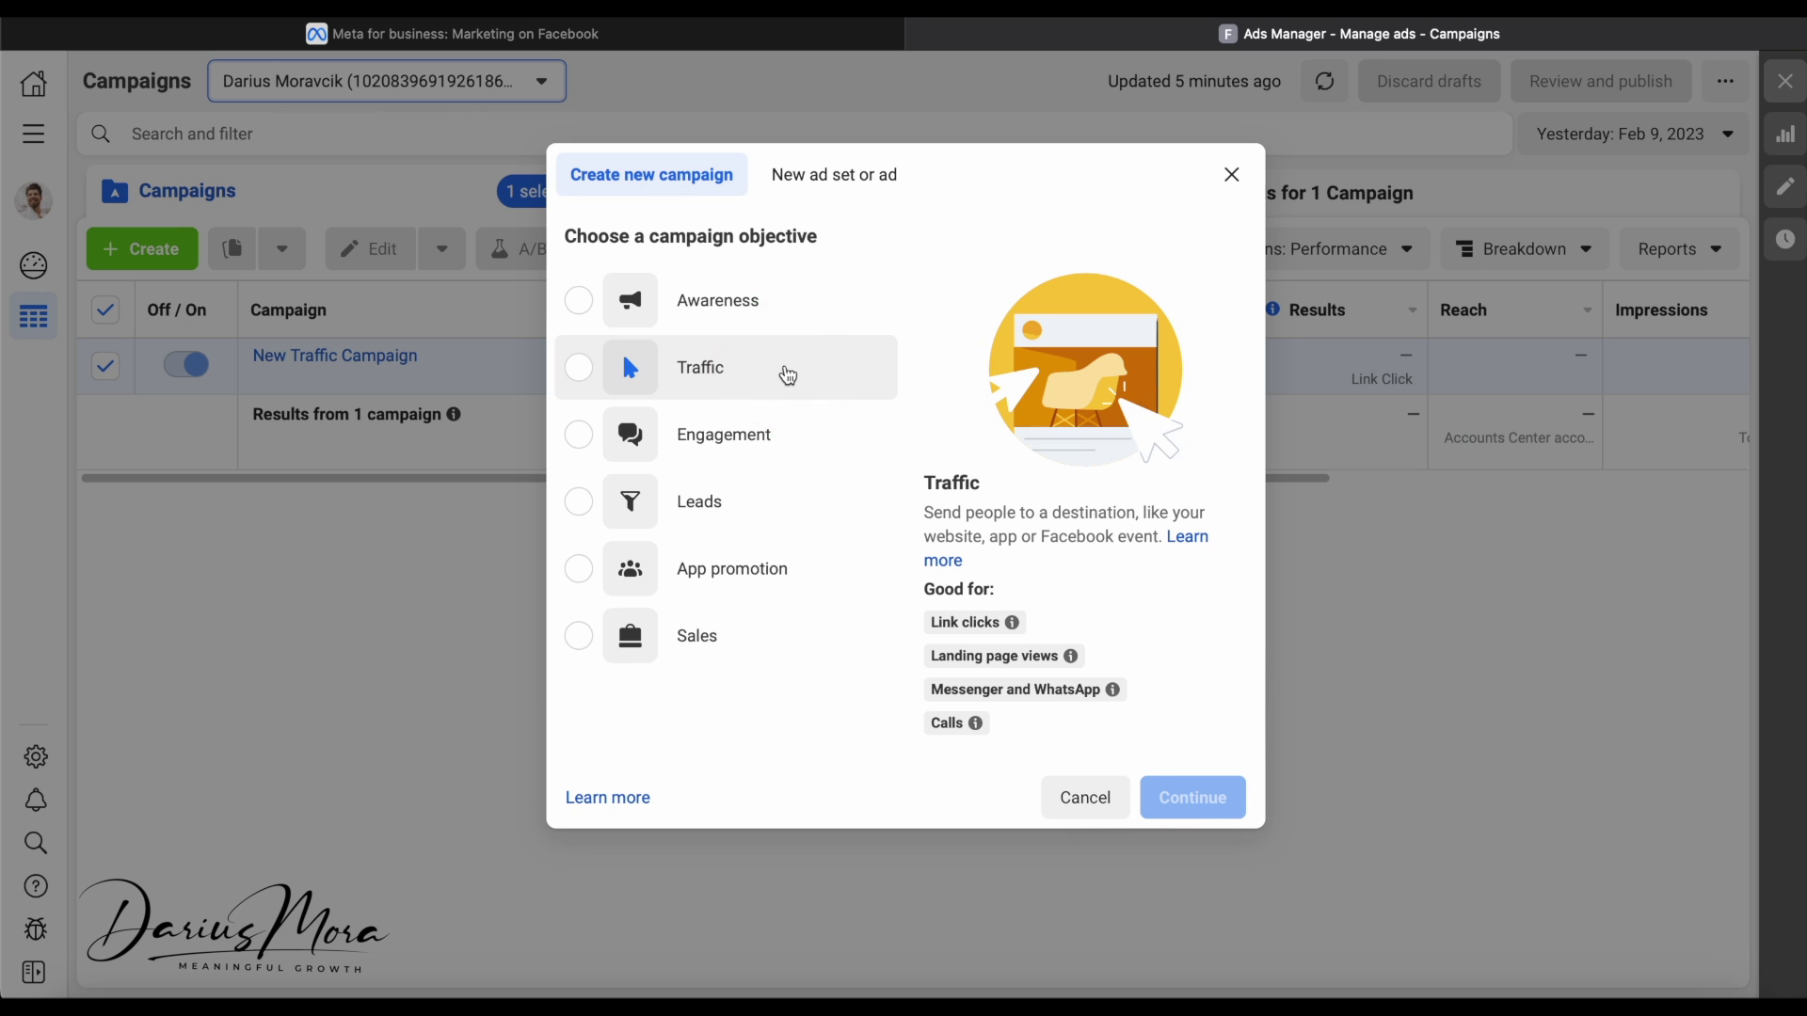
click(834, 368)
click(927, 372)
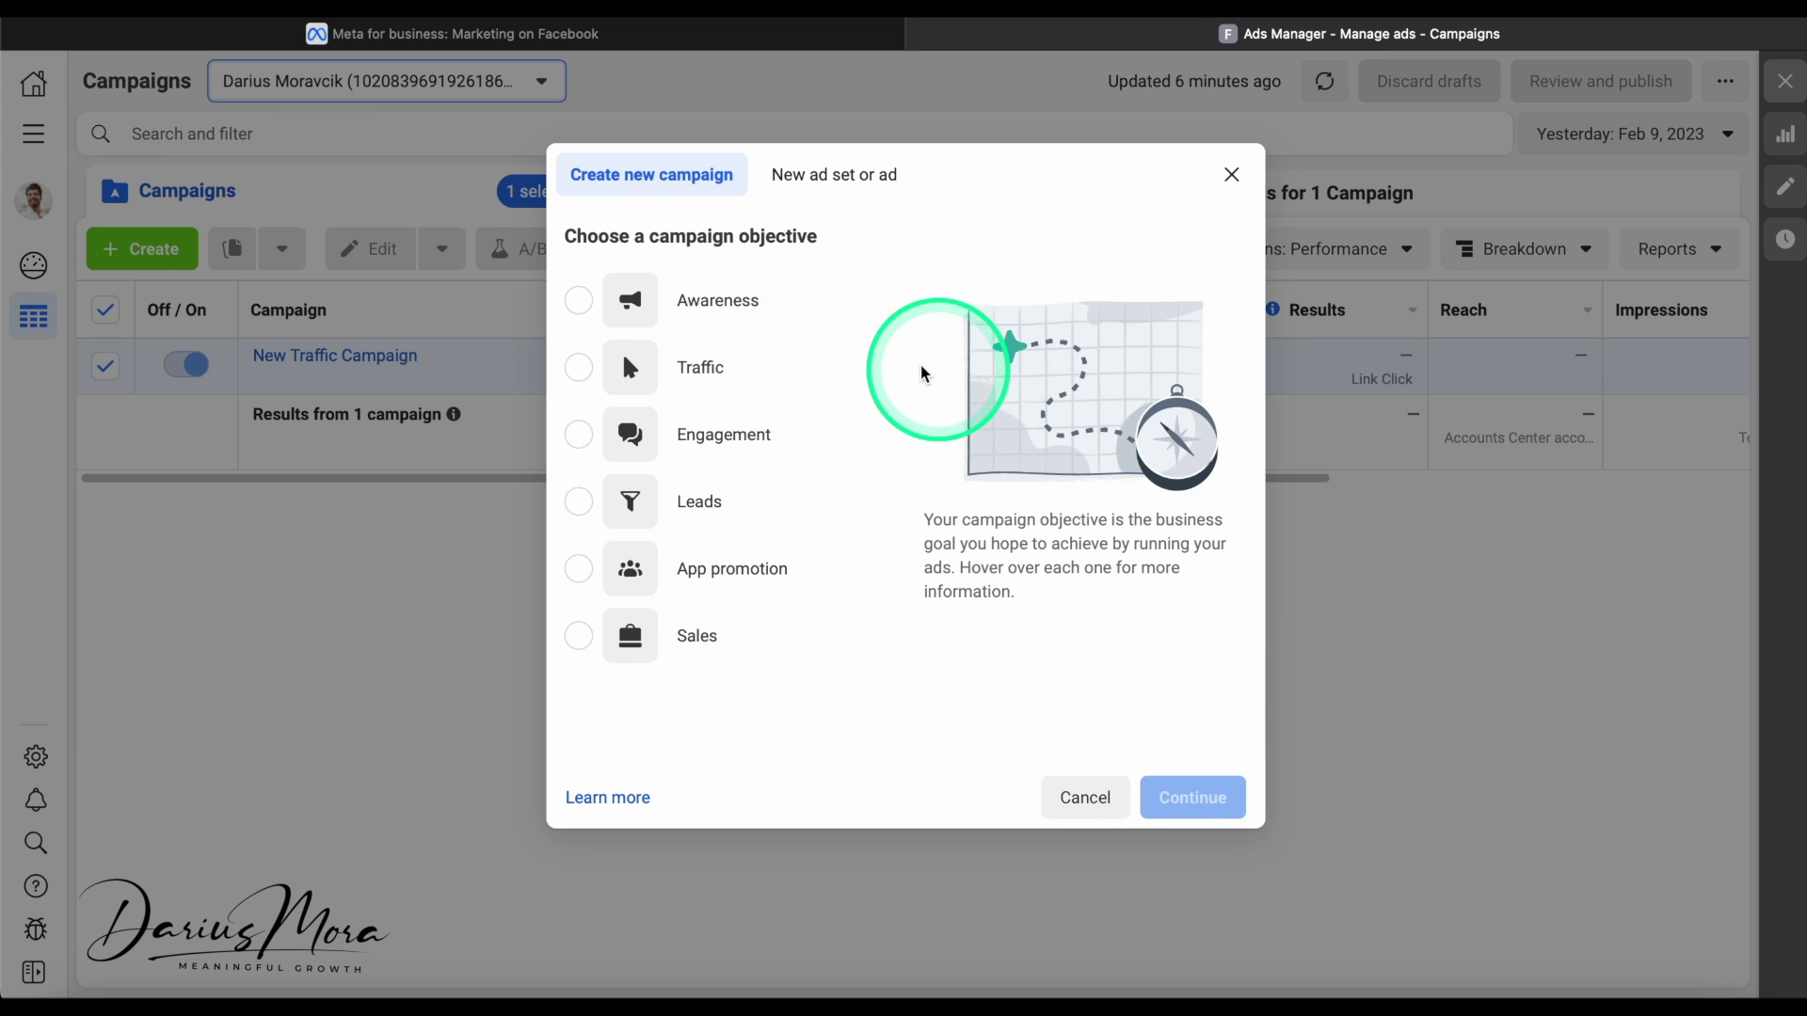
click(835, 376)
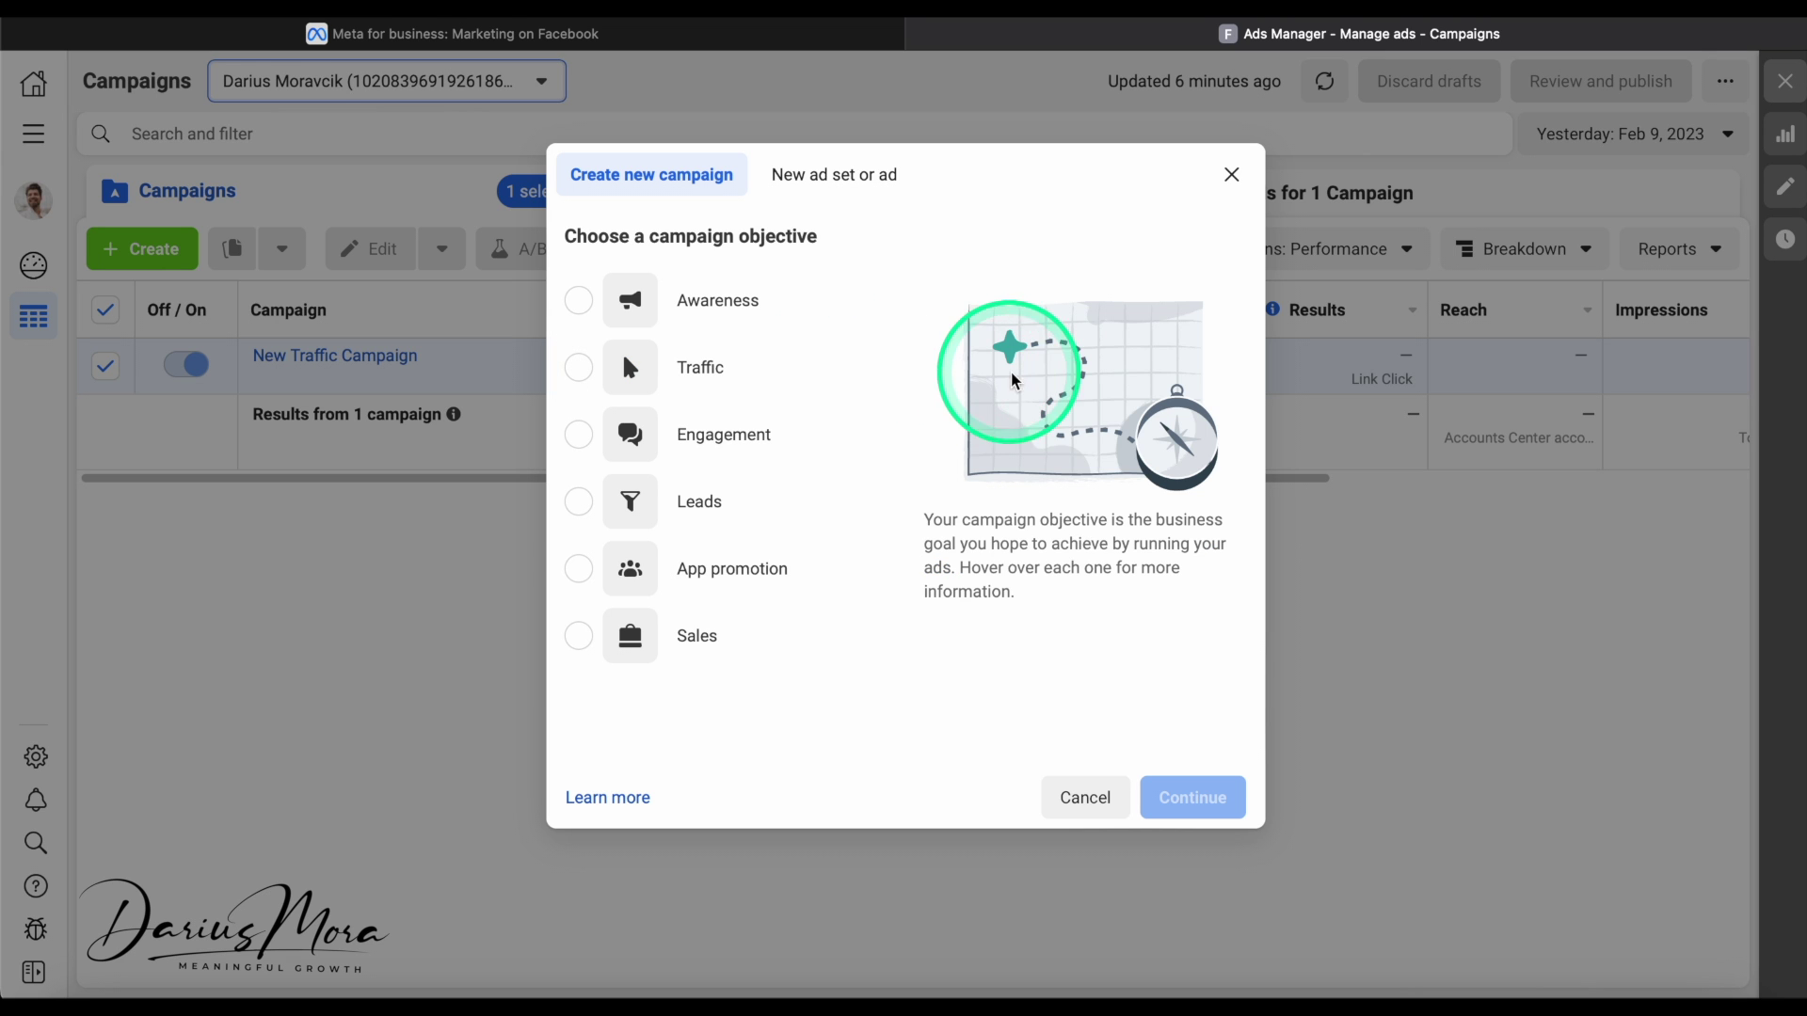
click(1045, 478)
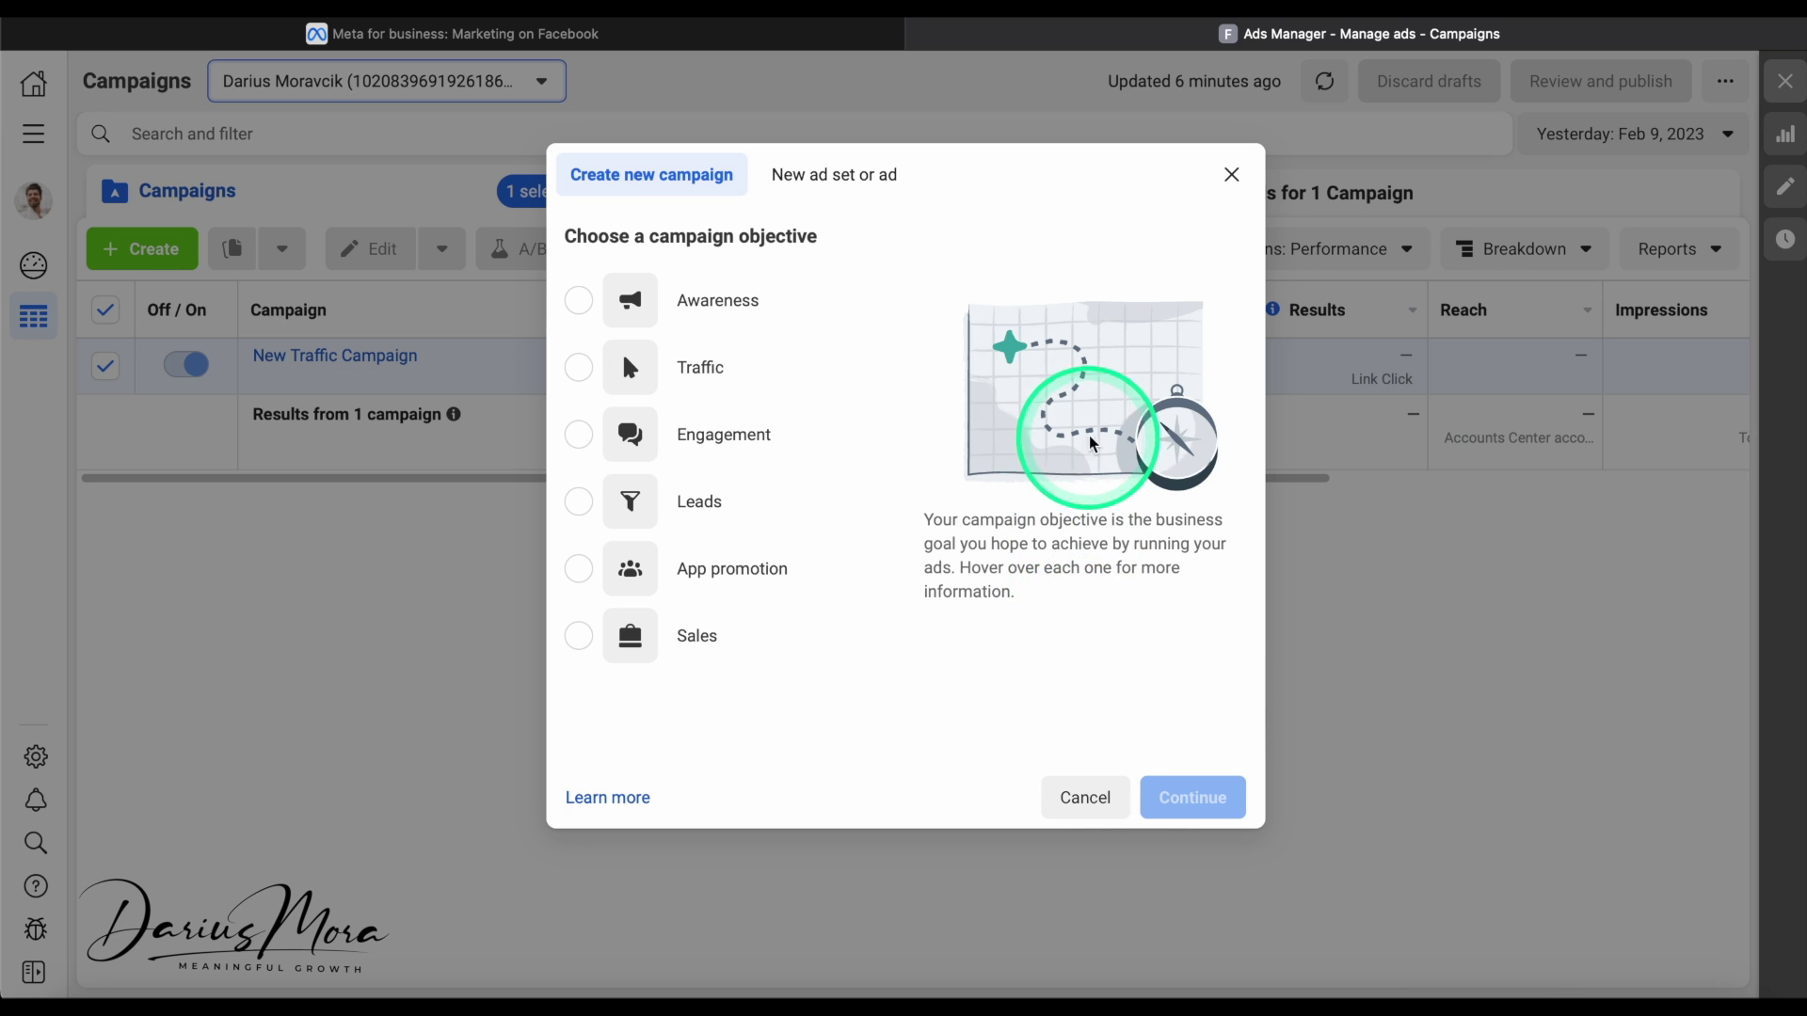
mouse_move(857, 360)
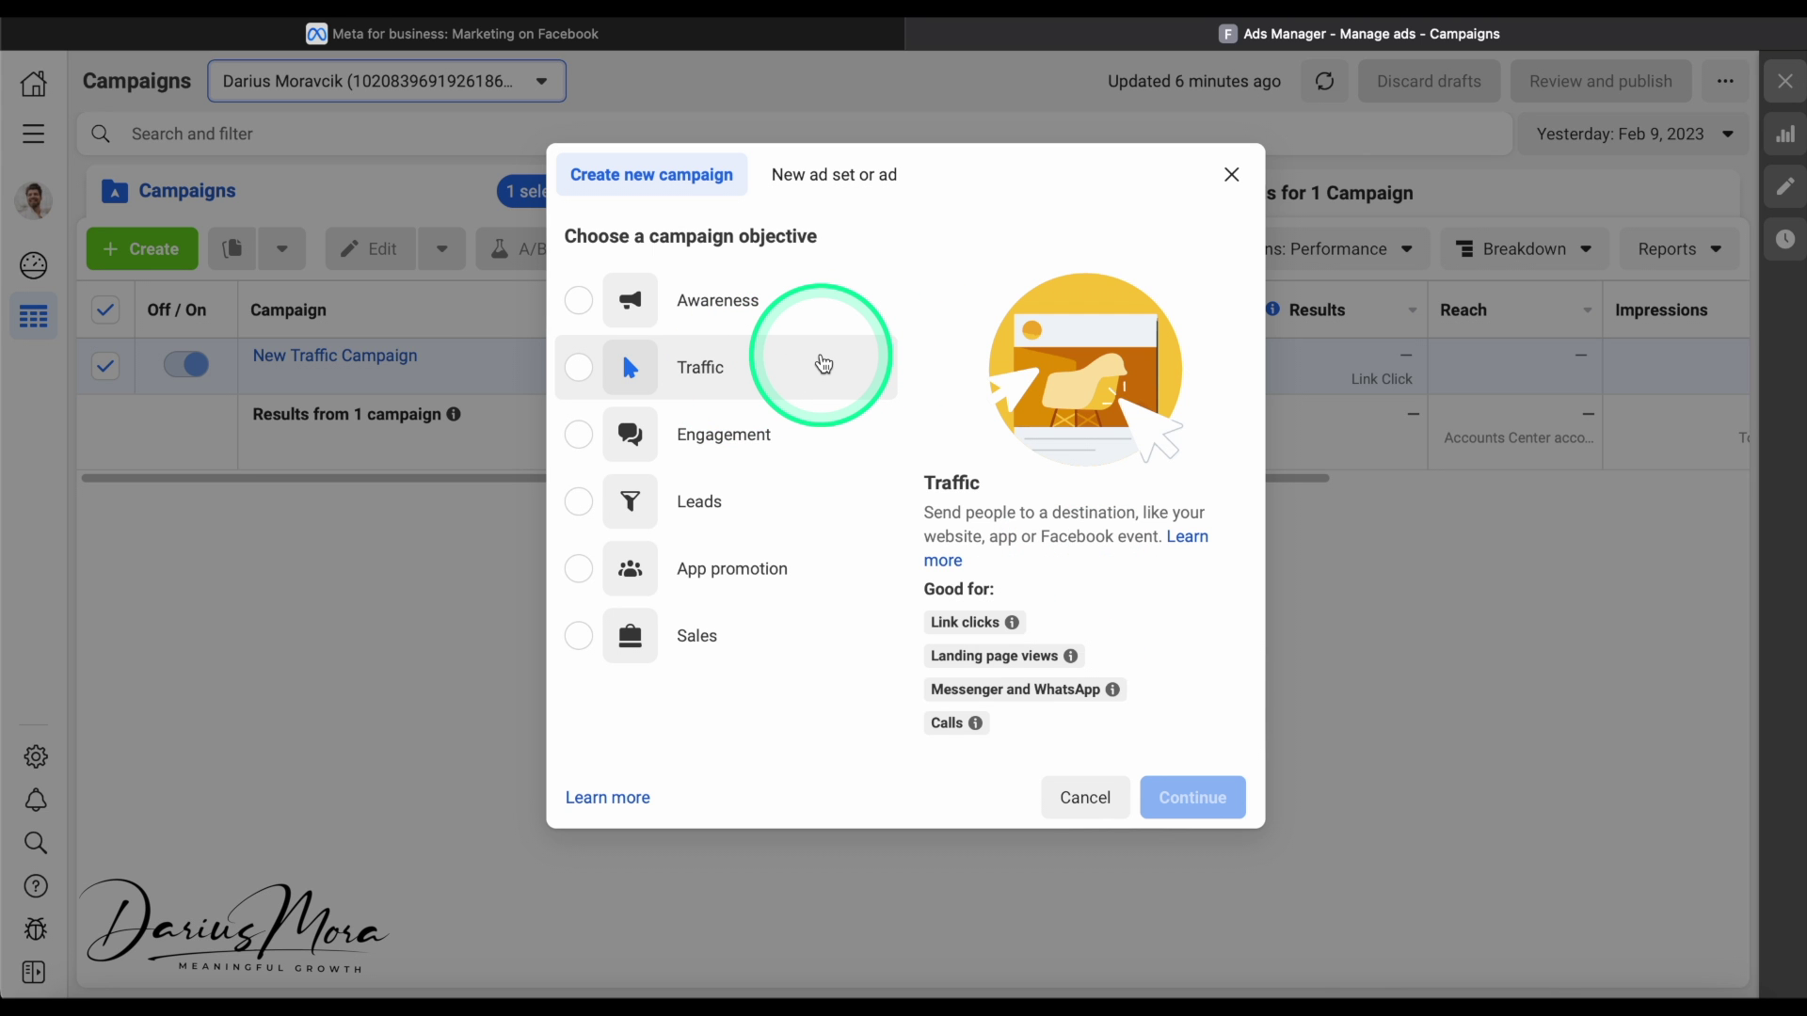
mouse_move(844, 573)
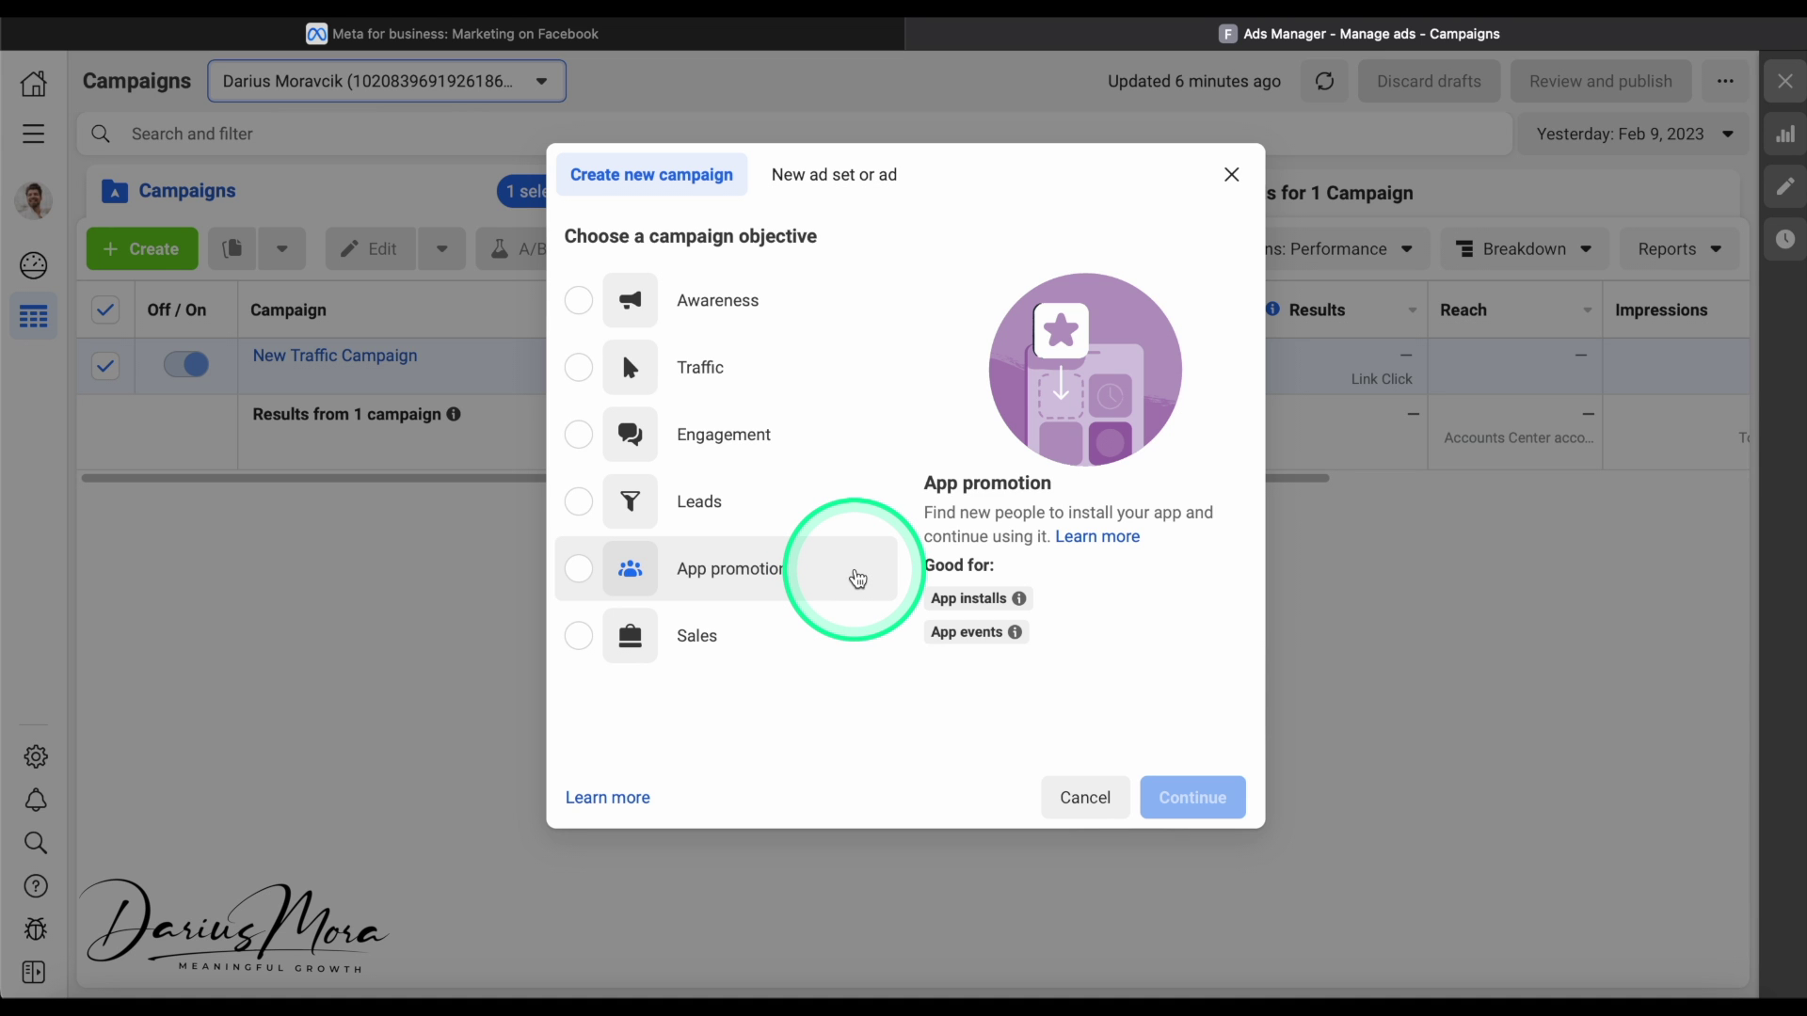
mouse_move(693, 386)
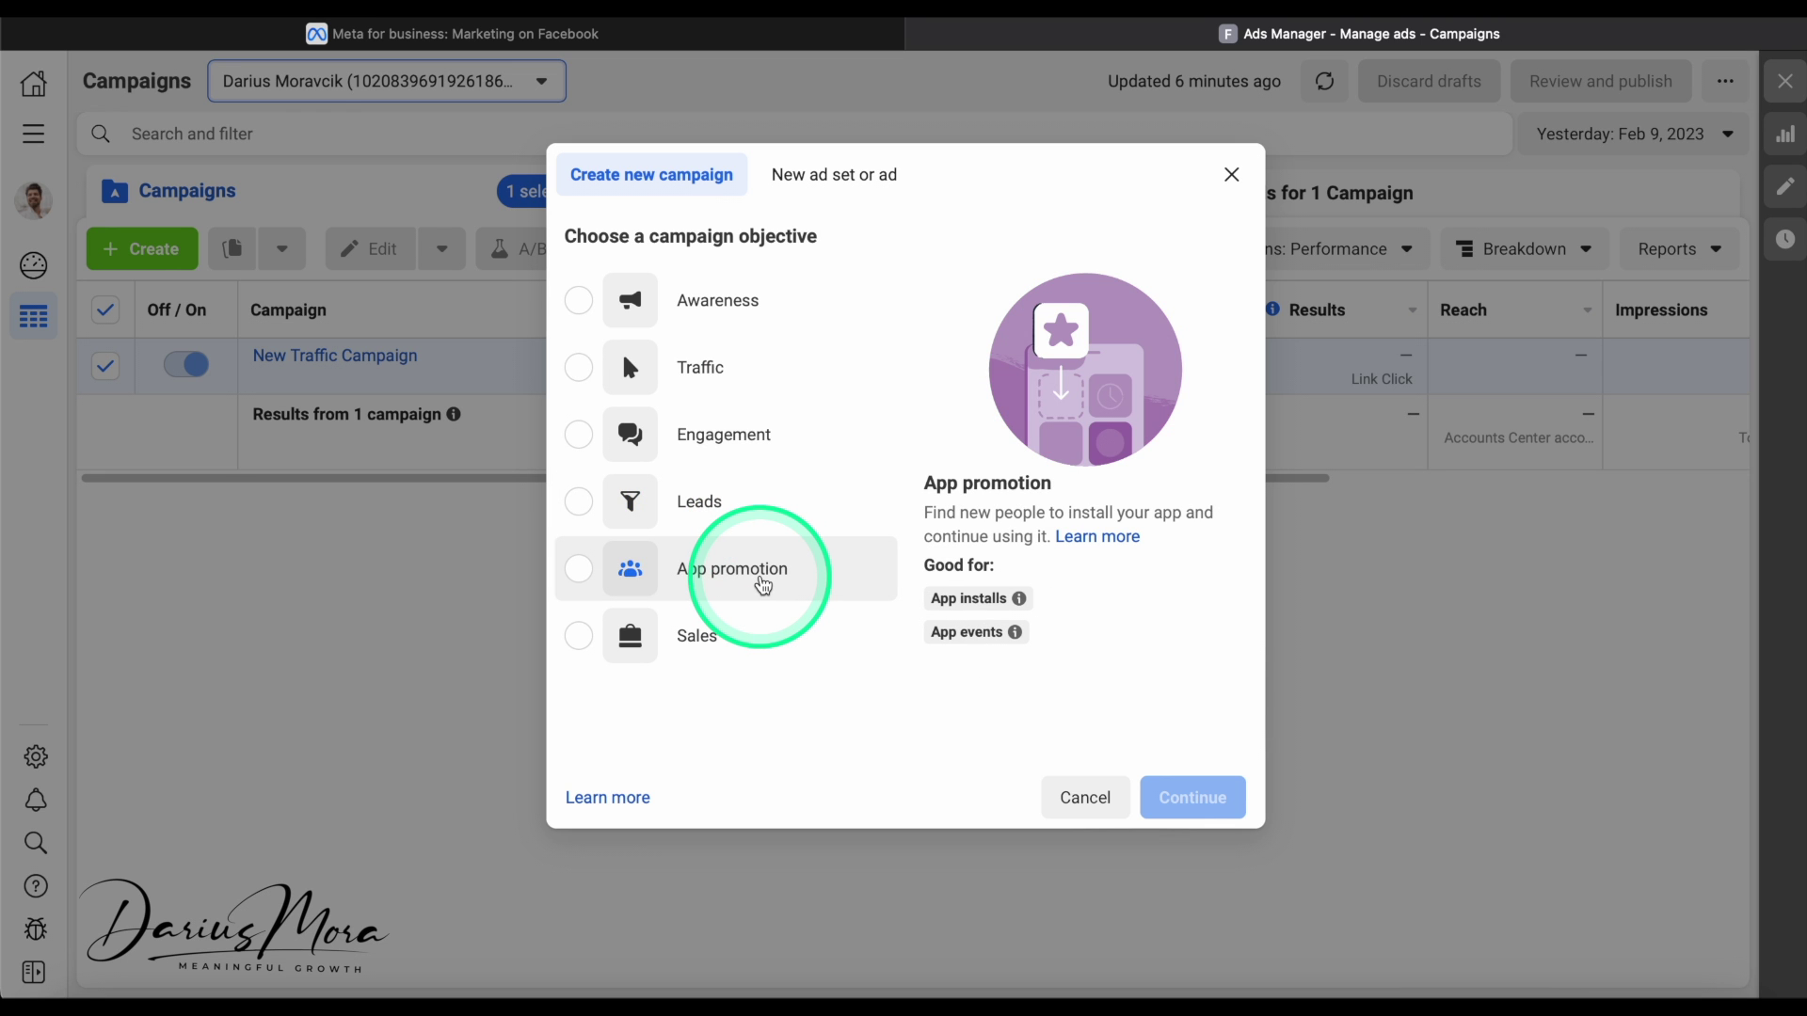
Create a campaign with the App promotion objective and the Advantage+ App Campaigns type
click(763, 583)
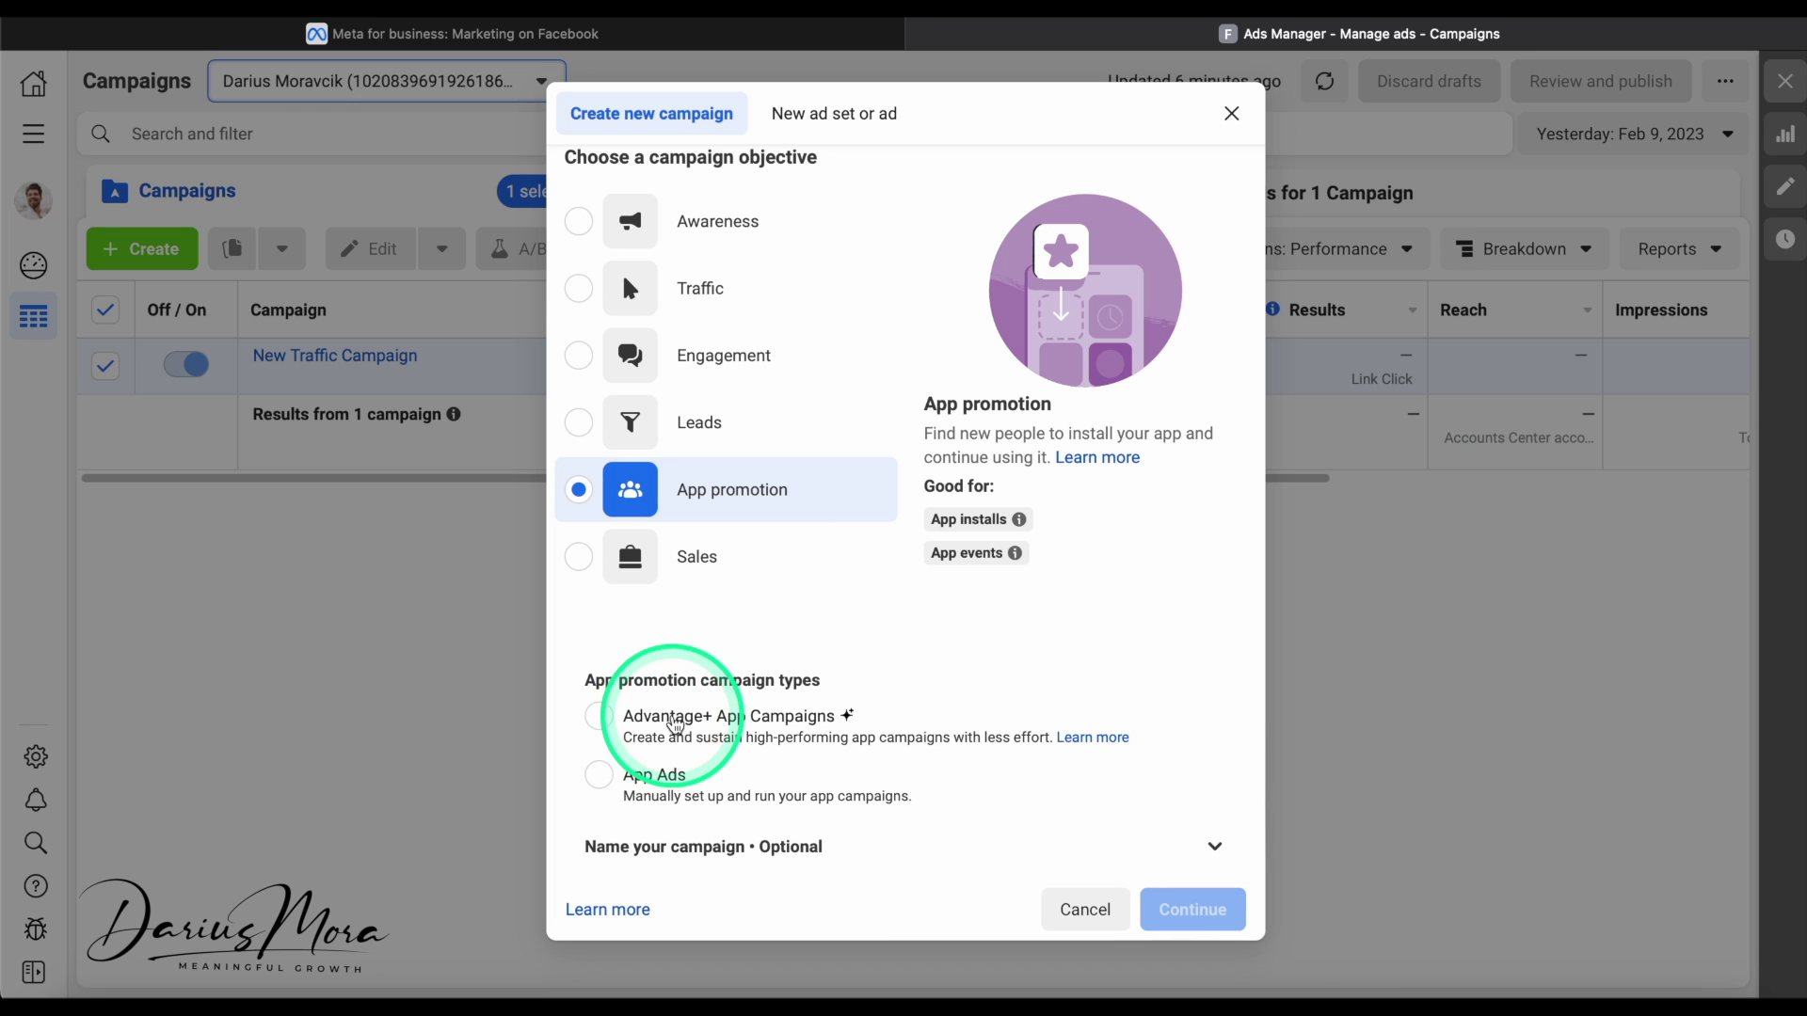
click(658, 717)
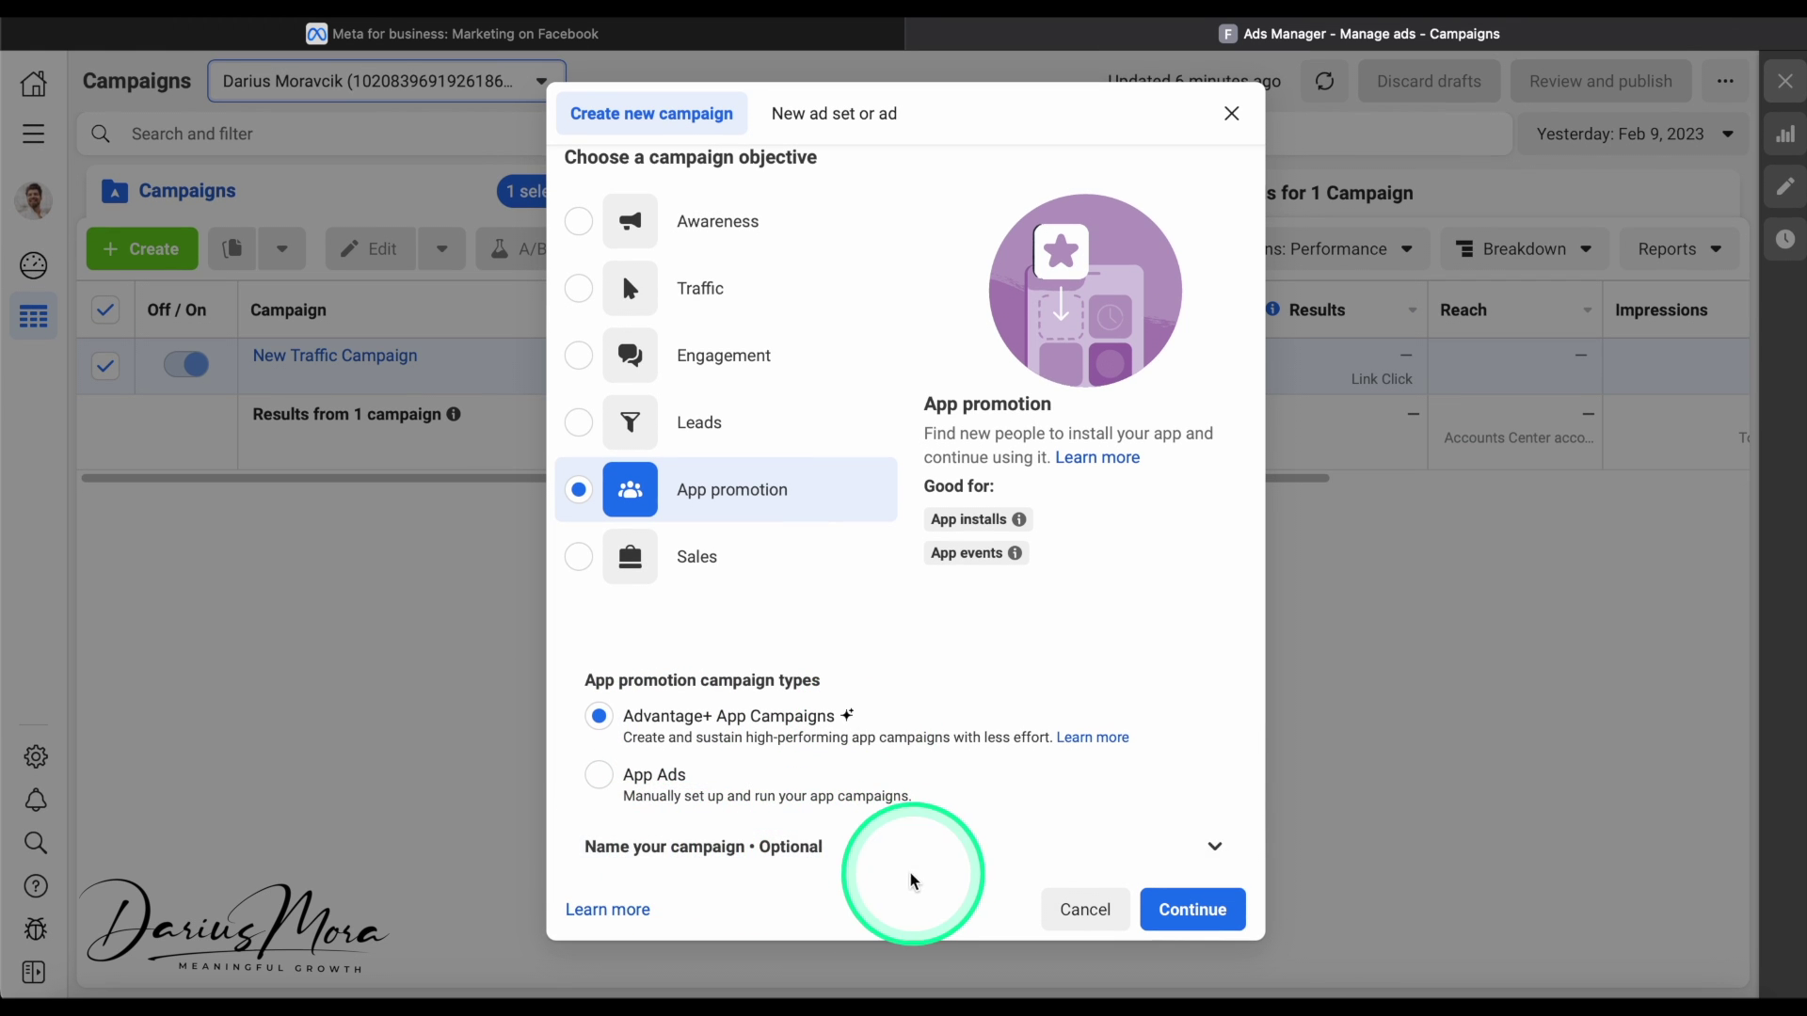
click(1192, 910)
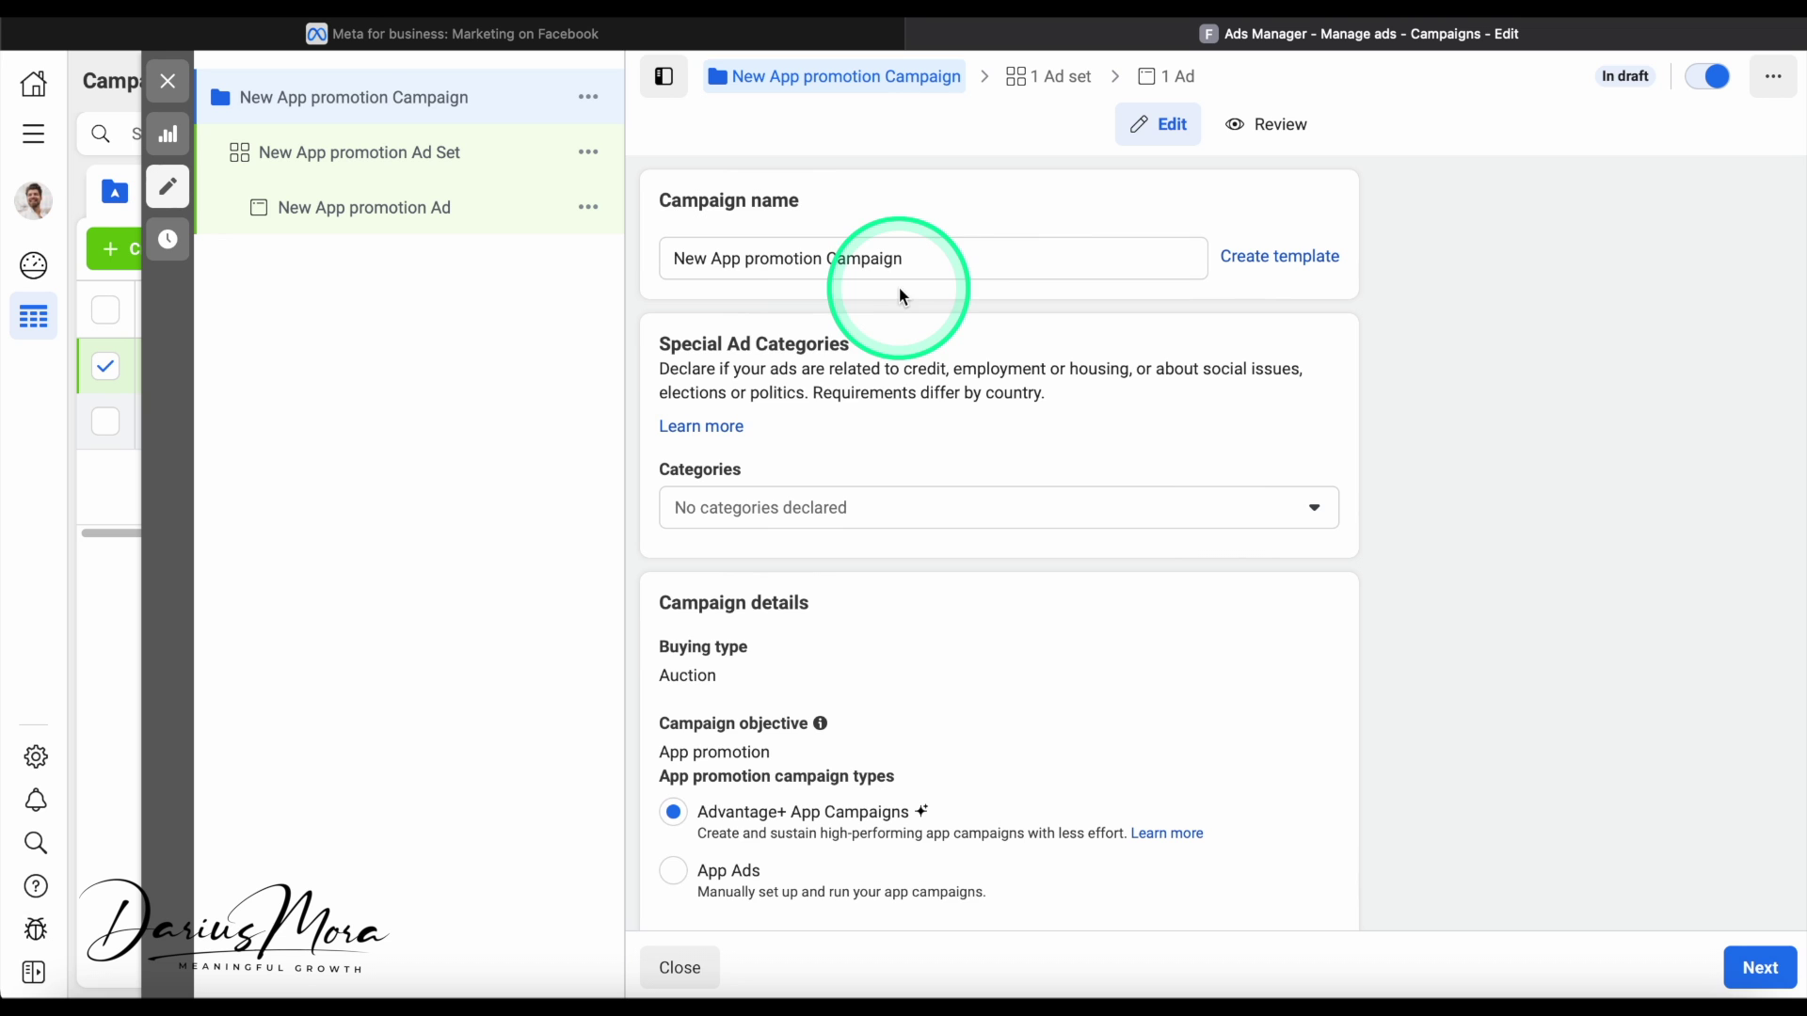
Leave the campaign with no special ad categories declared
scroll(865, 415, down, 1)
click(758, 444)
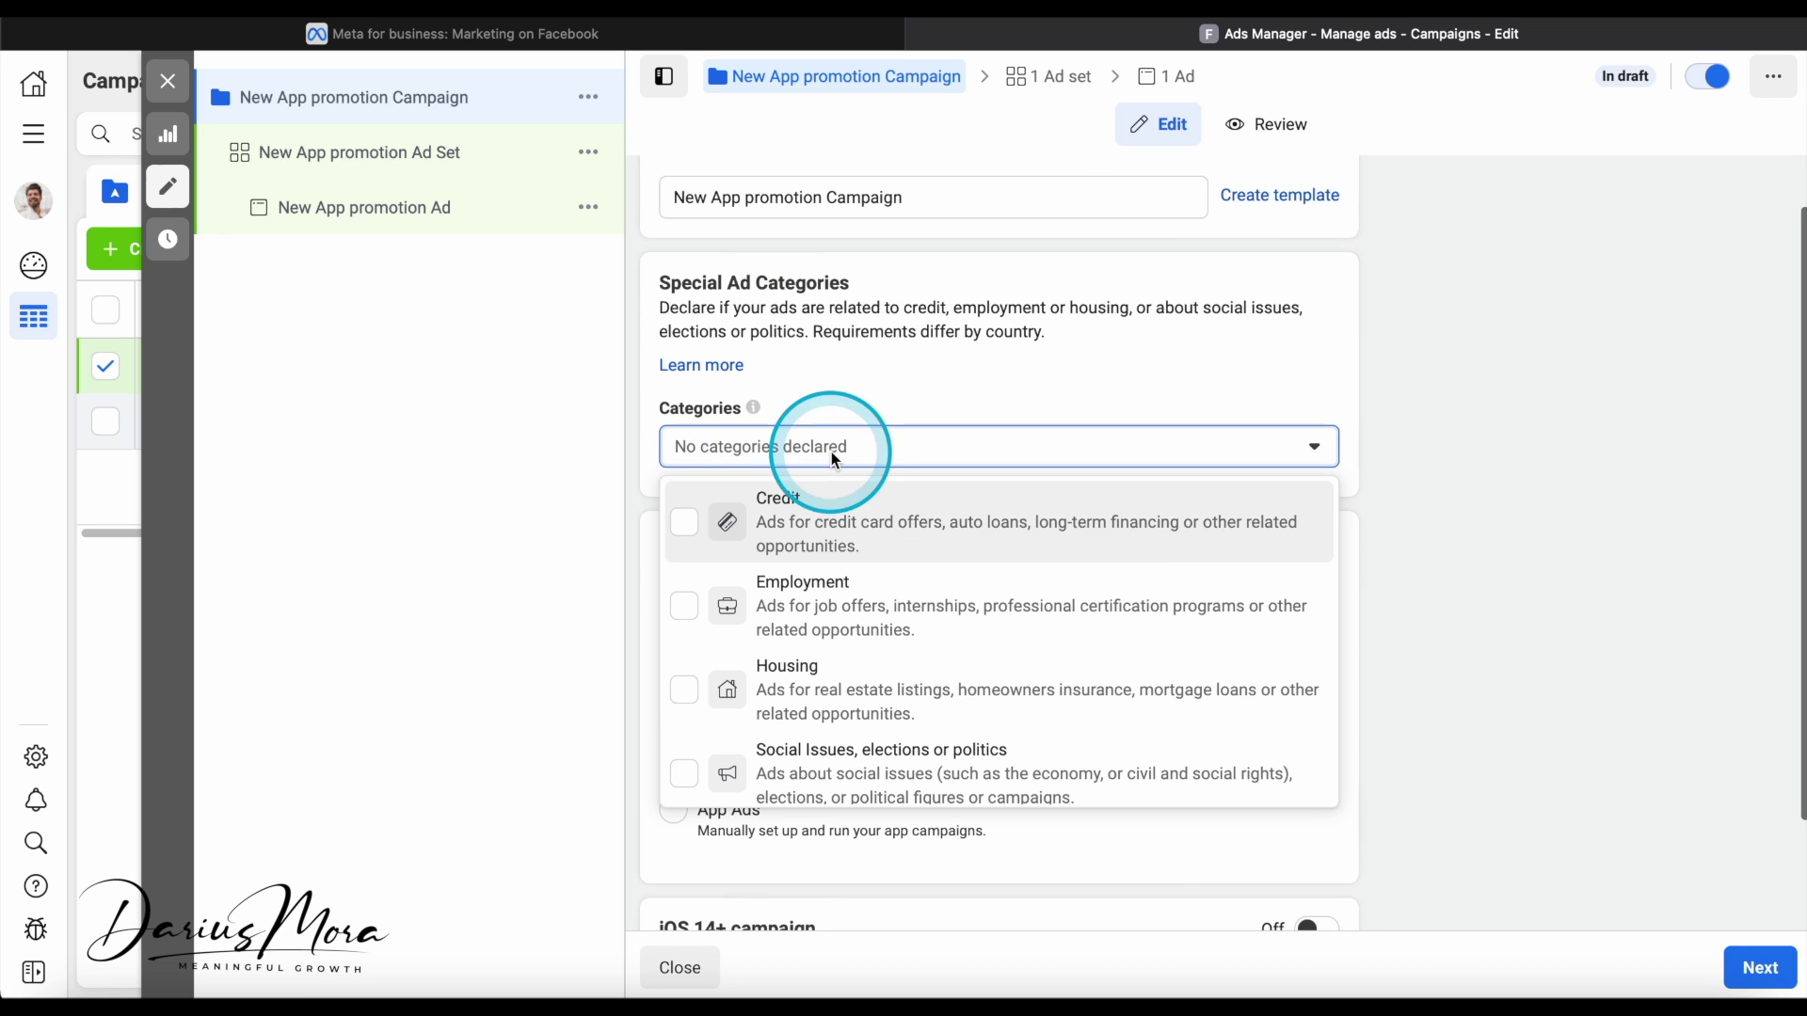
scroll(908, 706, down, 1)
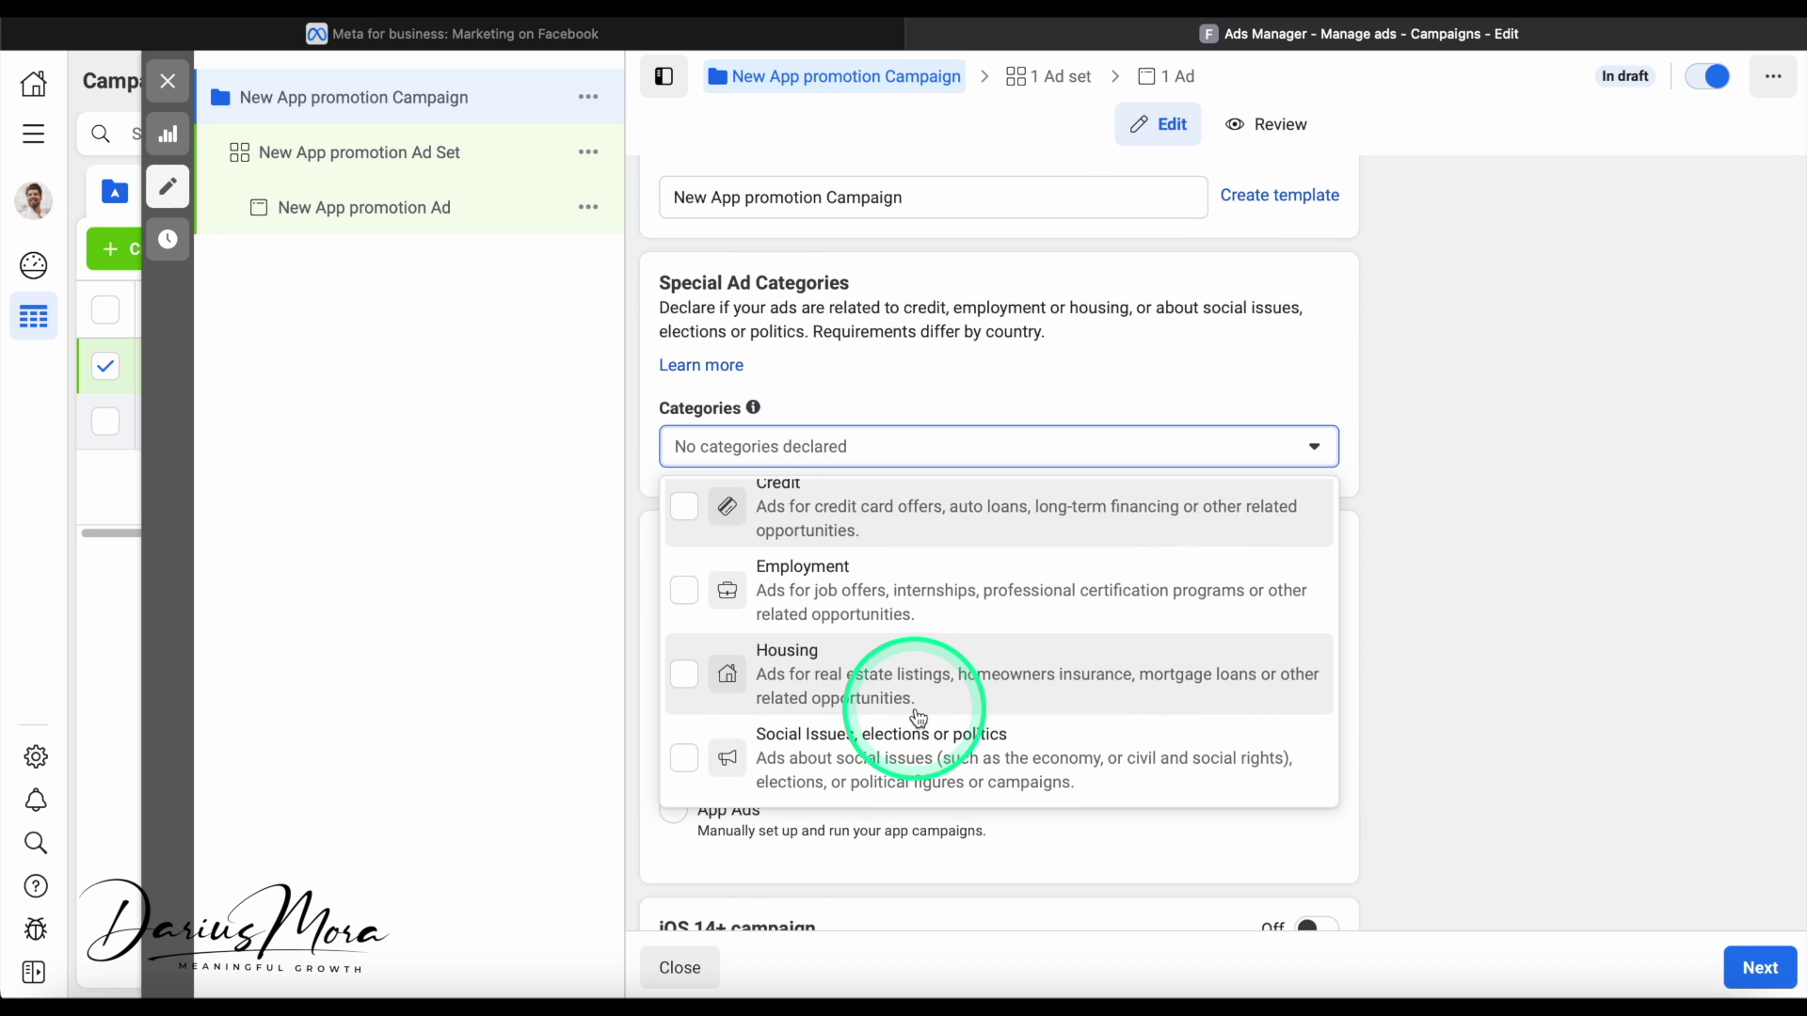
click(1487, 517)
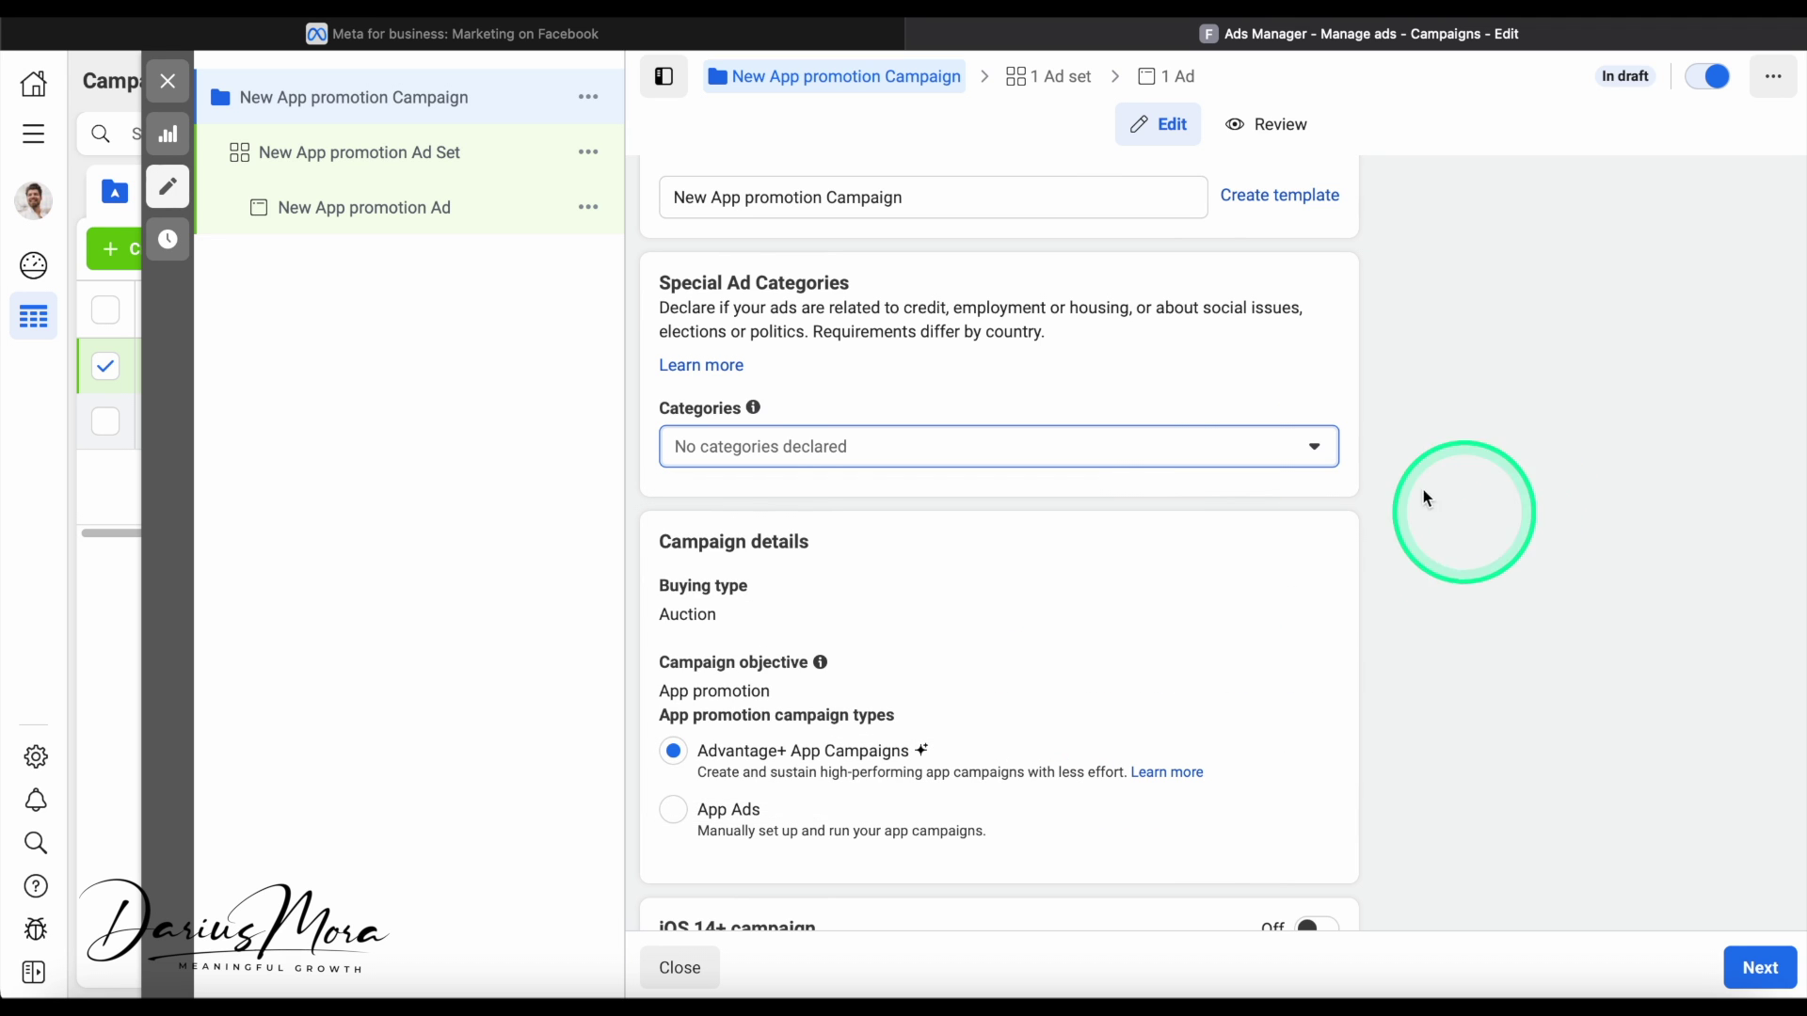
Keep Auction as the buying type and continue to the ad set settings
scroll(1188, 506, down, 1)
scroll(1187, 506, down, 2)
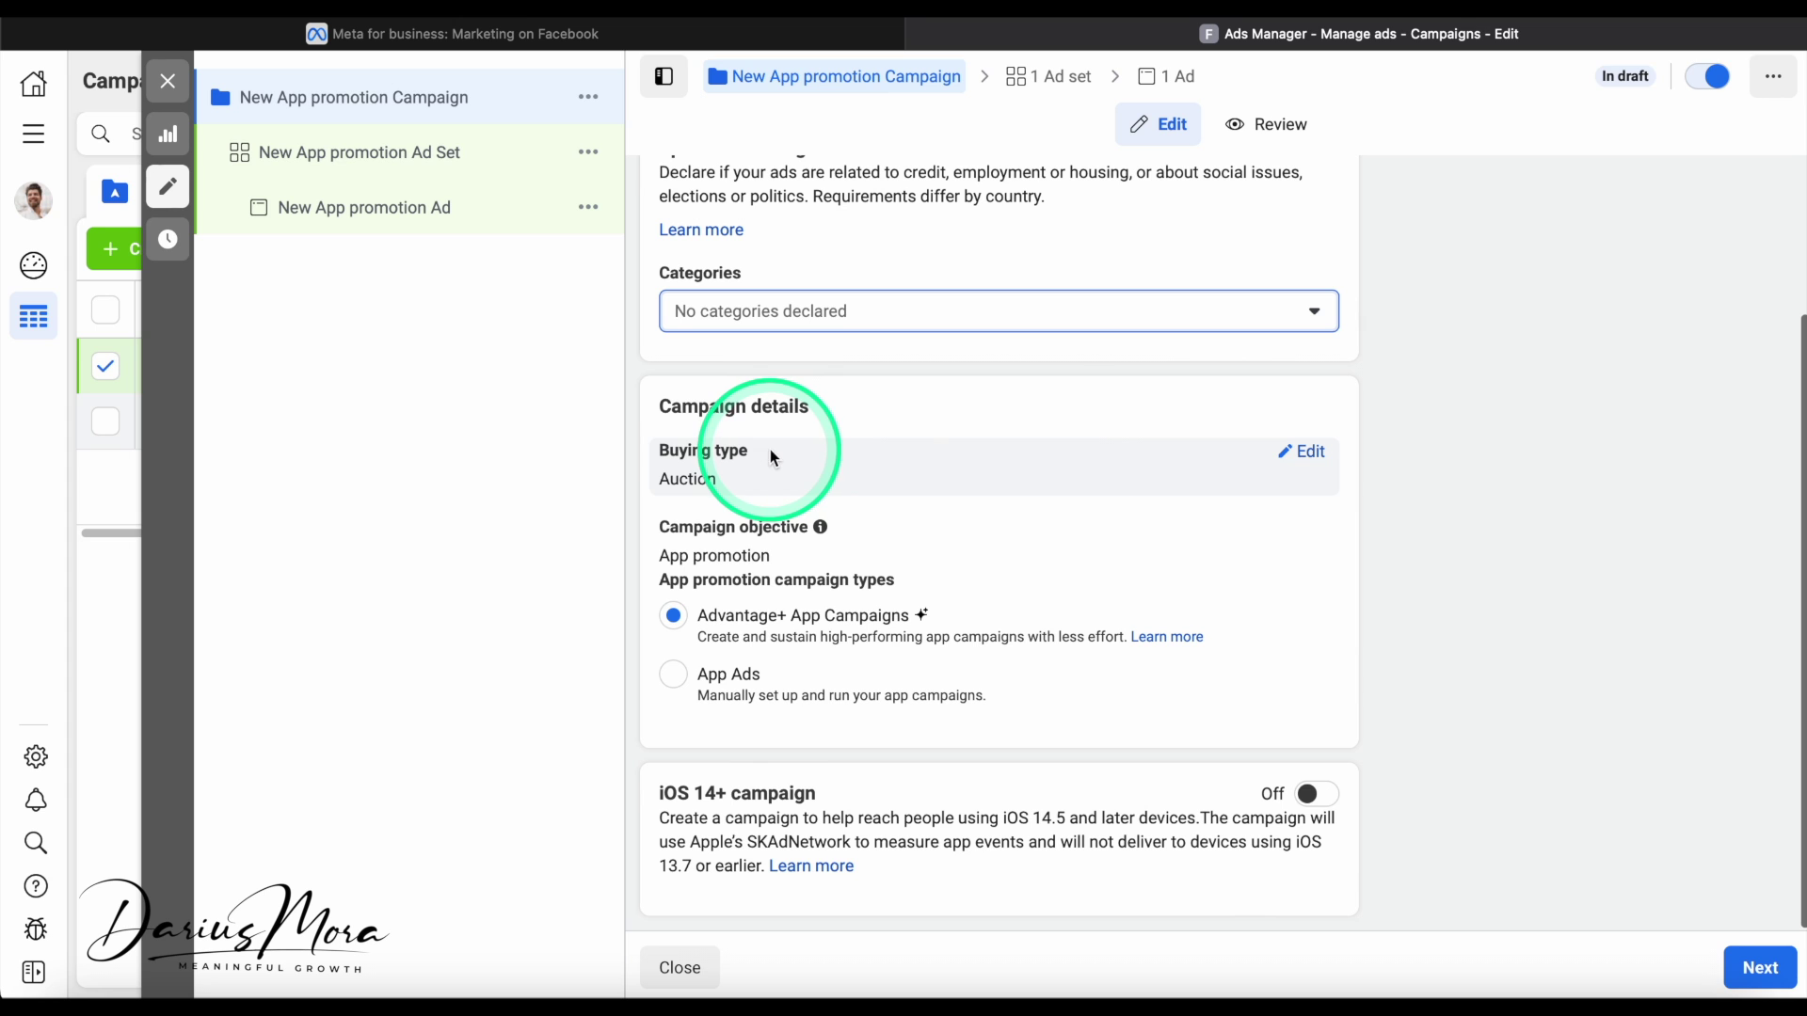
click(1301, 451)
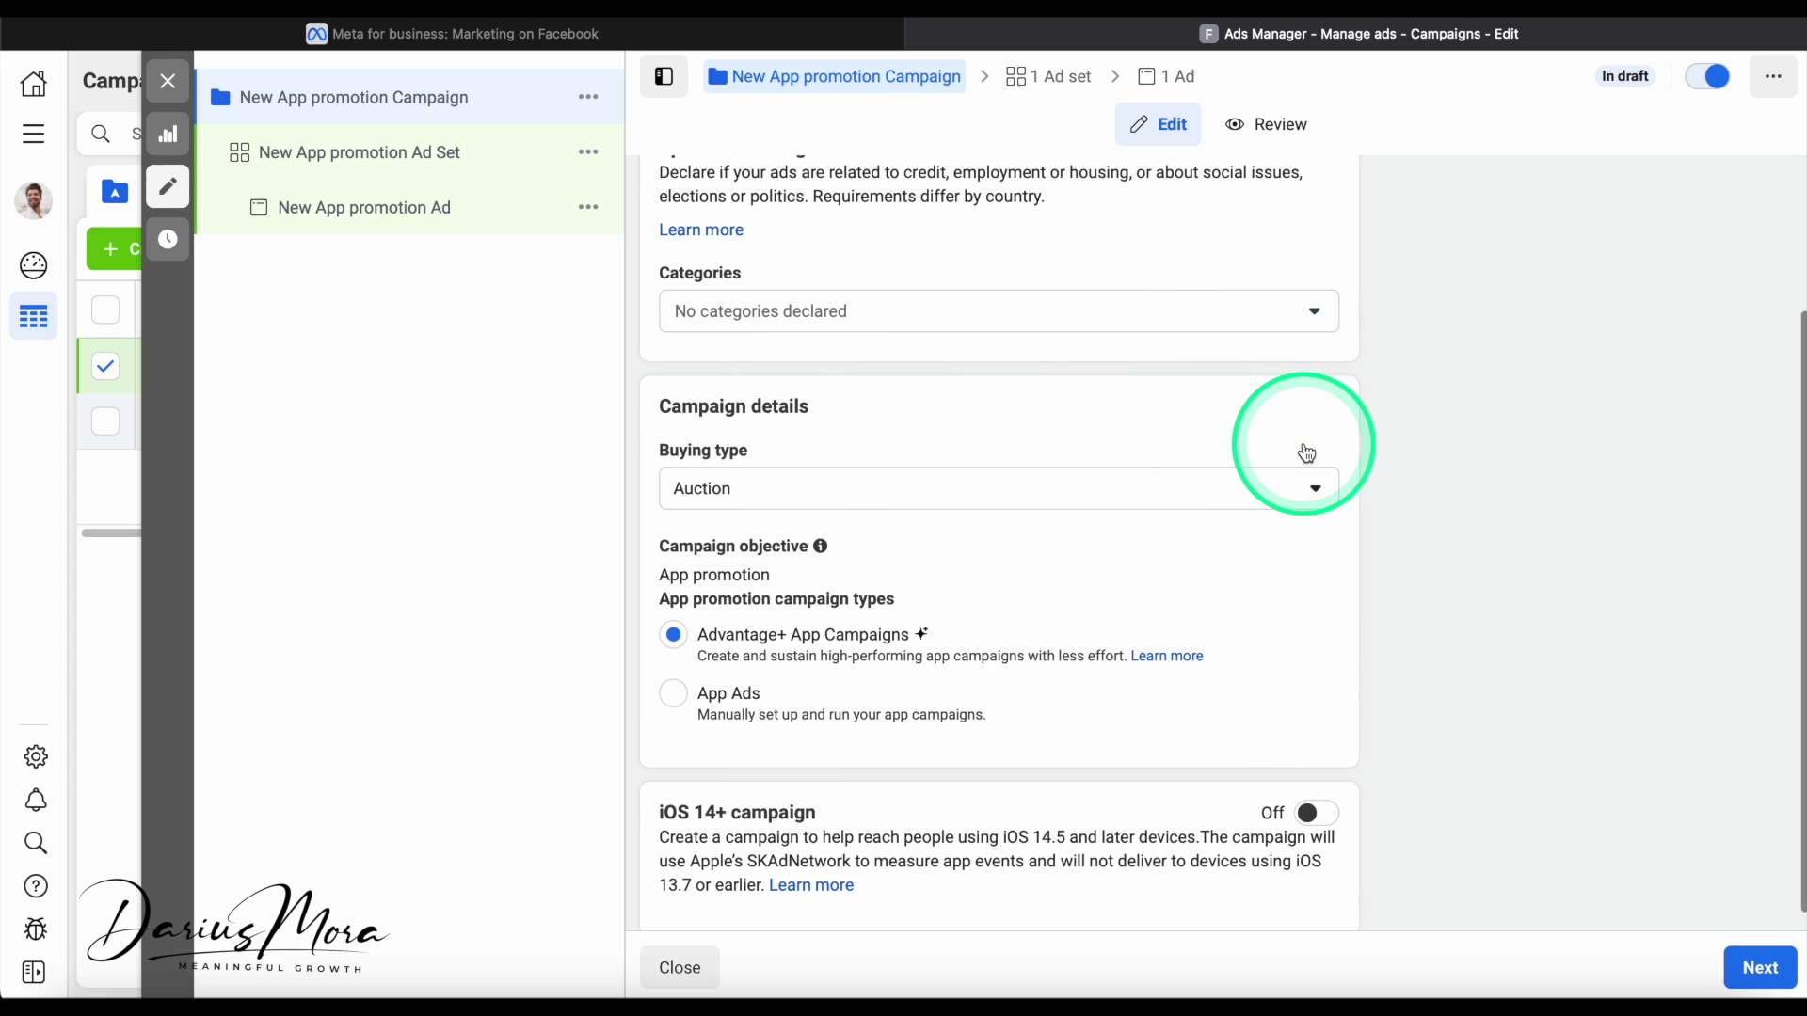
click(1193, 505)
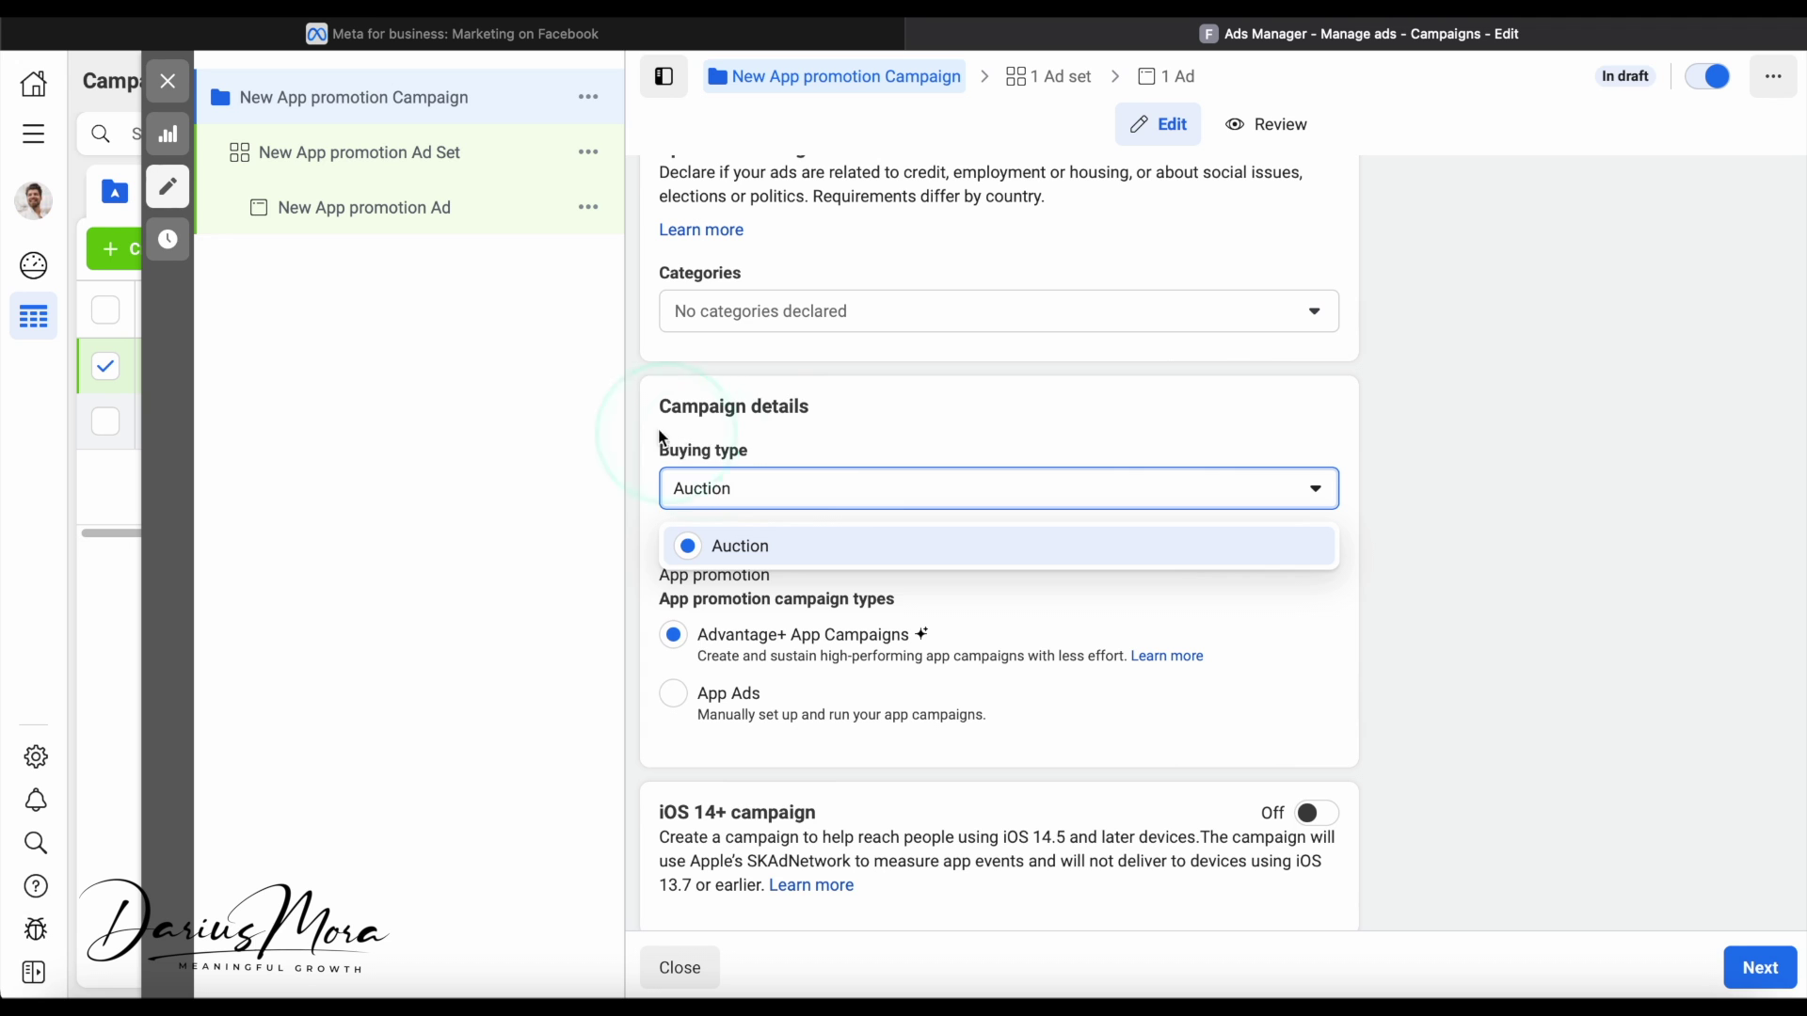
click(822, 492)
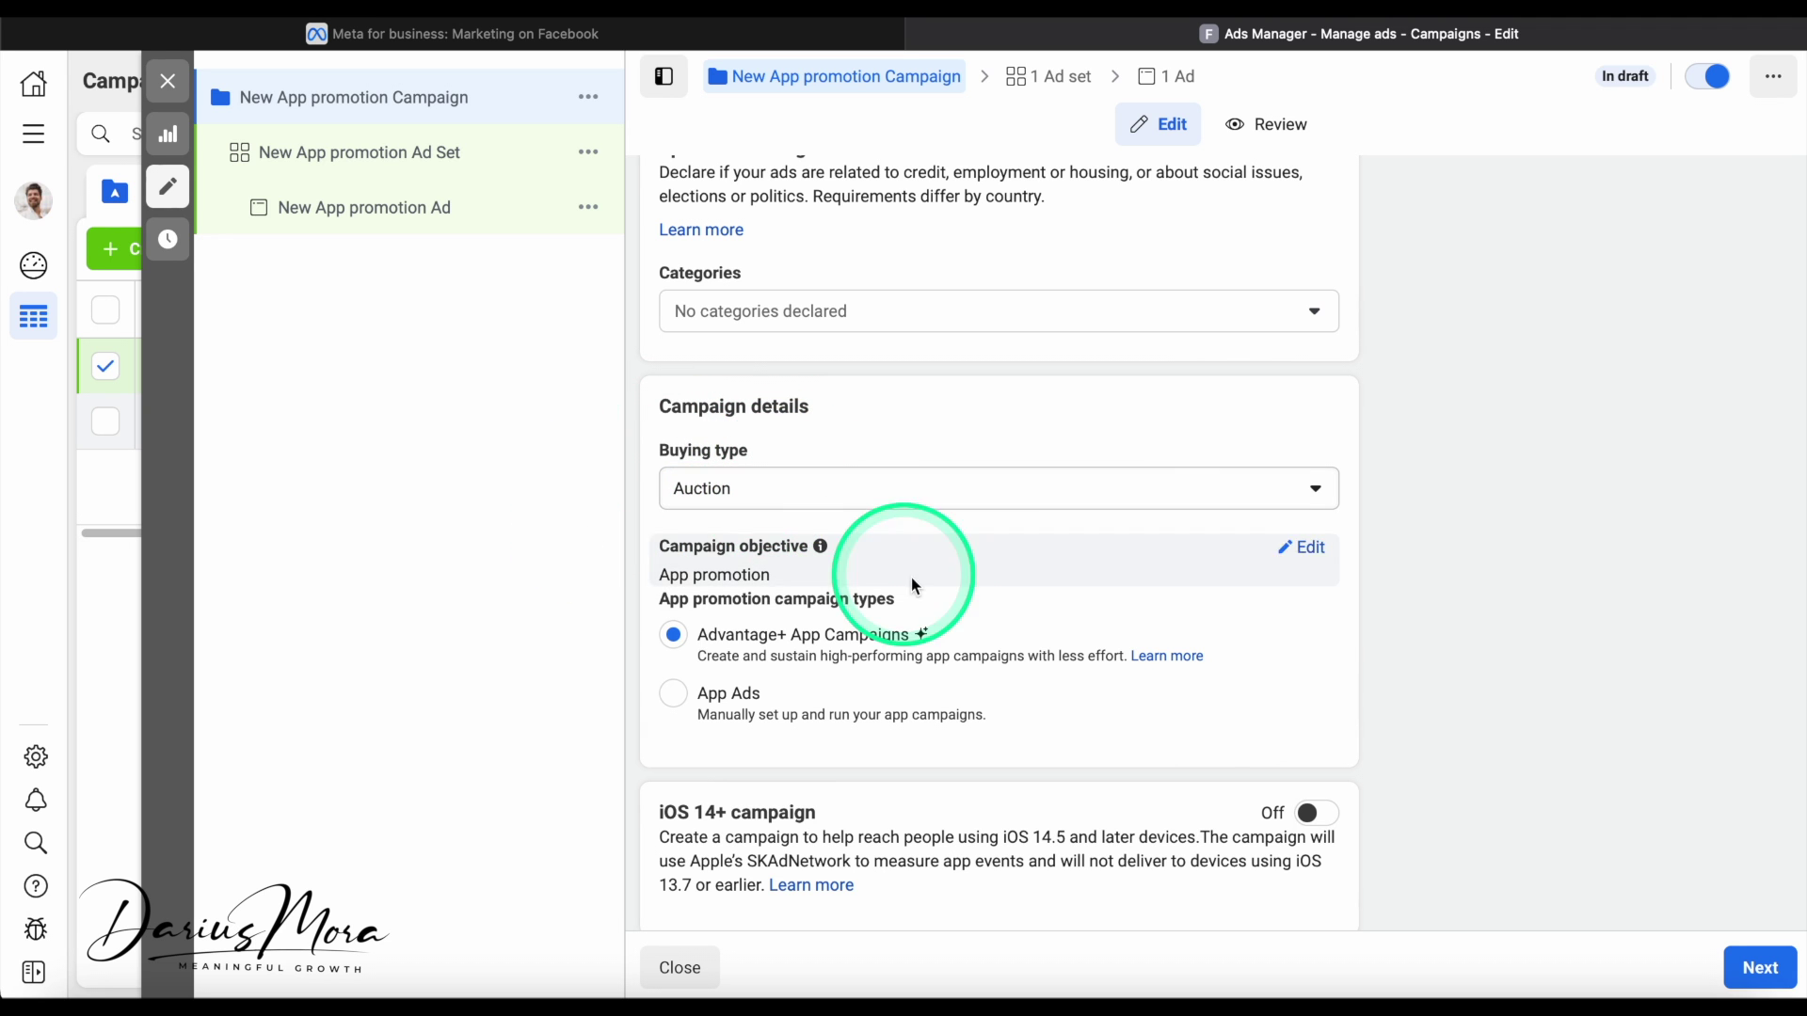
scroll(952, 591, down, 1)
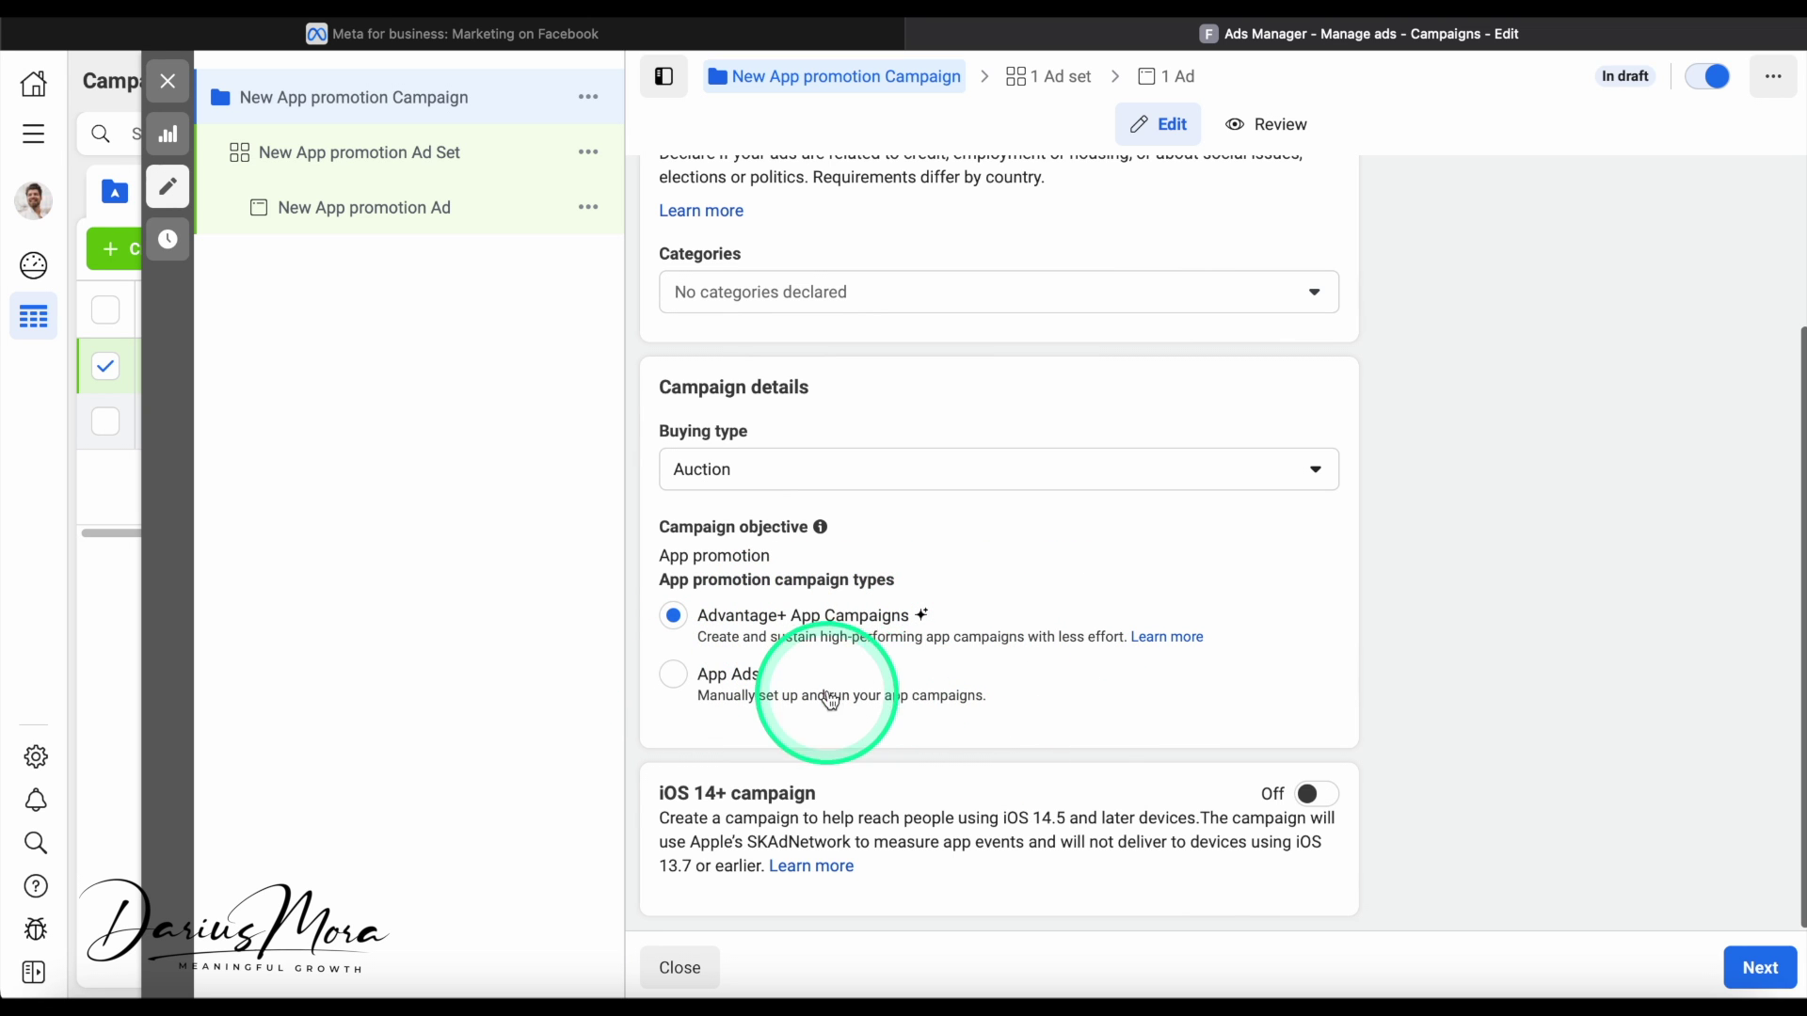
click(1730, 958)
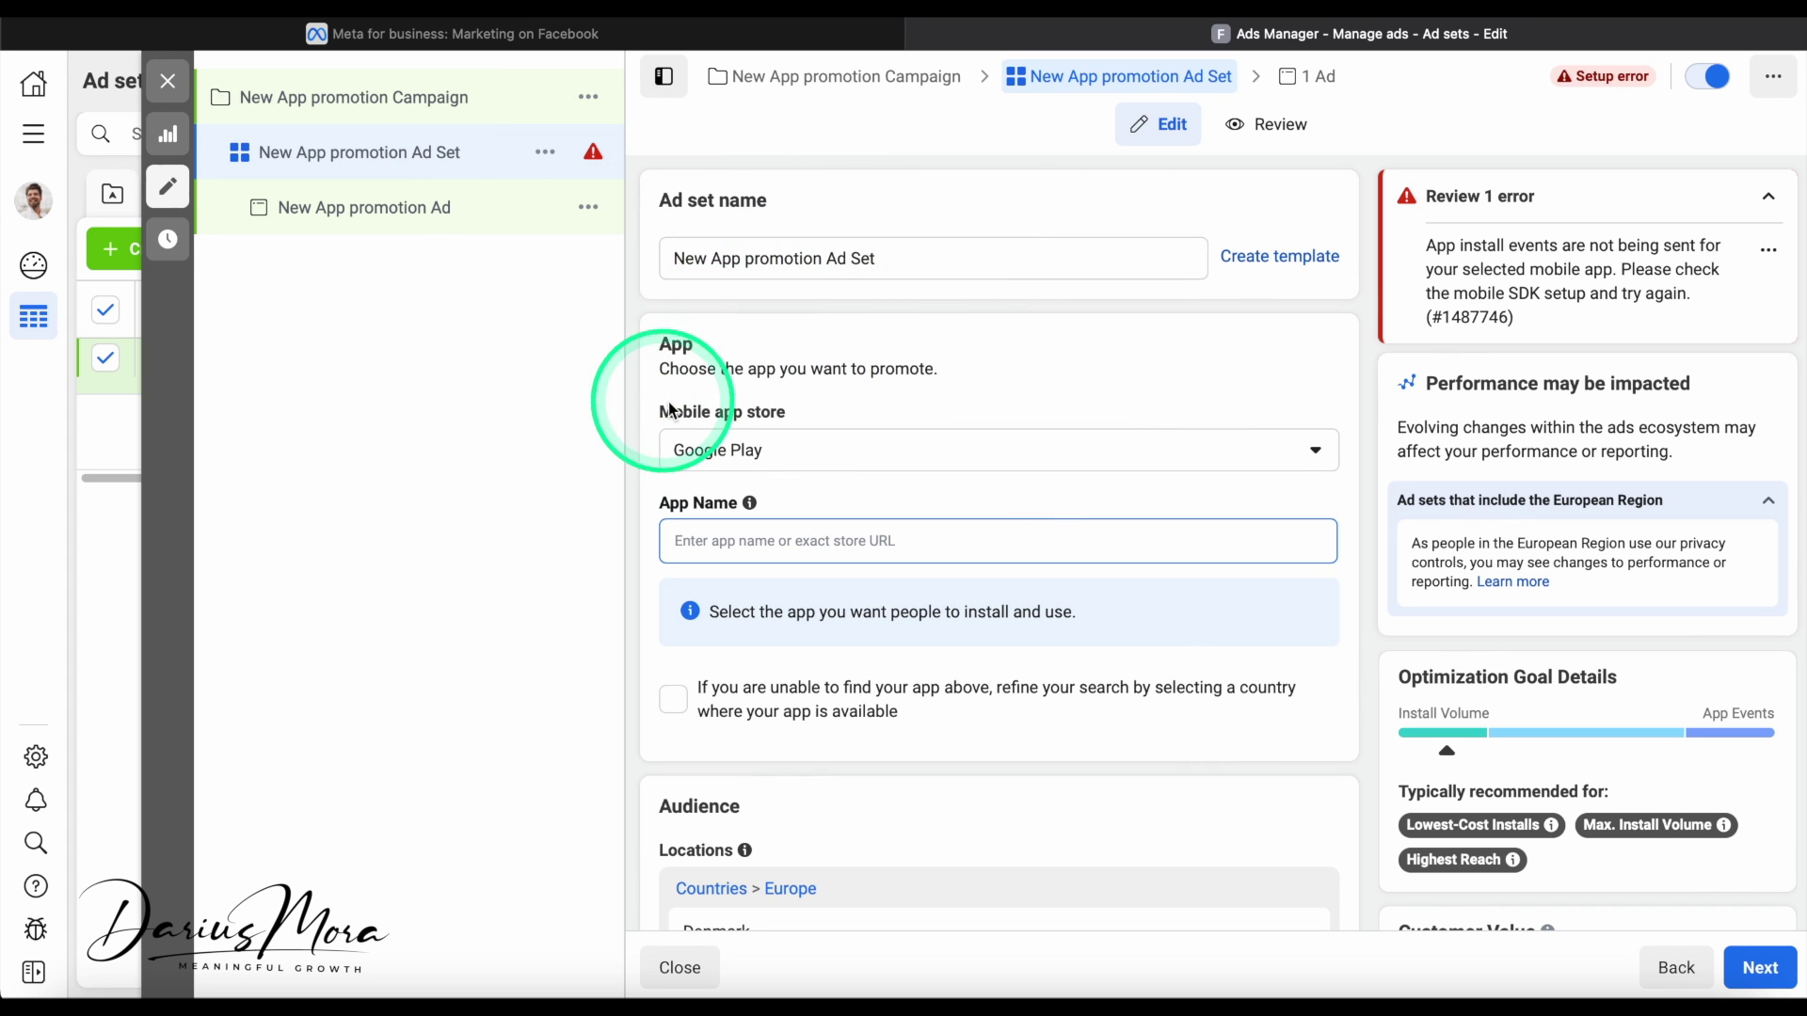
Set App Store as the mobile app store and select the Inspire Vitality Research app
click(800, 459)
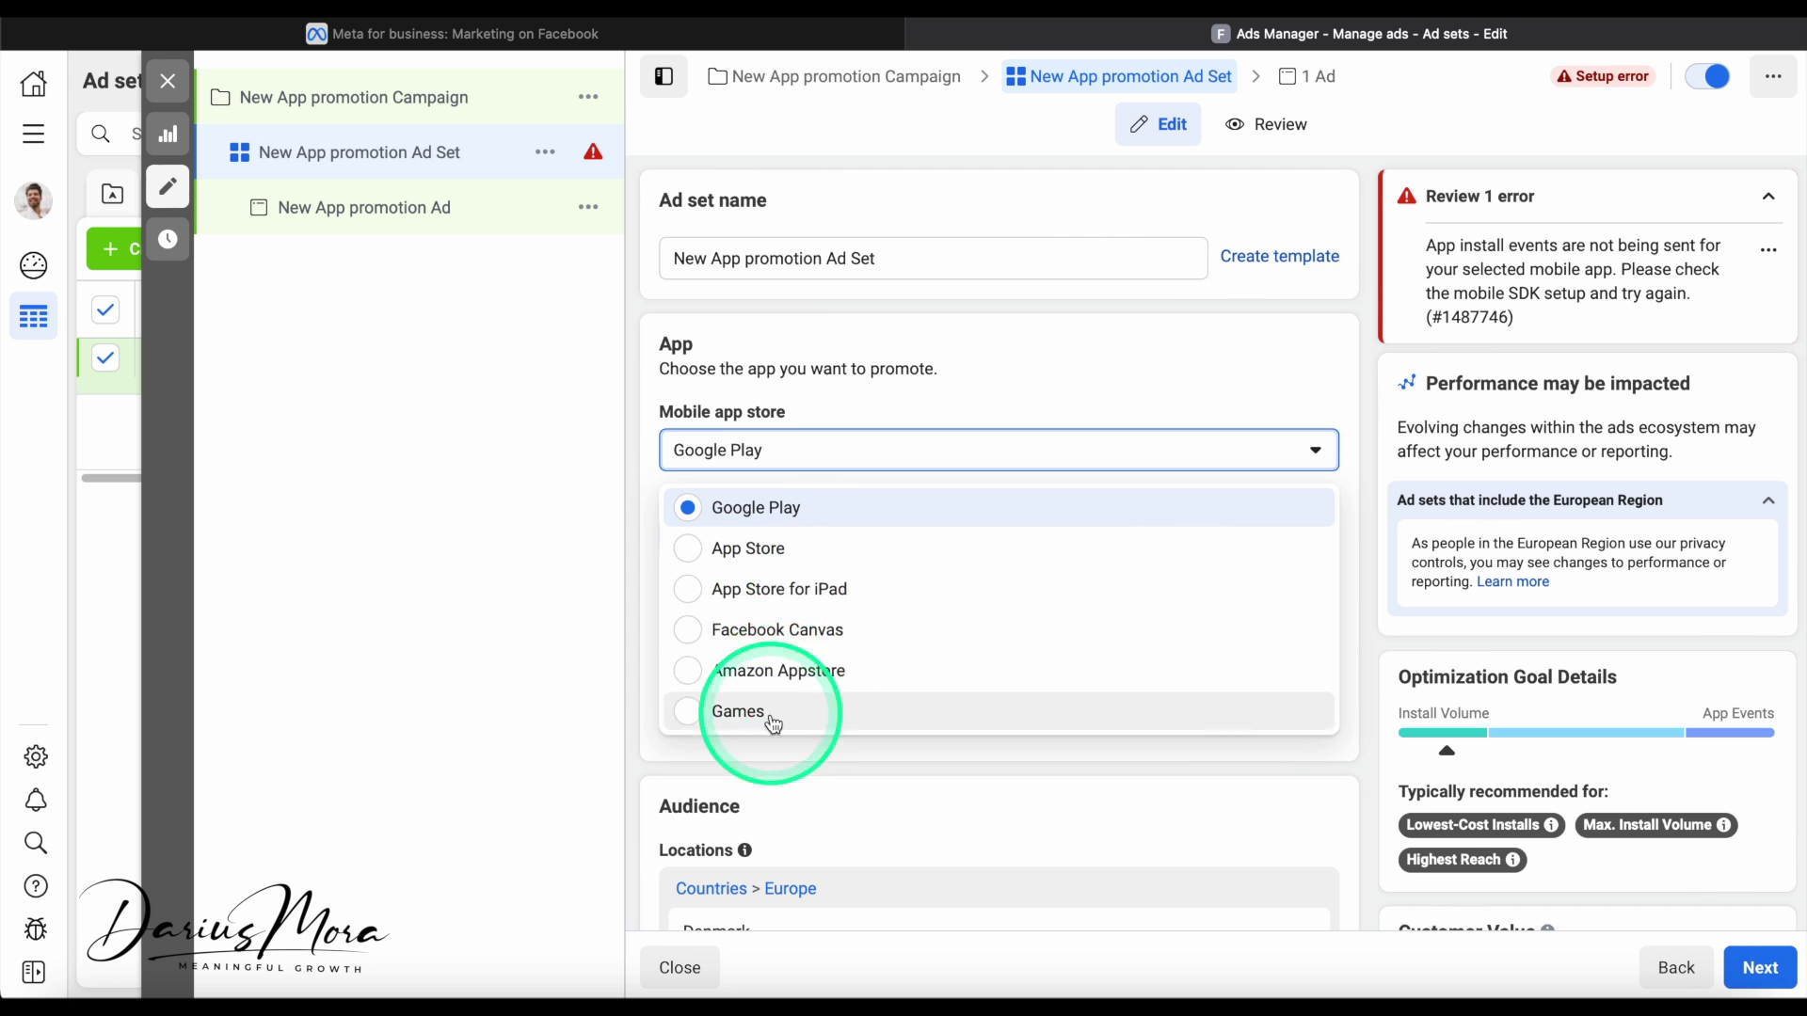
click(782, 566)
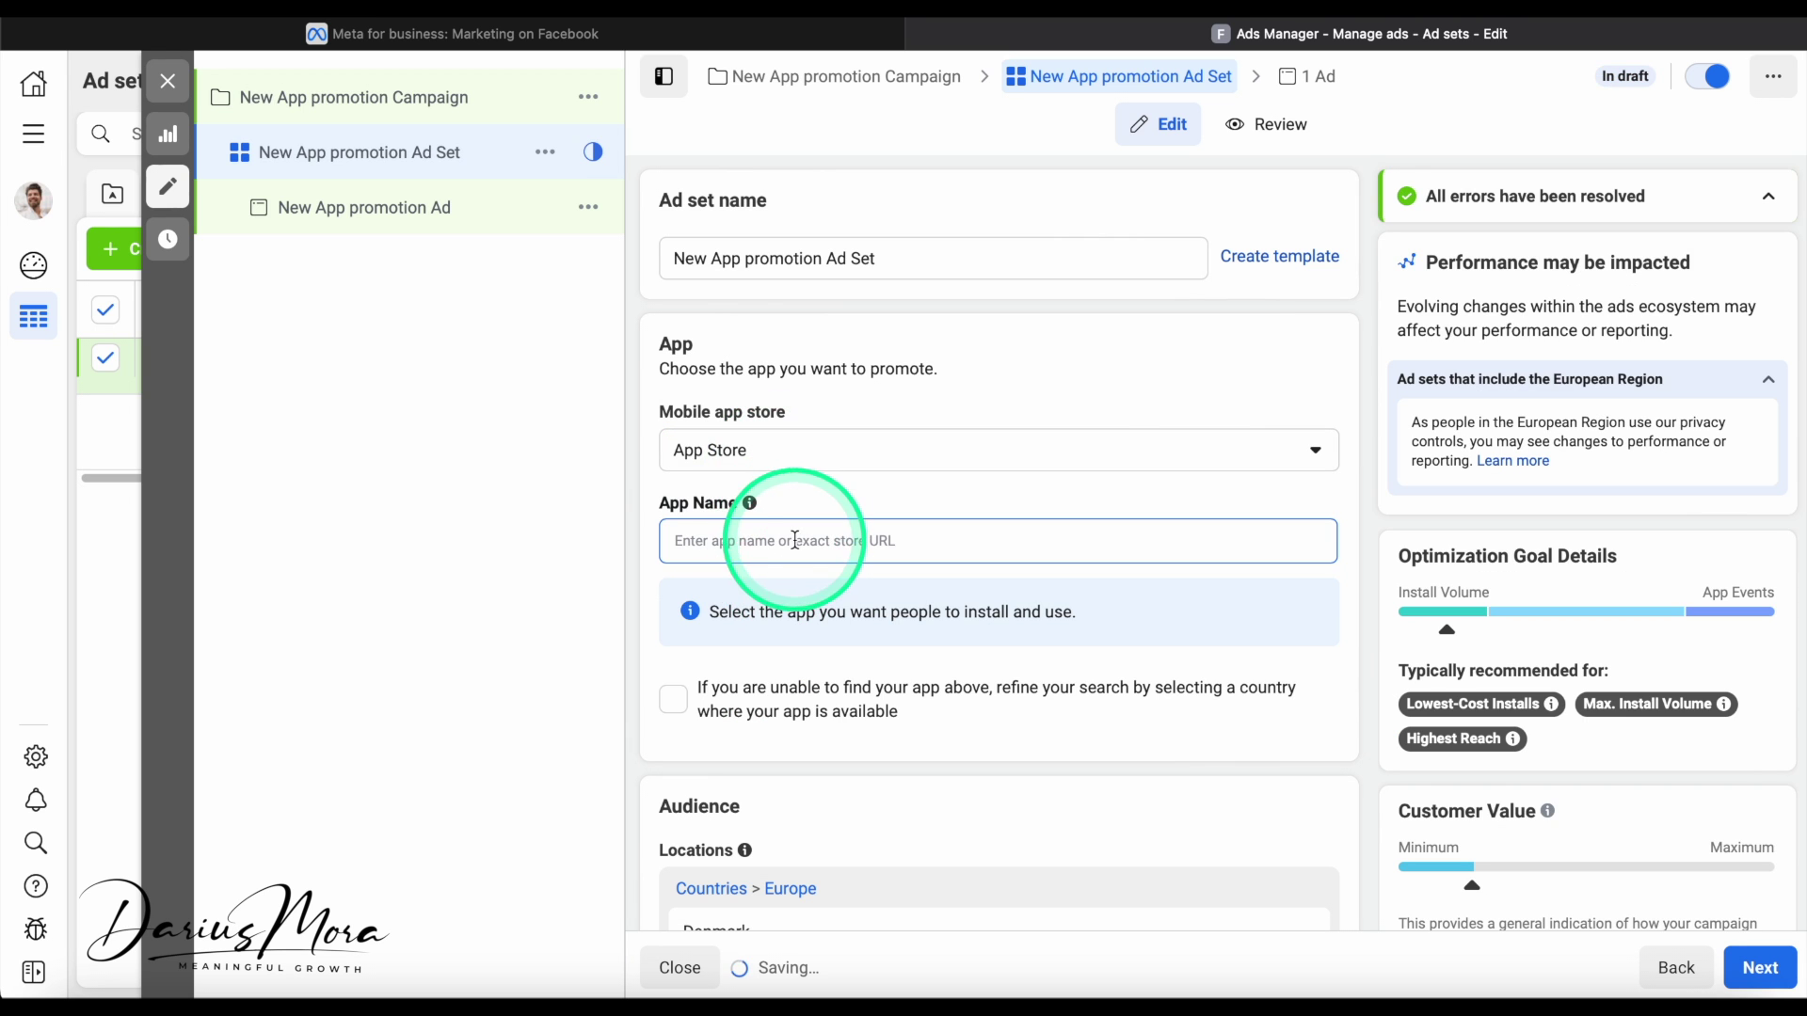
click(793, 540)
text(vitality)
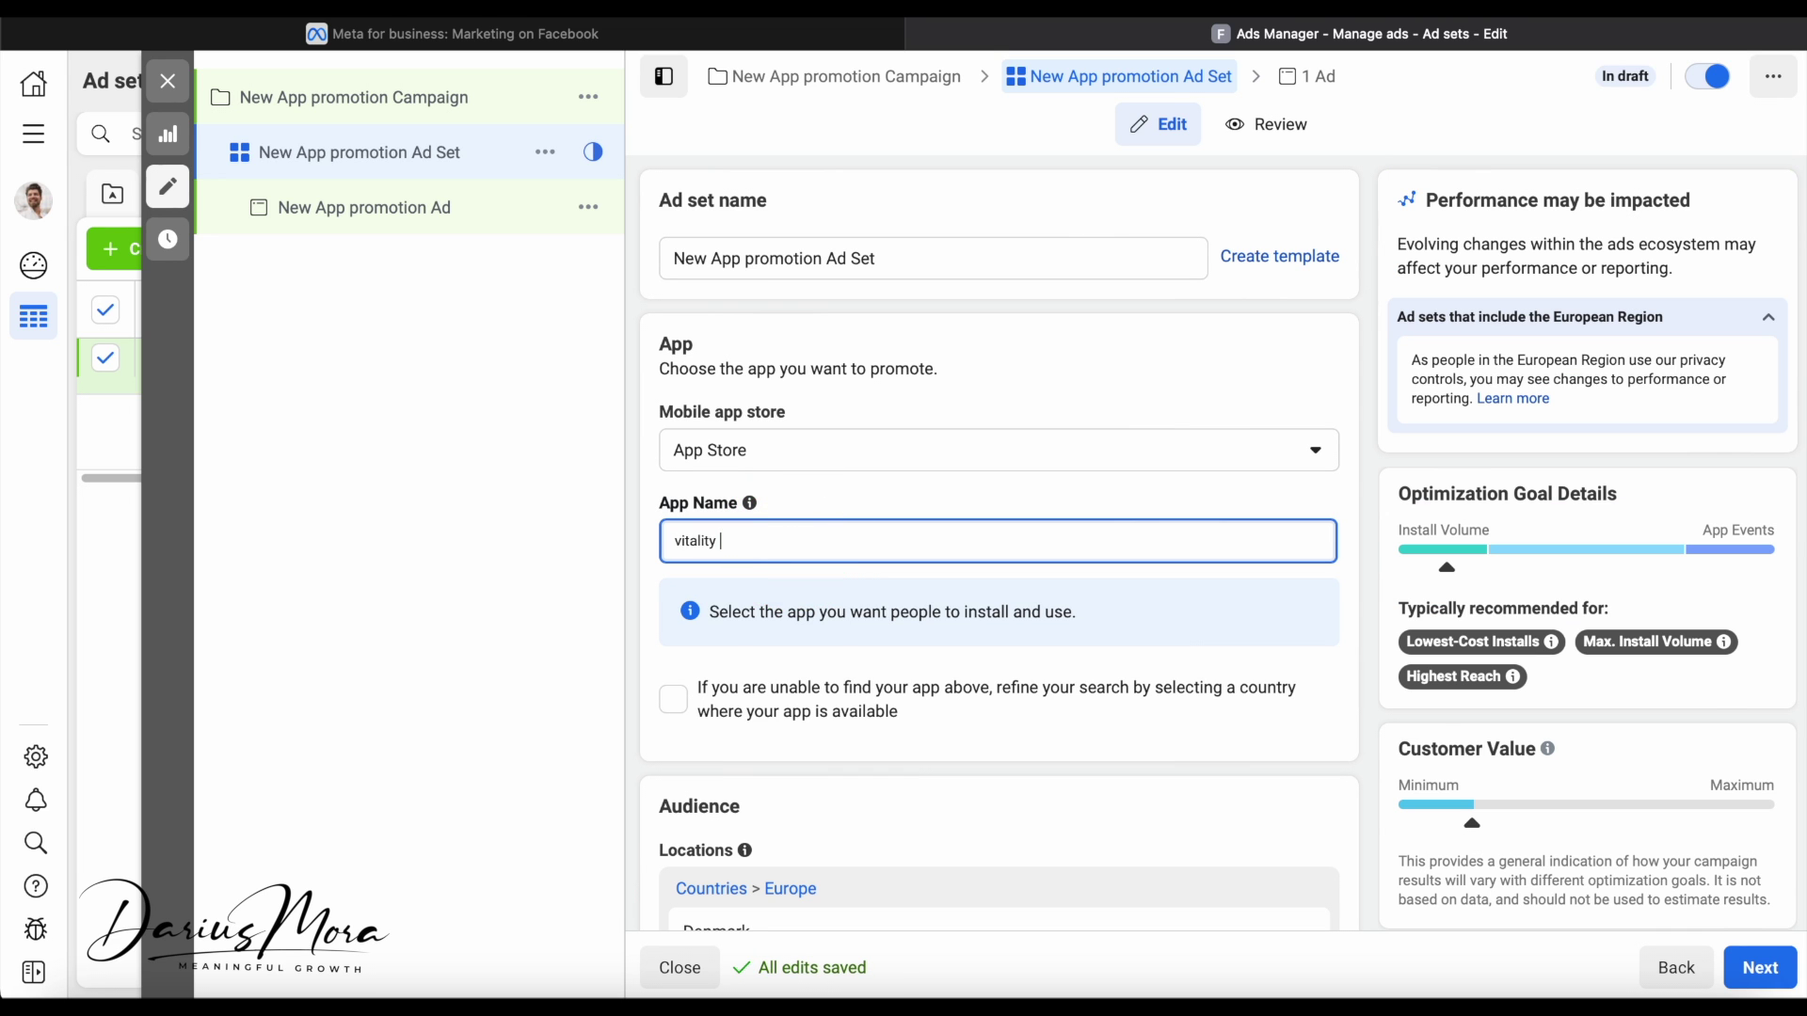
key(ctrl+a)
text(inspire vitality)
key(Return)
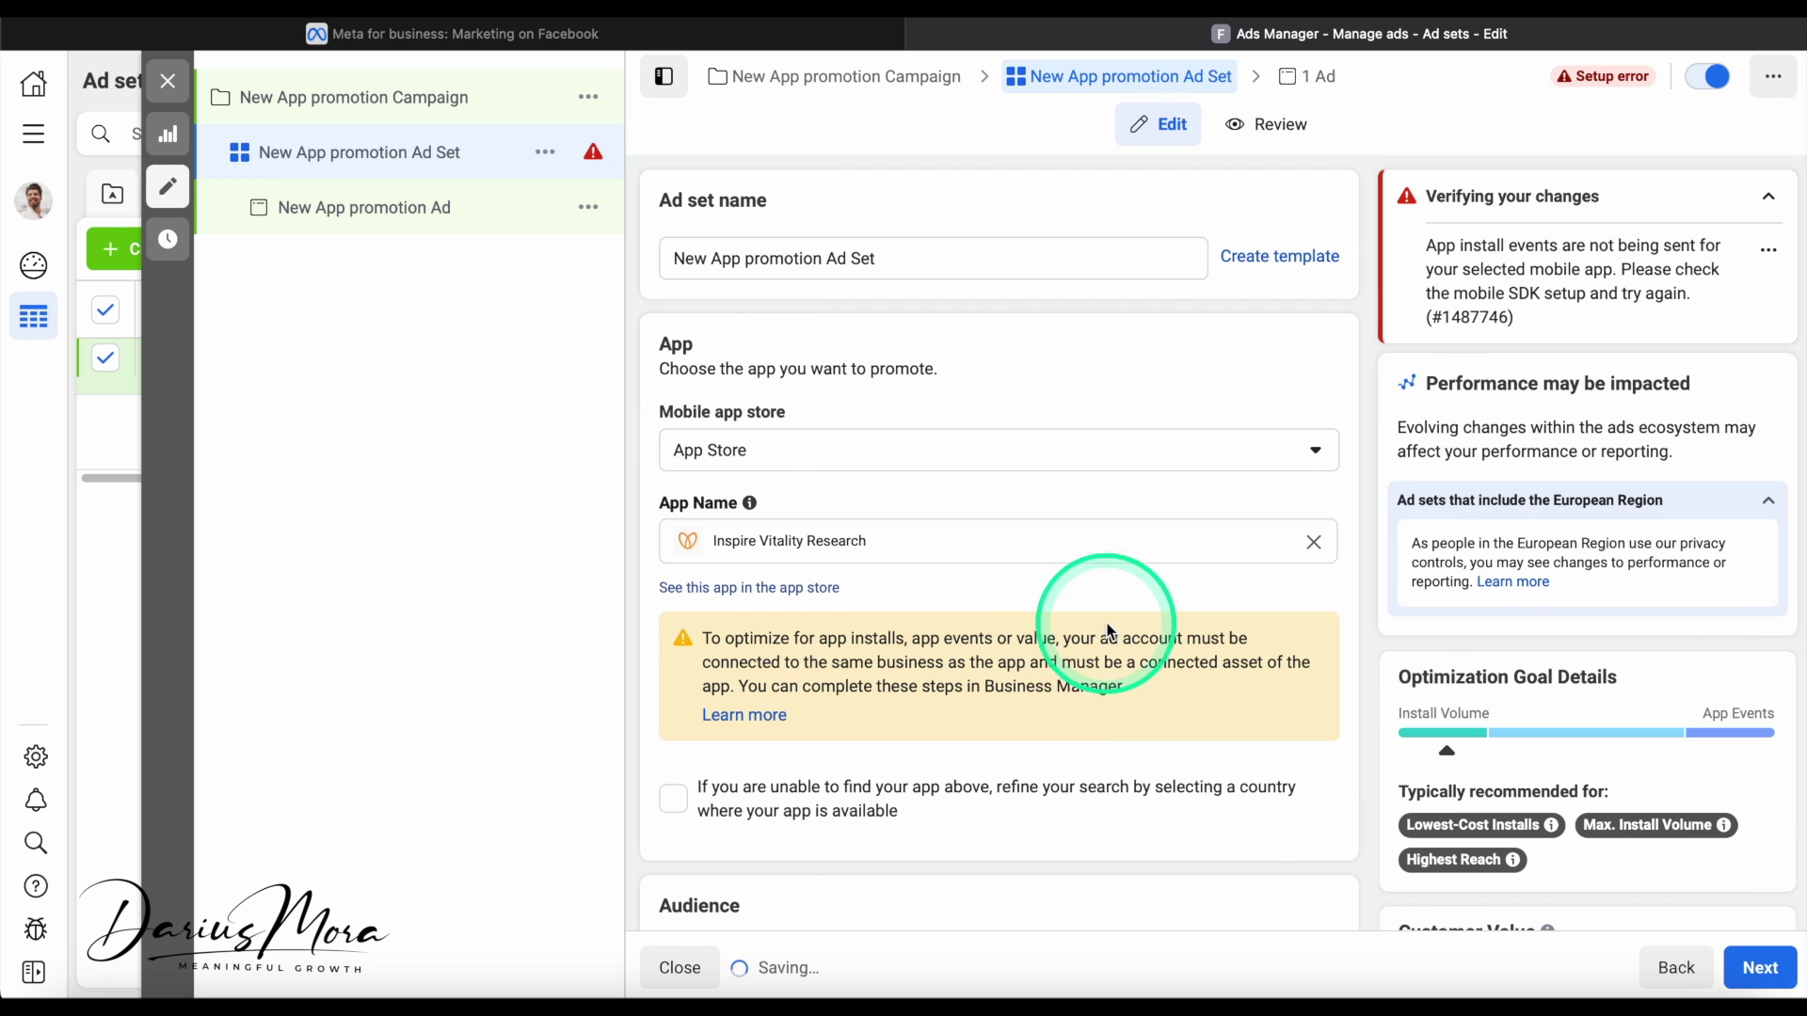
scroll(1093, 603, down, 1)
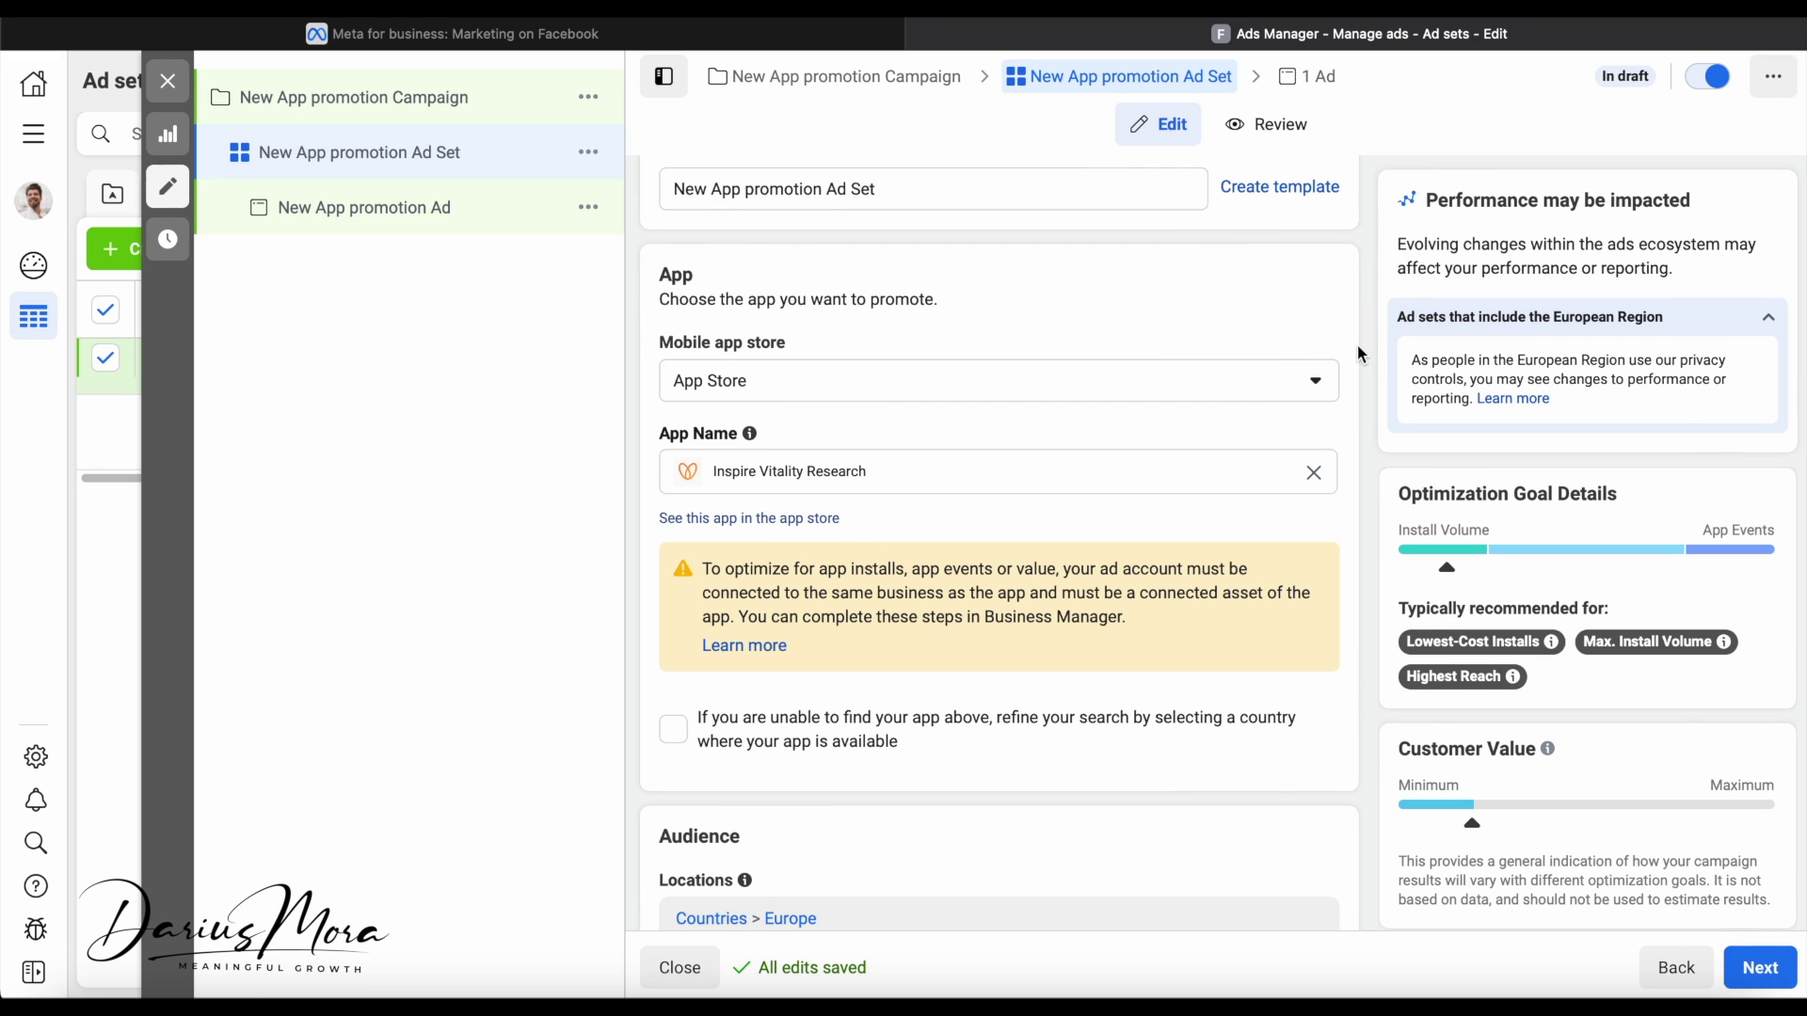
scroll(1357, 345, down, 2)
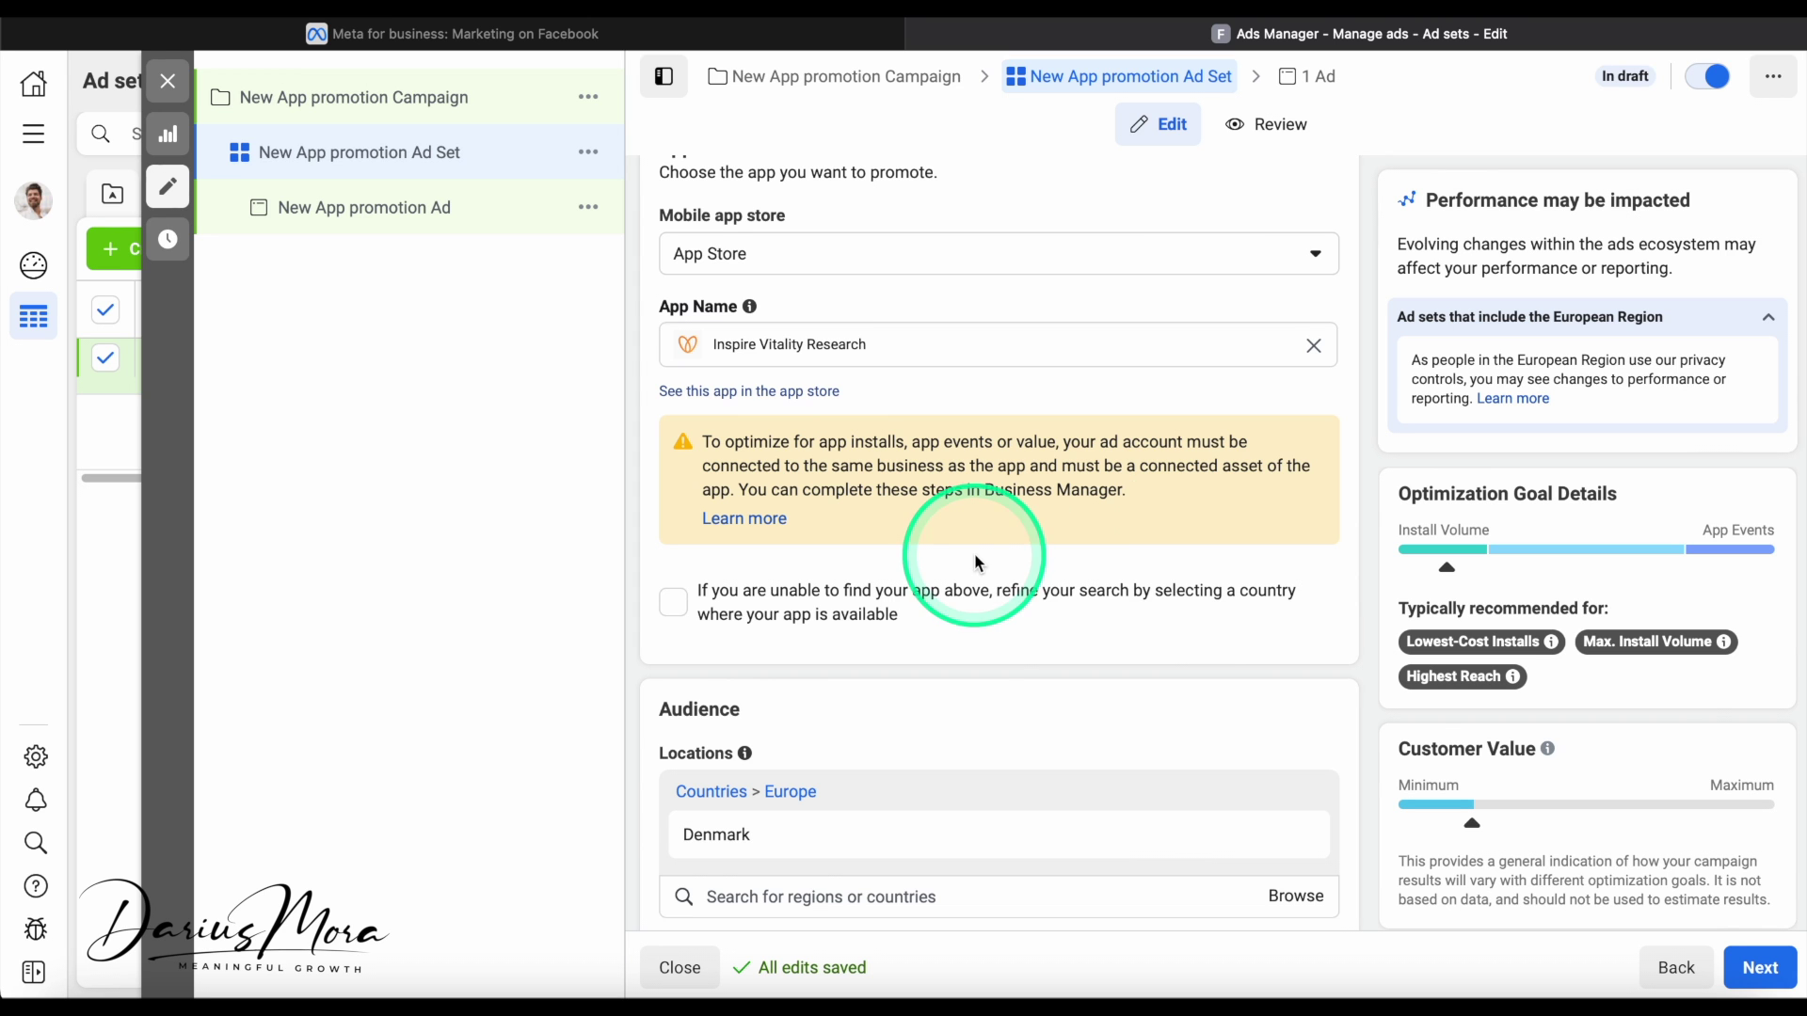
scroll(974, 554, down, 3)
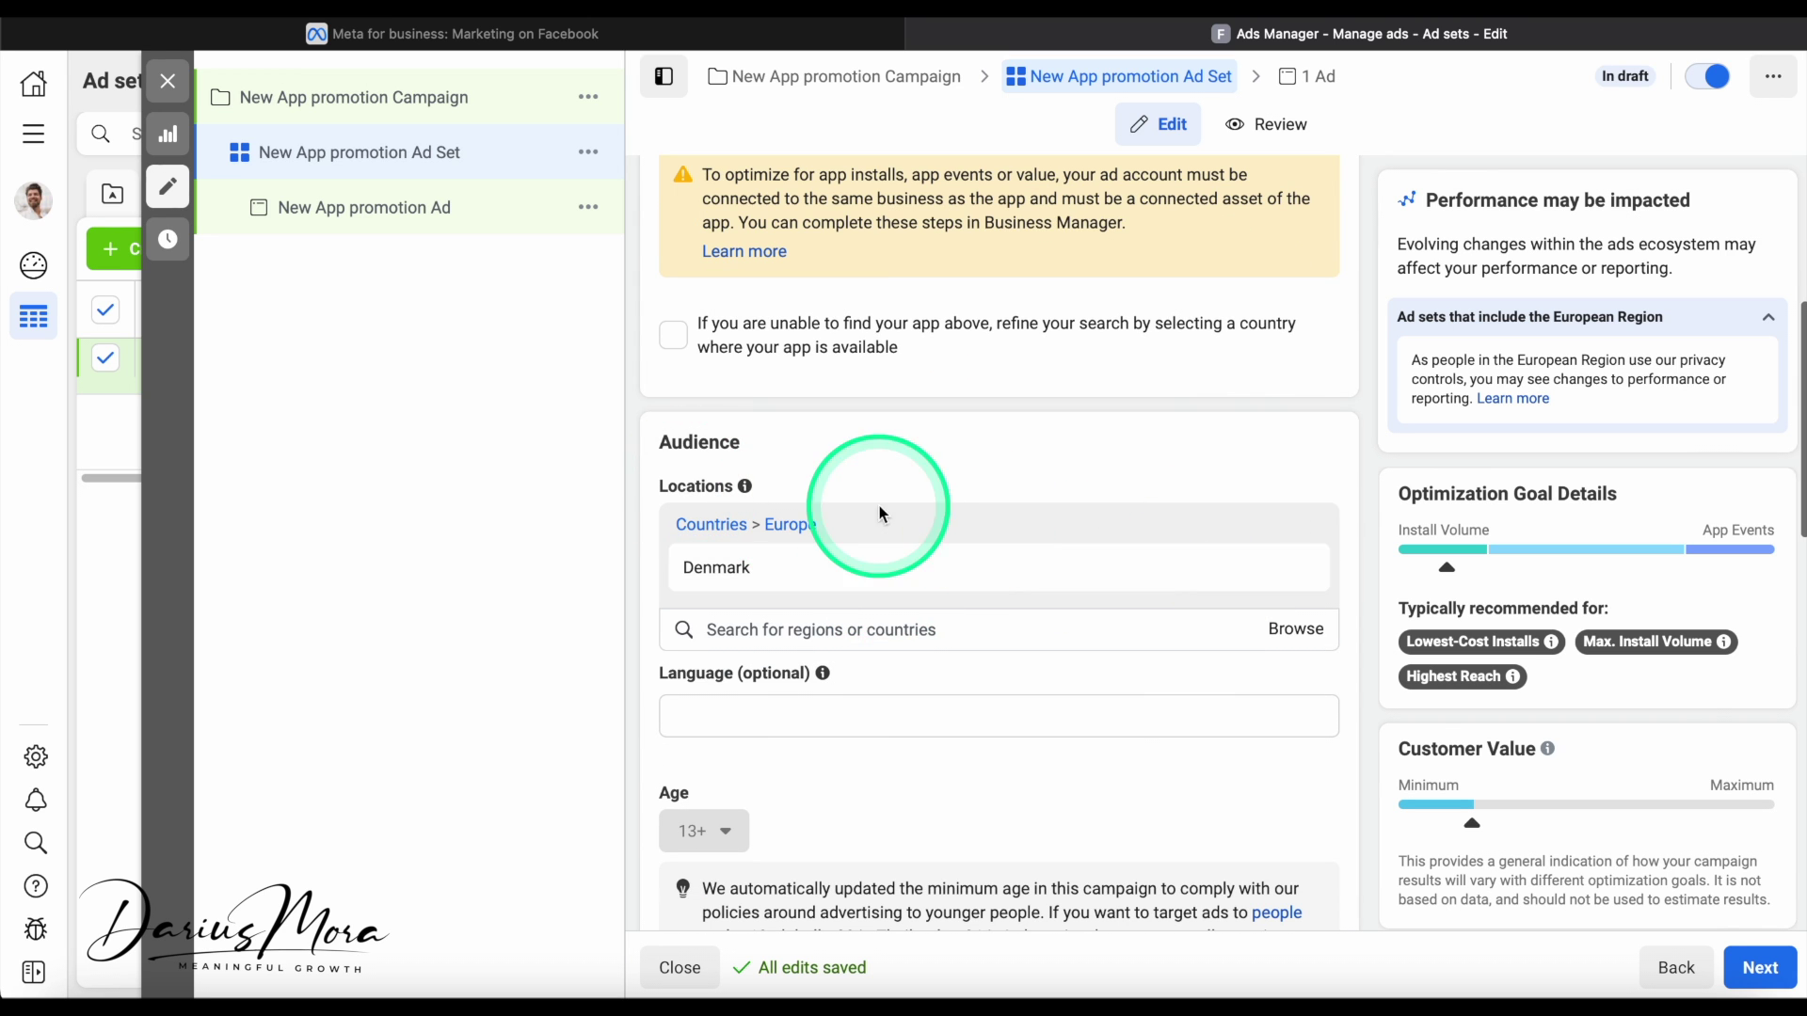
Remove Denmark and add United States as the ad set's target location
scroll(1105, 693, down, 1)
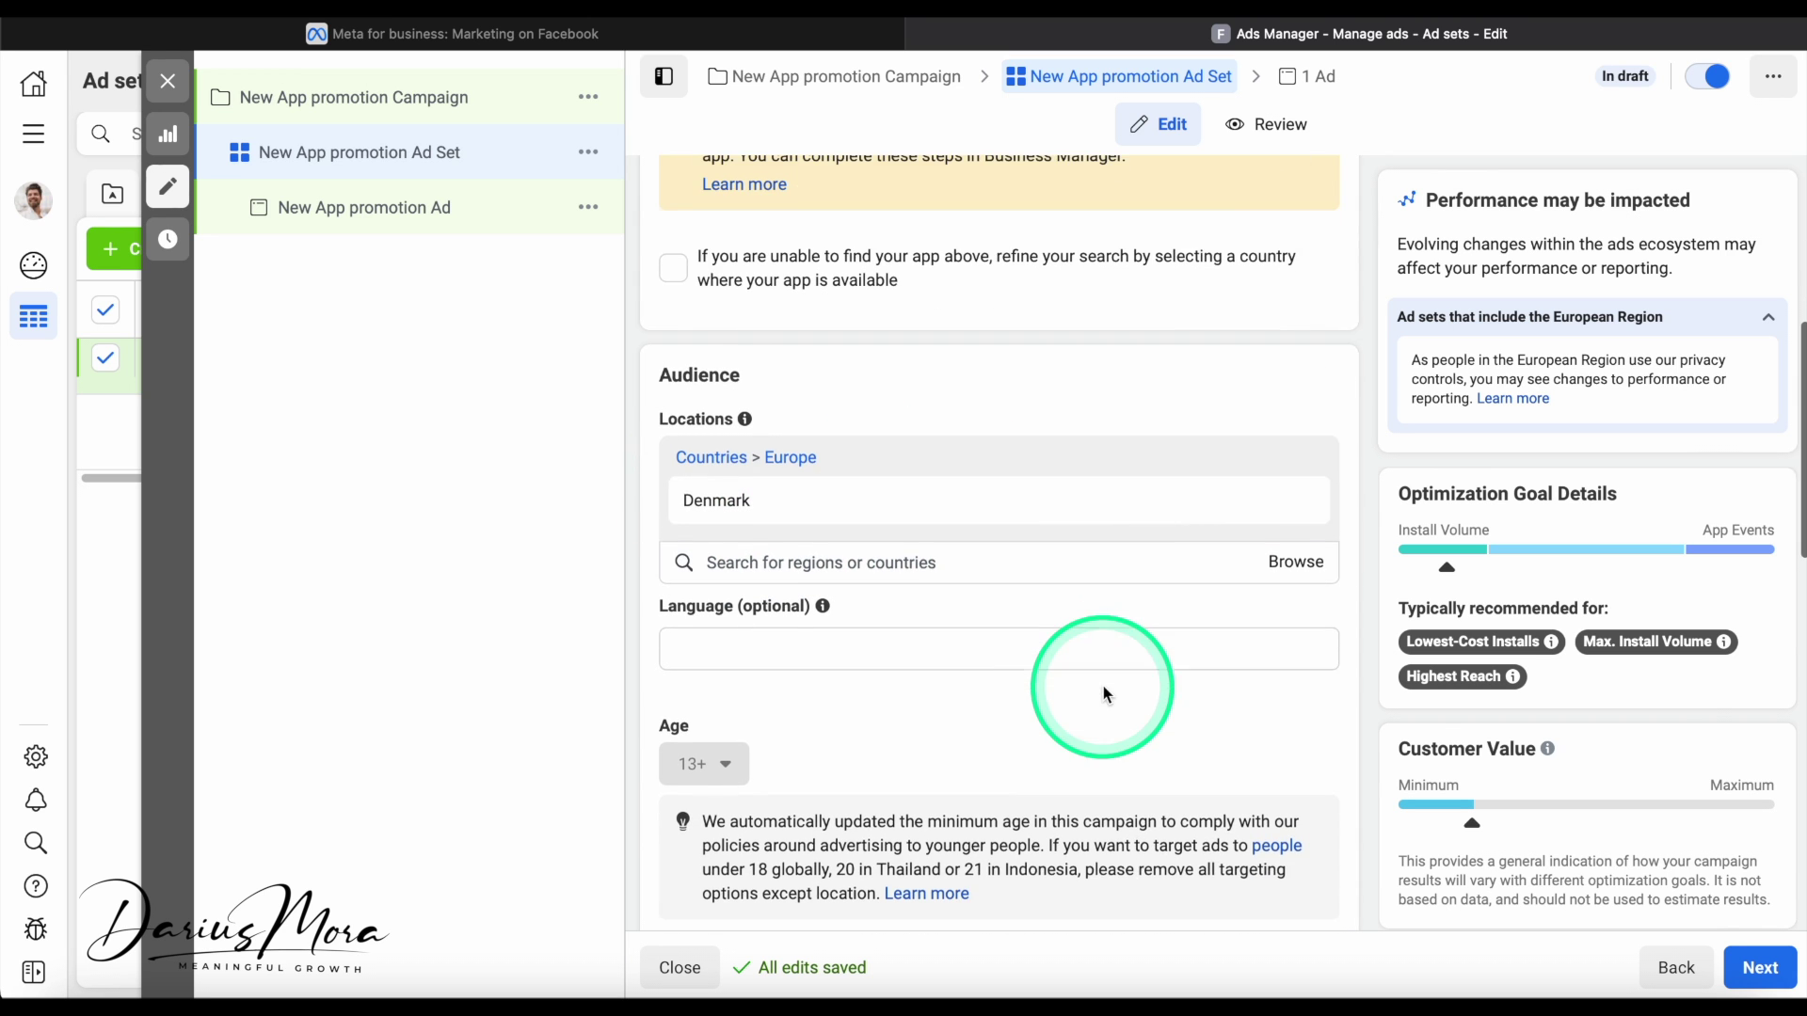
click(1295, 503)
click(777, 471)
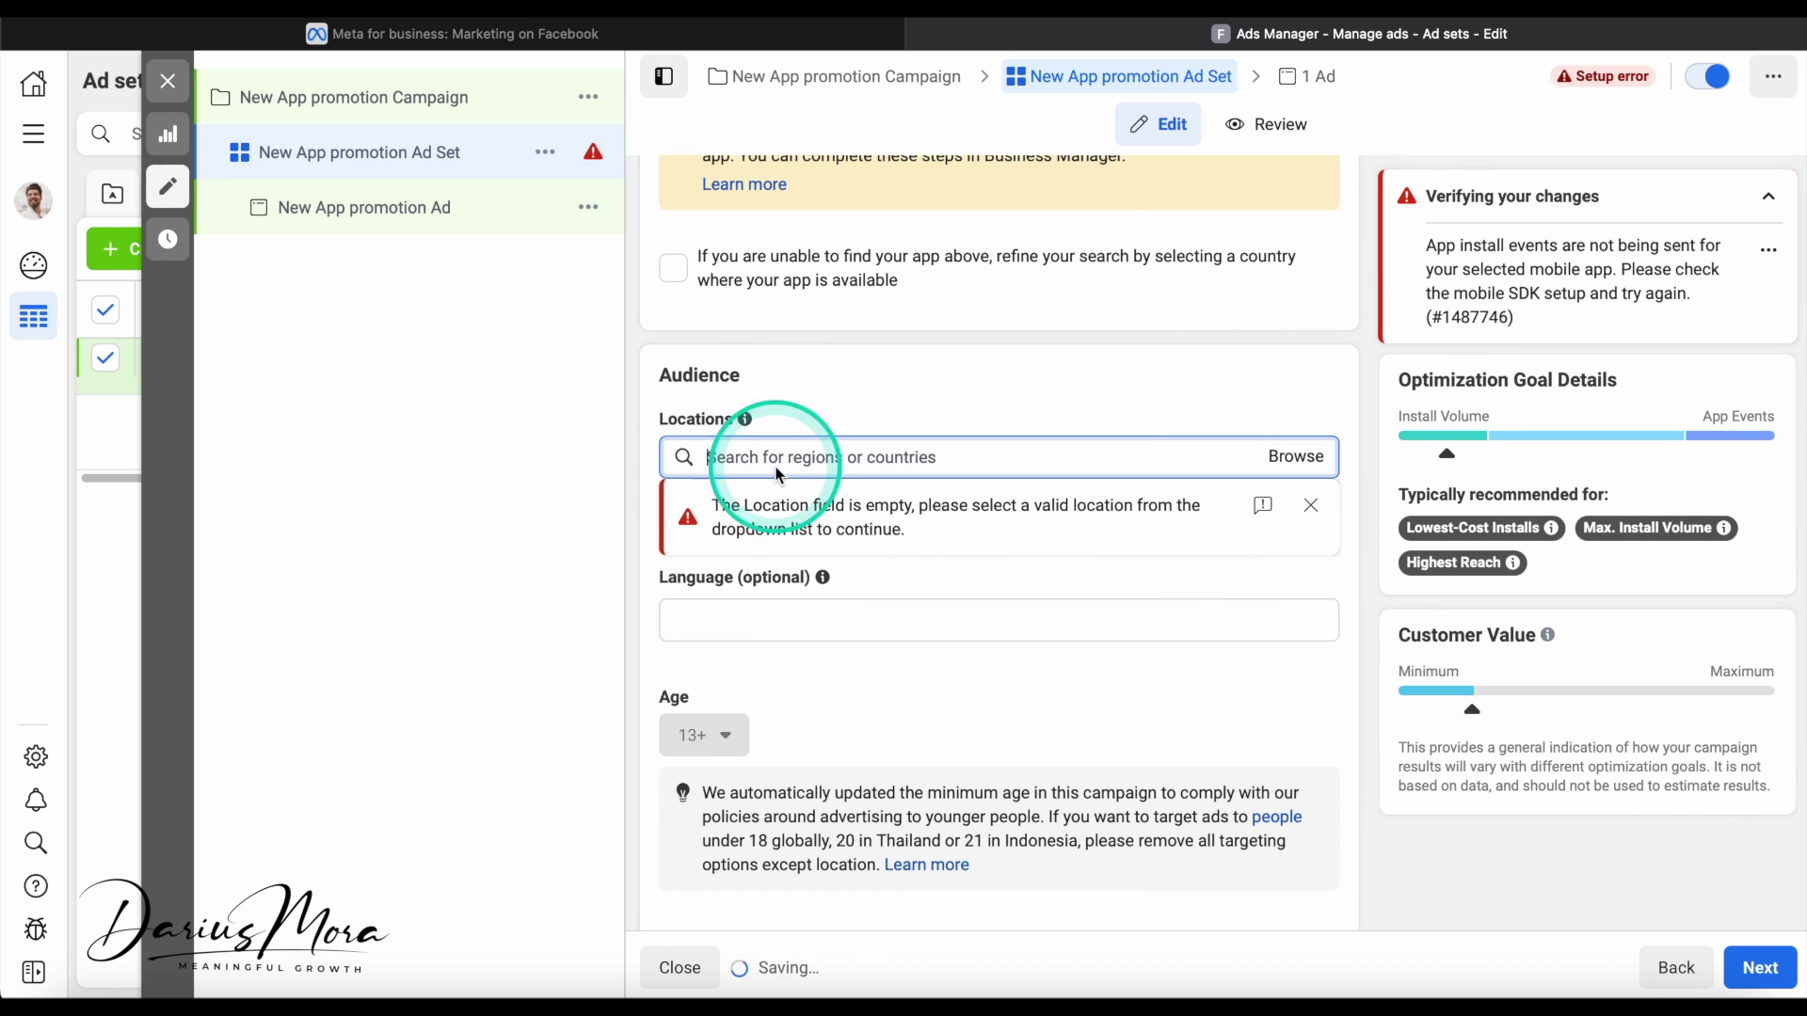
text(united st)
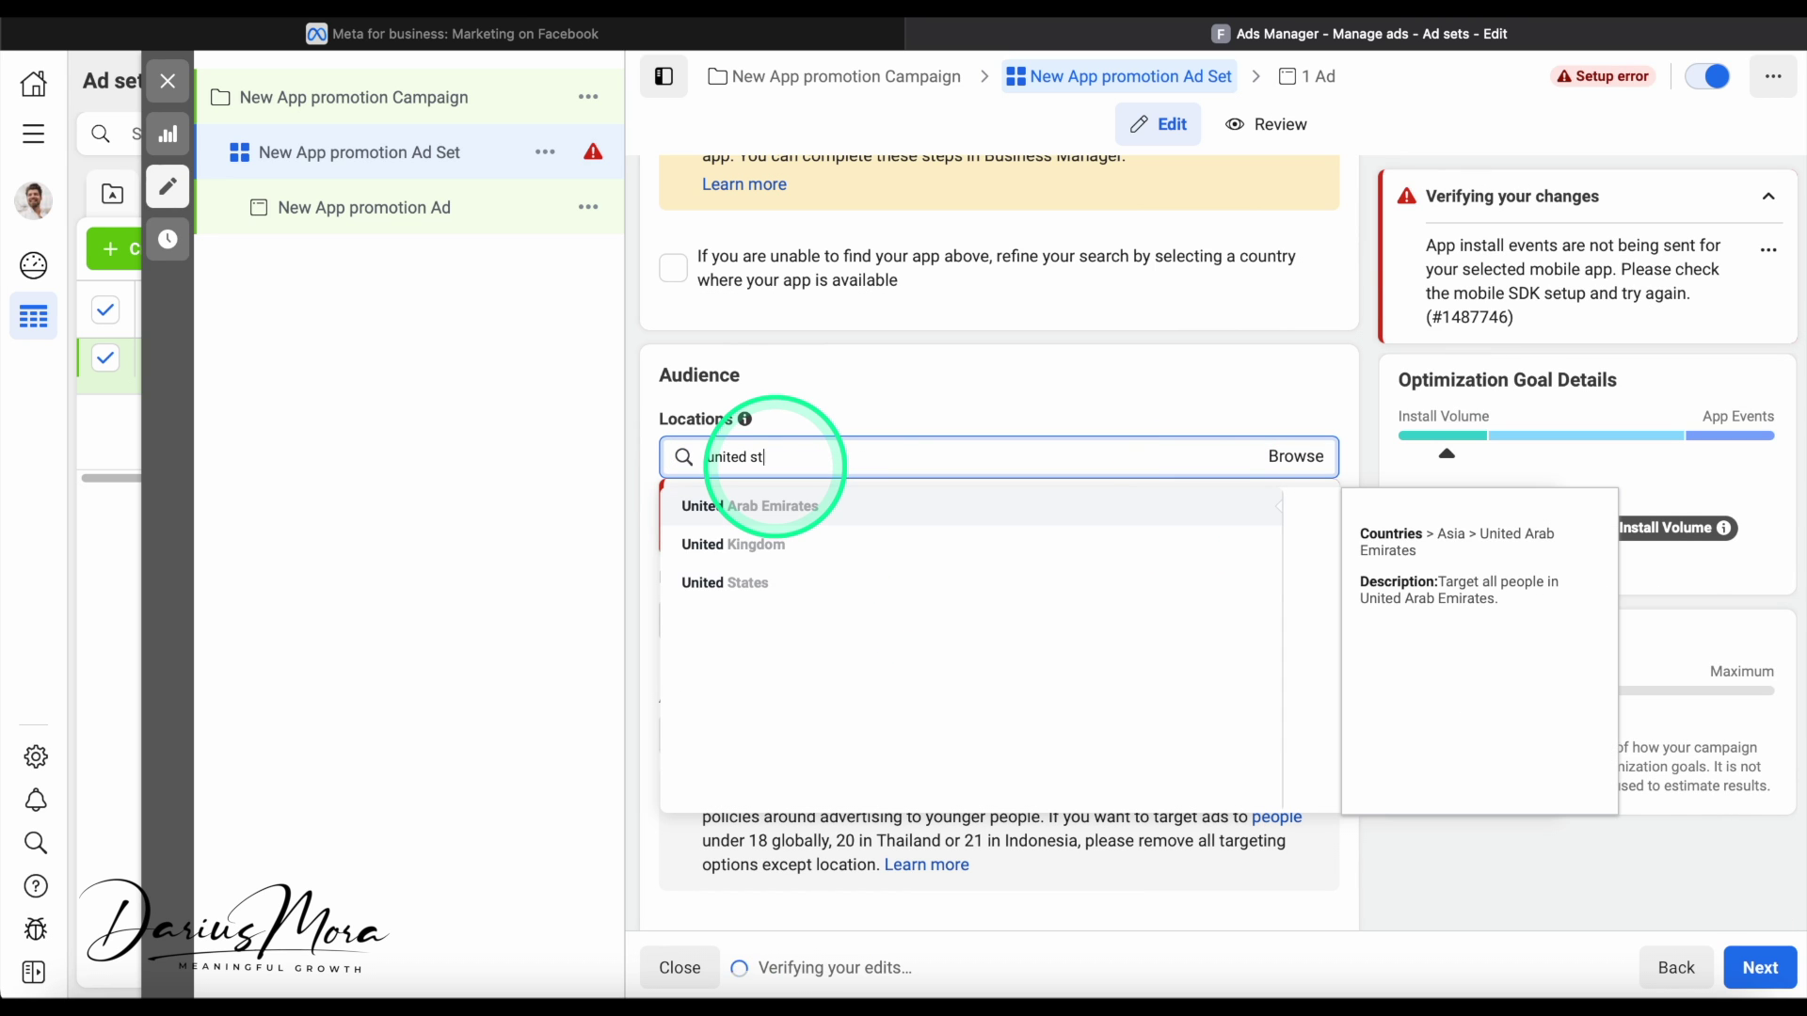
click(786, 511)
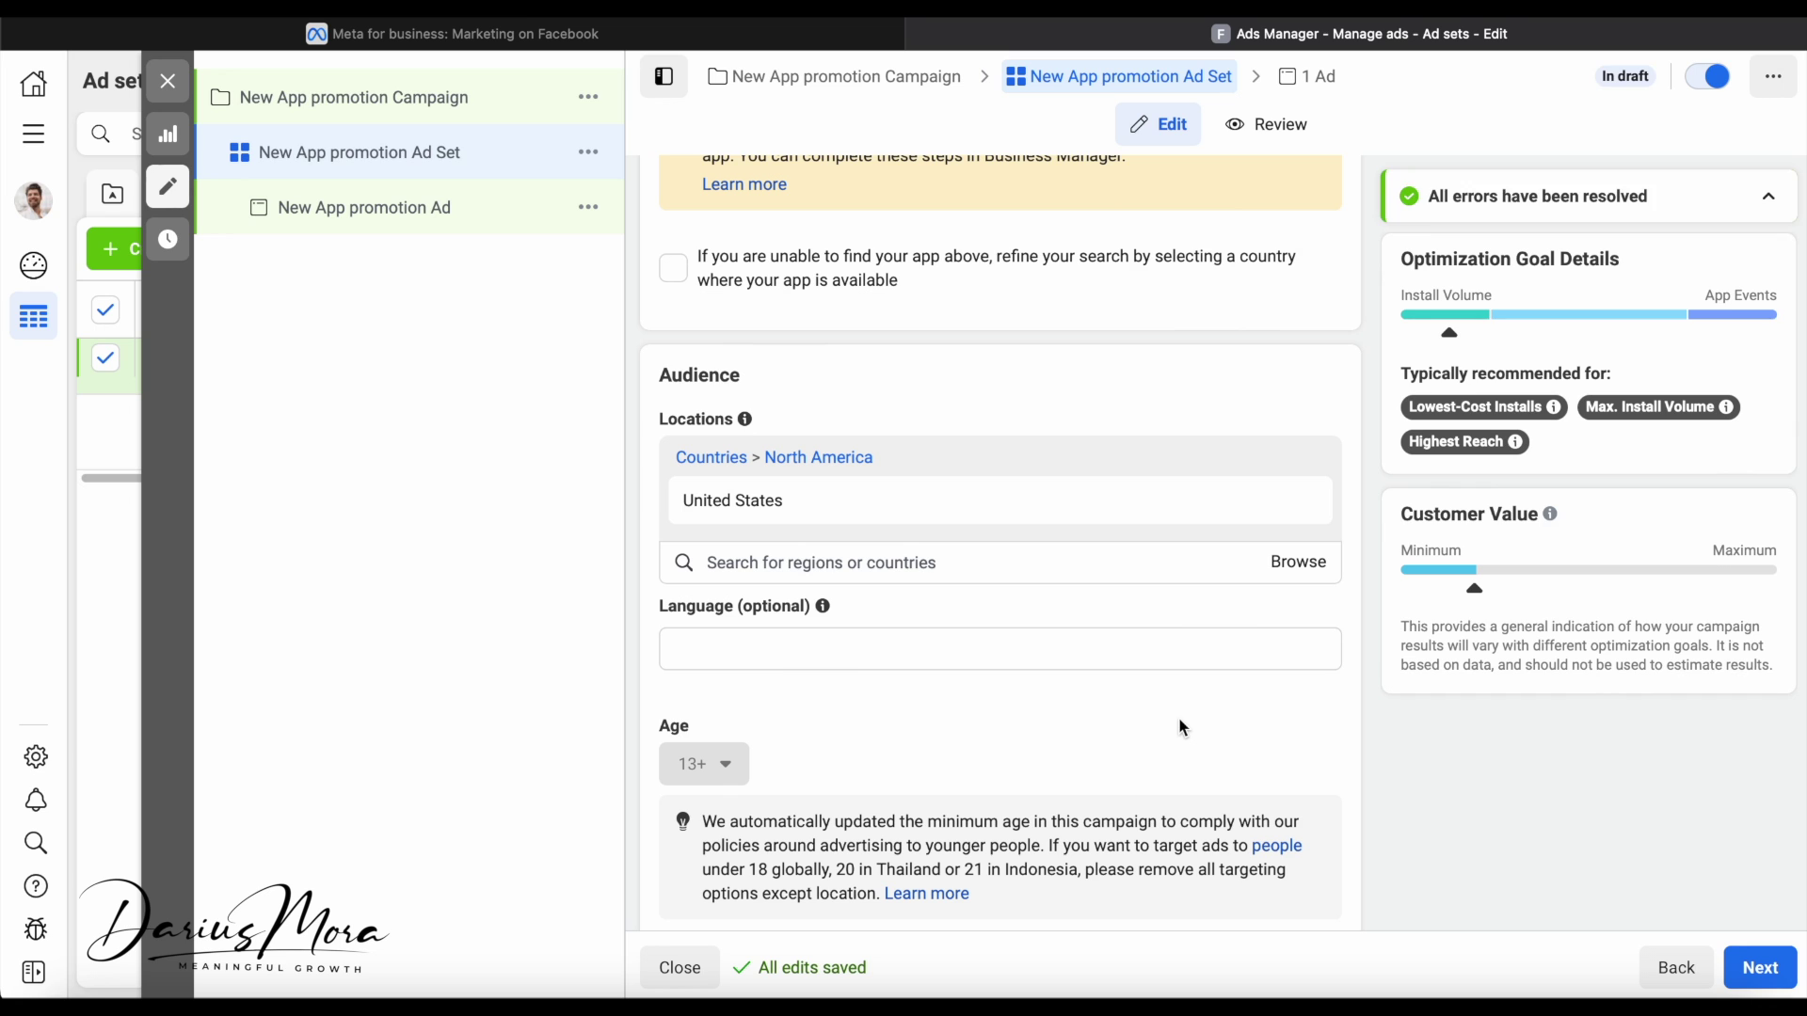
drag(1099, 520, 973, 518)
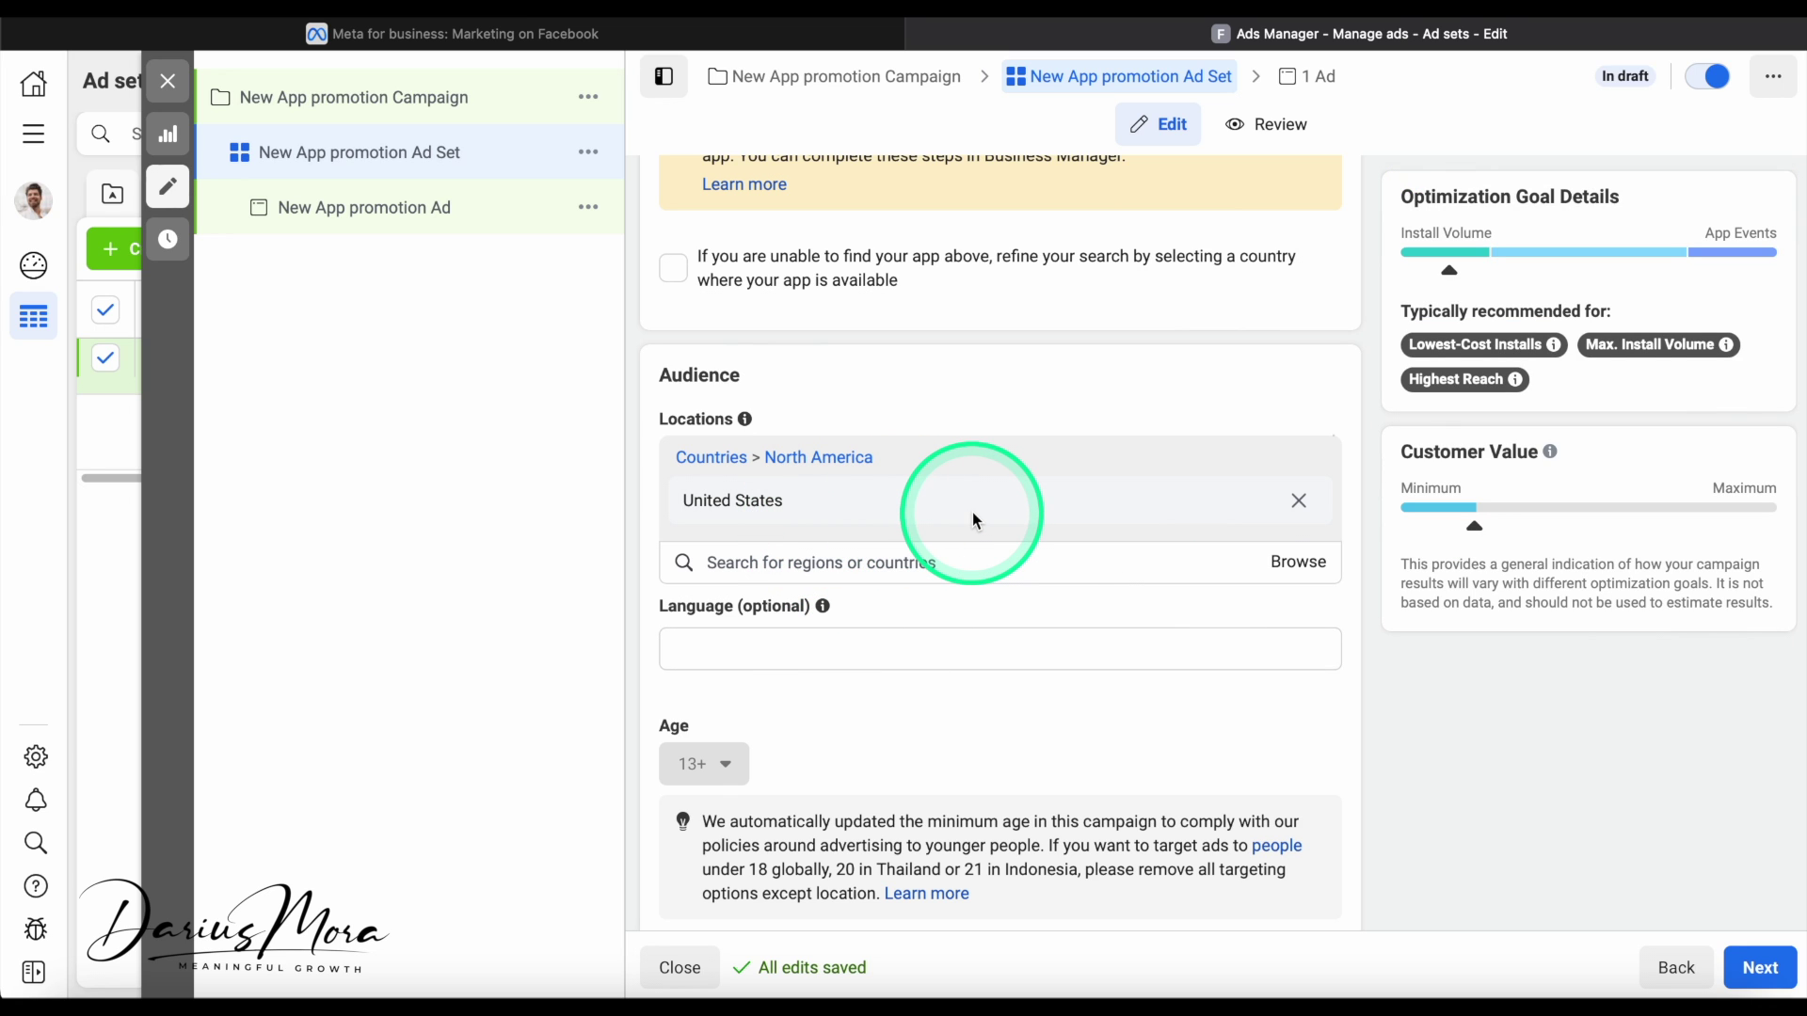
scroll(973, 519, down, 2)
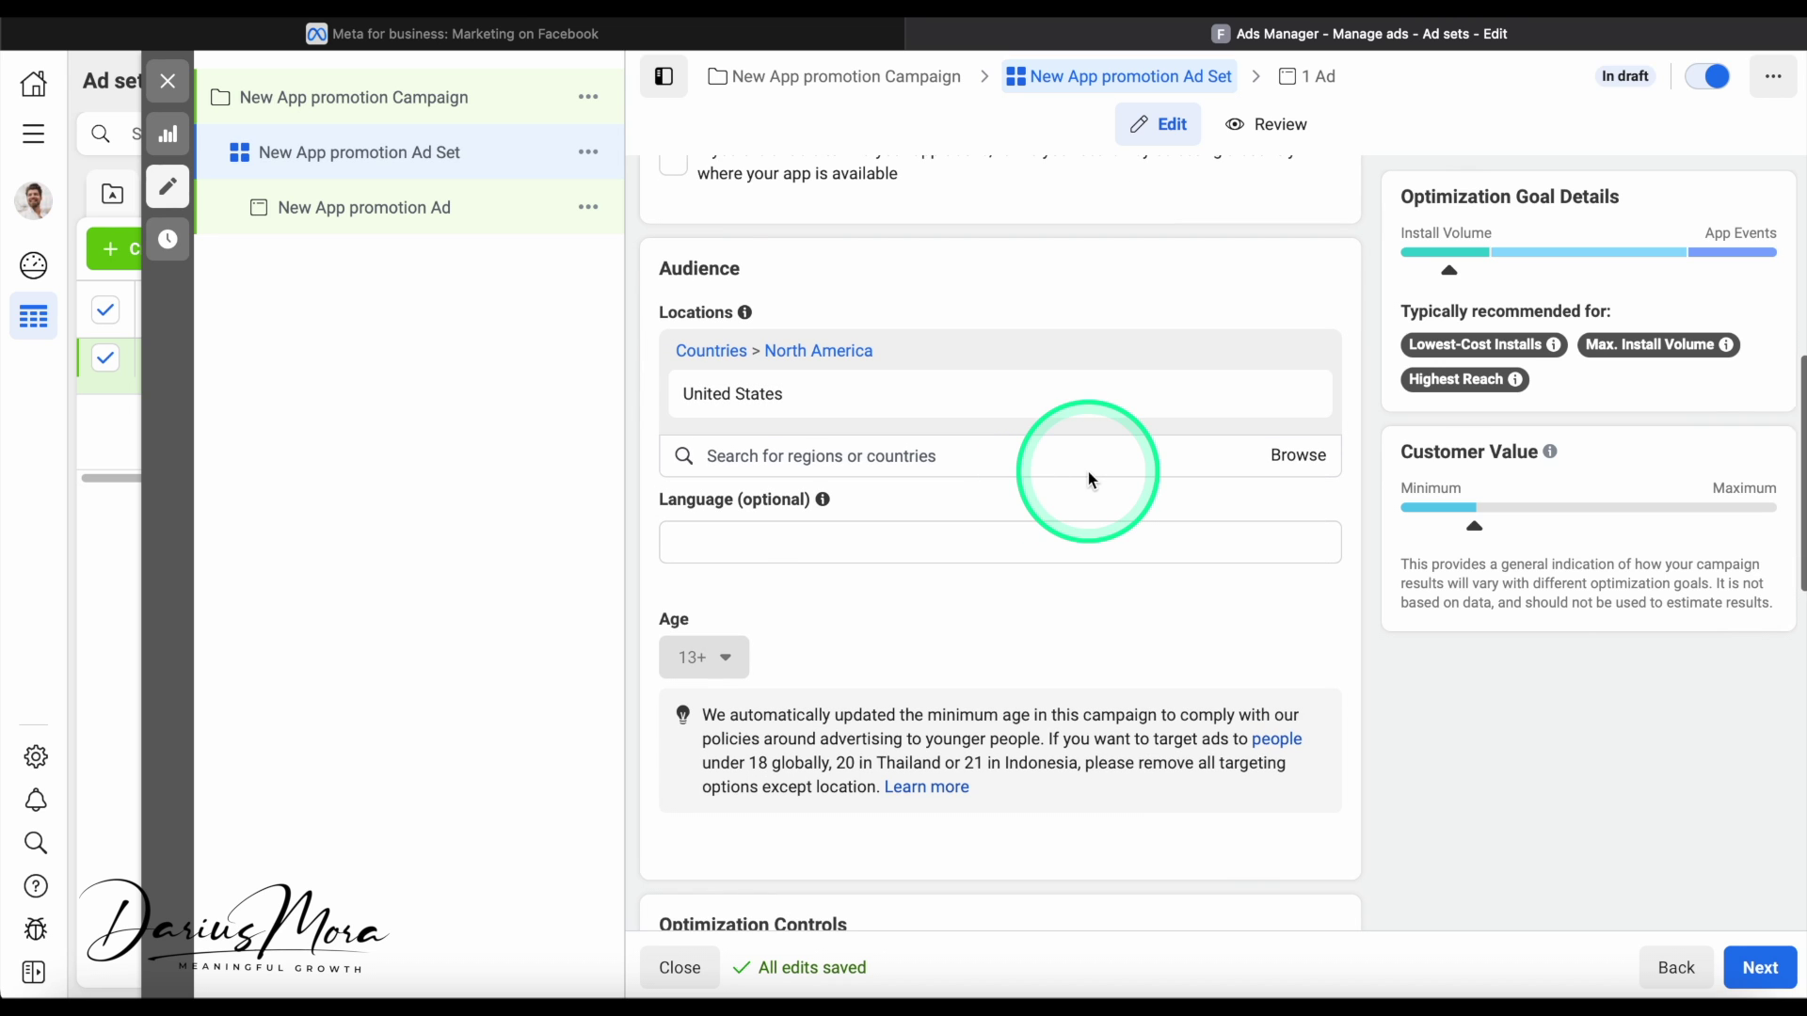
drag(1088, 472, 712, 499)
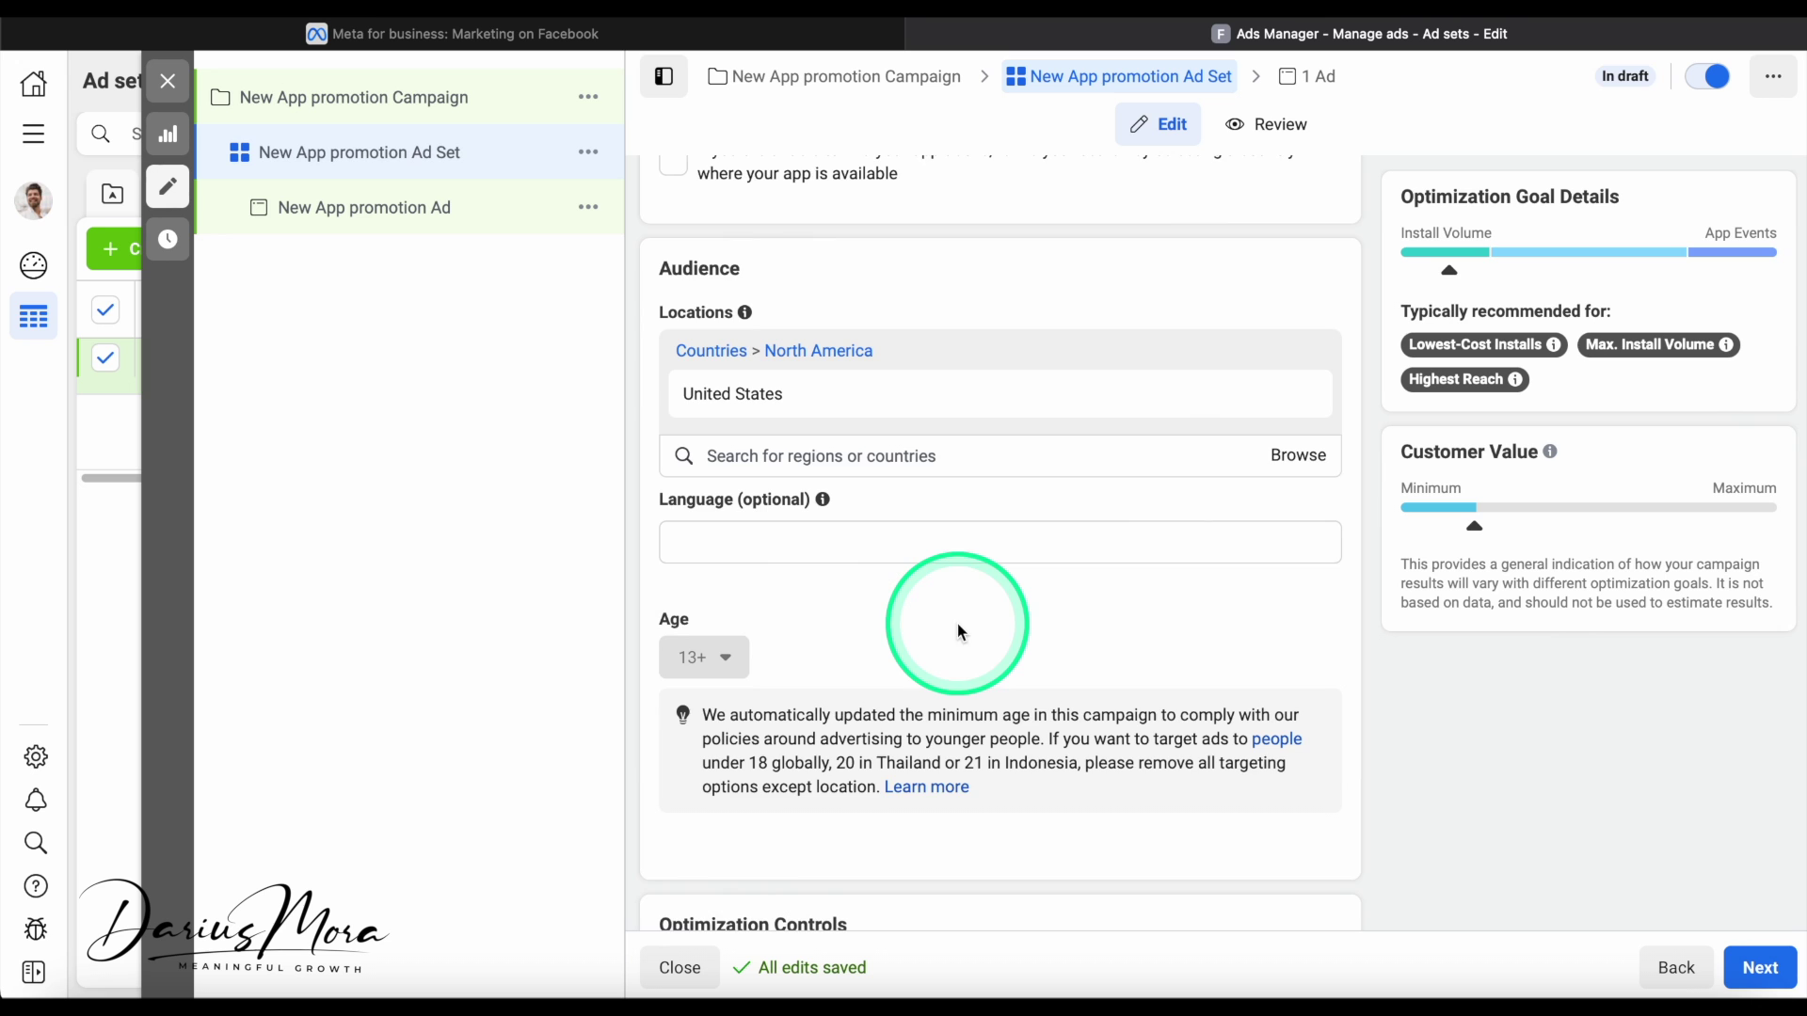
scroll(957, 631, down, 3)
mouse_move(777, 478)
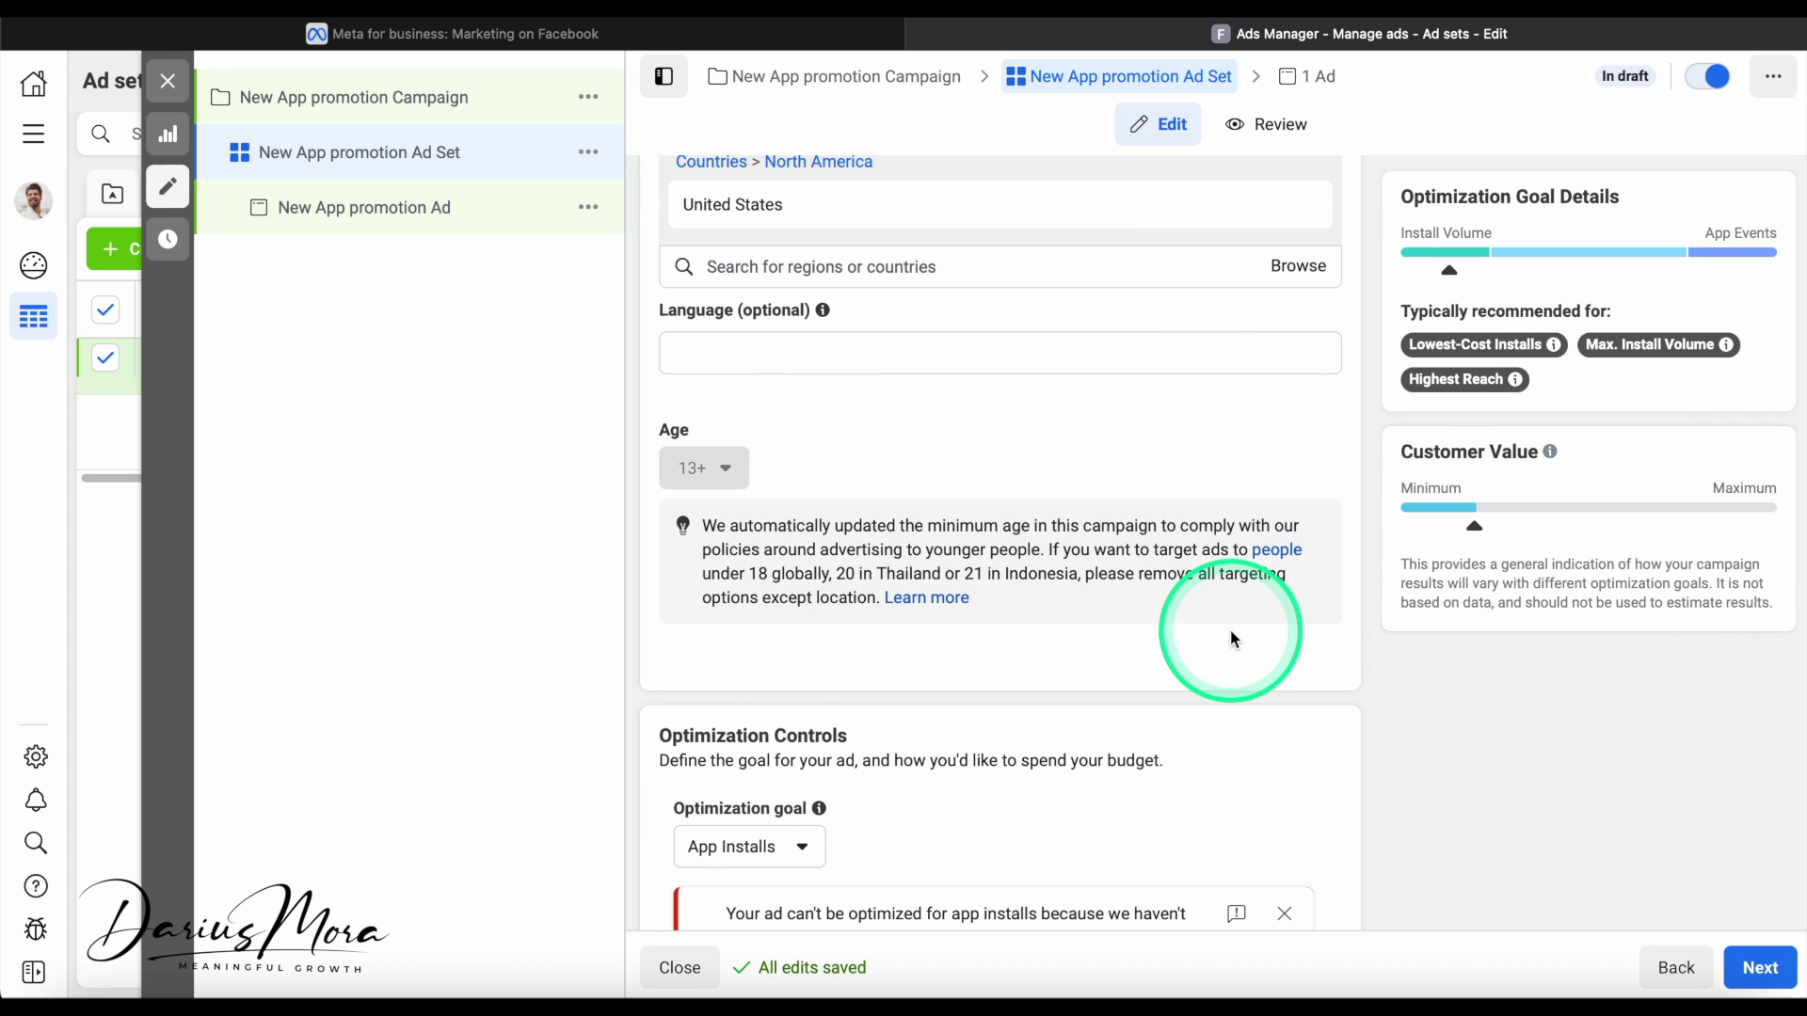
scroll(1306, 643, up, 1)
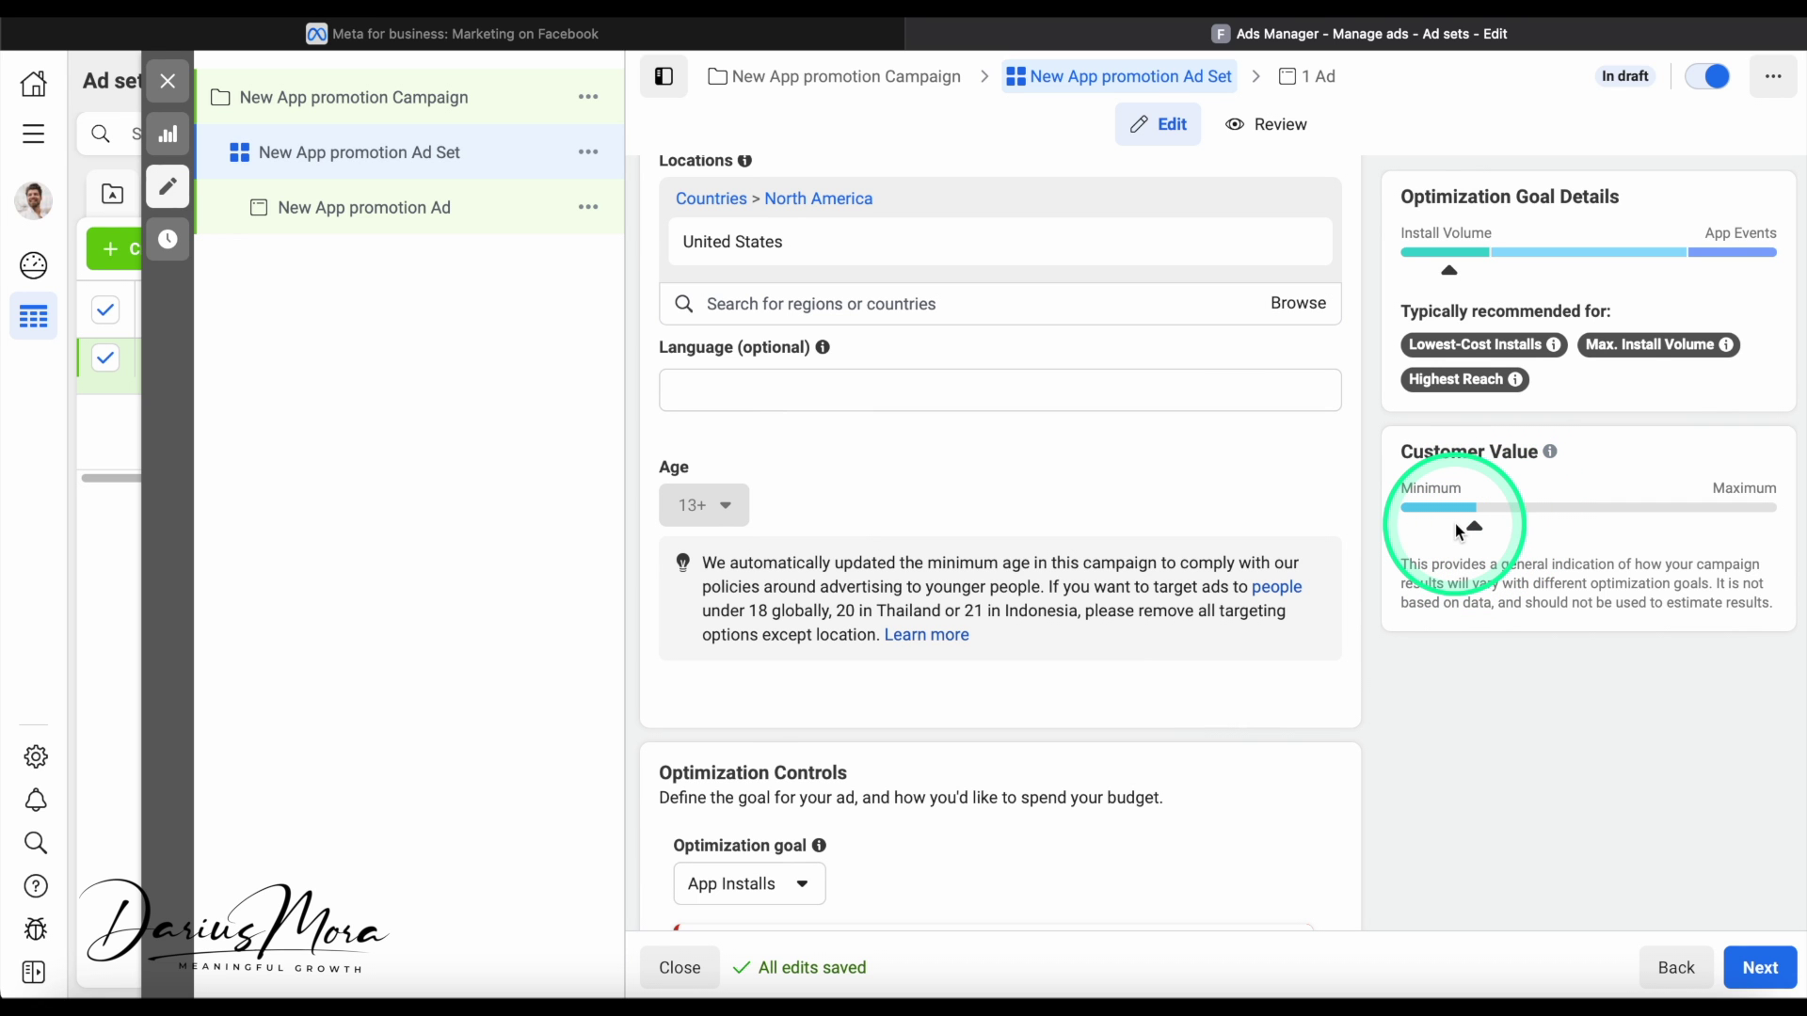
scroll(1296, 629, down, 5)
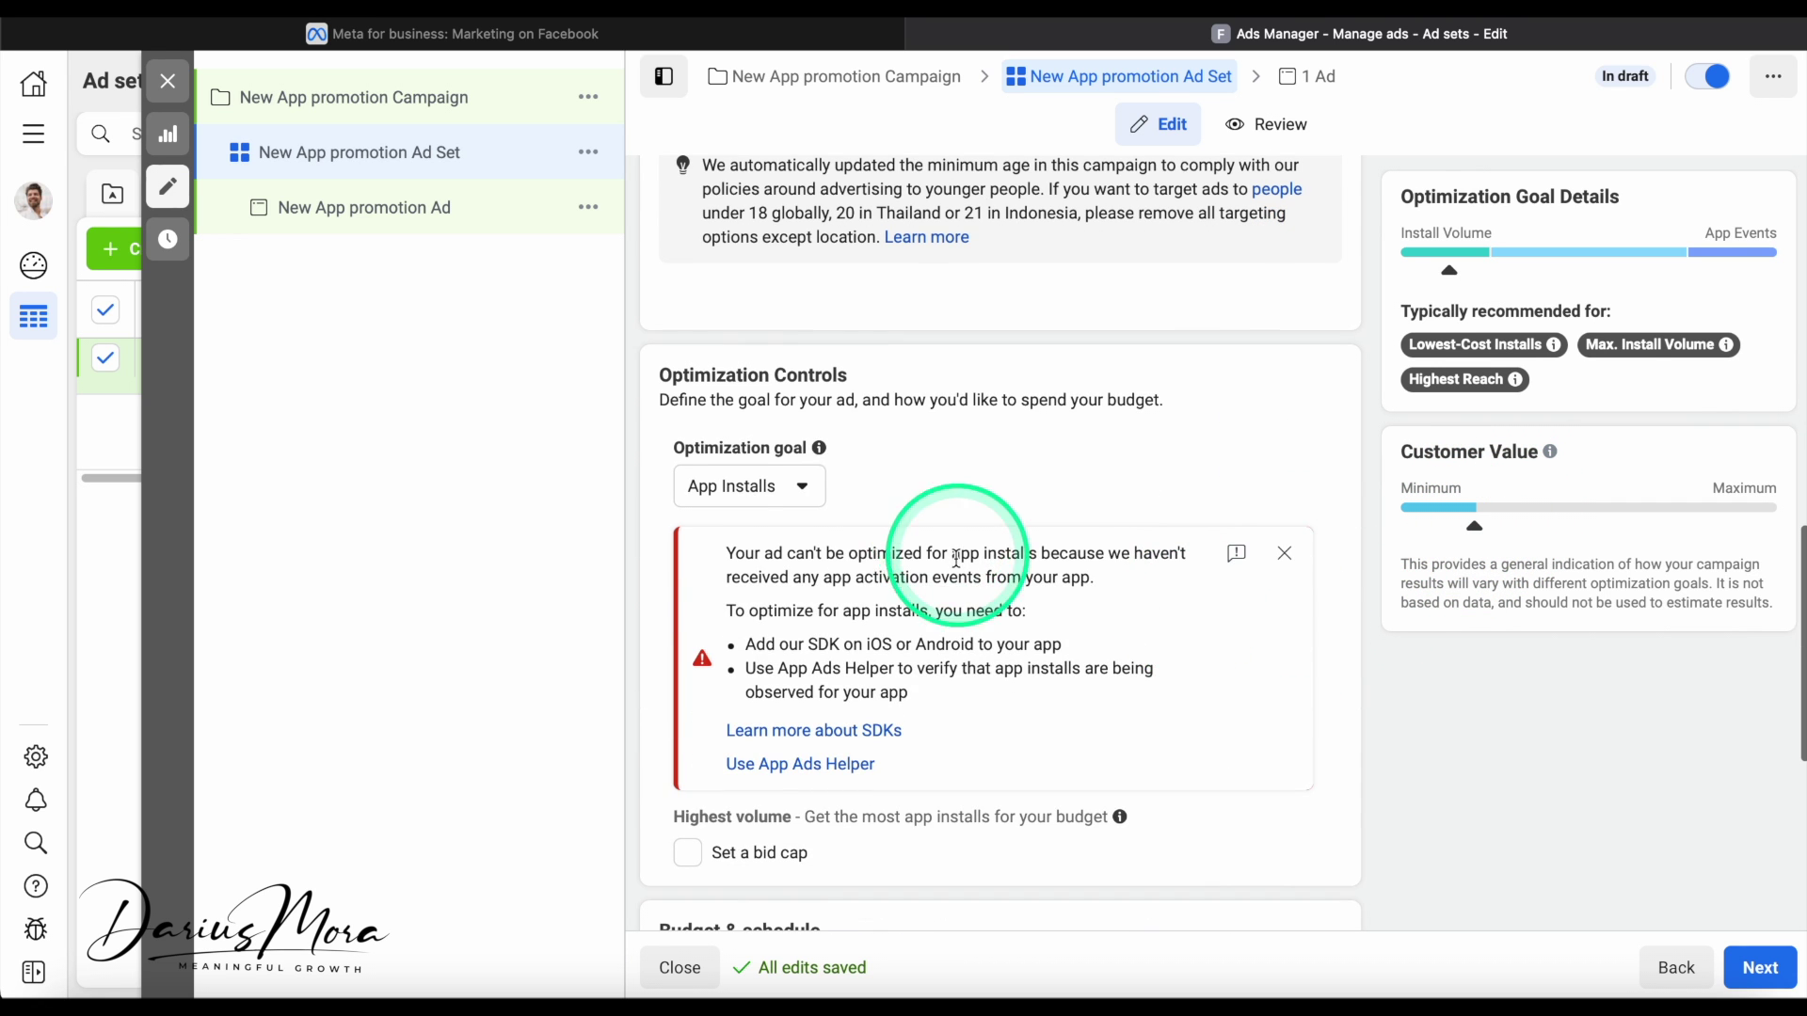
click(750, 487)
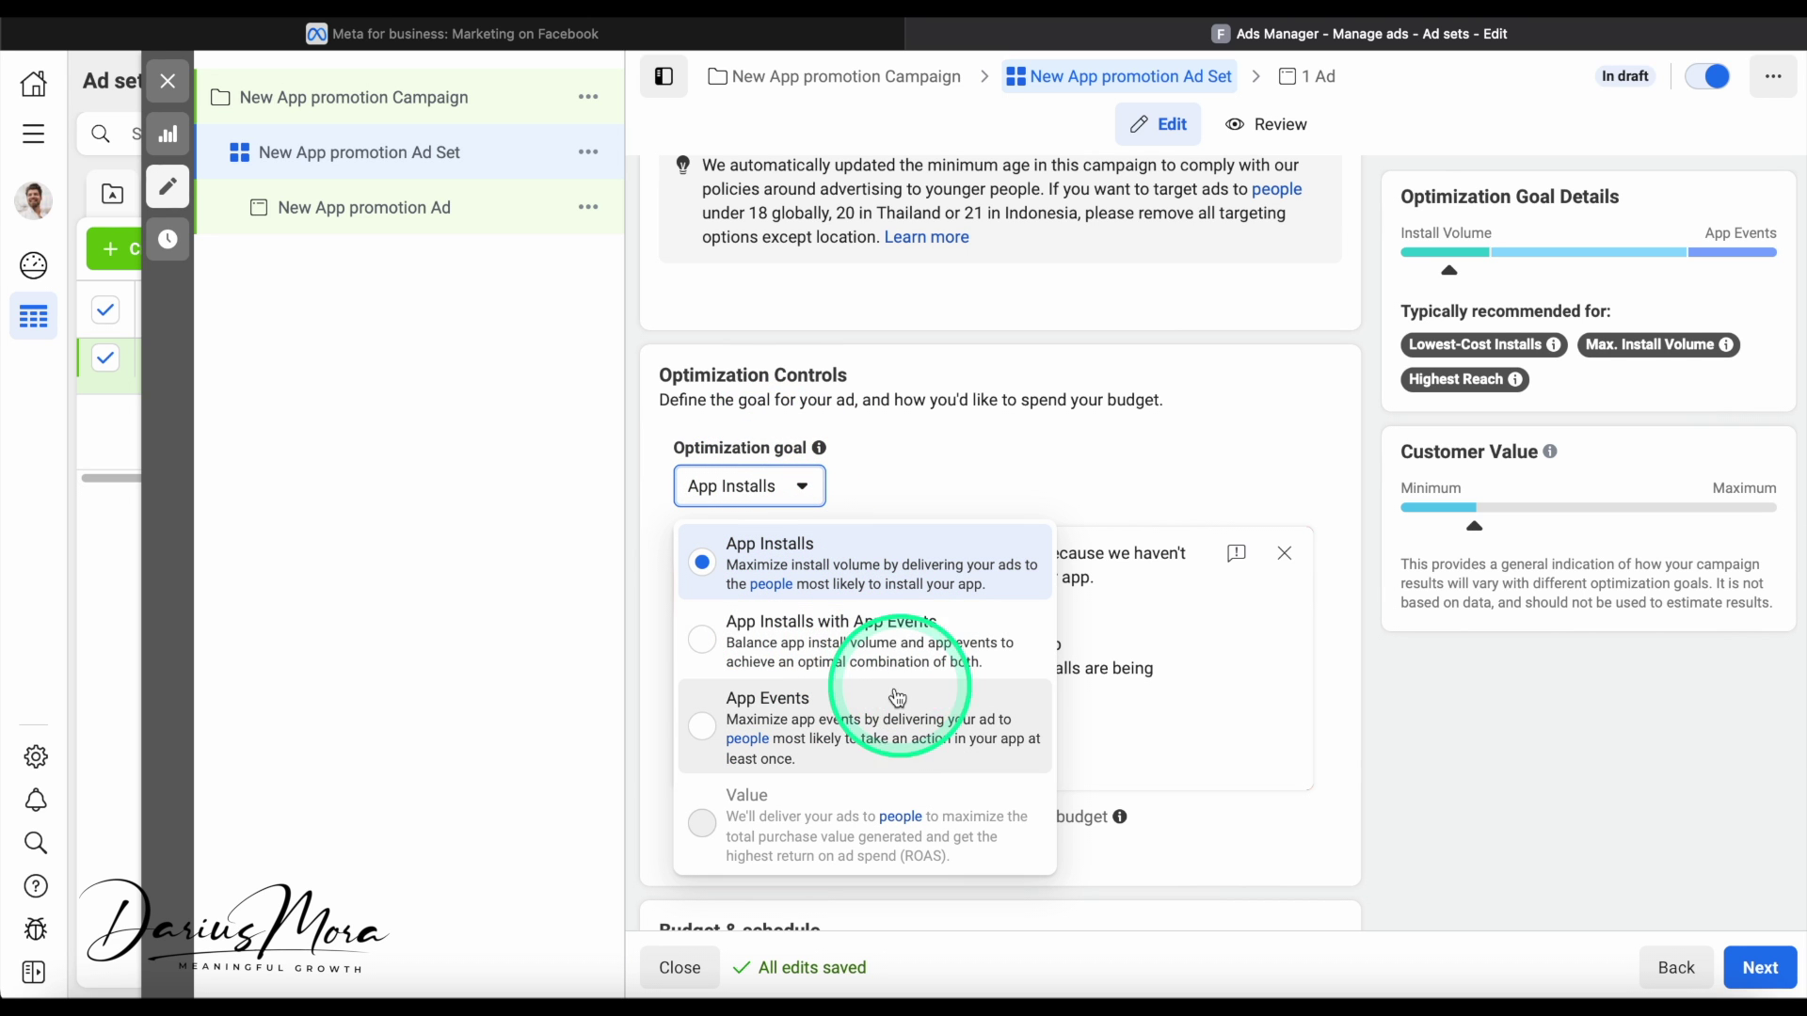
click(980, 425)
scroll(980, 423, down, 2)
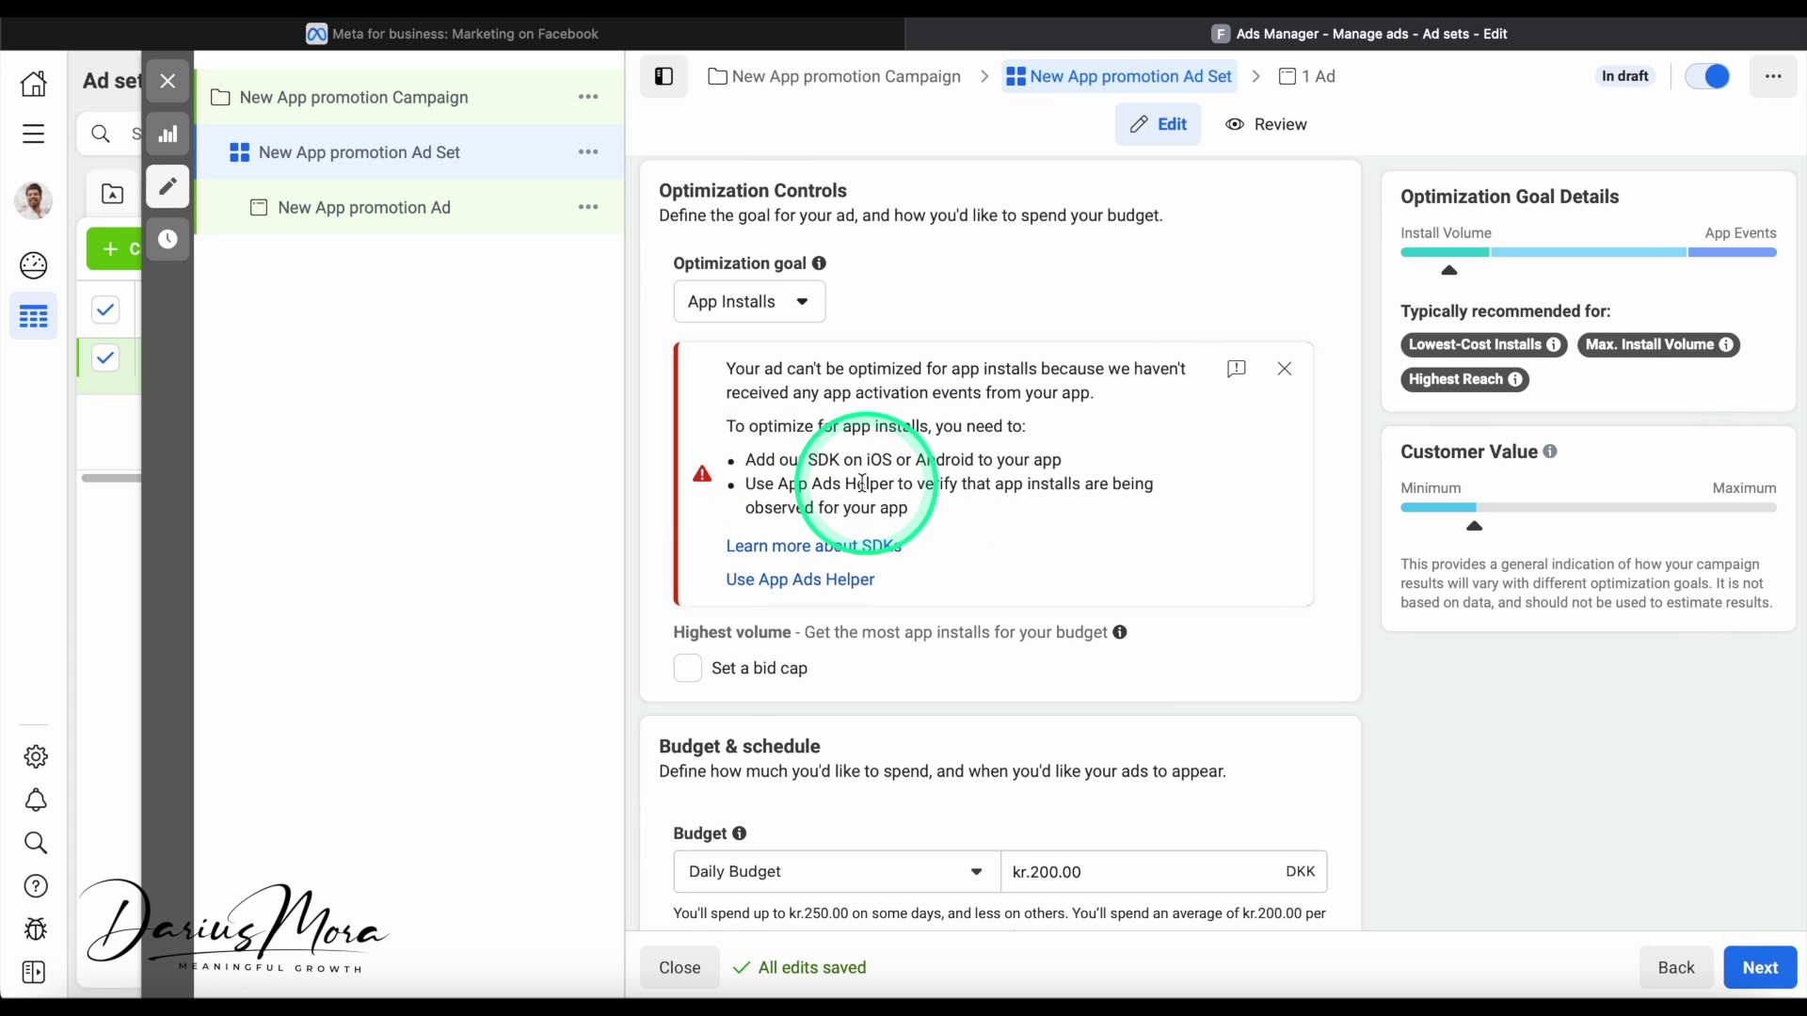
triple_click(817, 458)
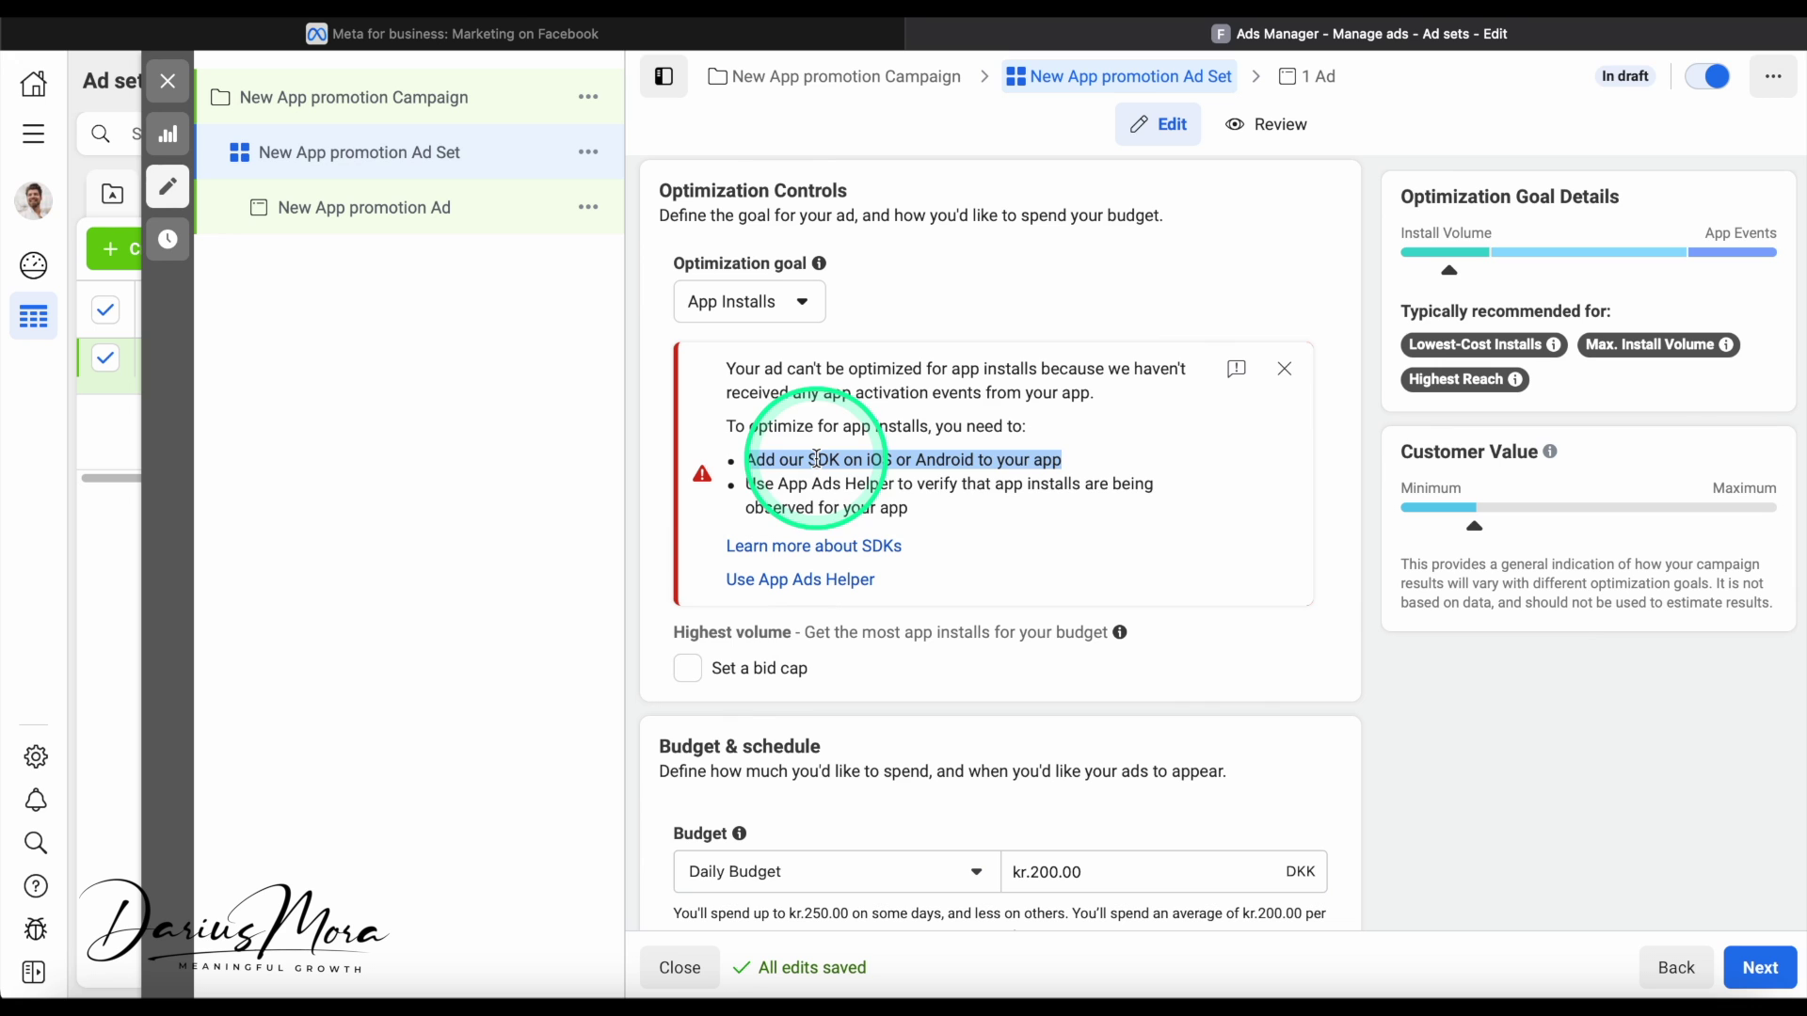
double_click(821, 457)
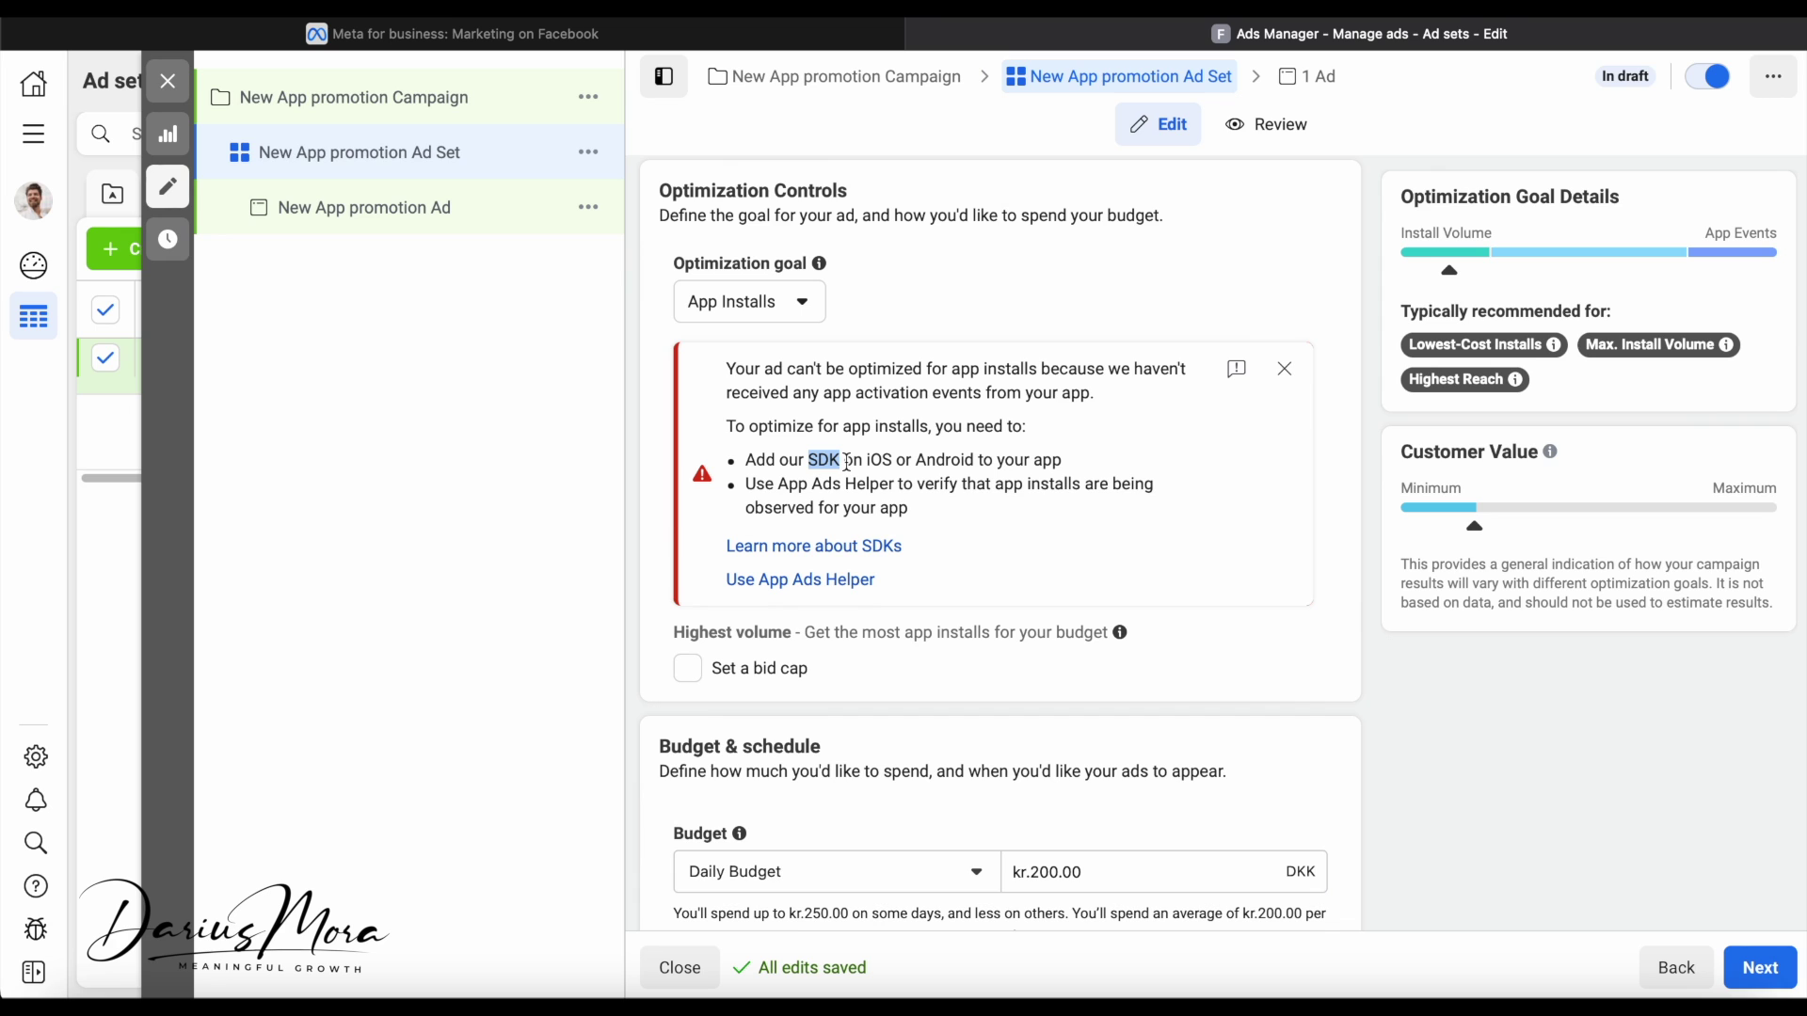
double_click(829, 461)
click(929, 461)
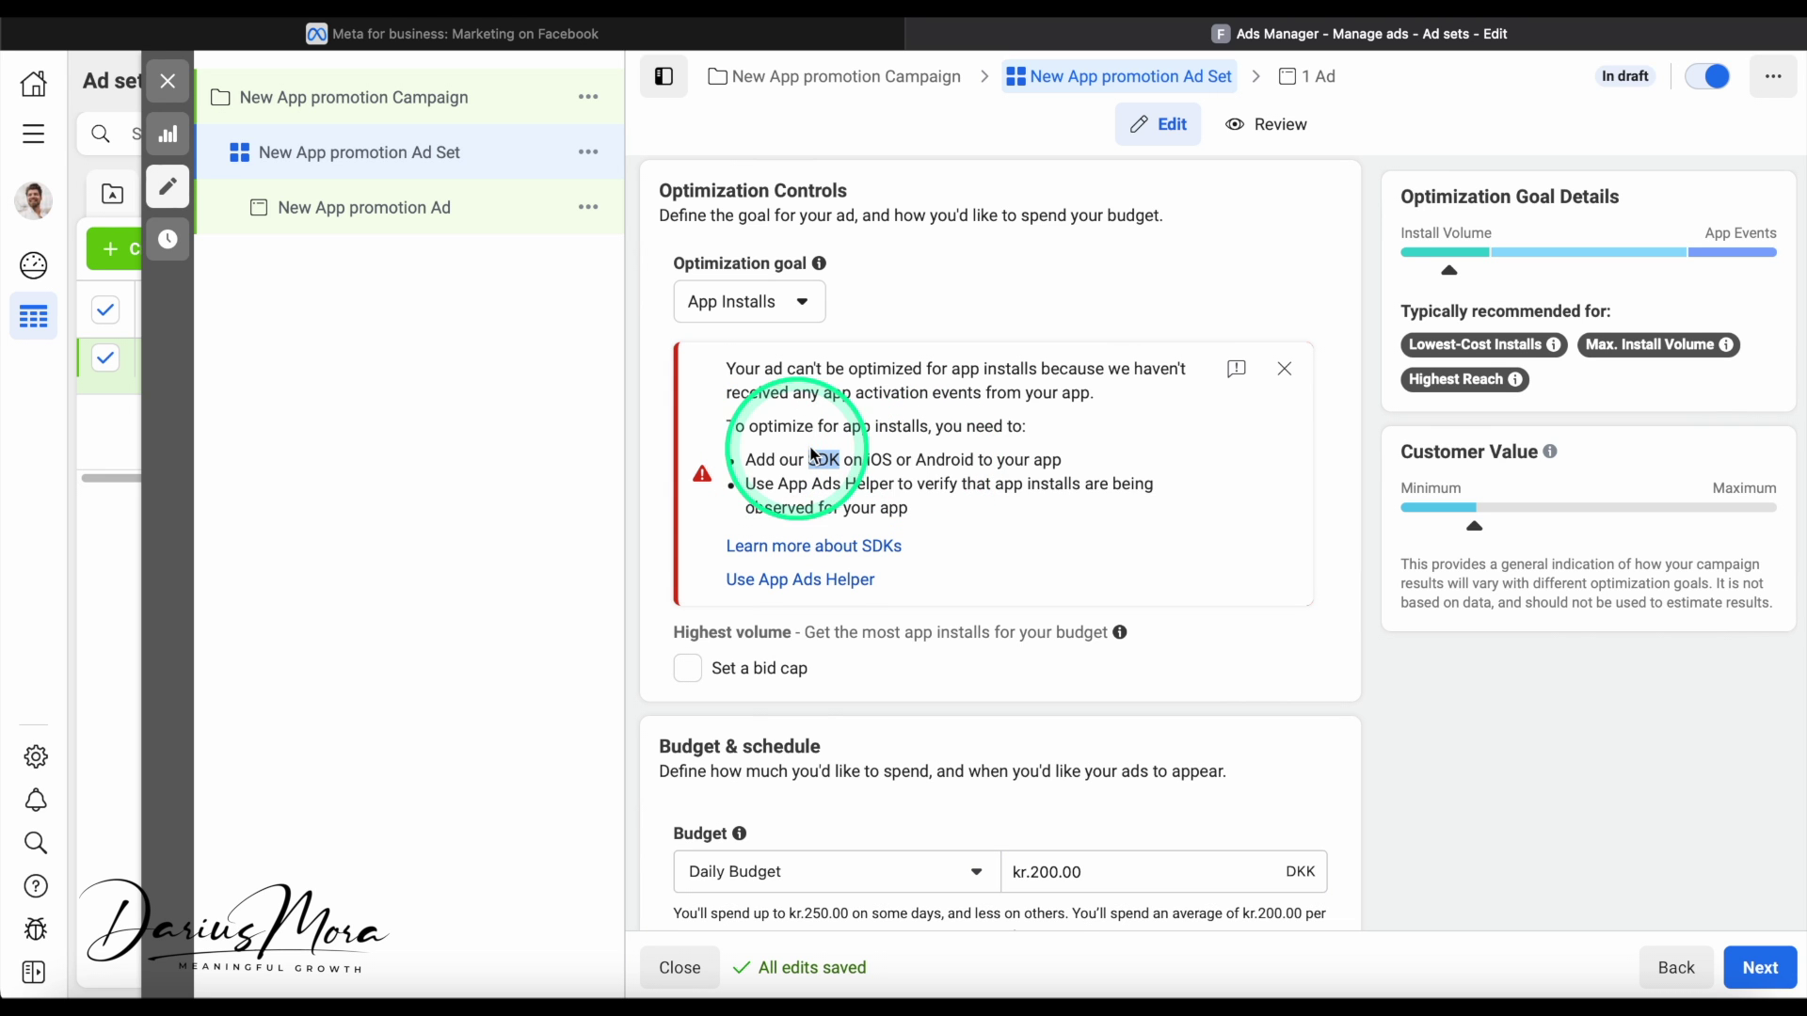
click(795, 480)
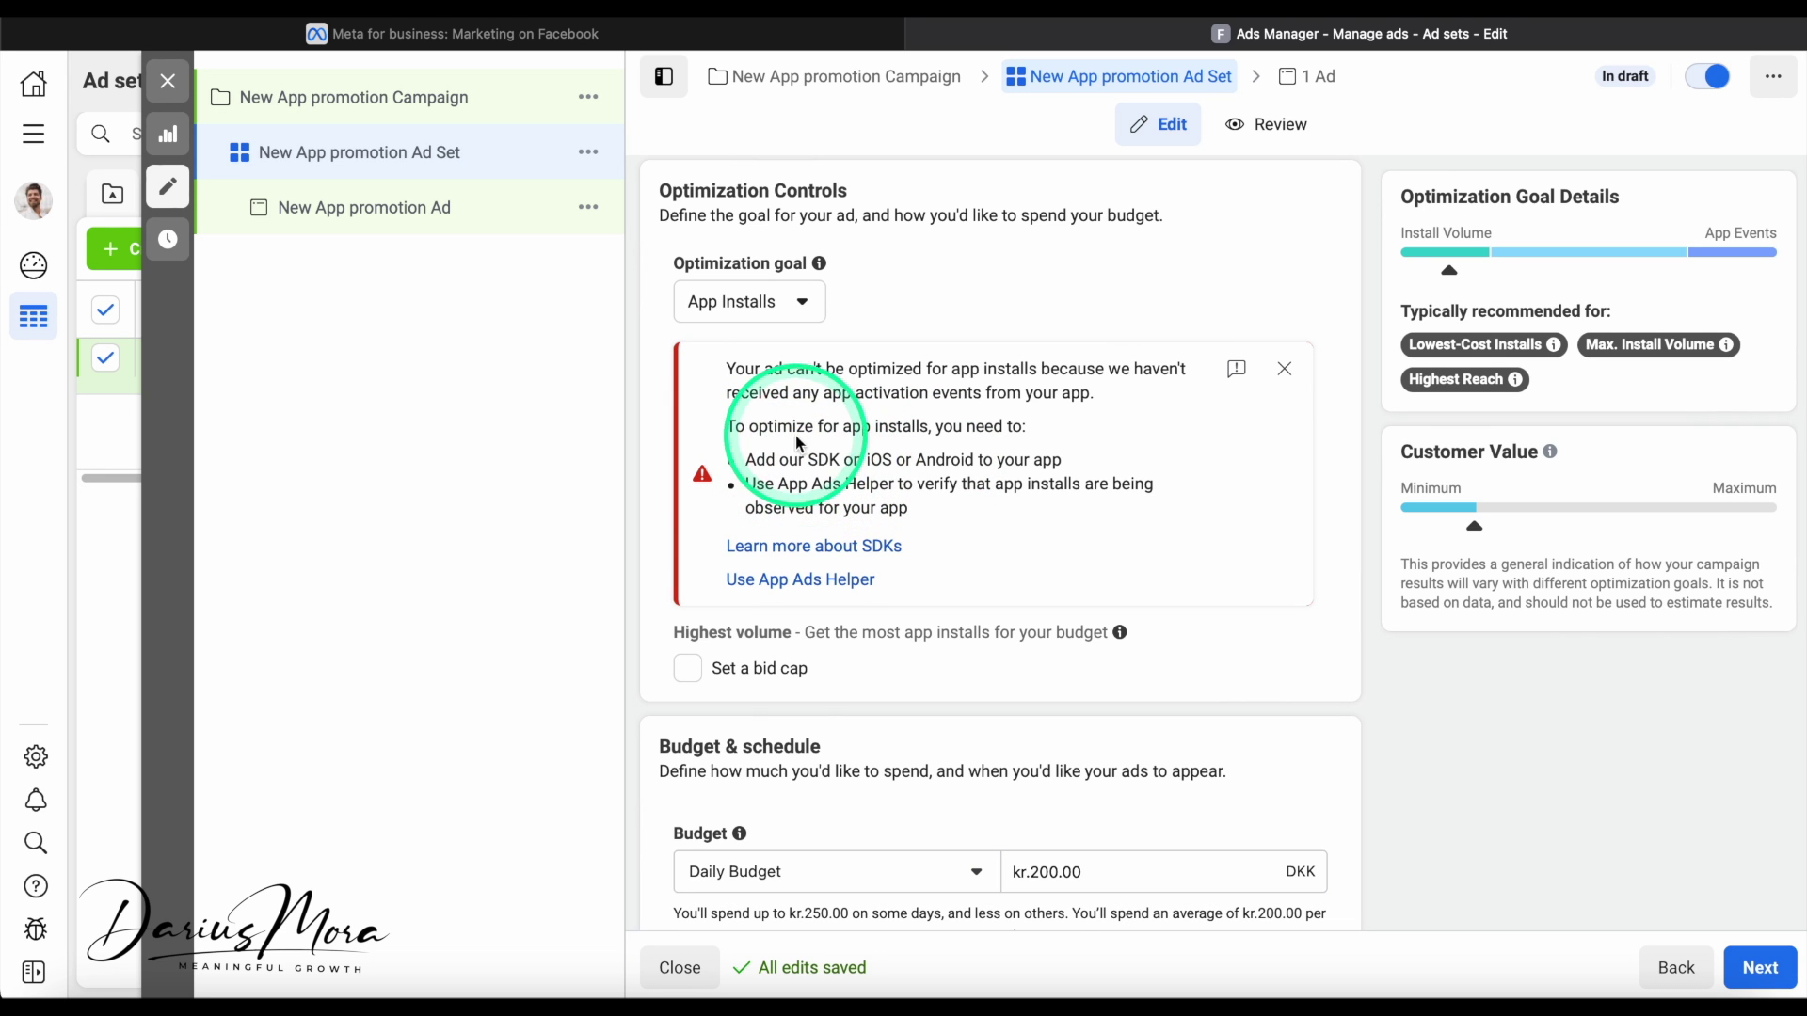
Turn on a bid cap per app install for the ad set
scroll(828, 442, up, 1)
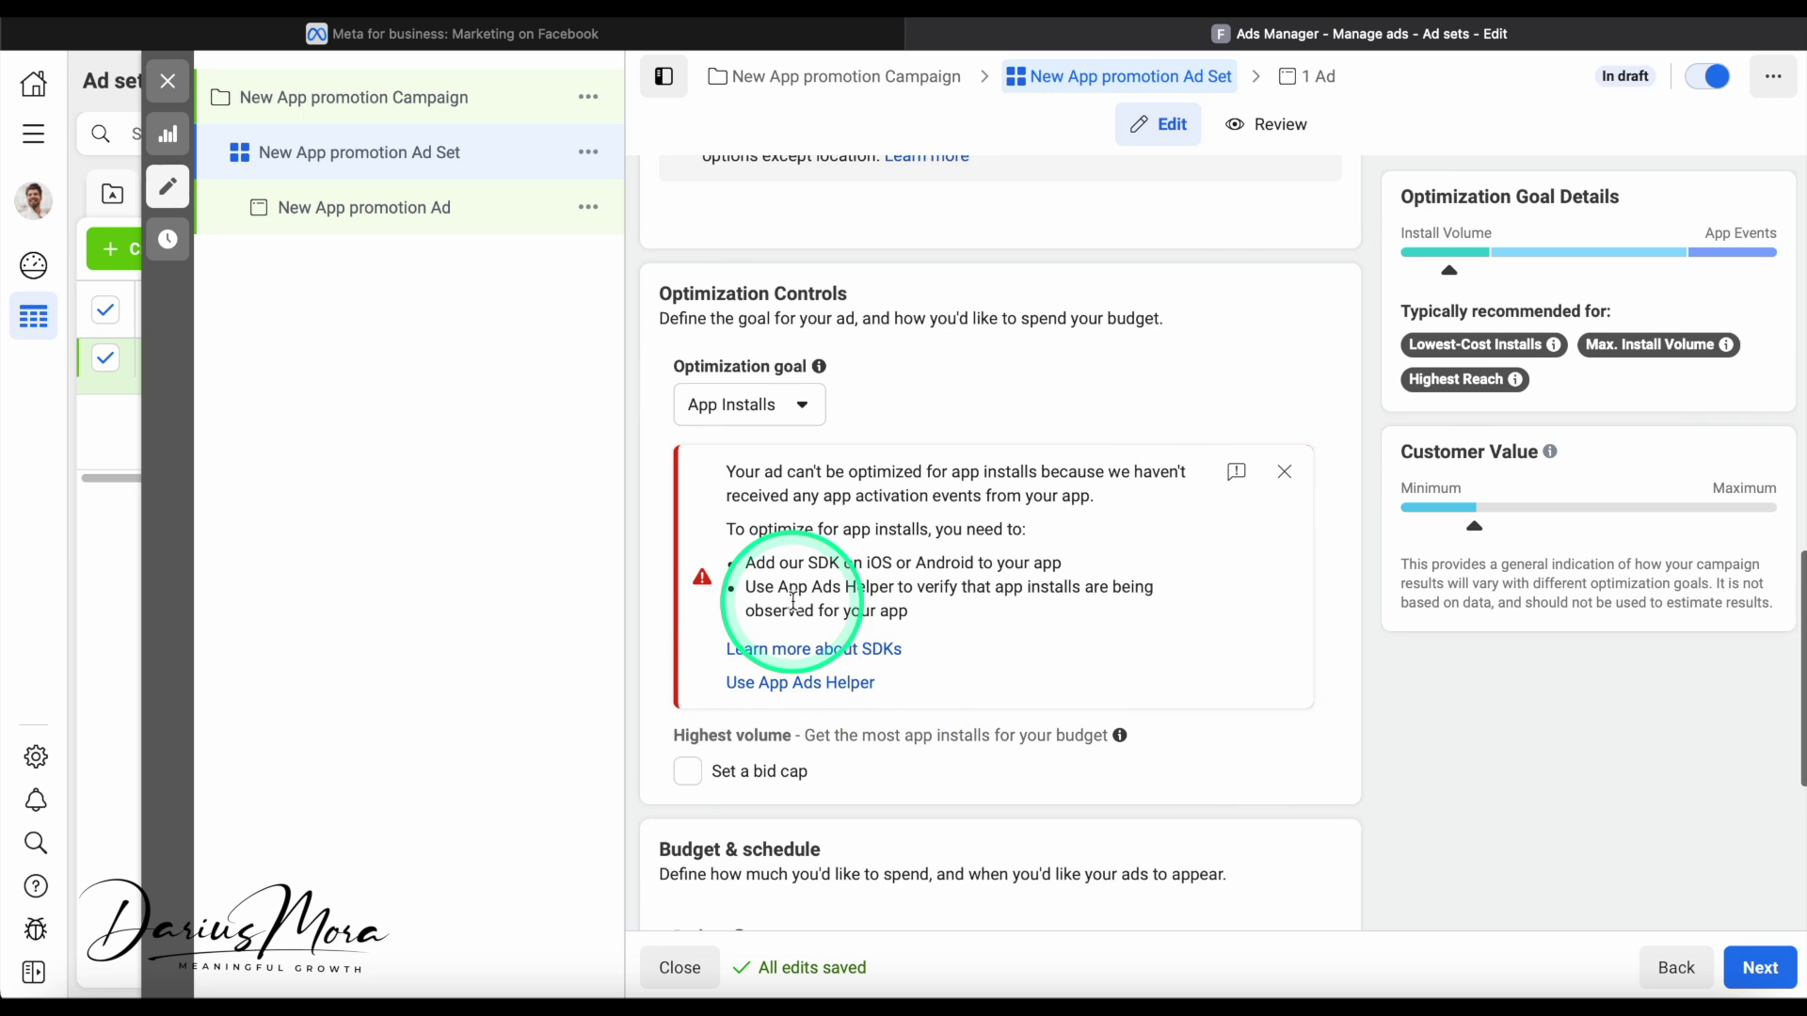
scroll(781, 564, down, 1)
drag(747, 511, 1092, 512)
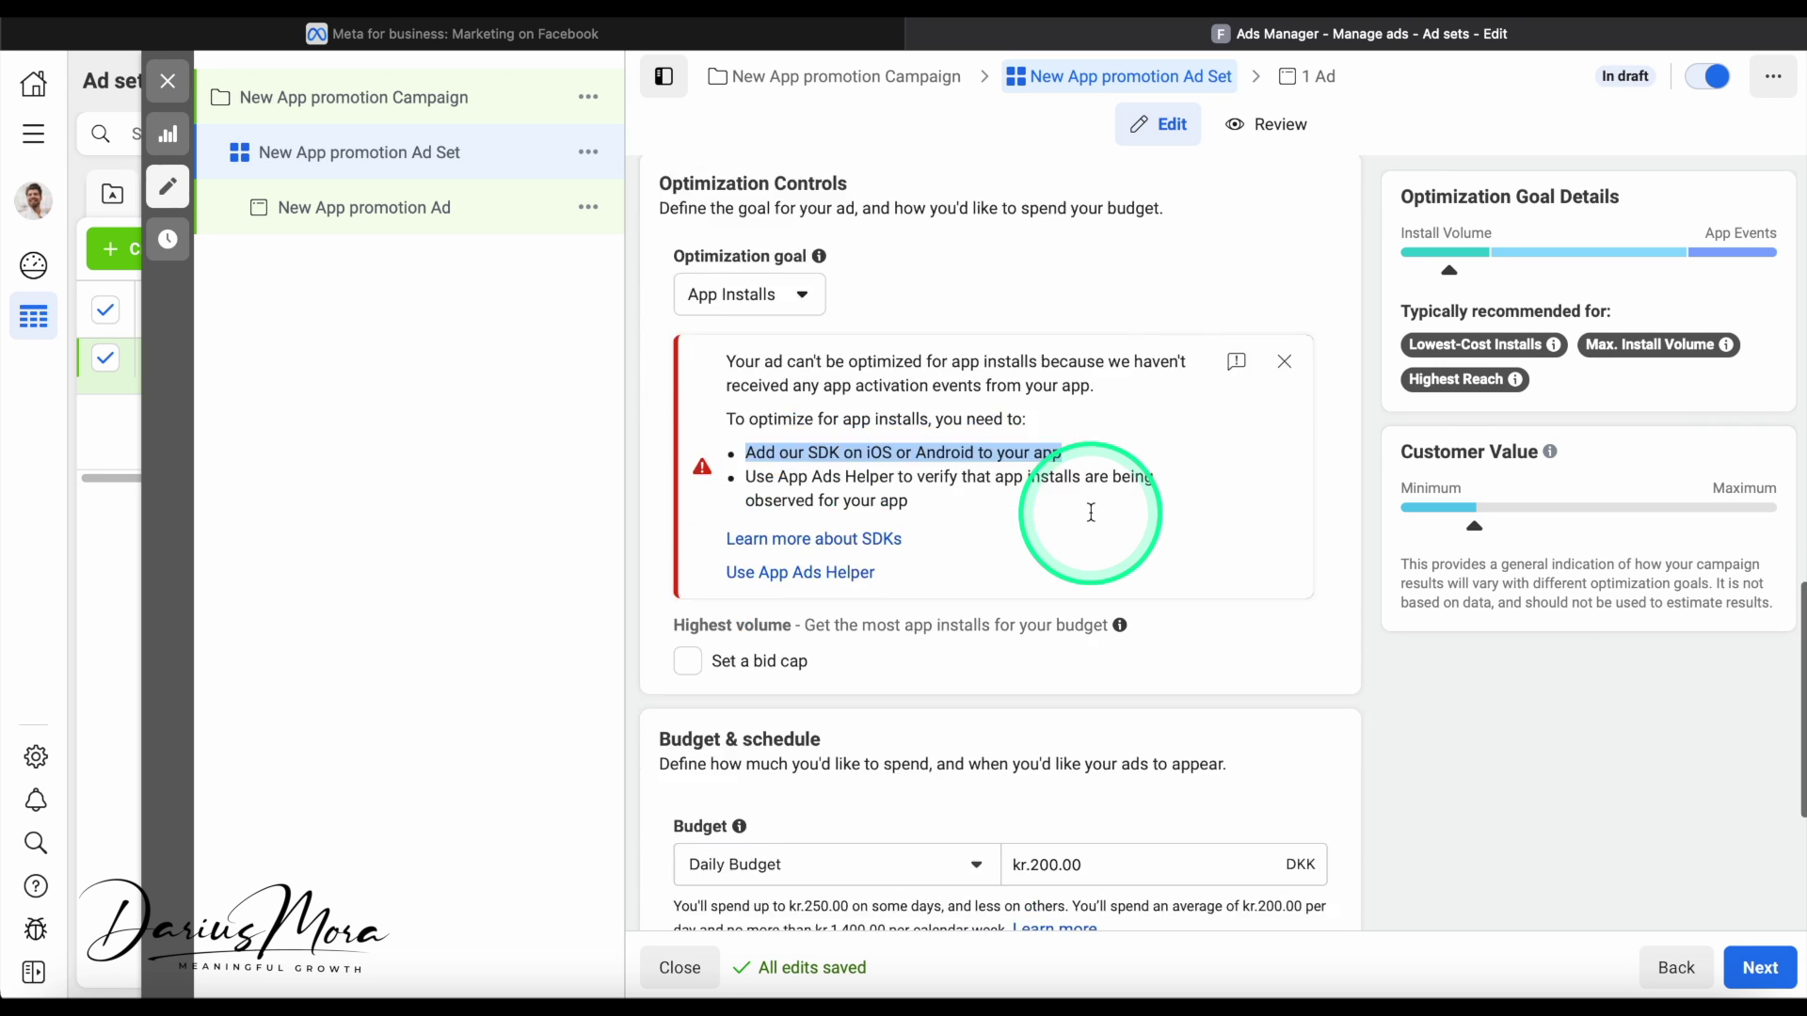
scroll(1017, 384, down, 2)
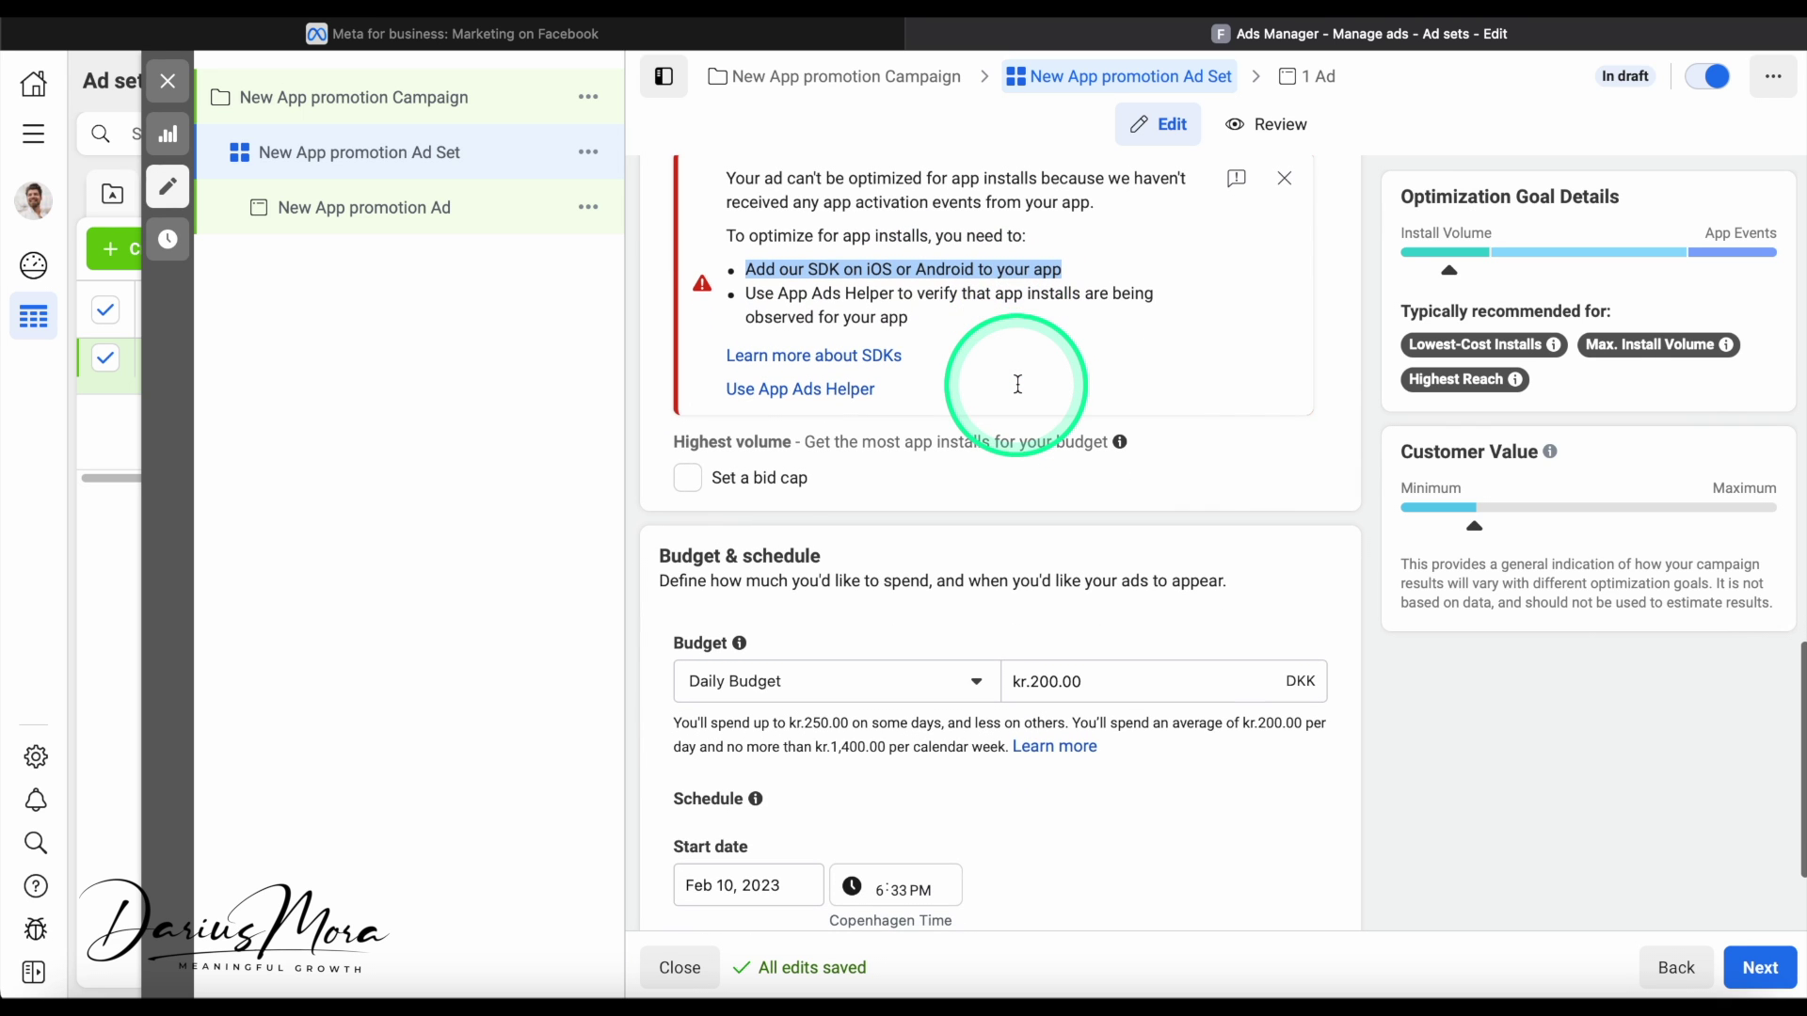
scroll(1003, 382, down, 1)
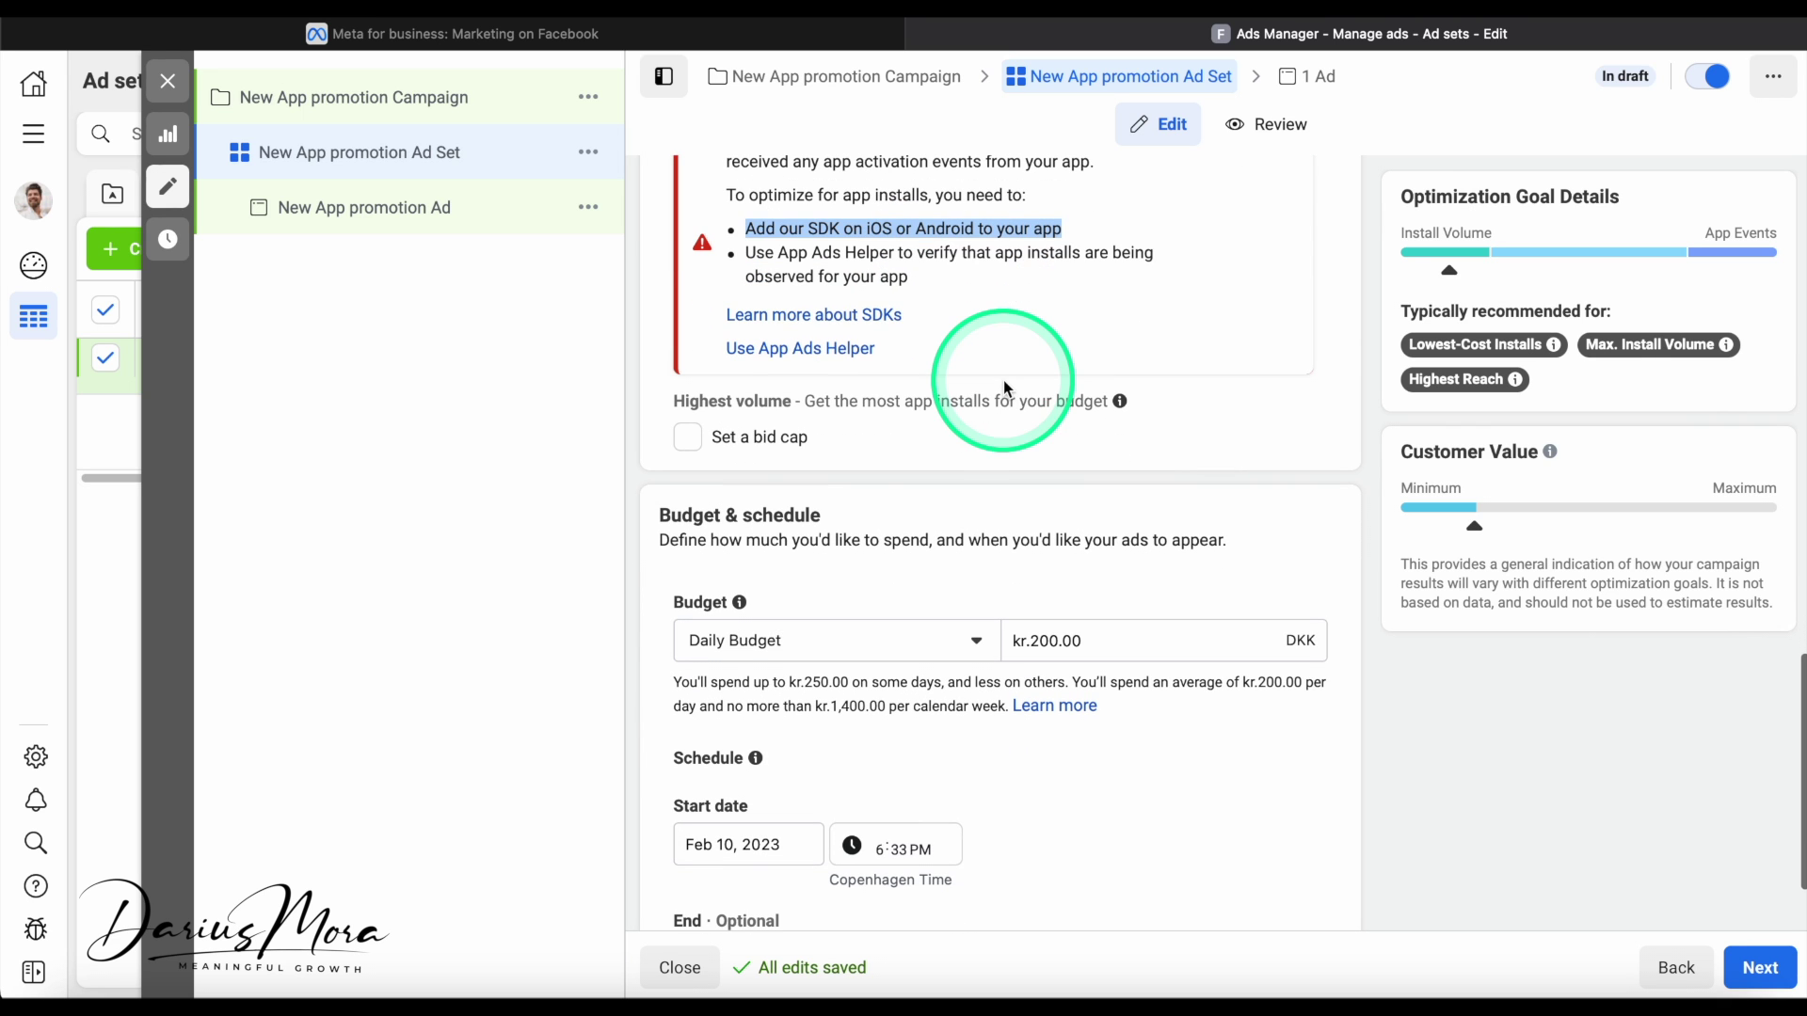
scroll(876, 452, down, 1)
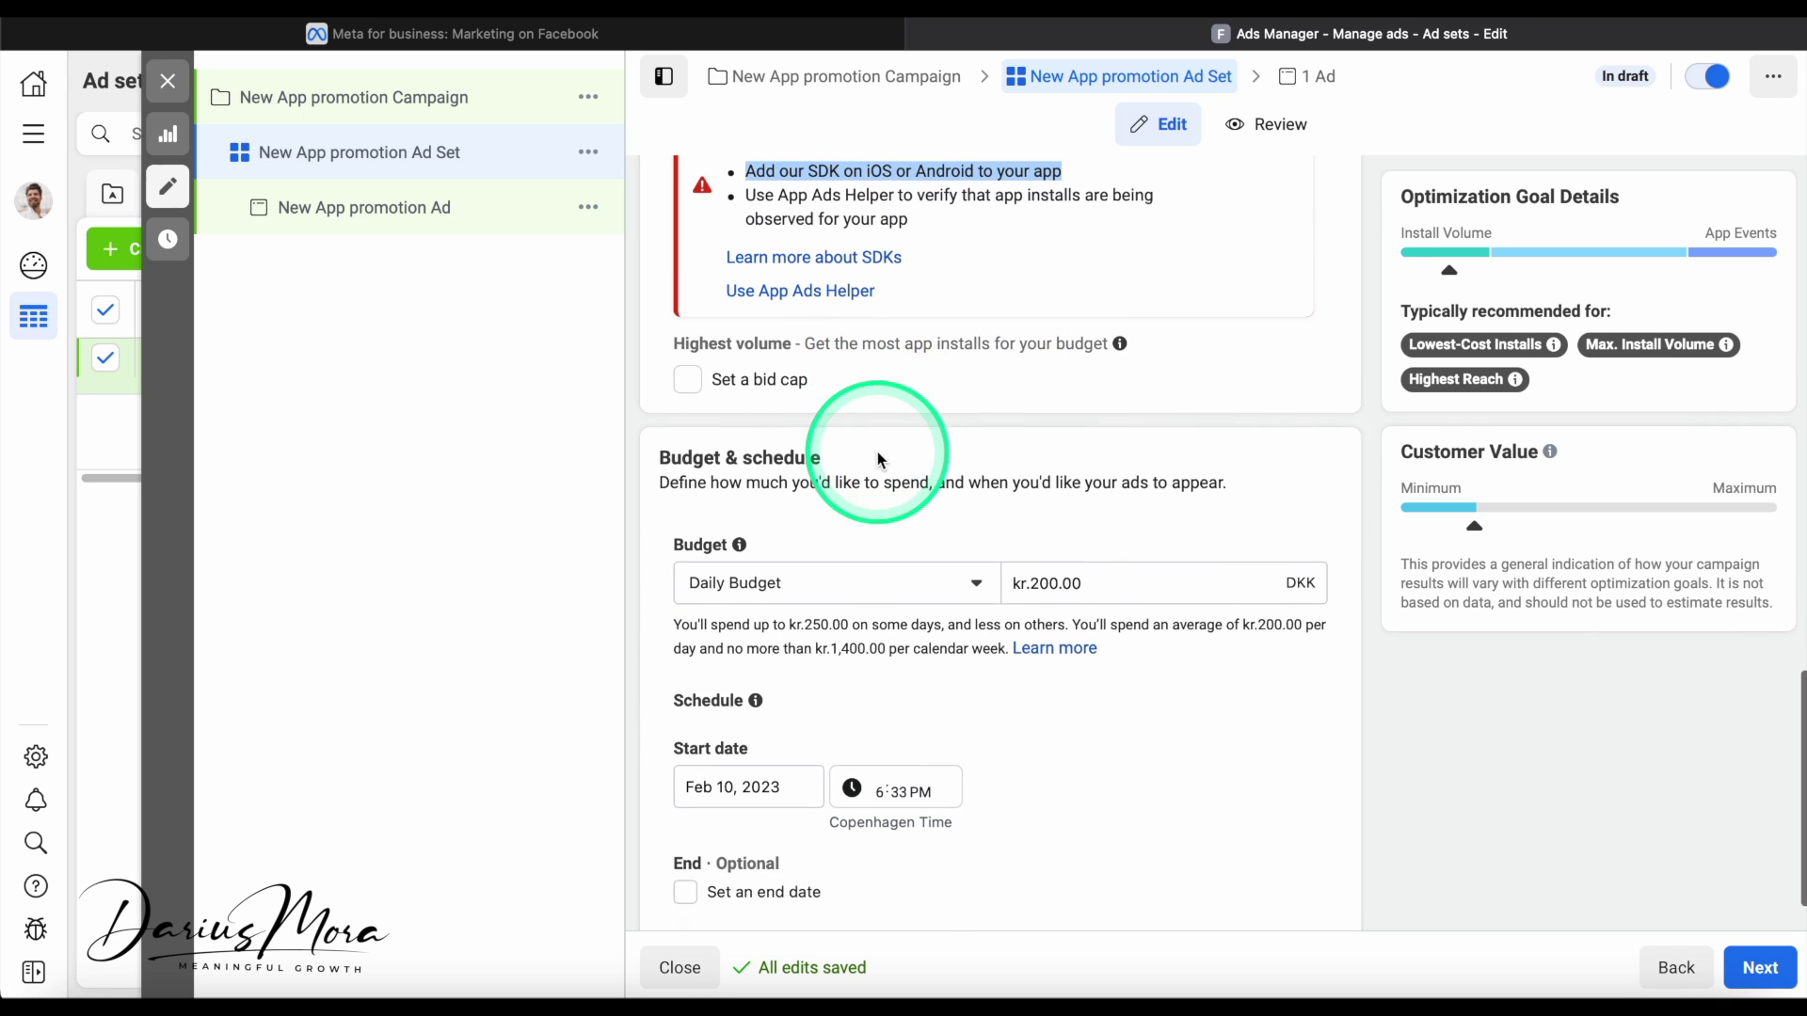
click(802, 384)
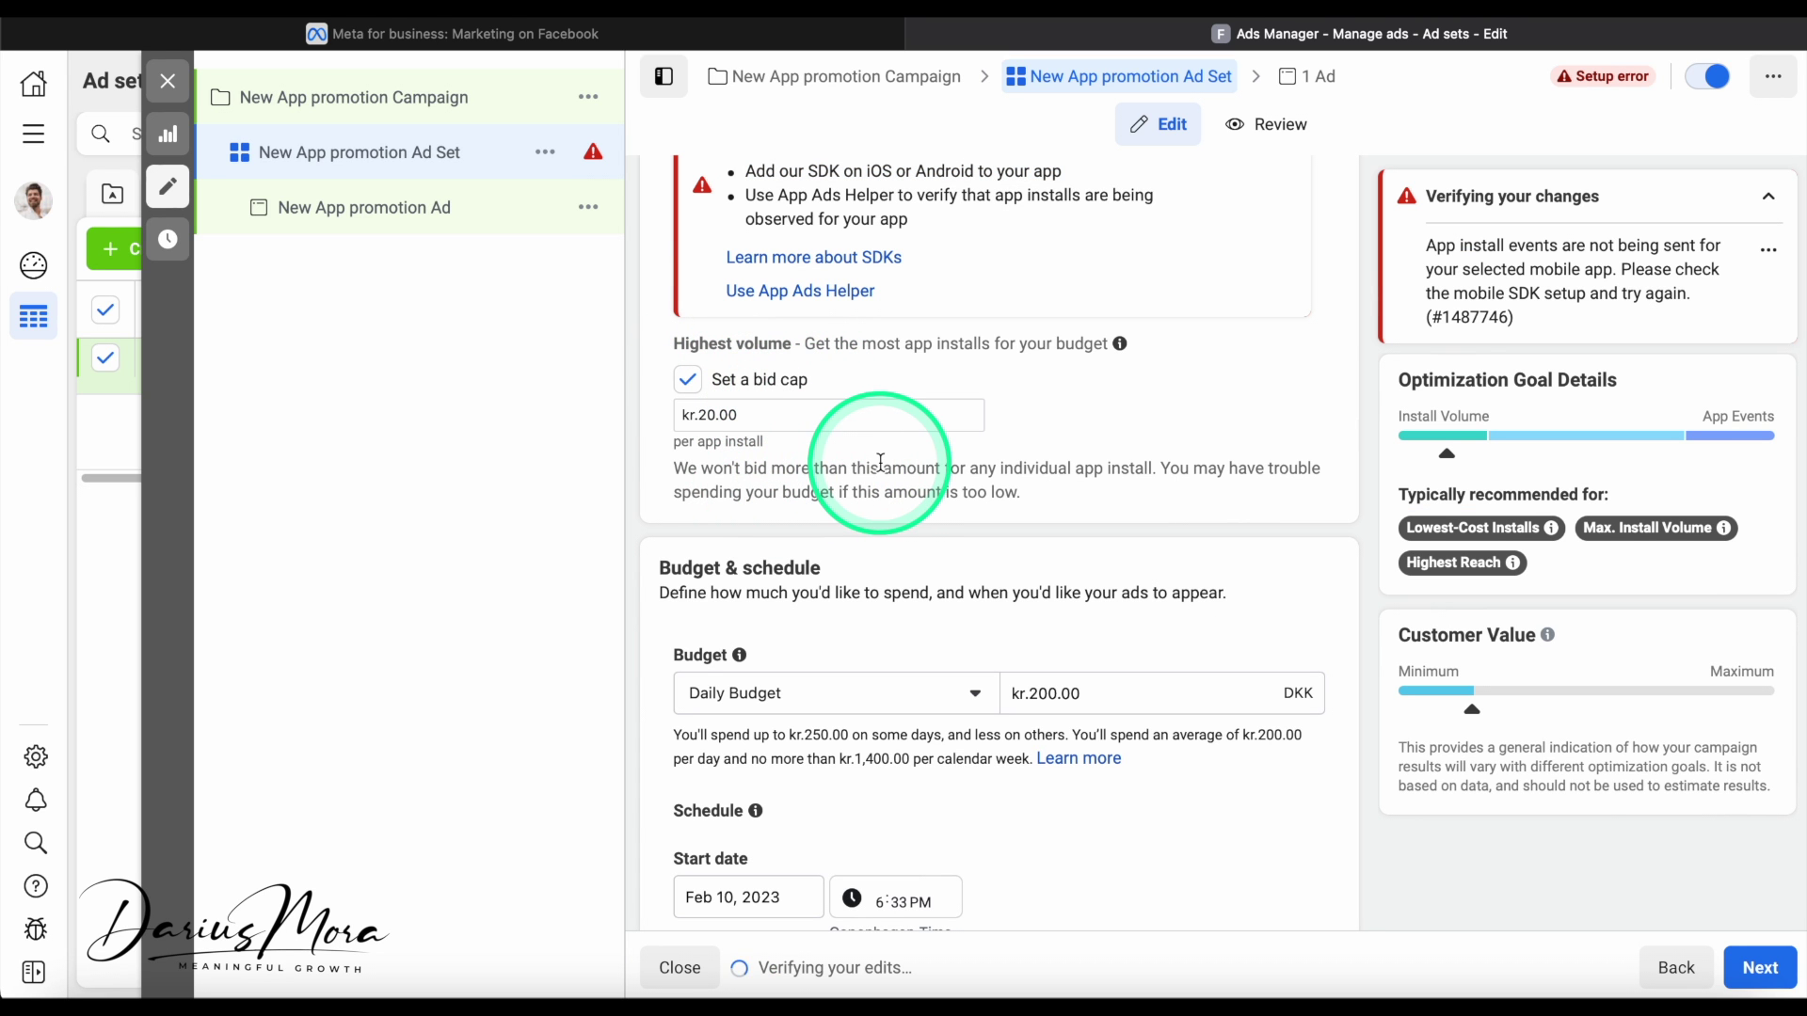
Change the bid cap amount from kr.20.00 to kr.7.00
scroll(900, 444, down, 1)
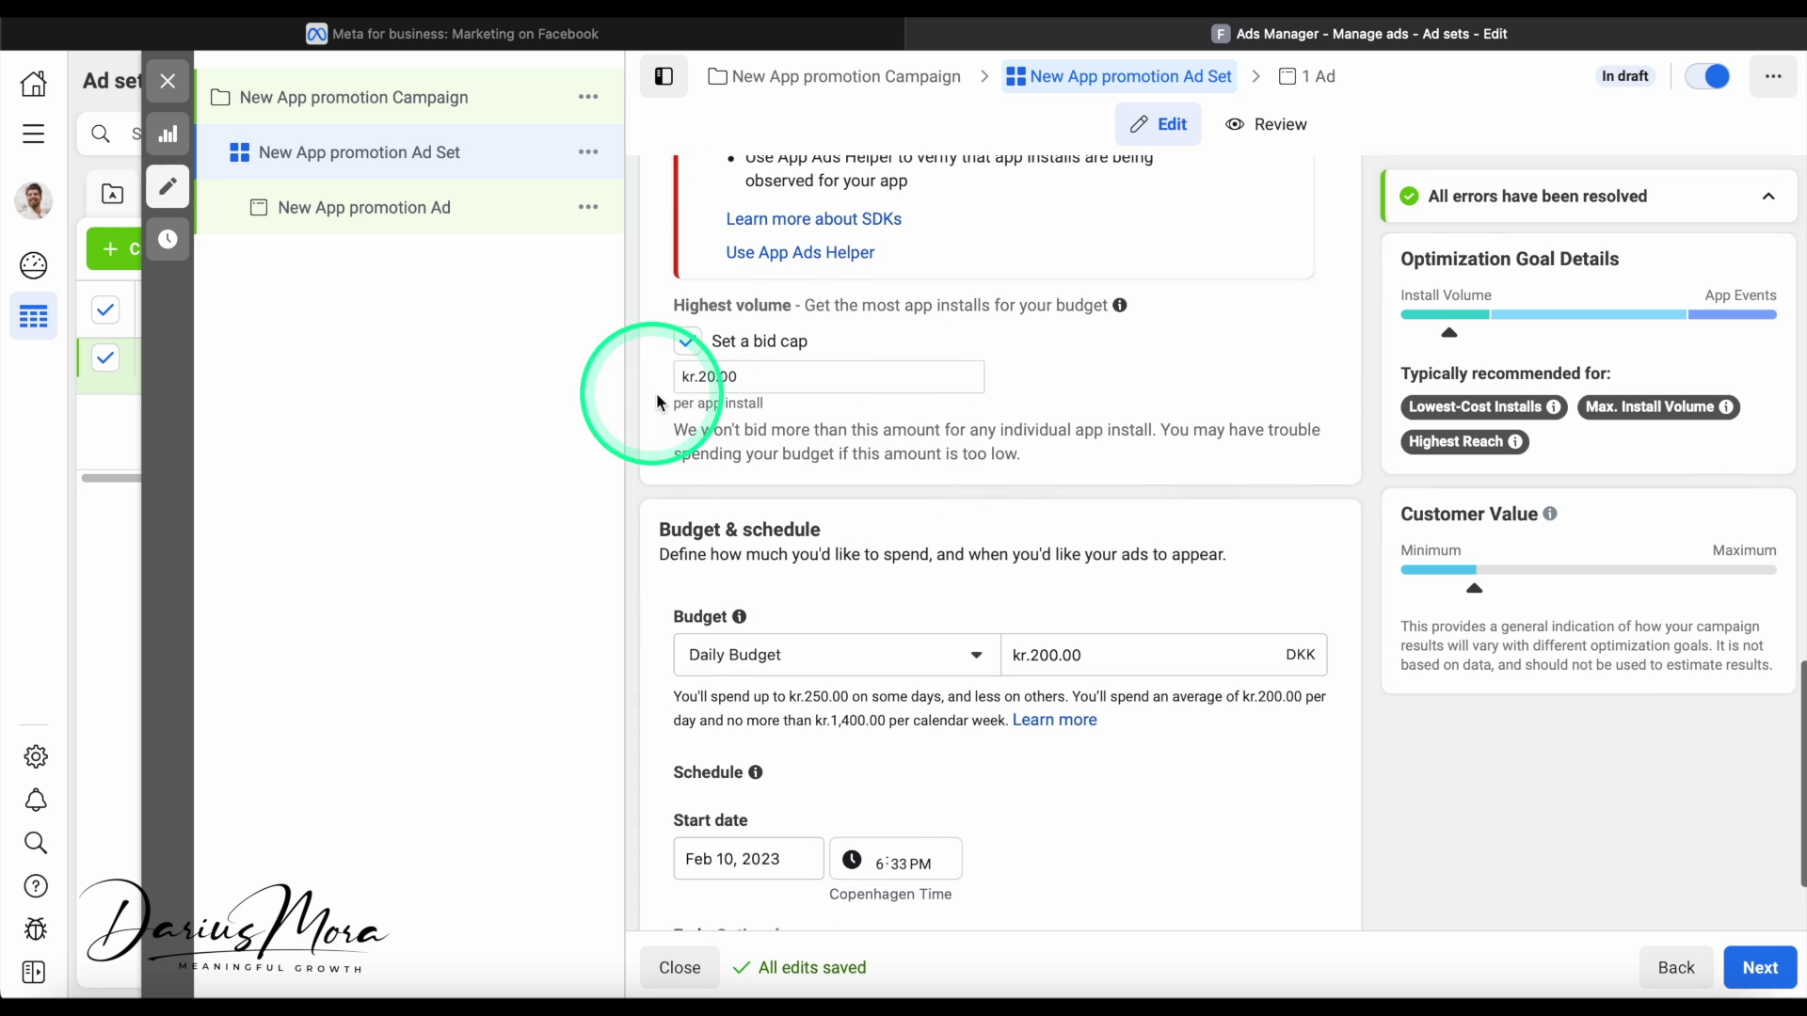
double_click(759, 375)
triple_click(759, 375)
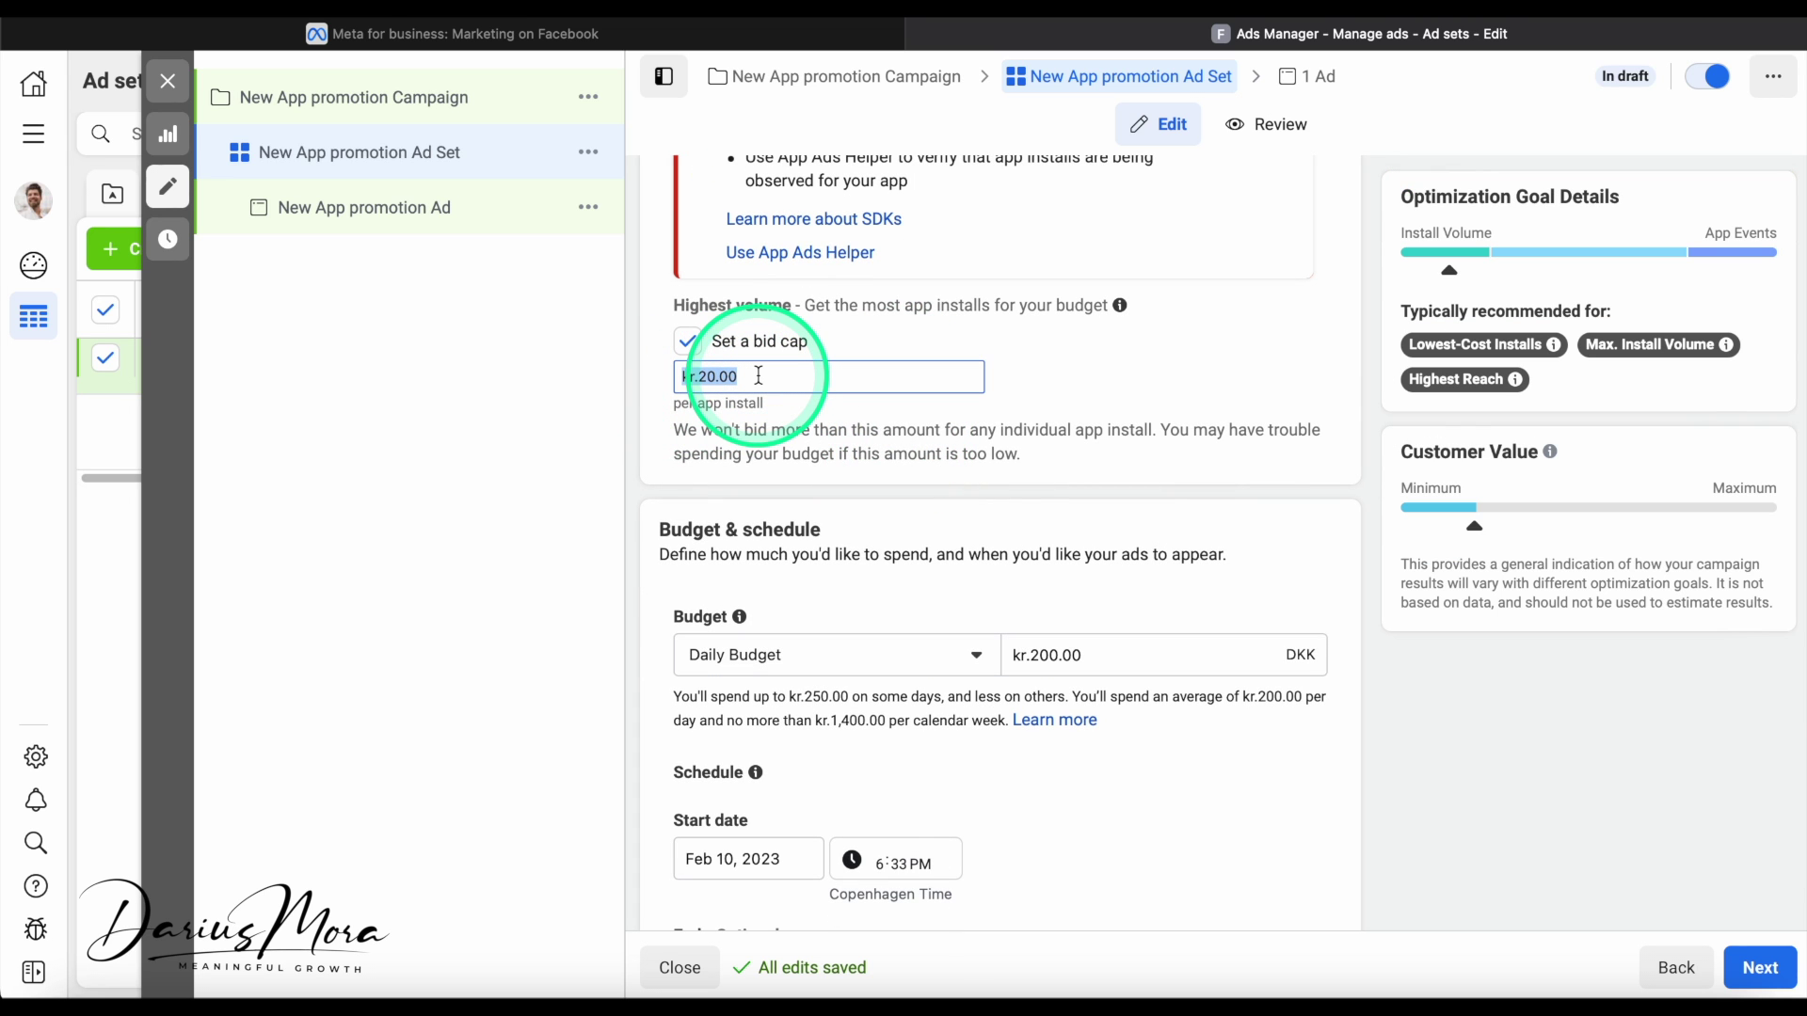
click(717, 414)
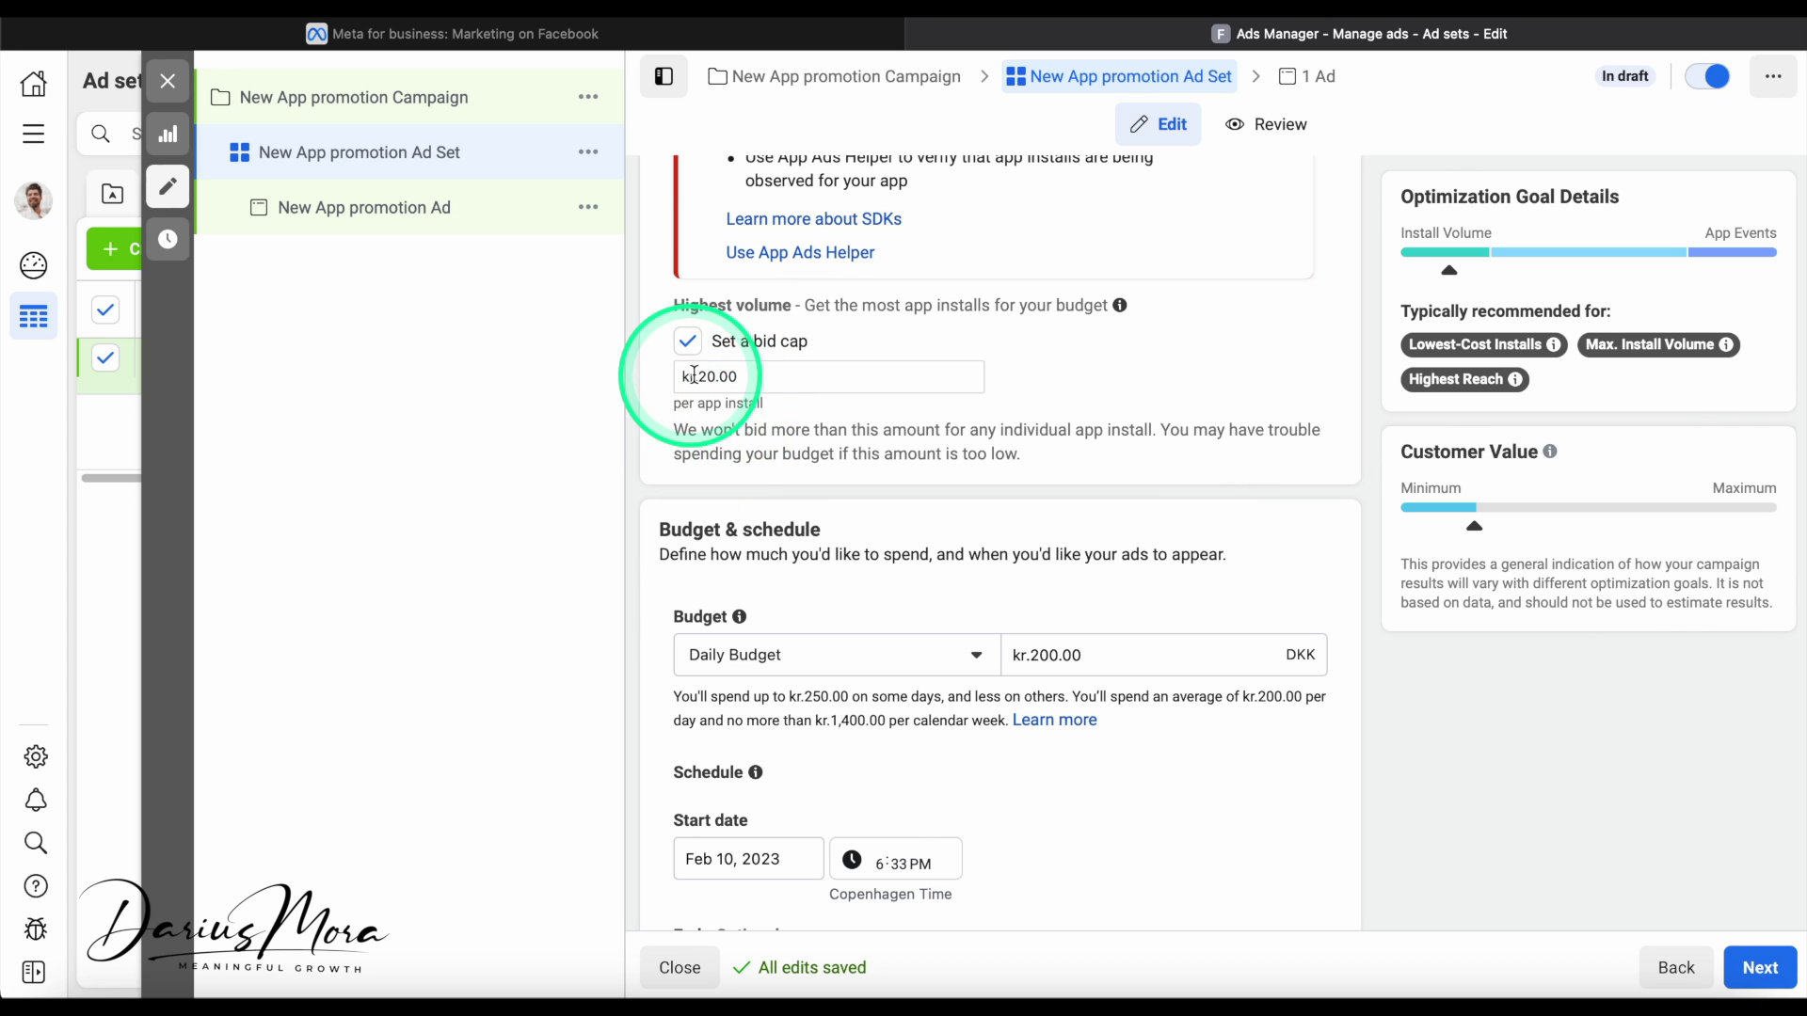
double_click(705, 376)
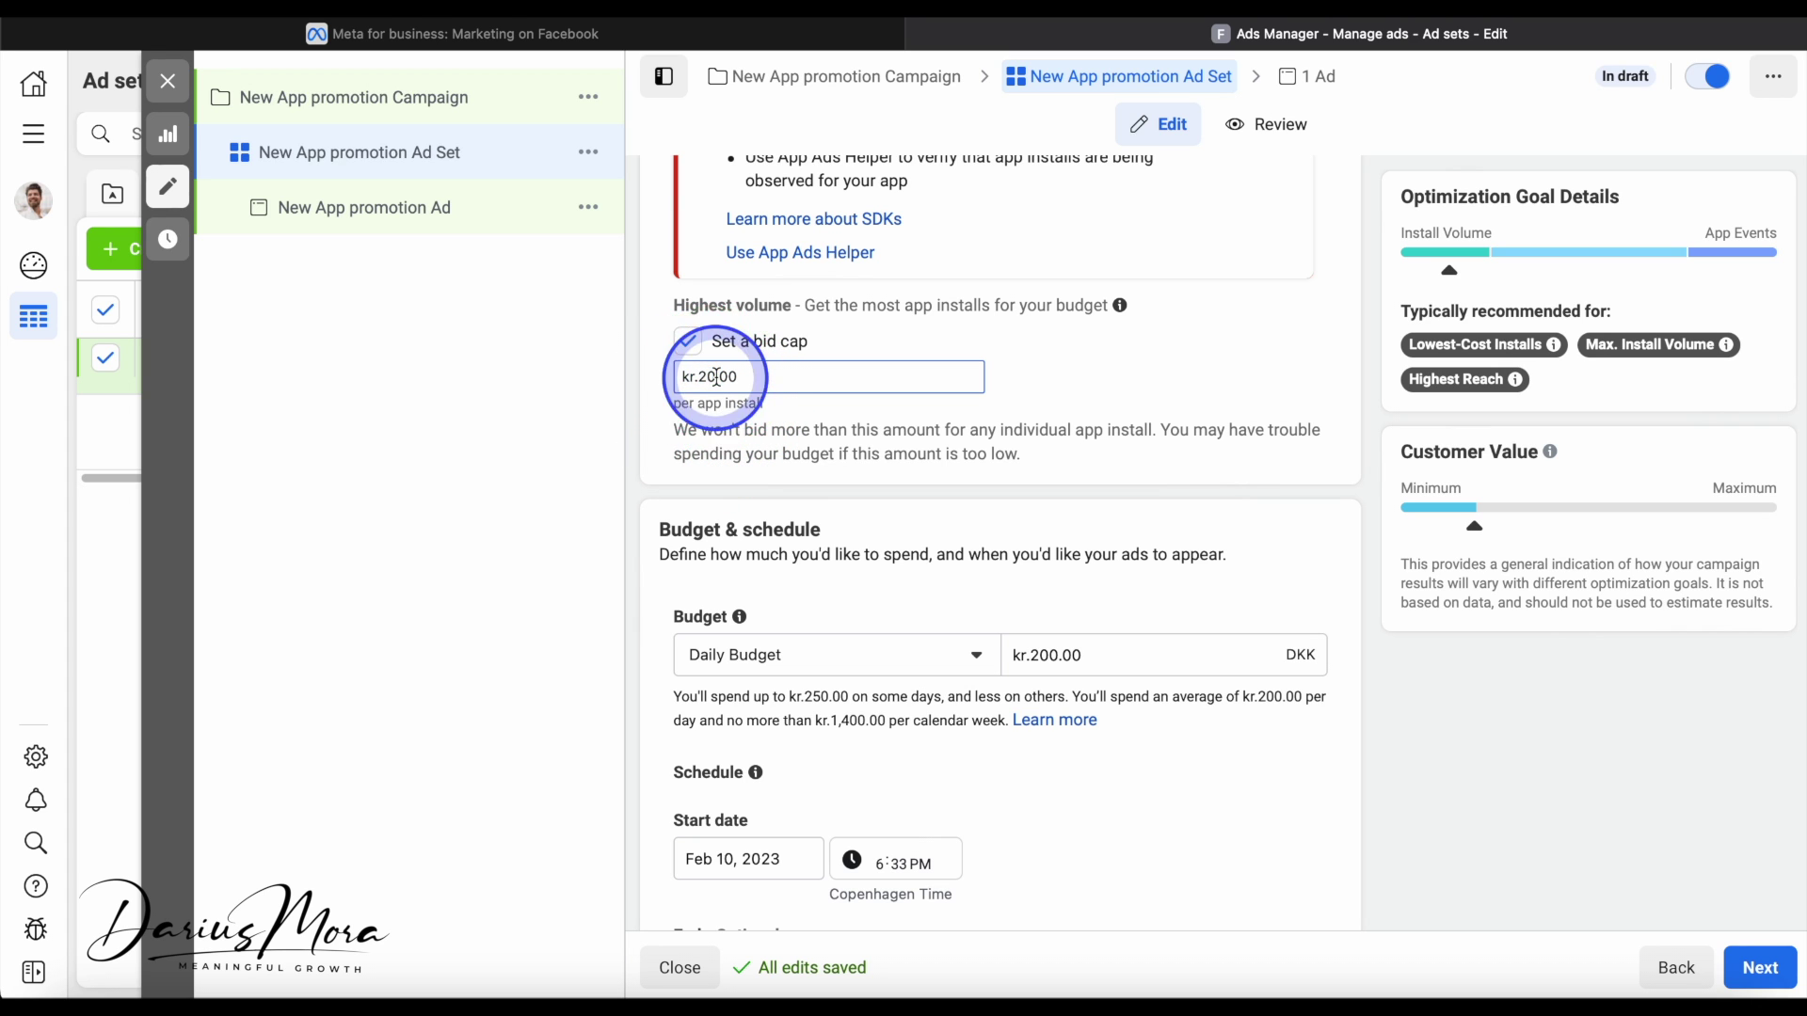
drag(698, 376, 778, 378)
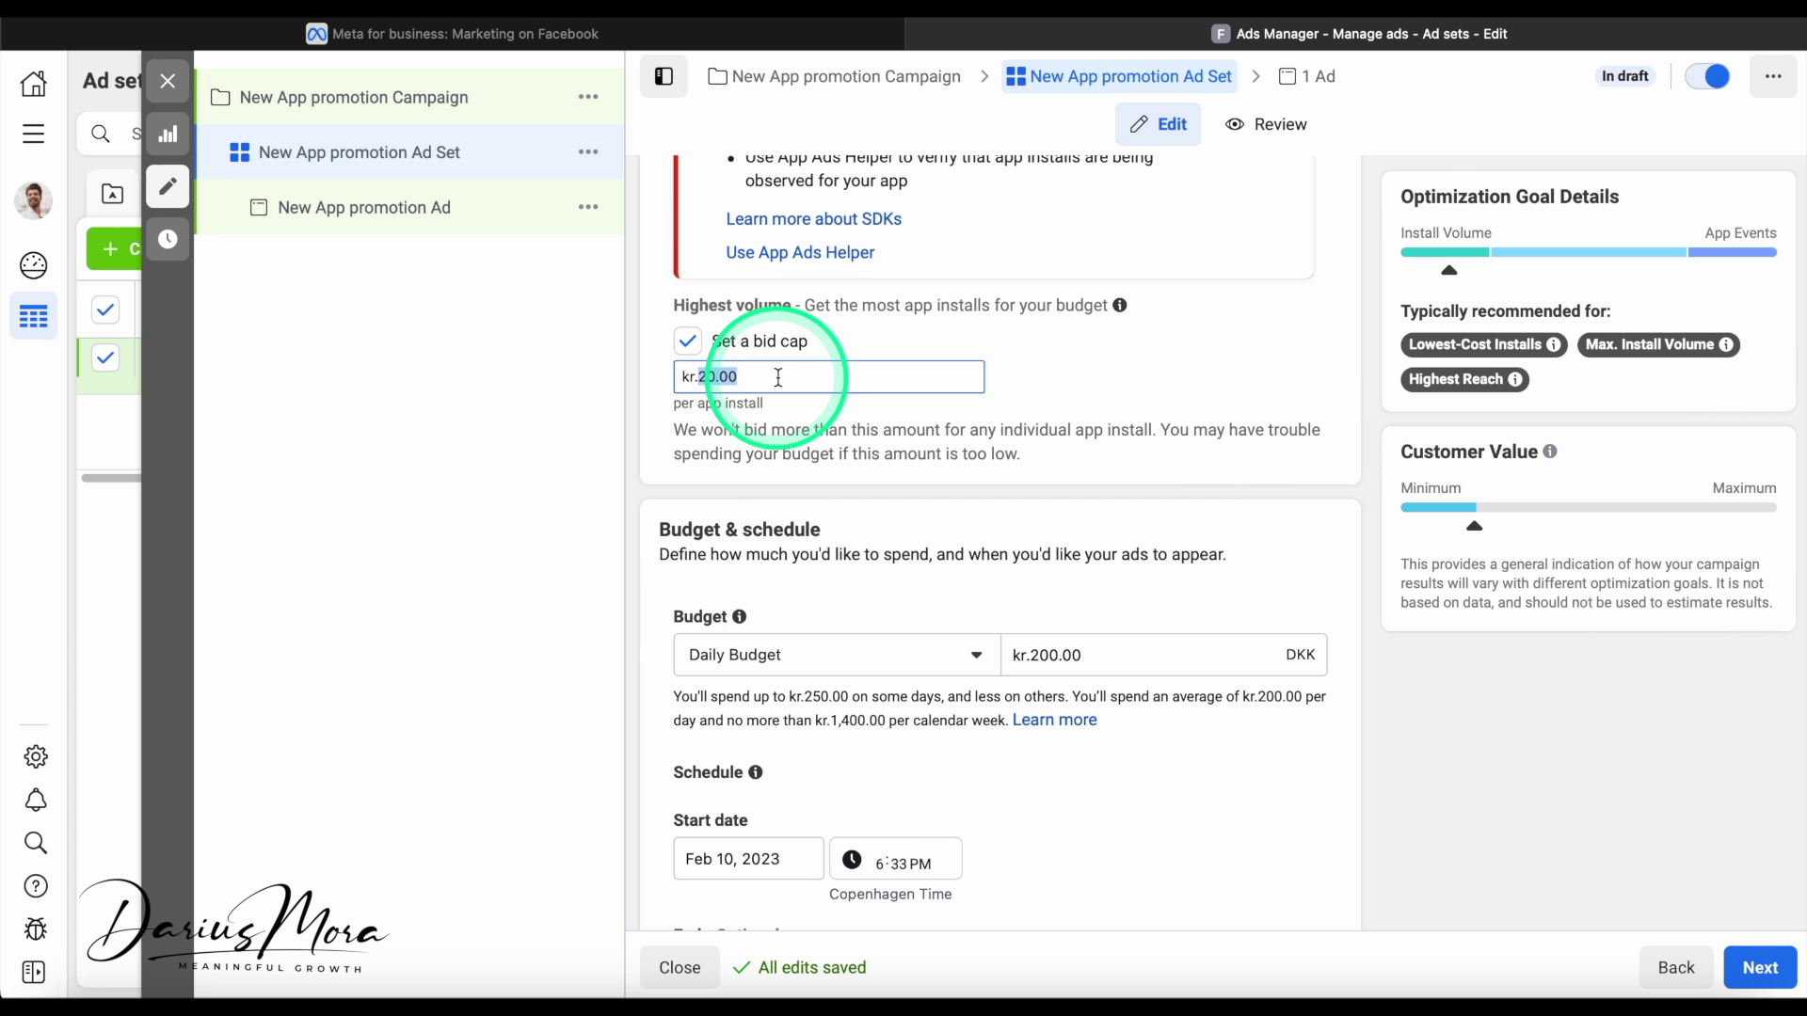
click(768, 415)
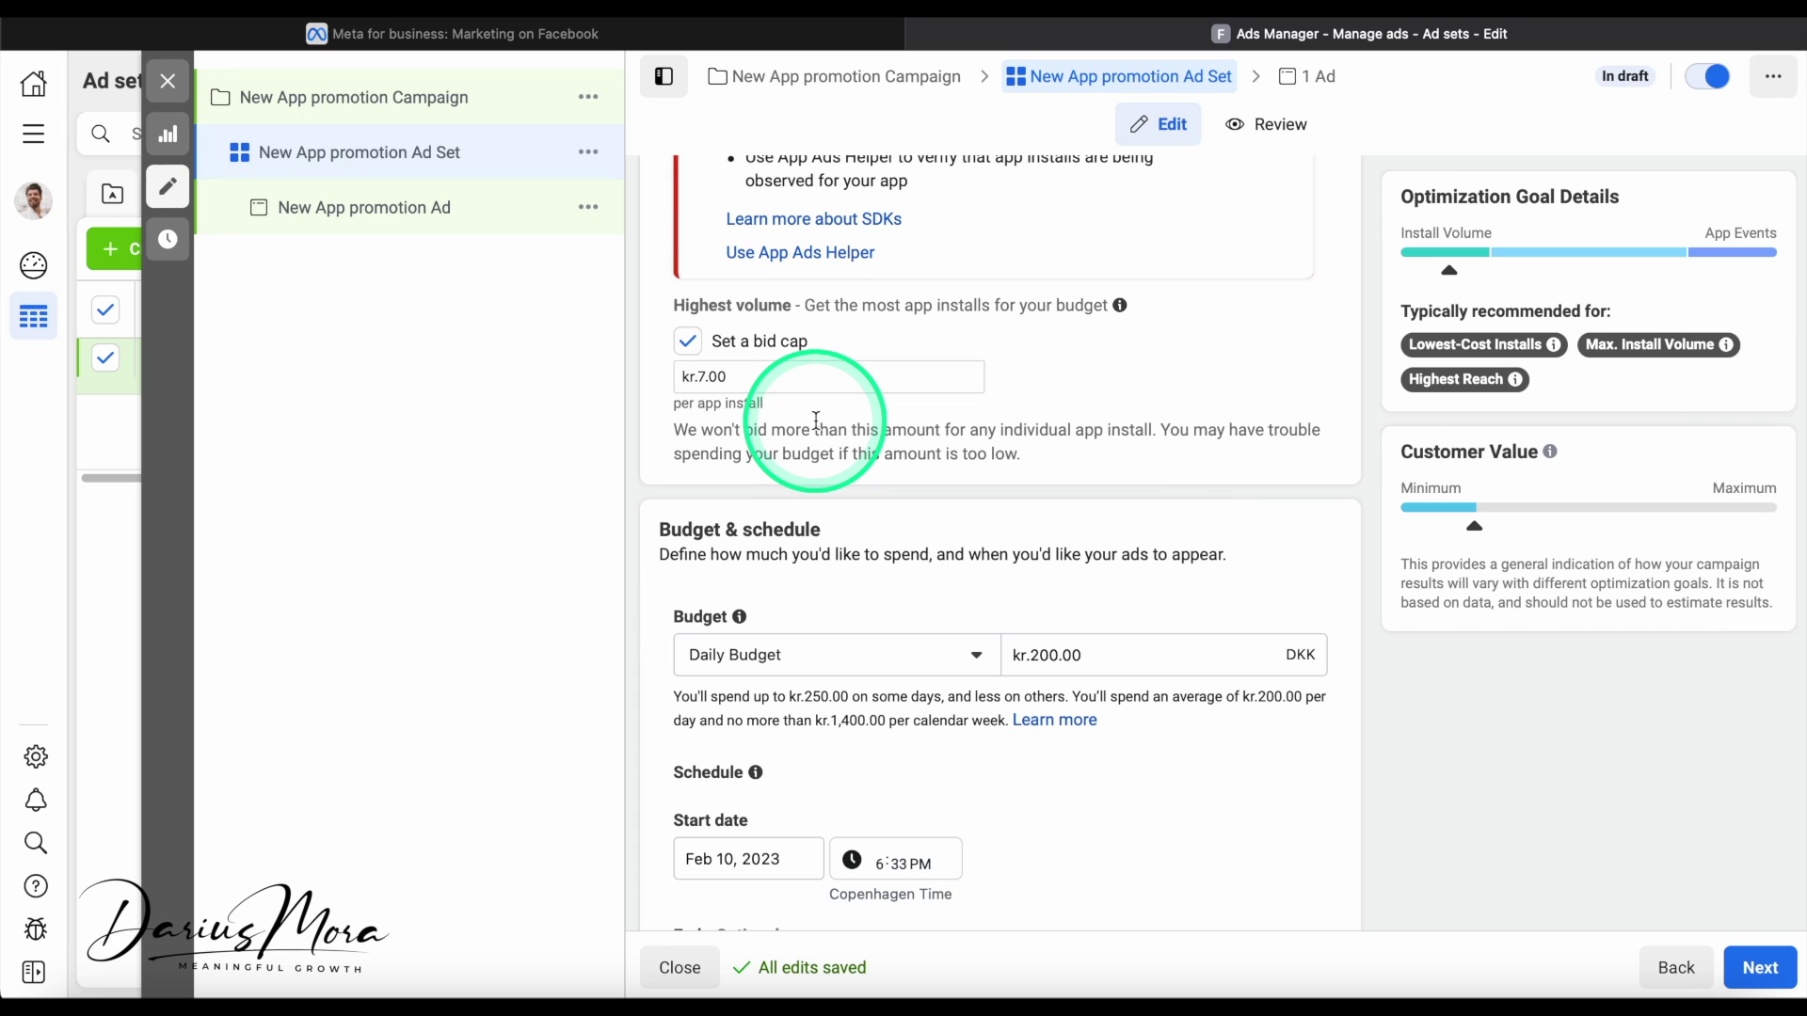
click(704, 379)
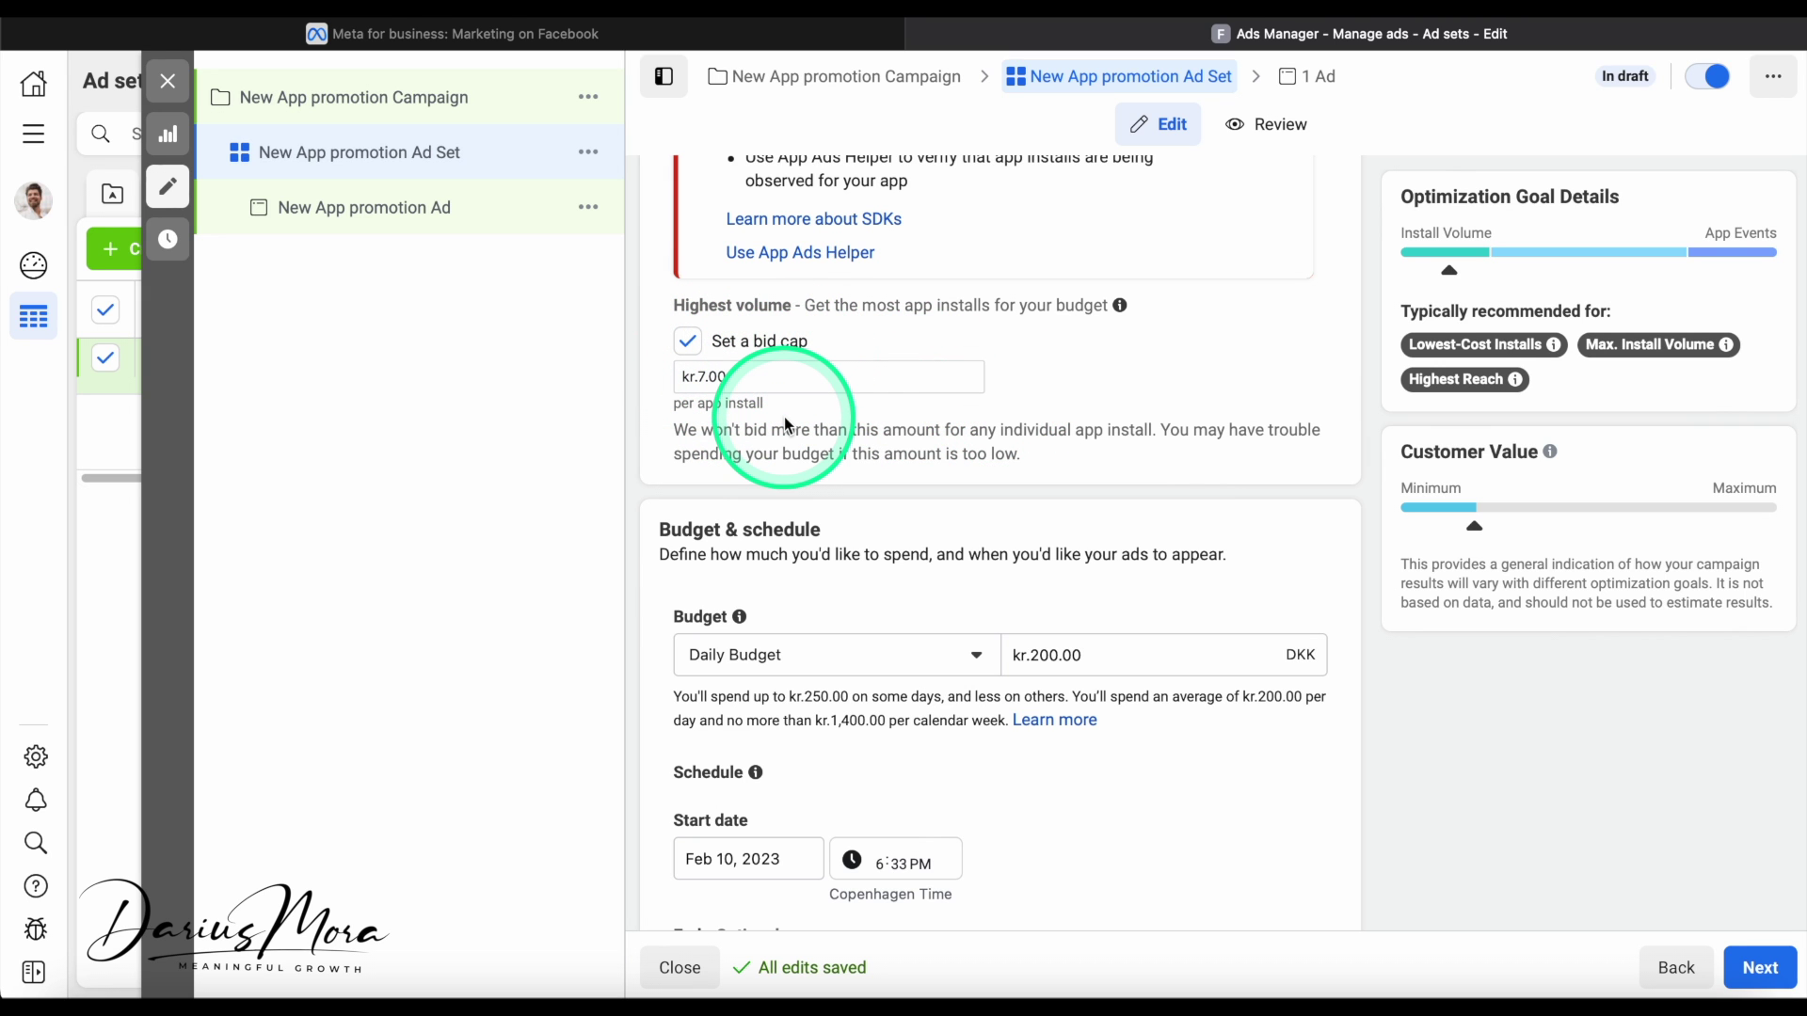
scroll(783, 416, down, 2)
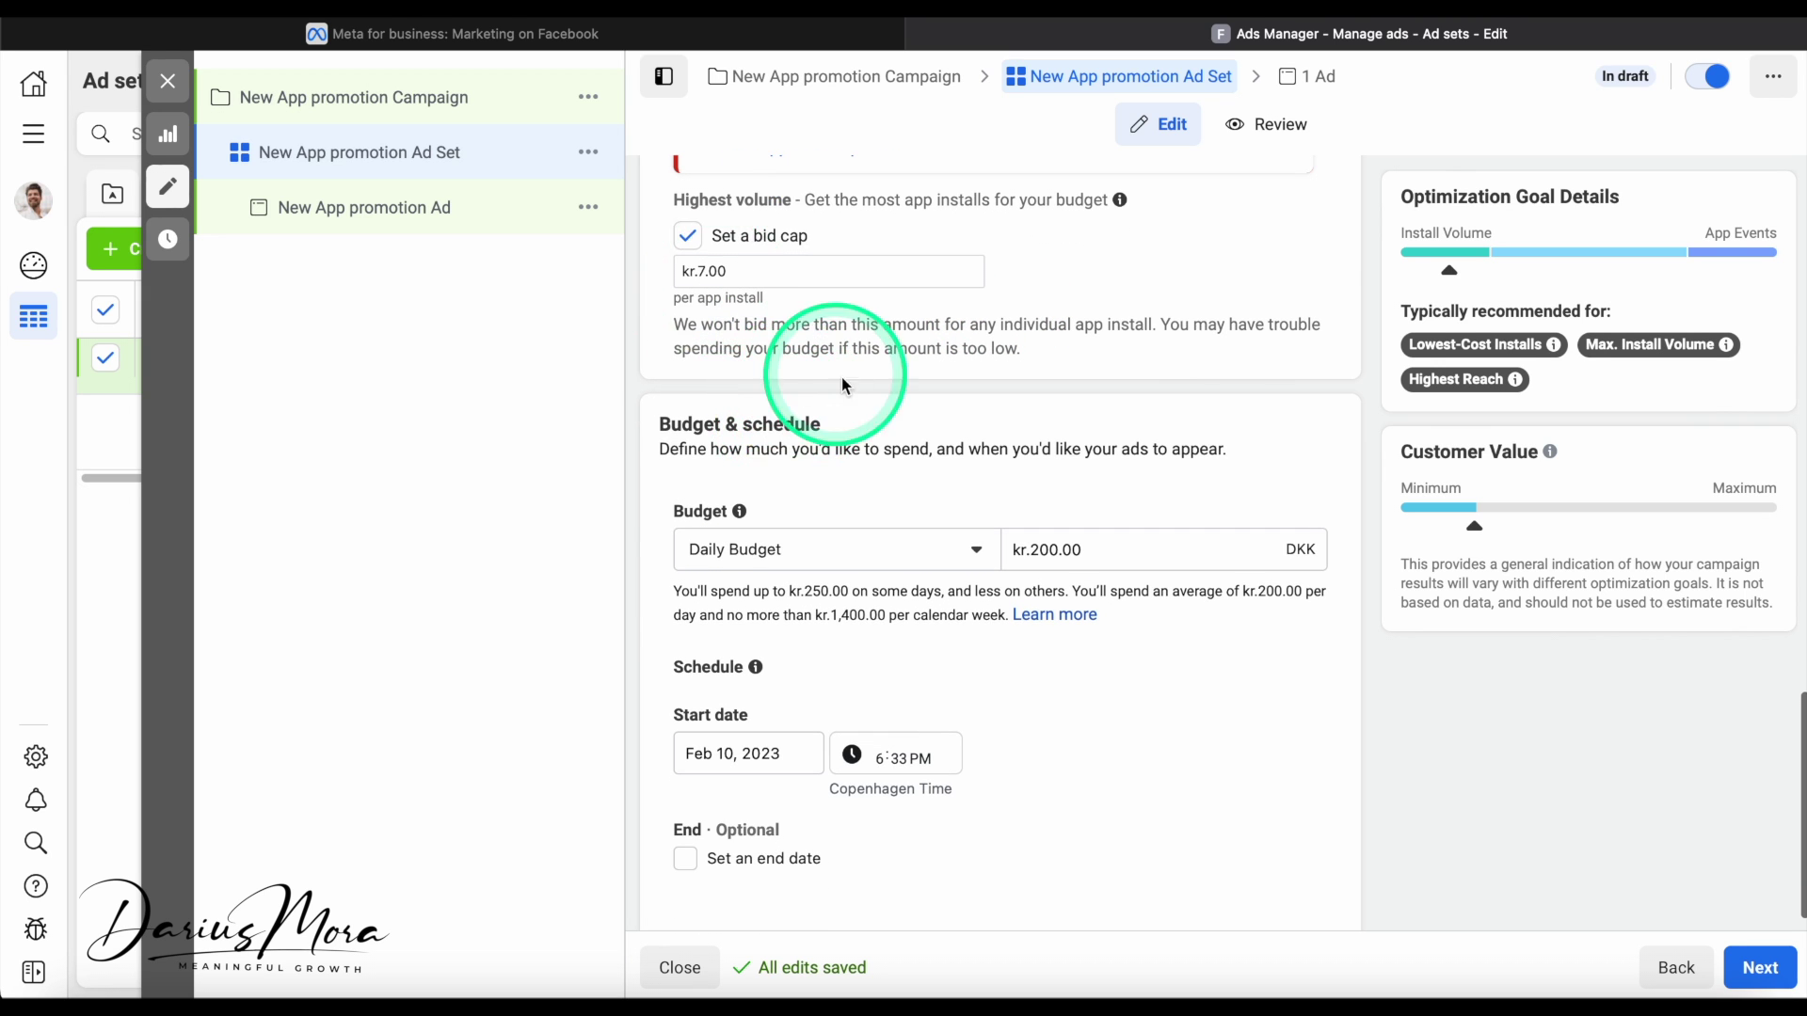
Keep Daily Budget, set the amount to kr.140.00, and enable an end date
scroll(855, 392, up, 1)
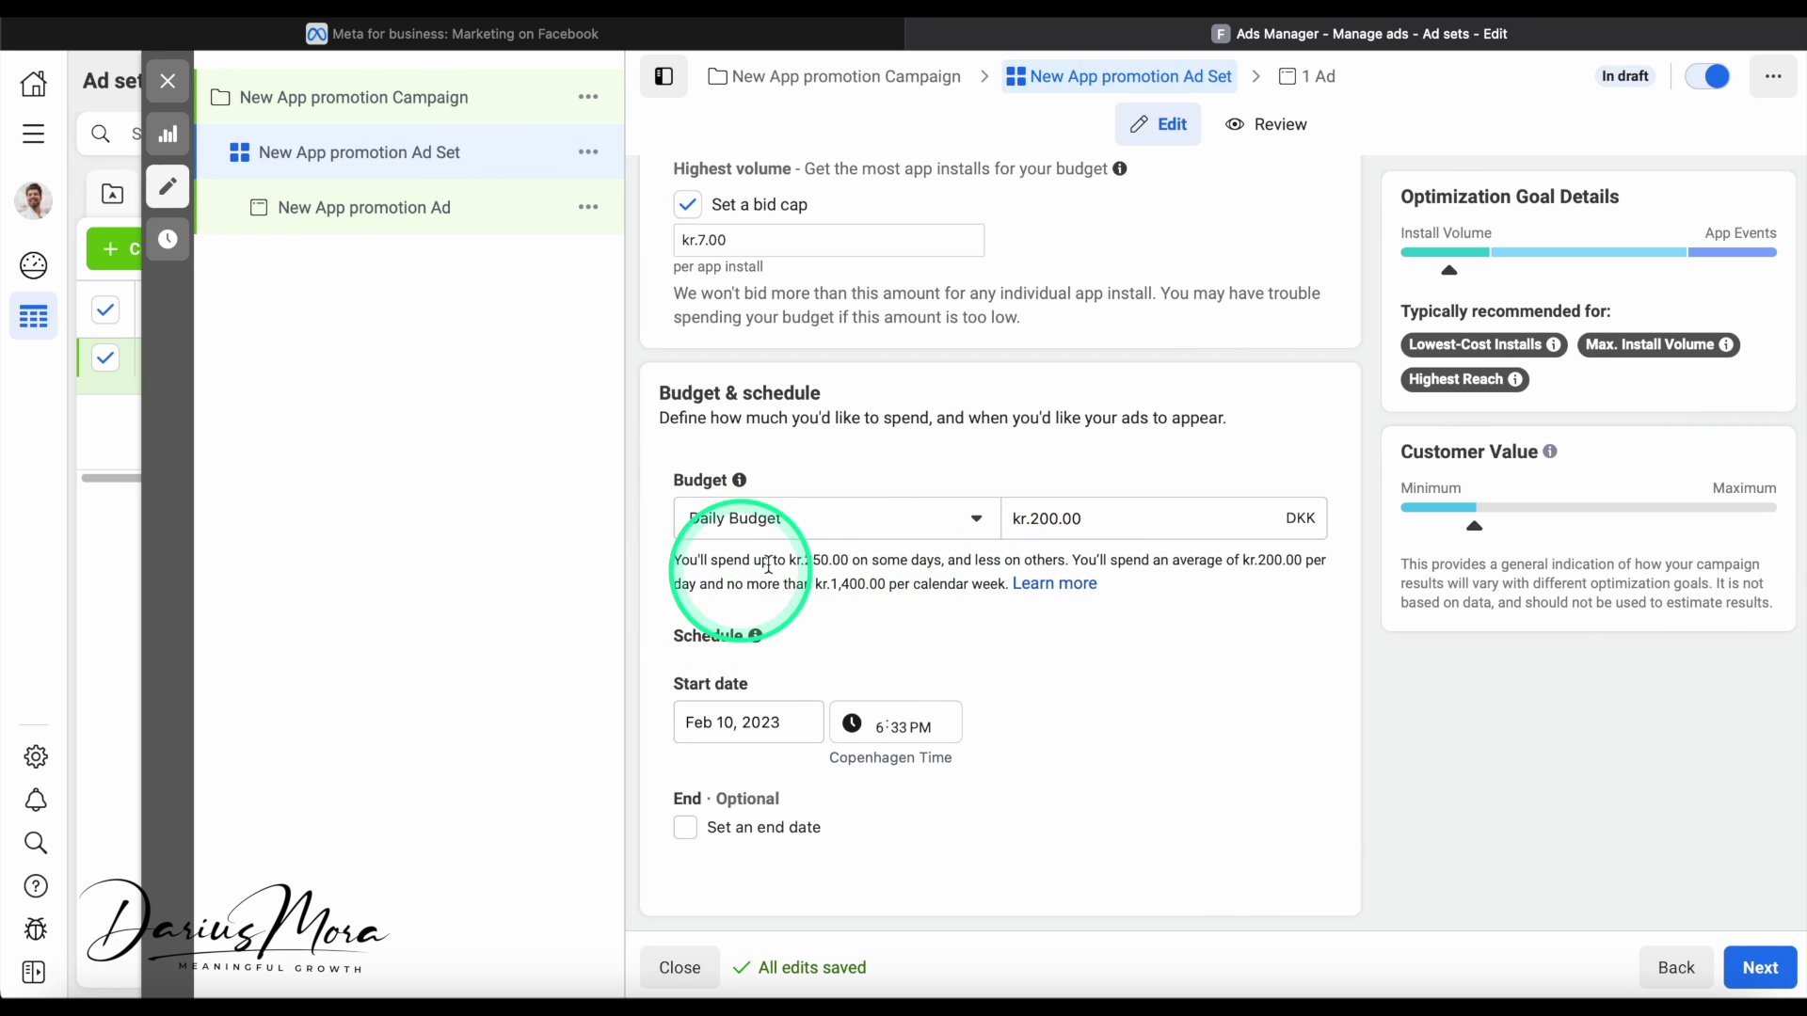
click(871, 527)
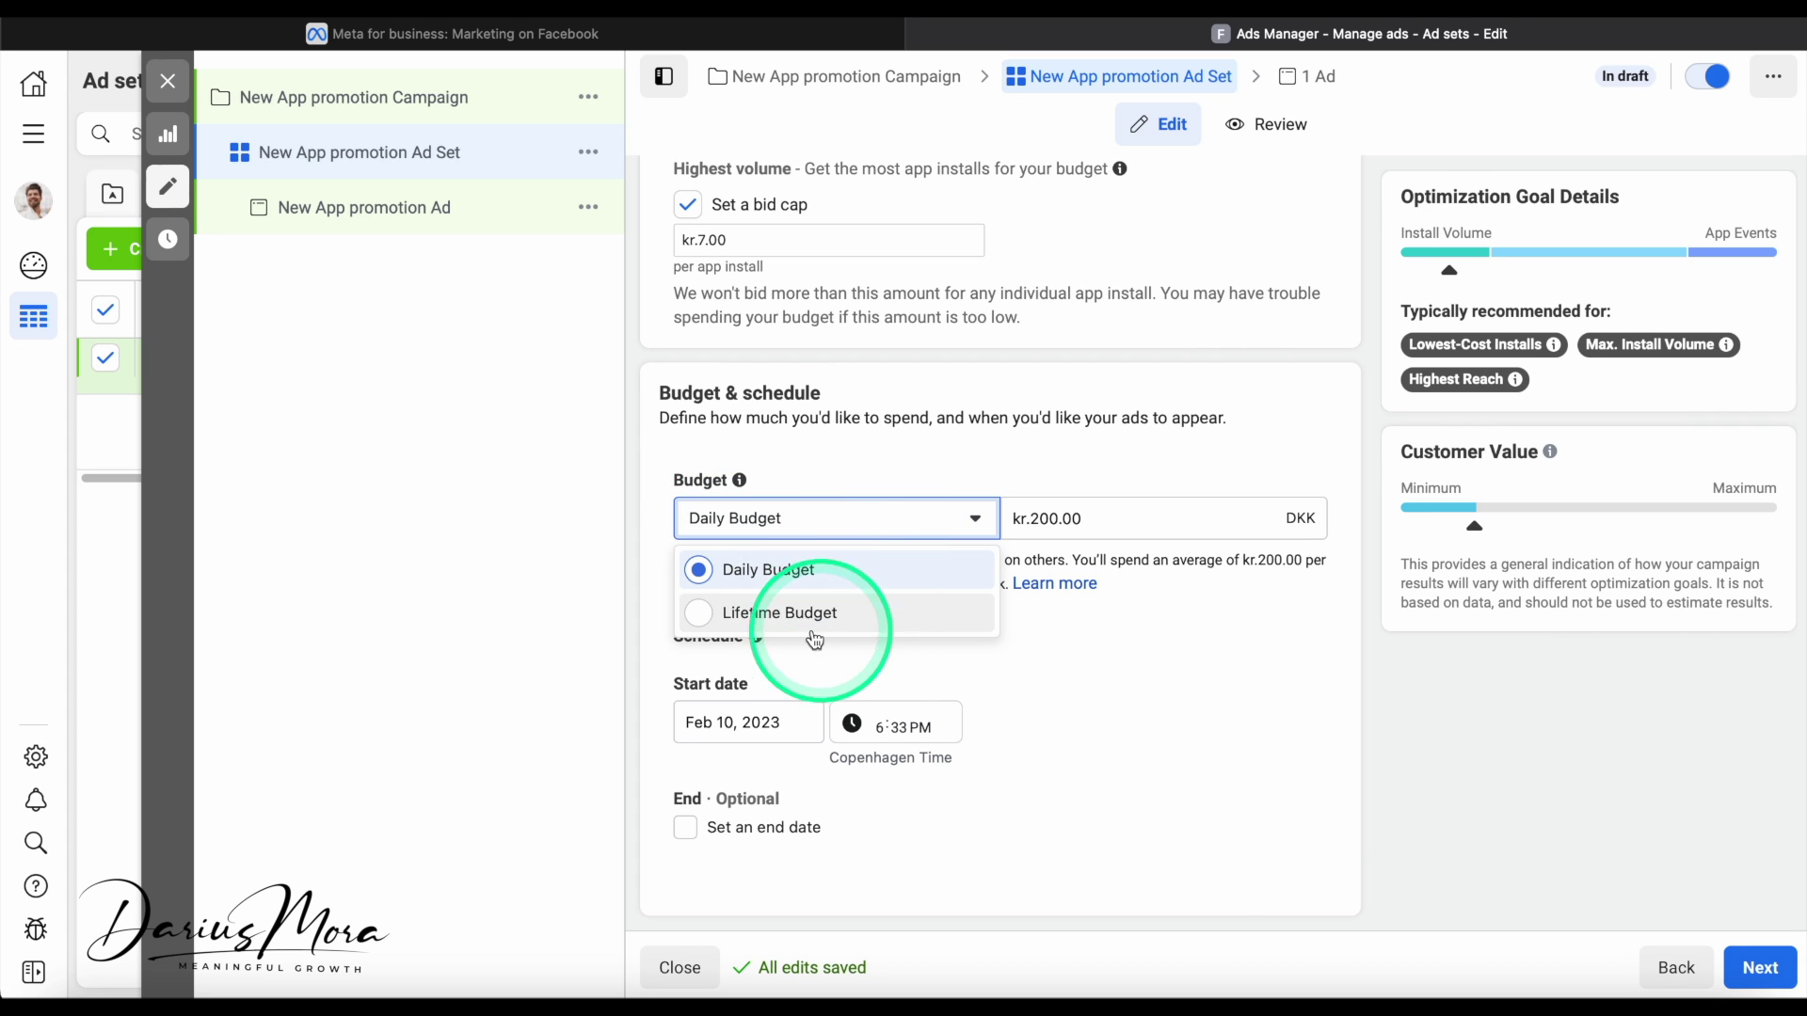
click(1156, 691)
double_click(1082, 519)
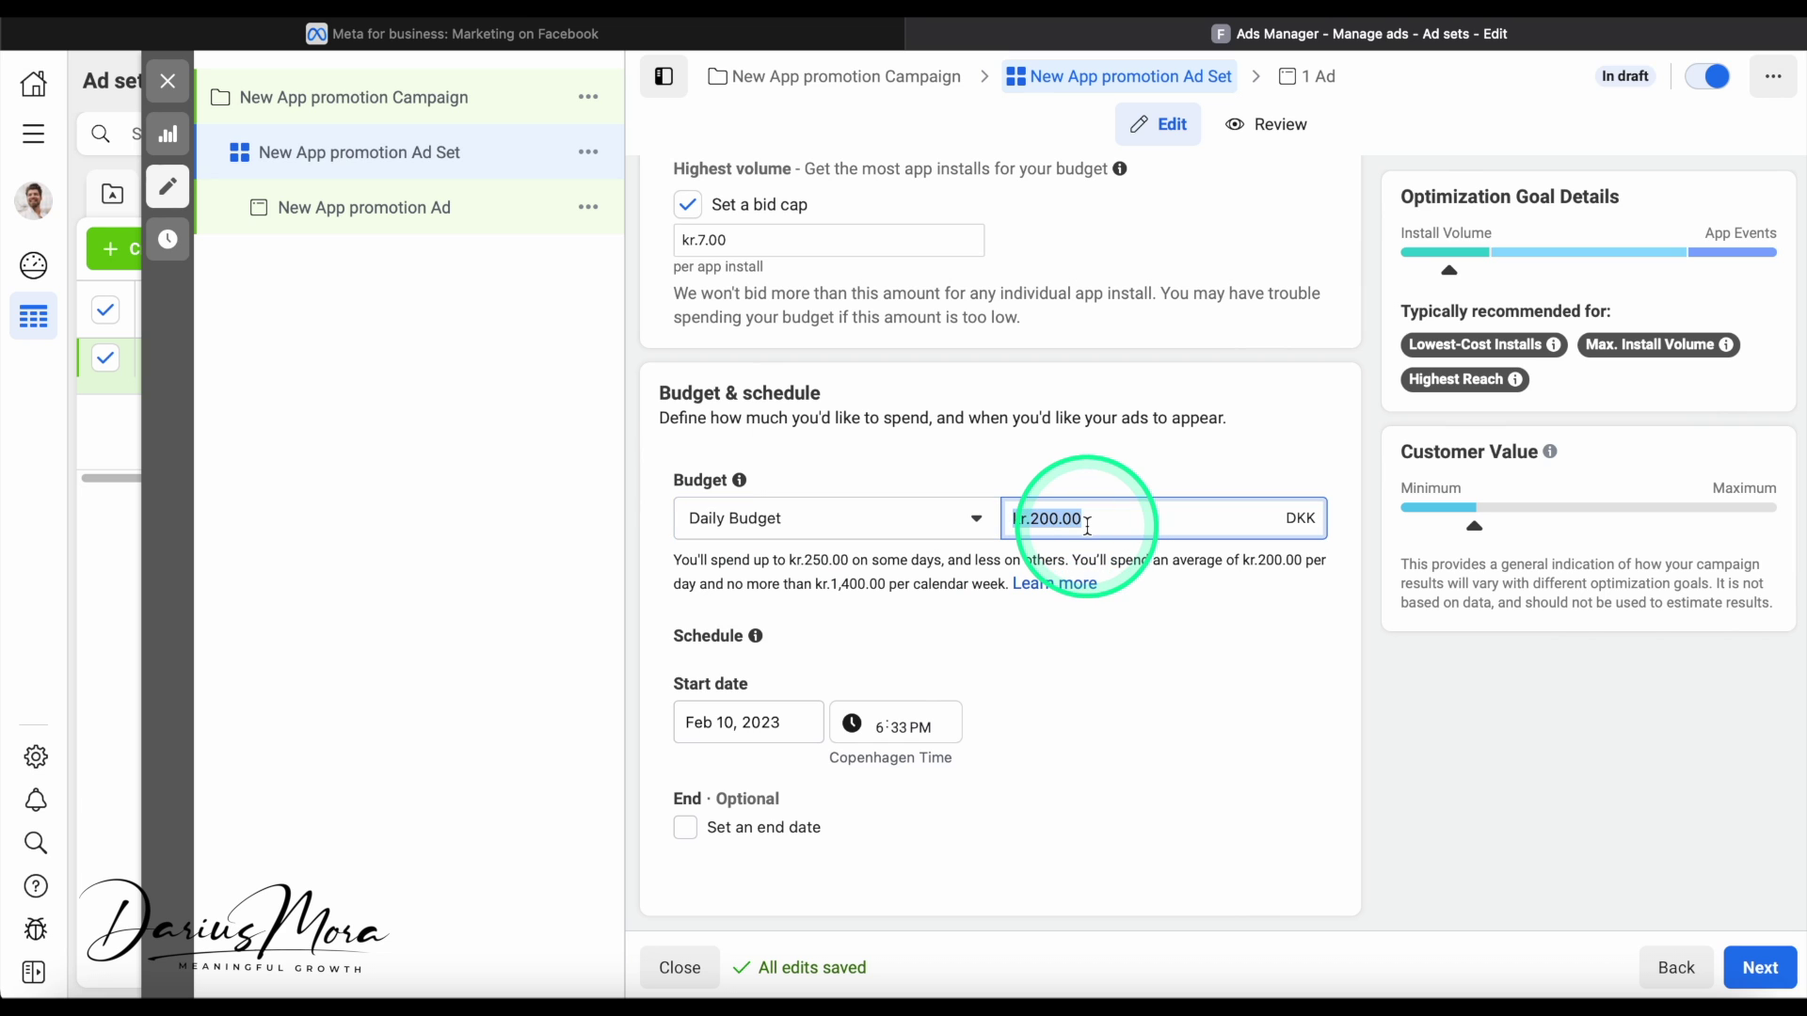
text(70)
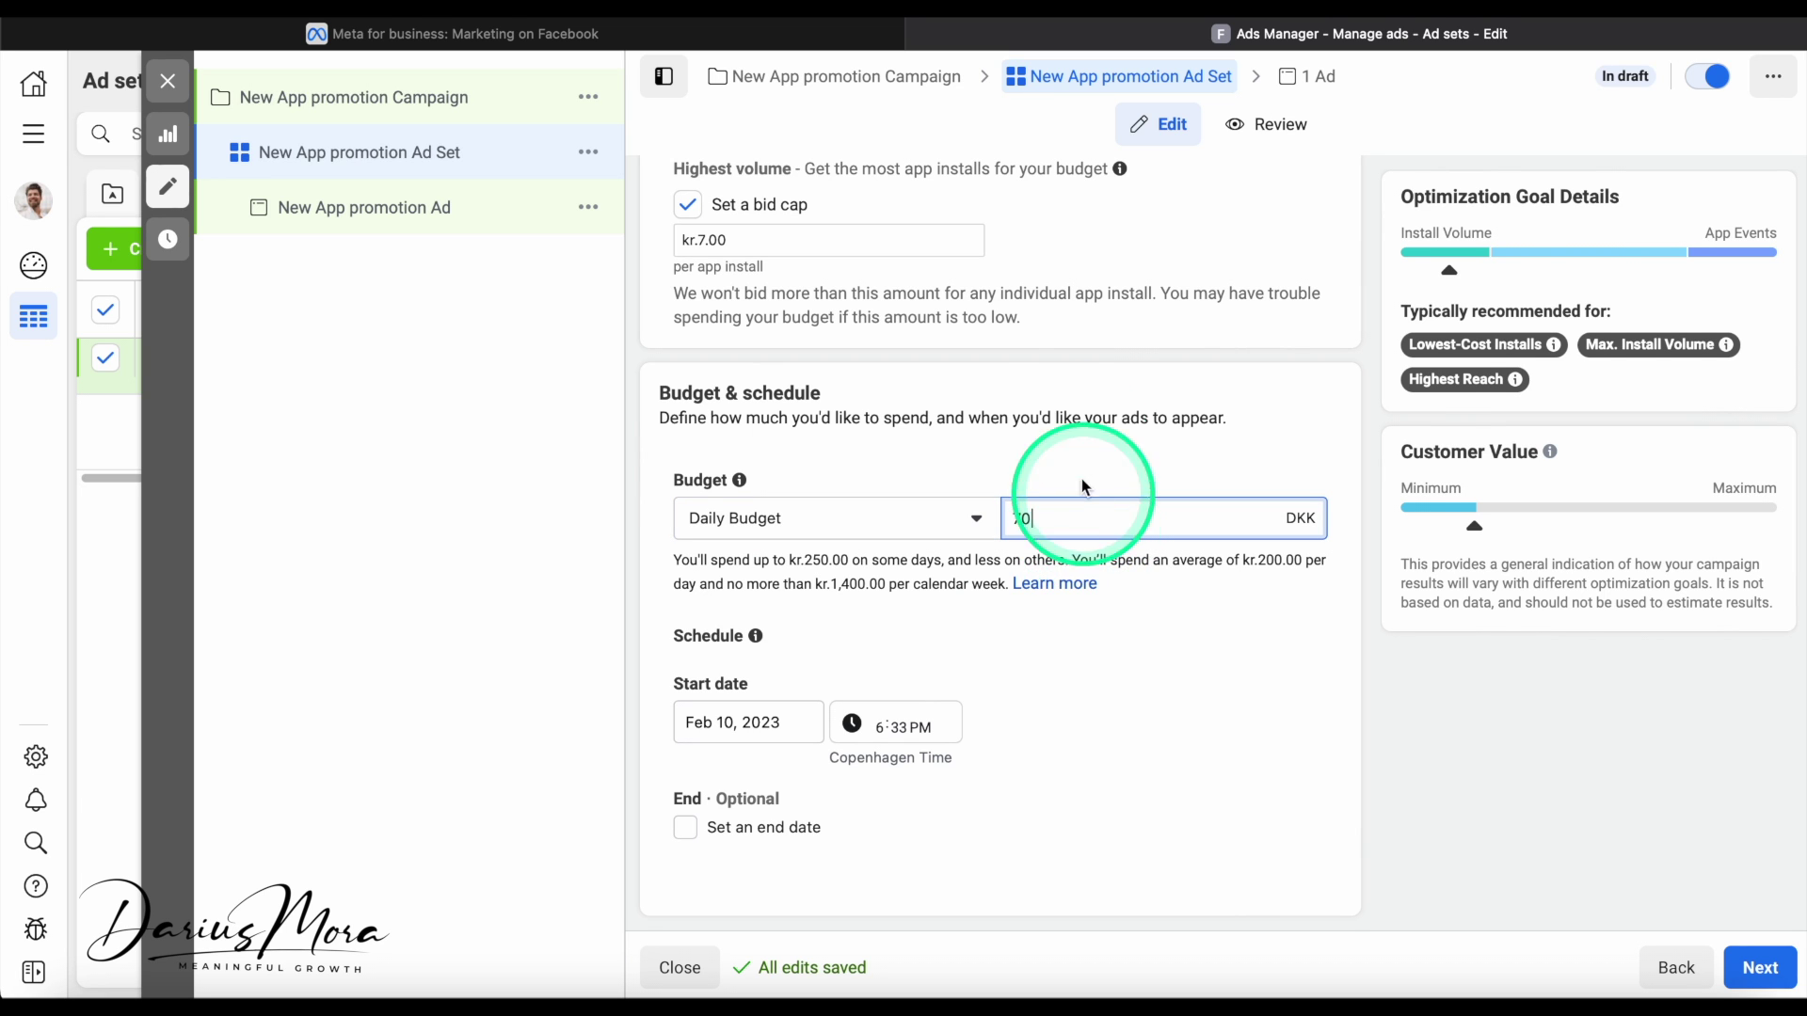
click(1073, 411)
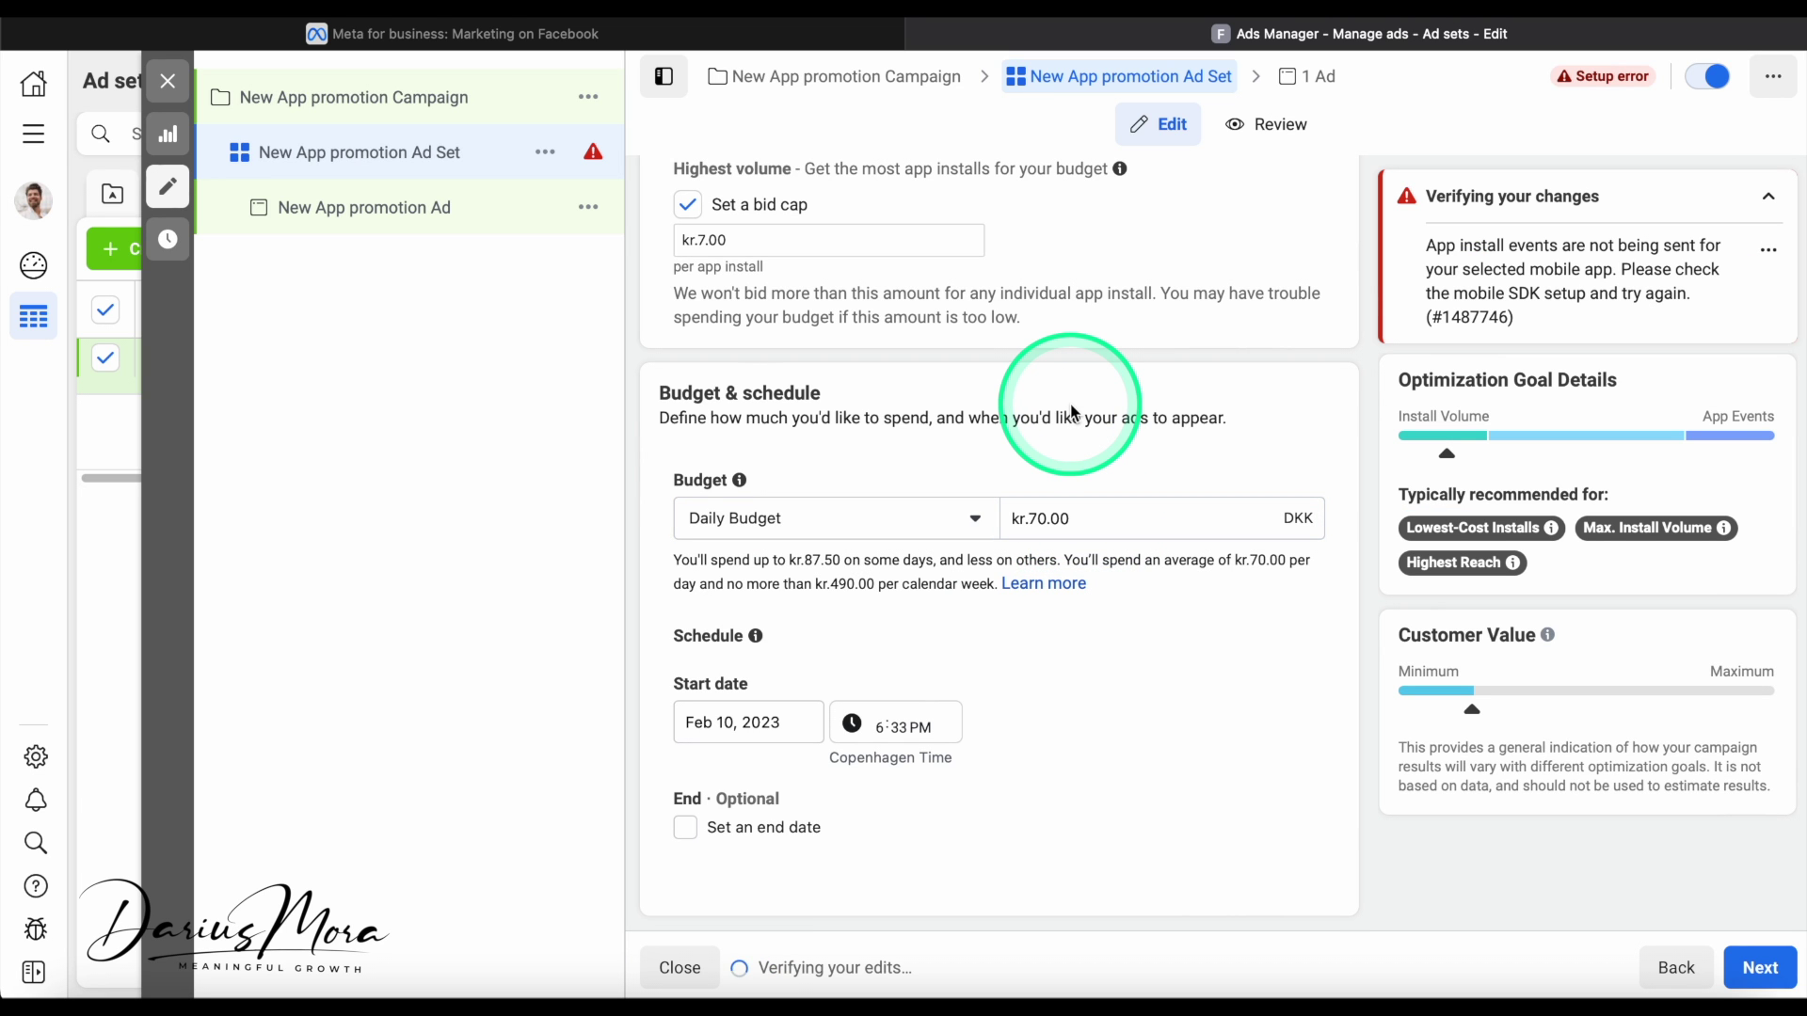
double_click(1046, 528)
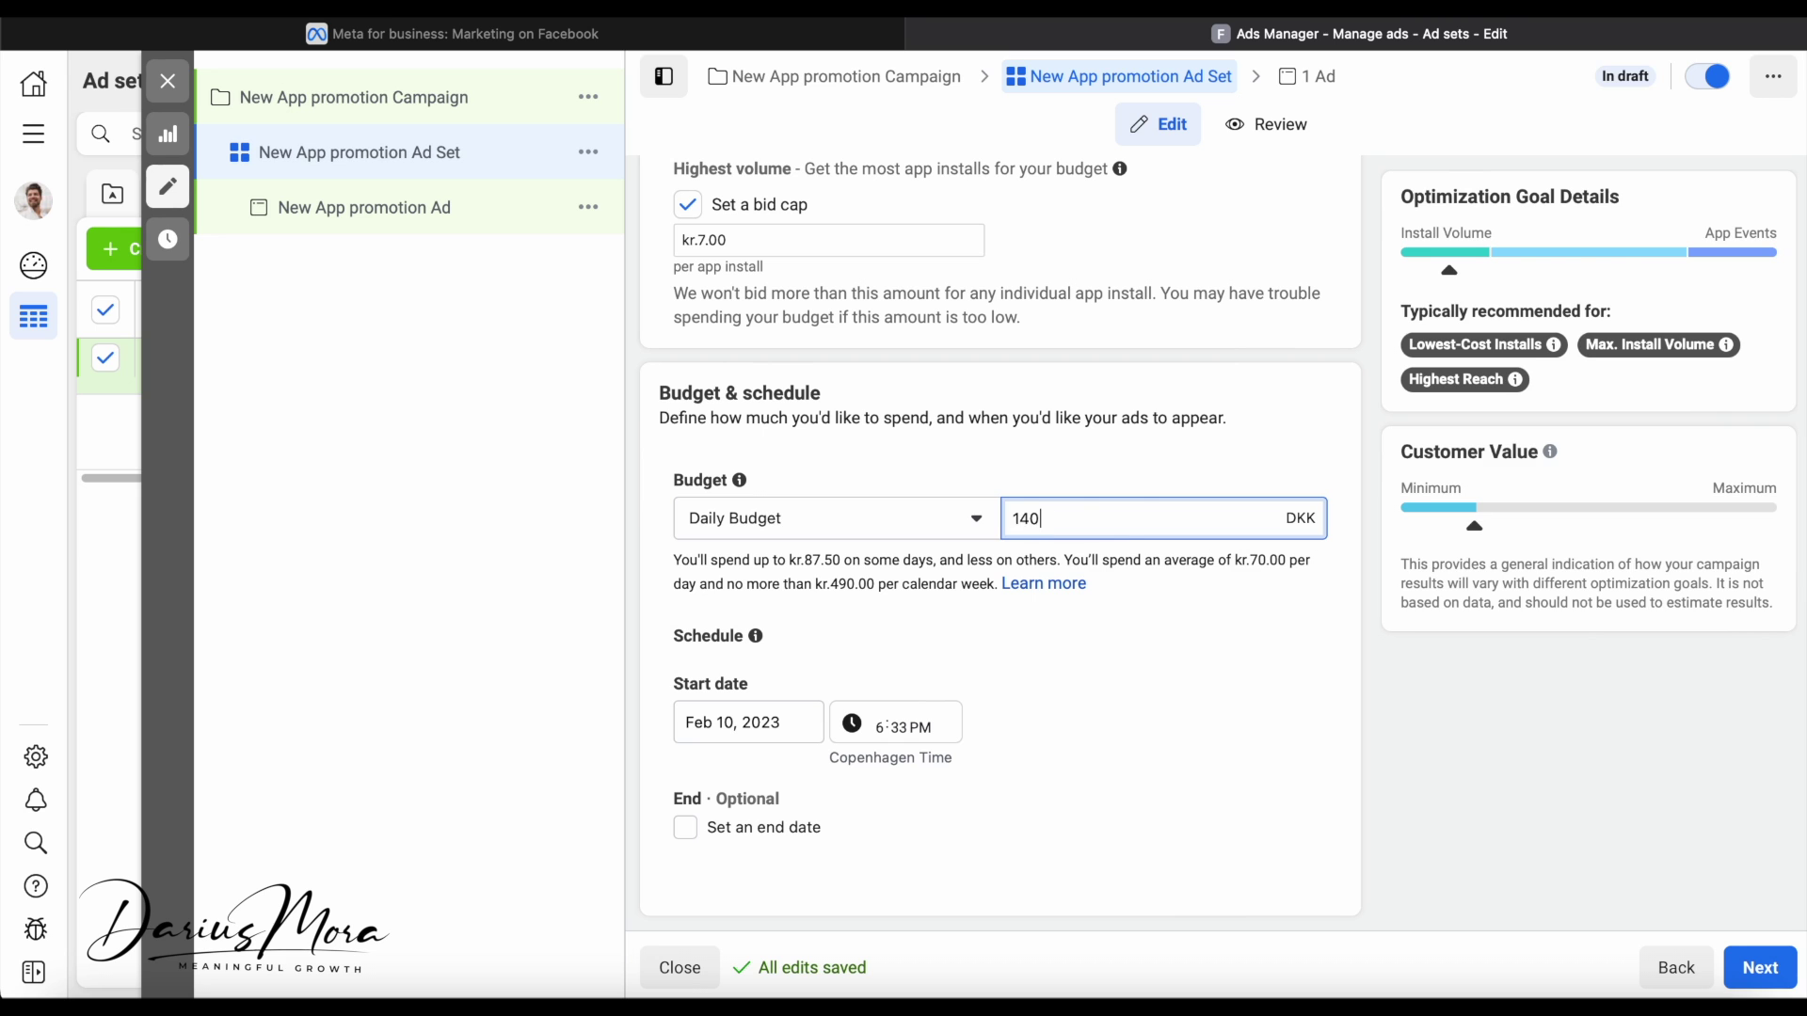
click(1078, 486)
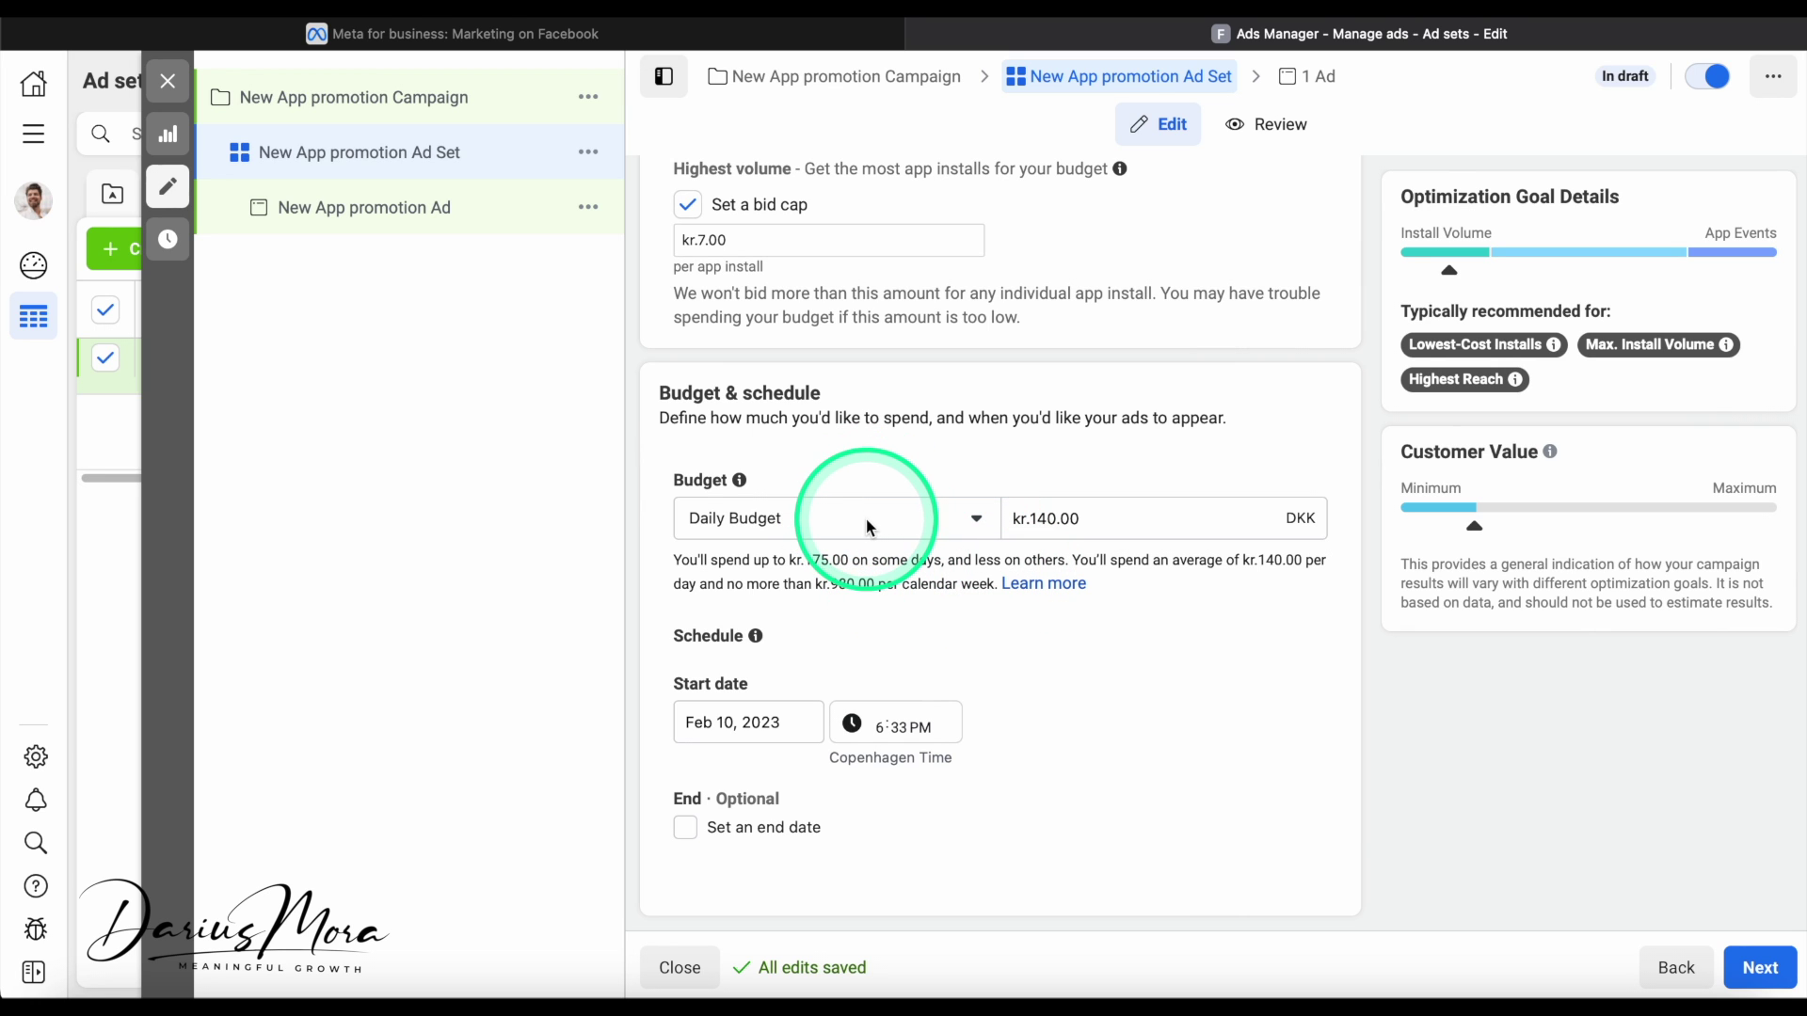
click(685, 827)
Set the ad set end date to February 17, 2023 and dismiss the start-date warning
scroll(889, 790, down, 1)
click(732, 787)
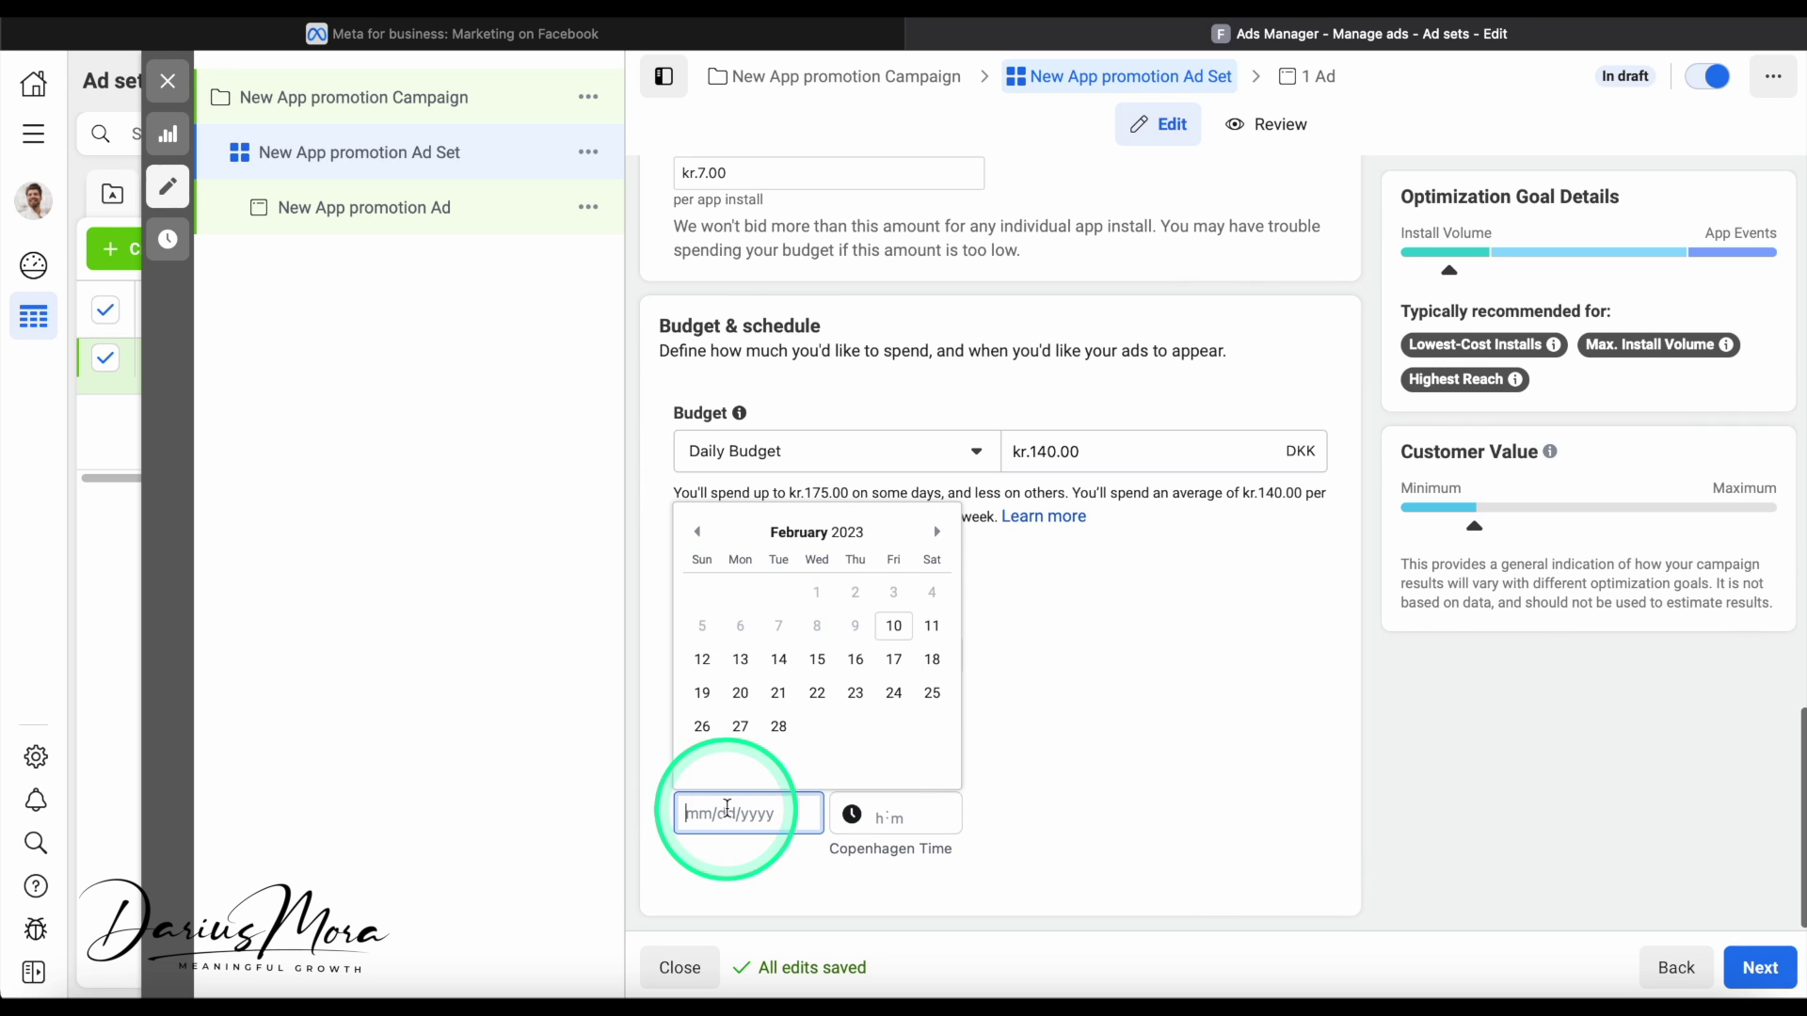
click(894, 659)
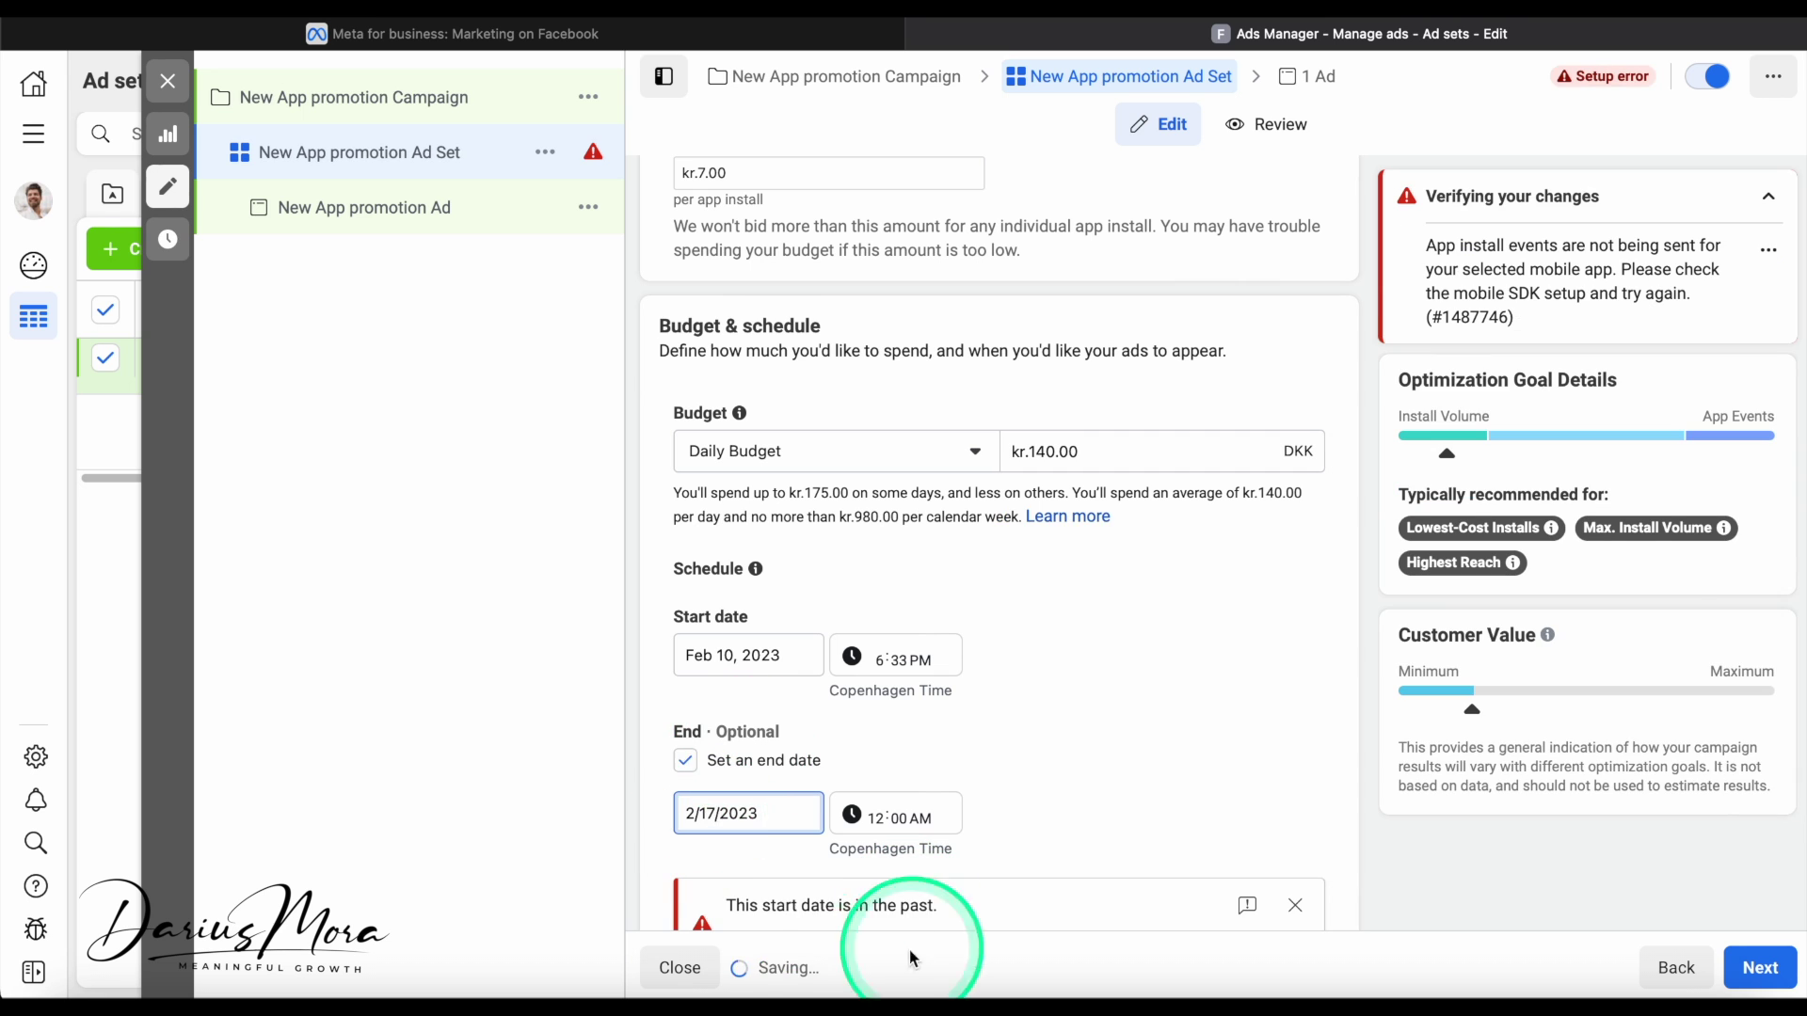
click(1133, 708)
scroll(1133, 707, down, 1)
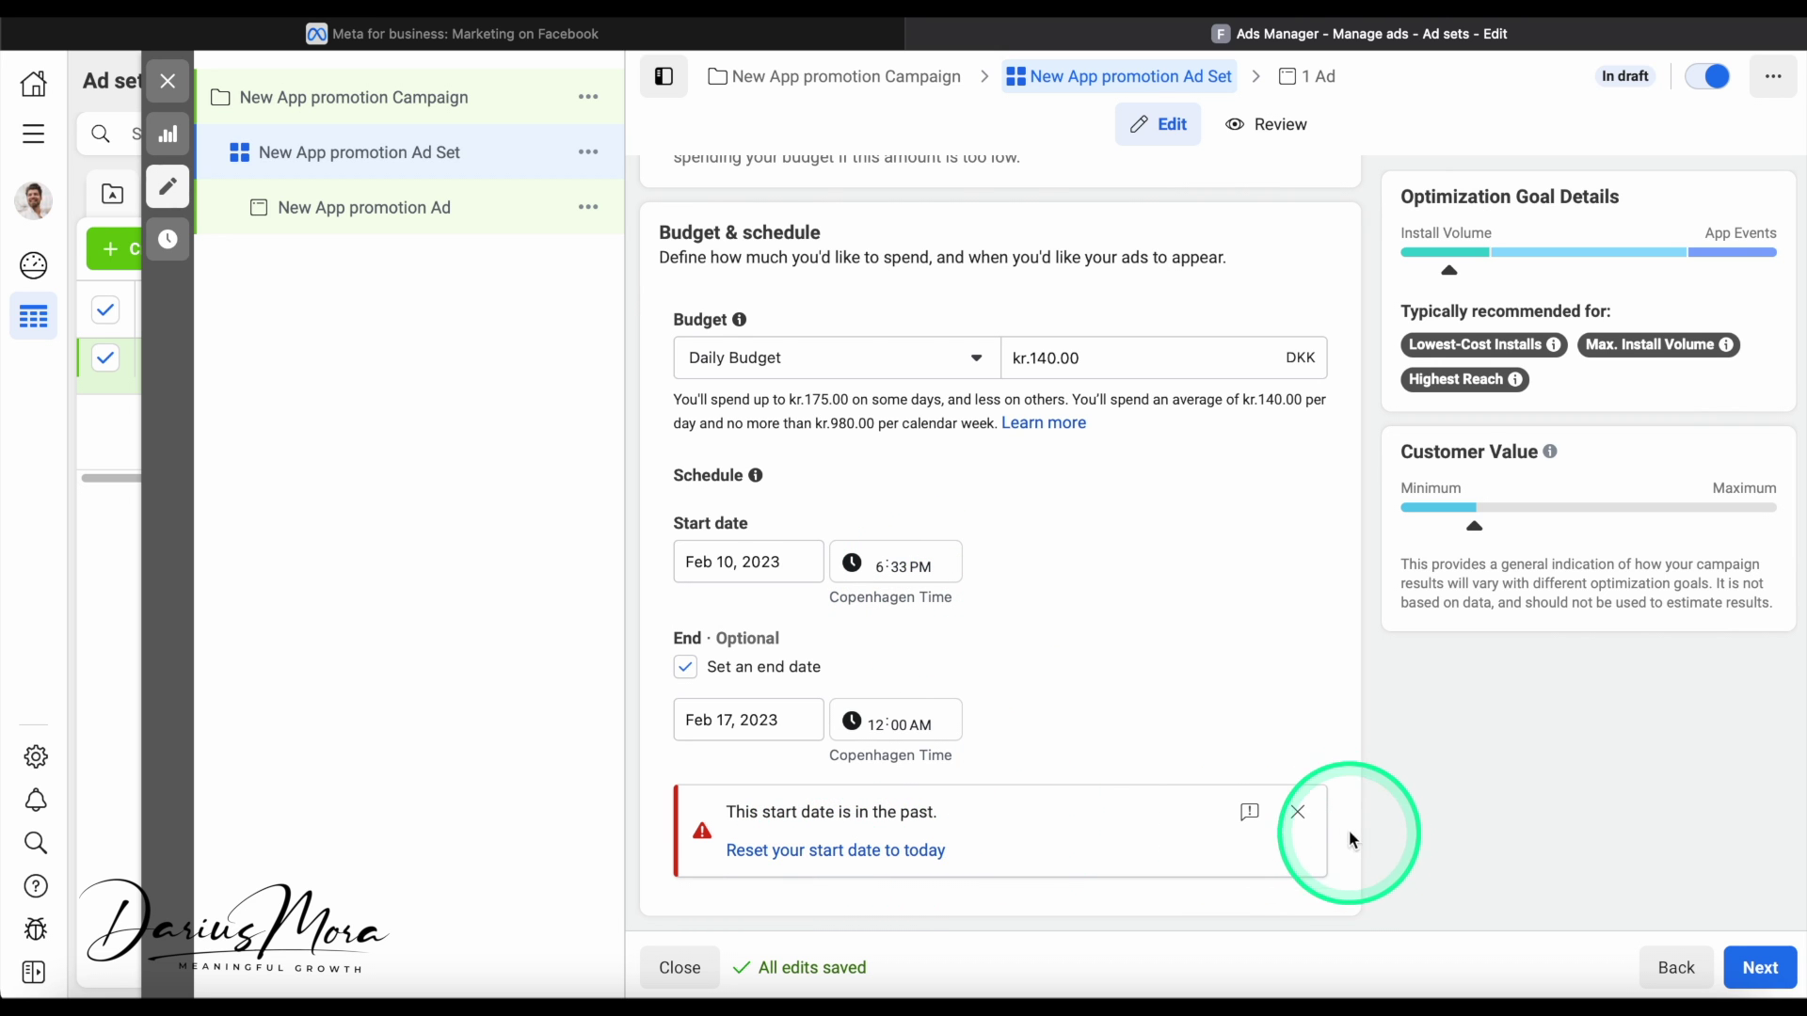
click(1298, 812)
Review the ad set settings and proceed to the ad setup
scroll(1282, 739, up, 3)
scroll(1374, 768, up, 10)
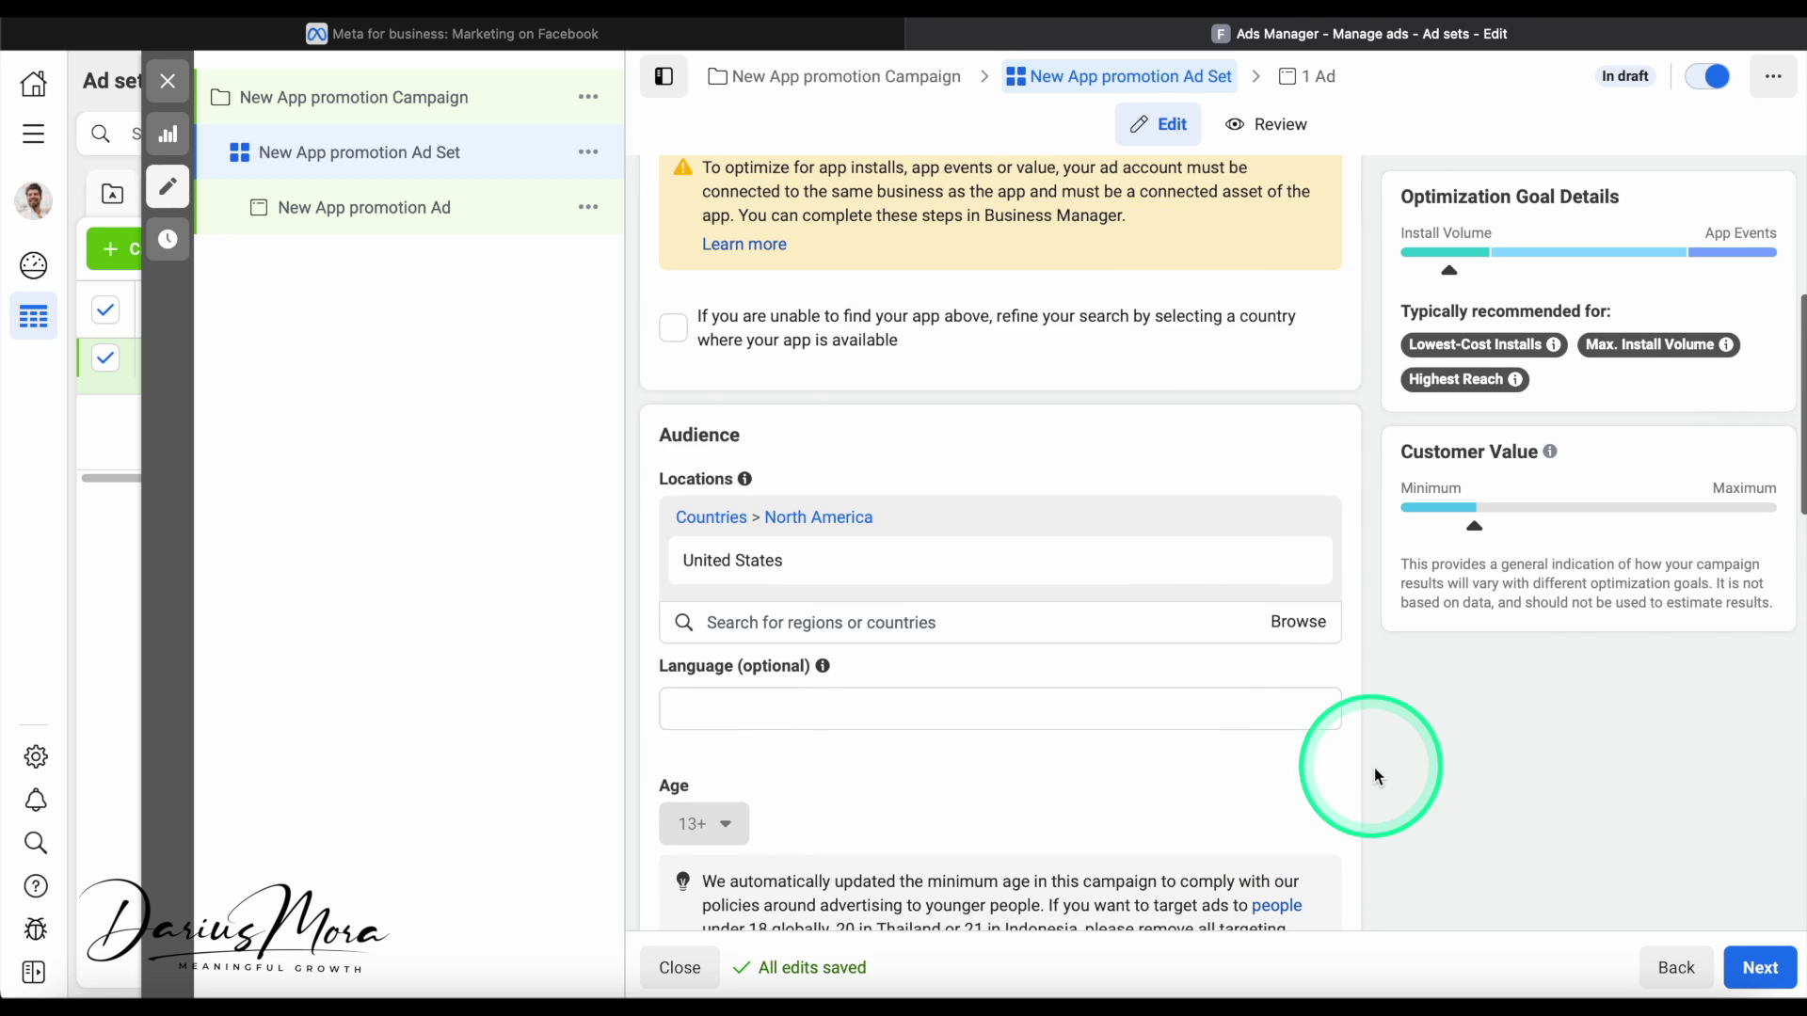
scroll(1381, 779, down, 3)
scroll(1381, 779, down, 10)
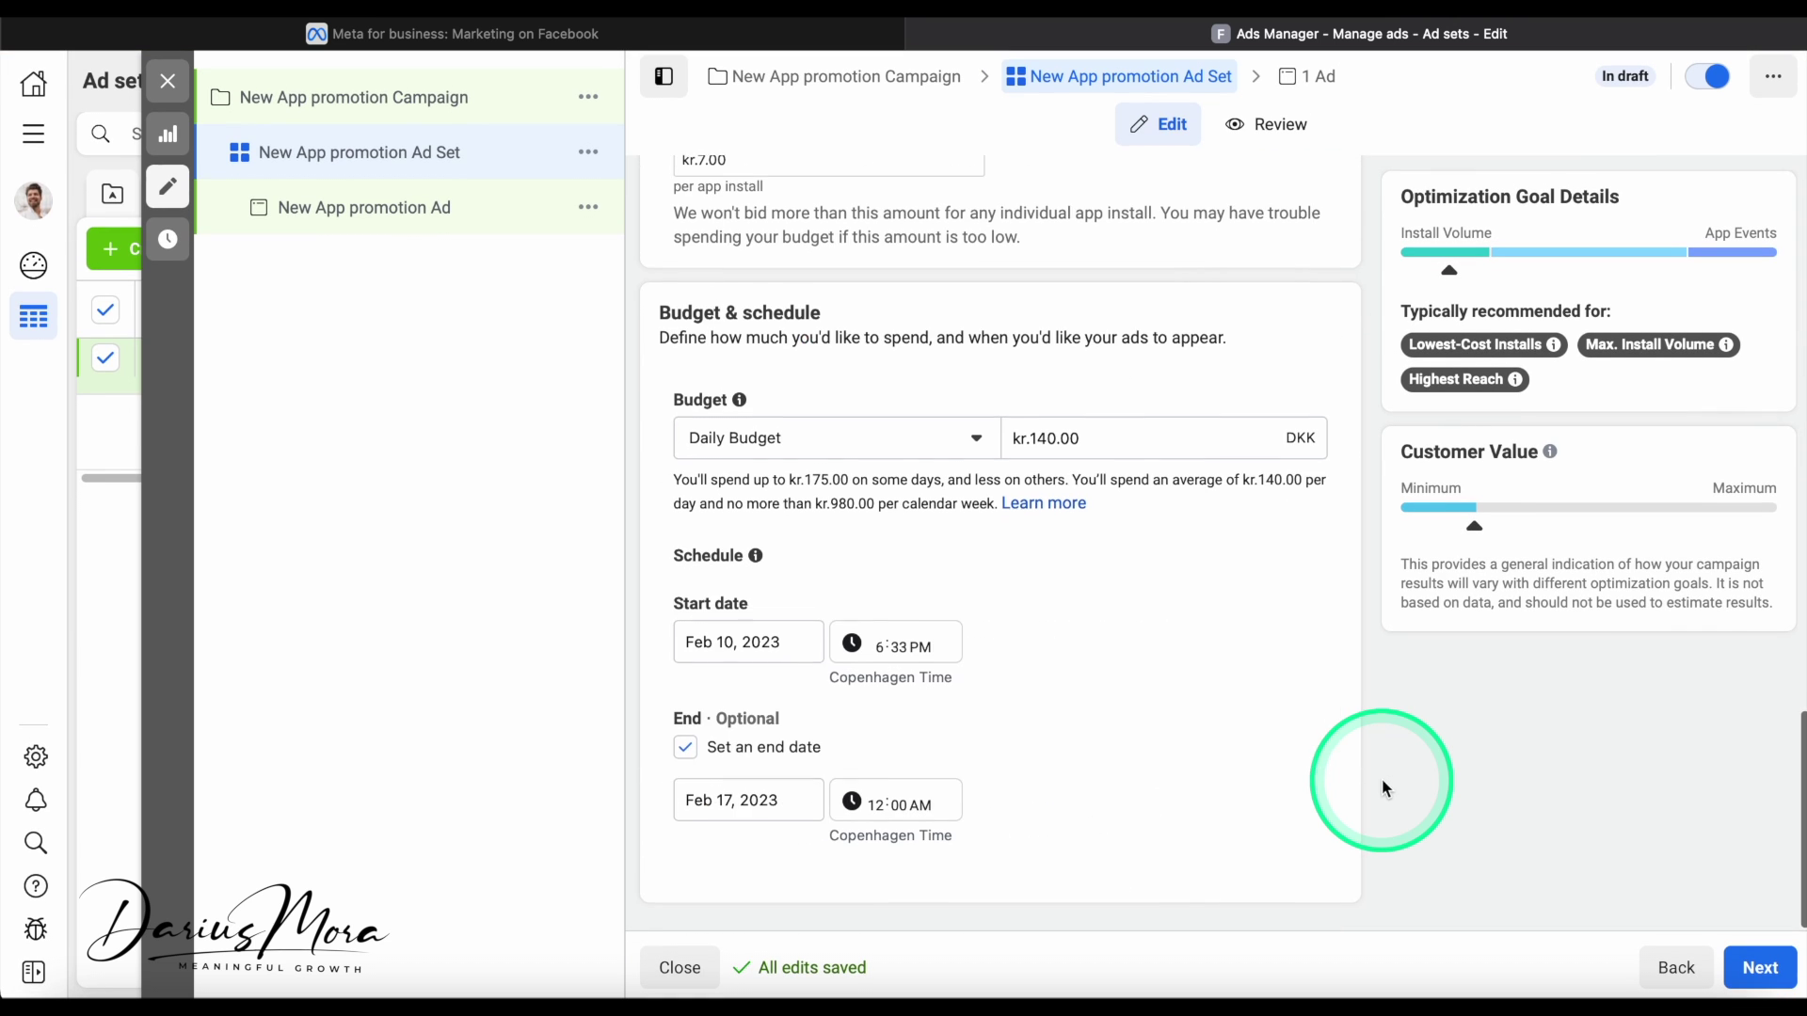
scroll(1245, 664, up, 1)
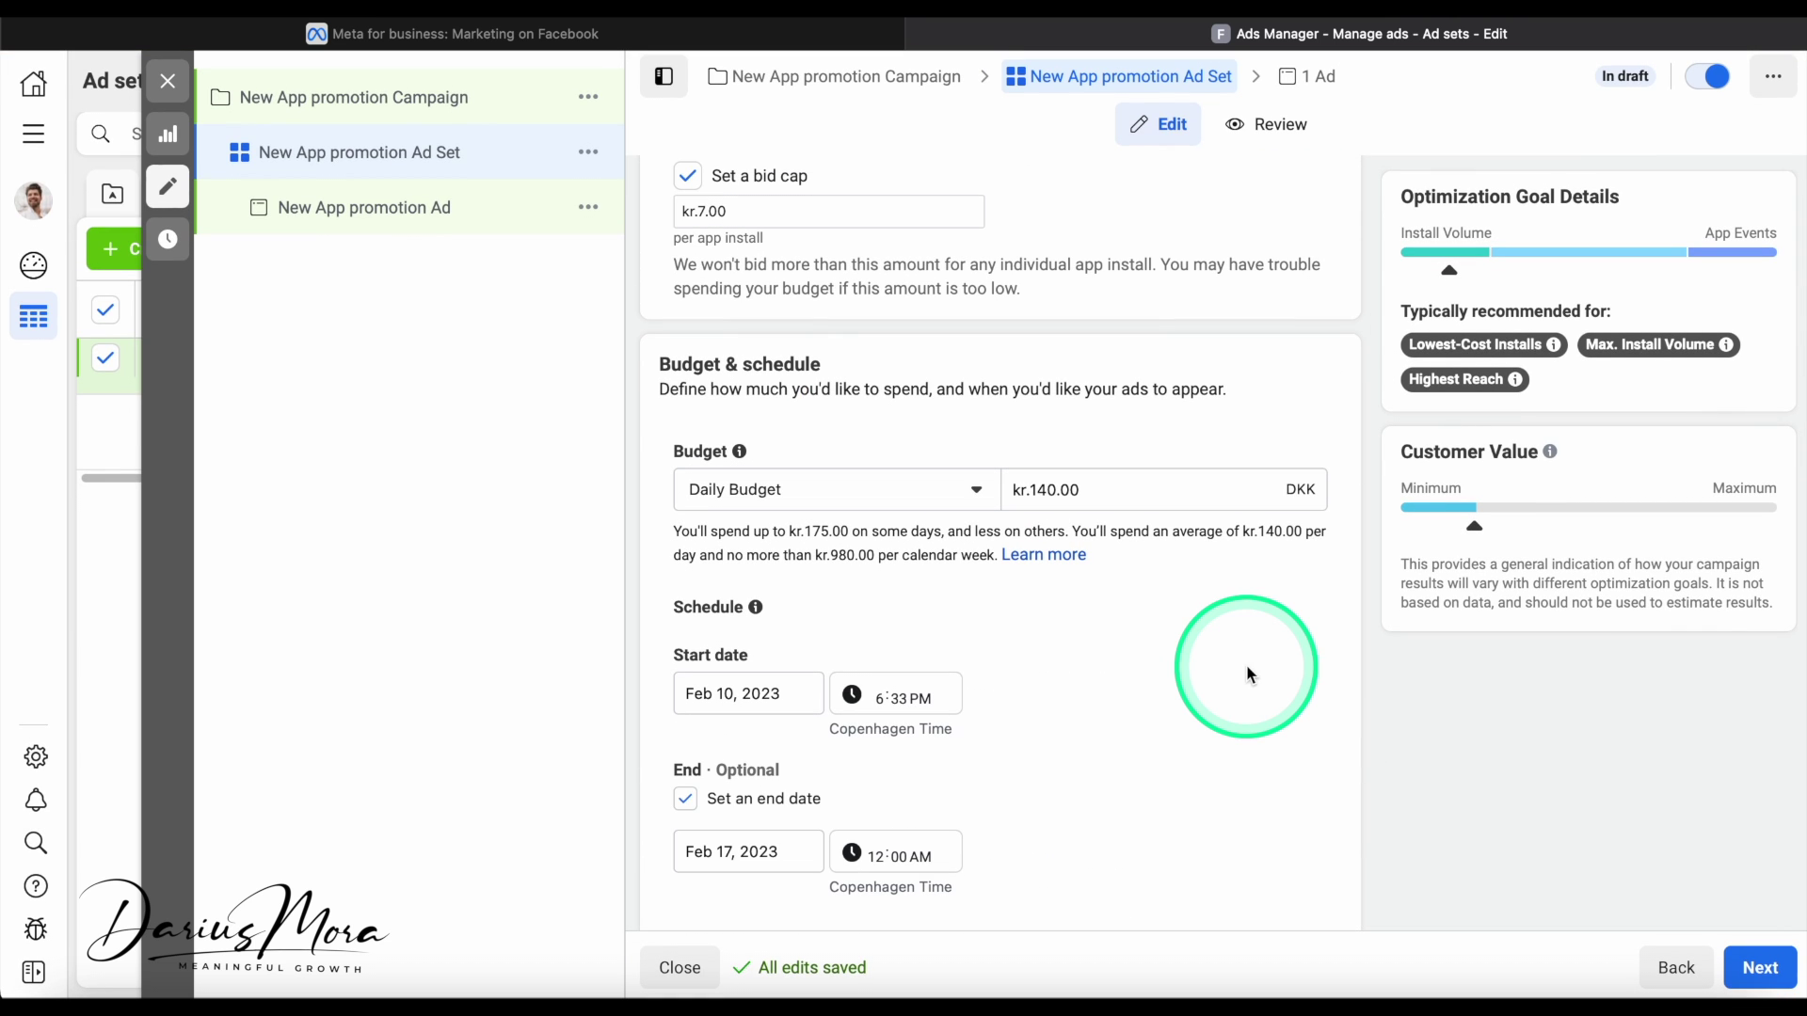
scroll(1327, 788, down, 1)
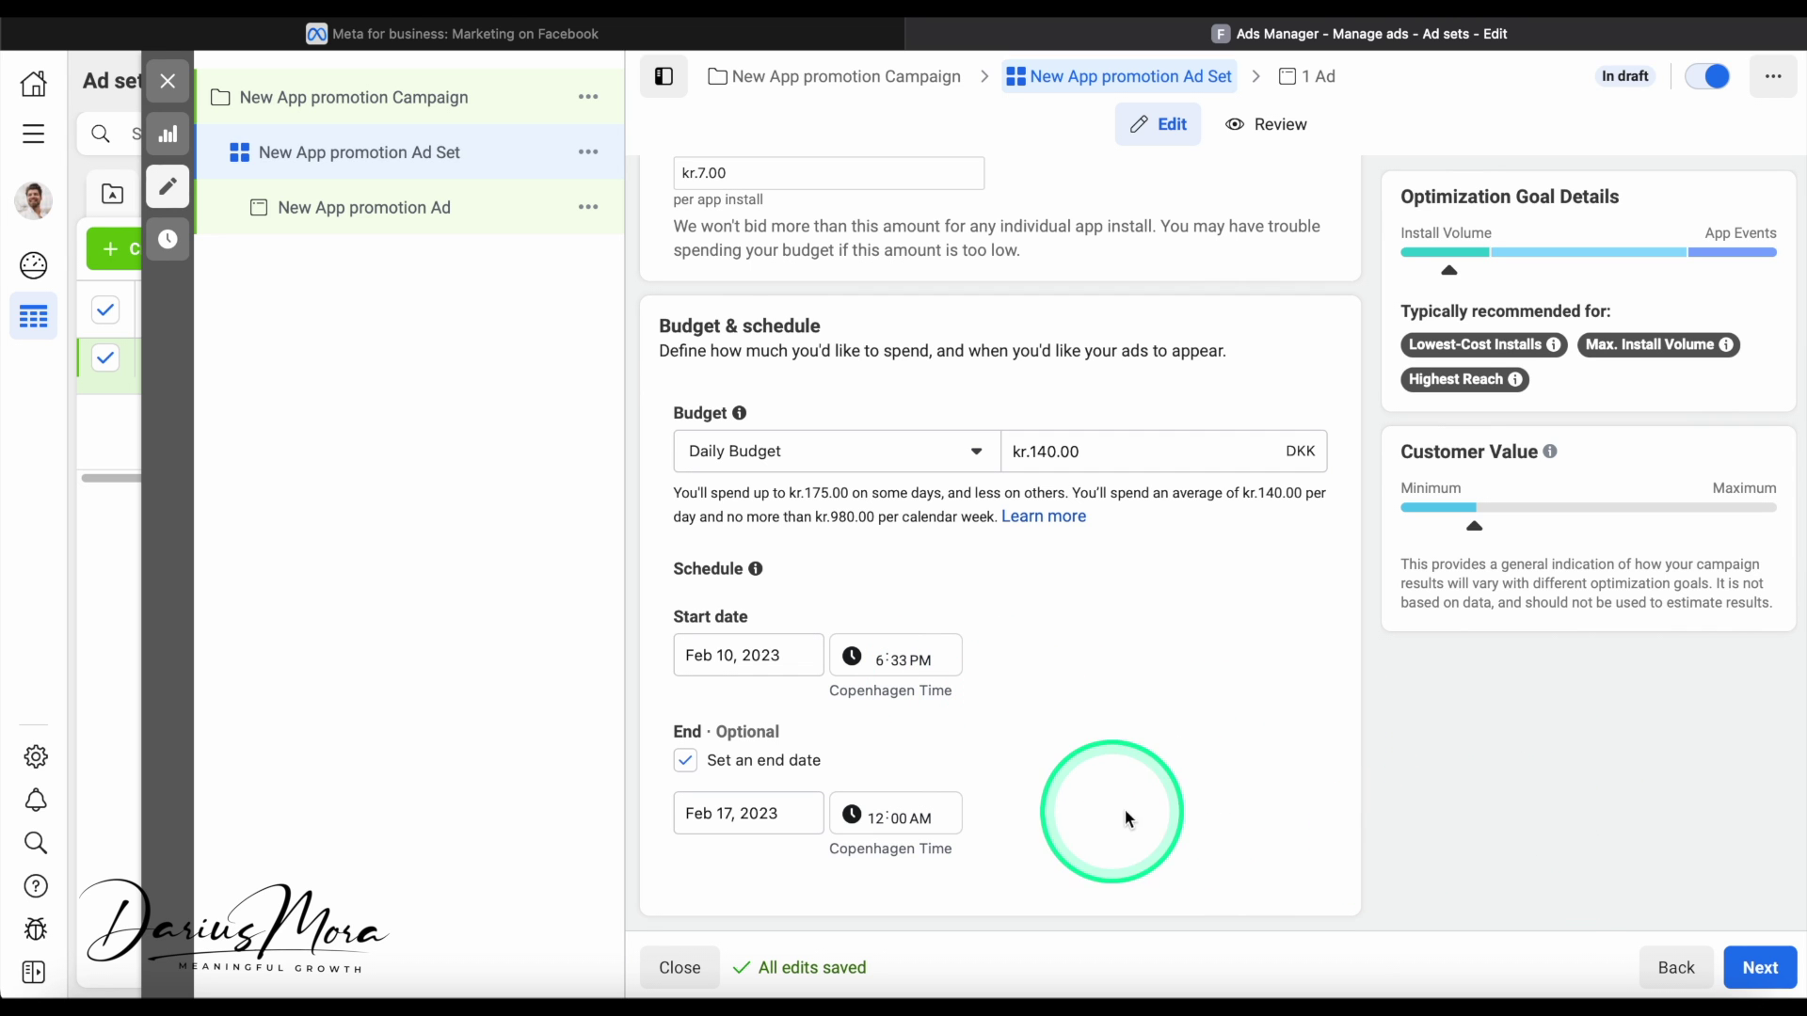
click(1752, 967)
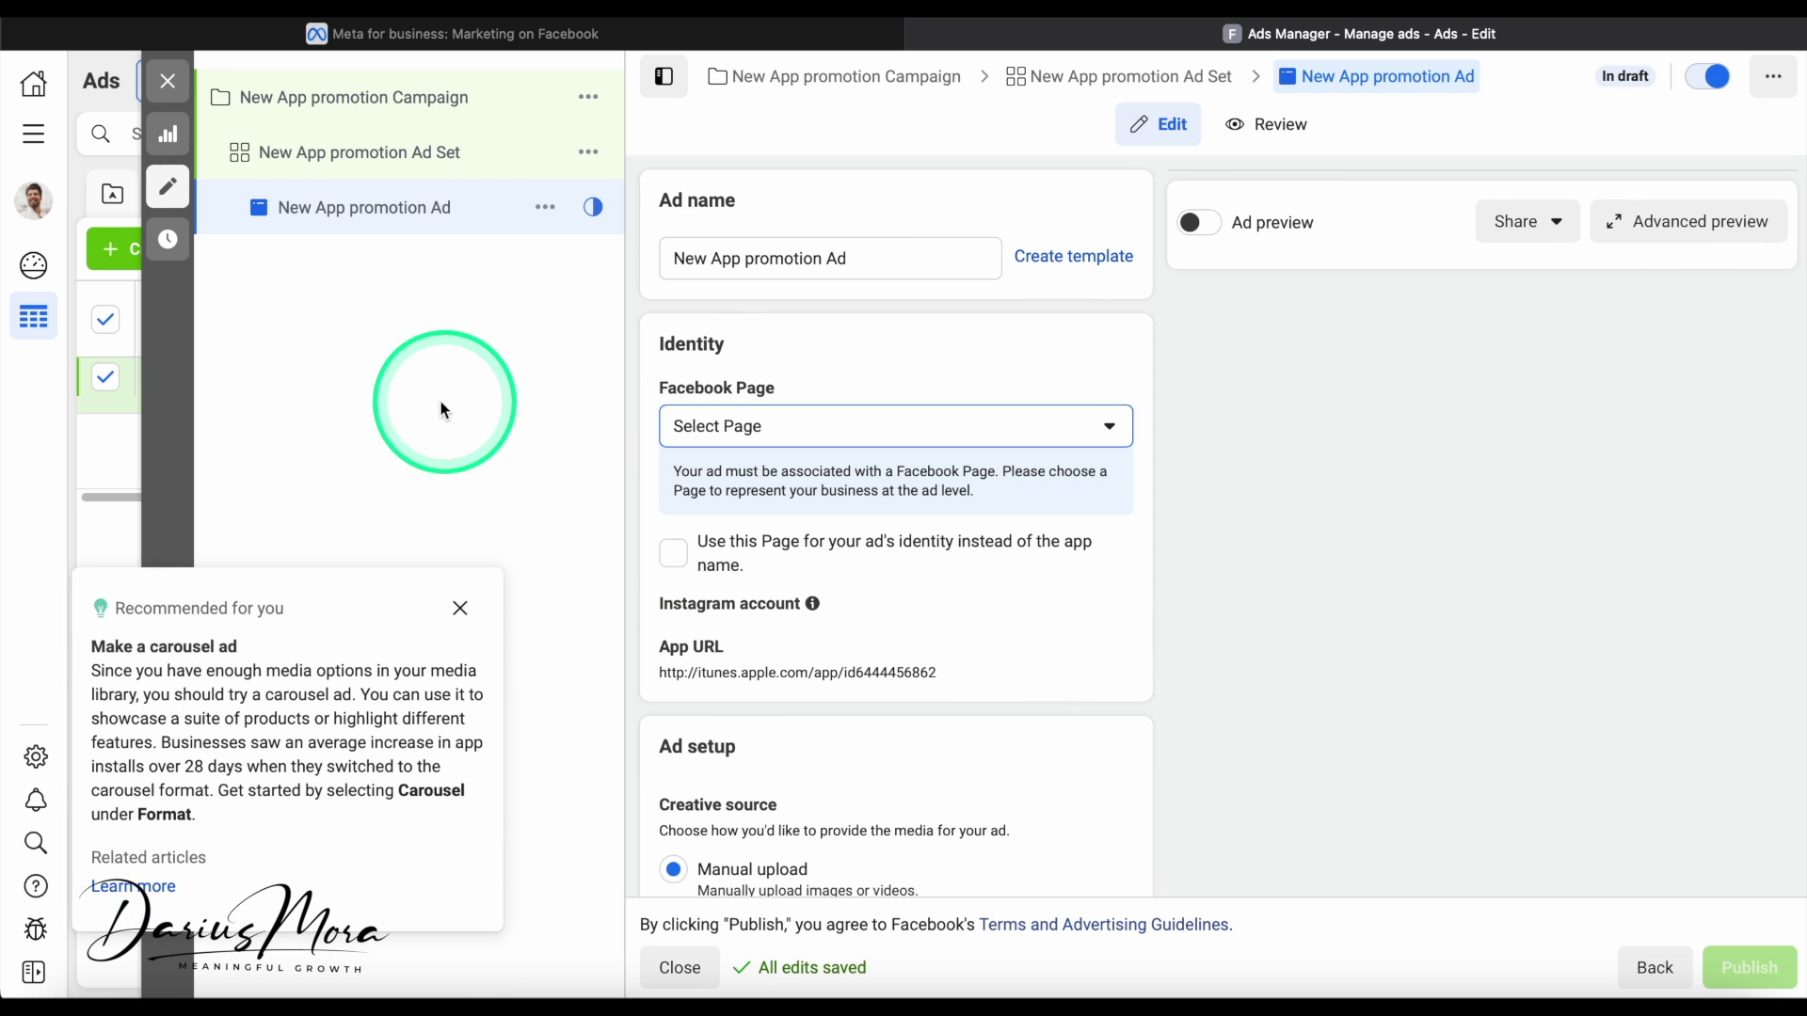
Dismiss the carousel and video recommendations and choose Deep App as the ad's Facebook Page
click(460, 608)
click(460, 645)
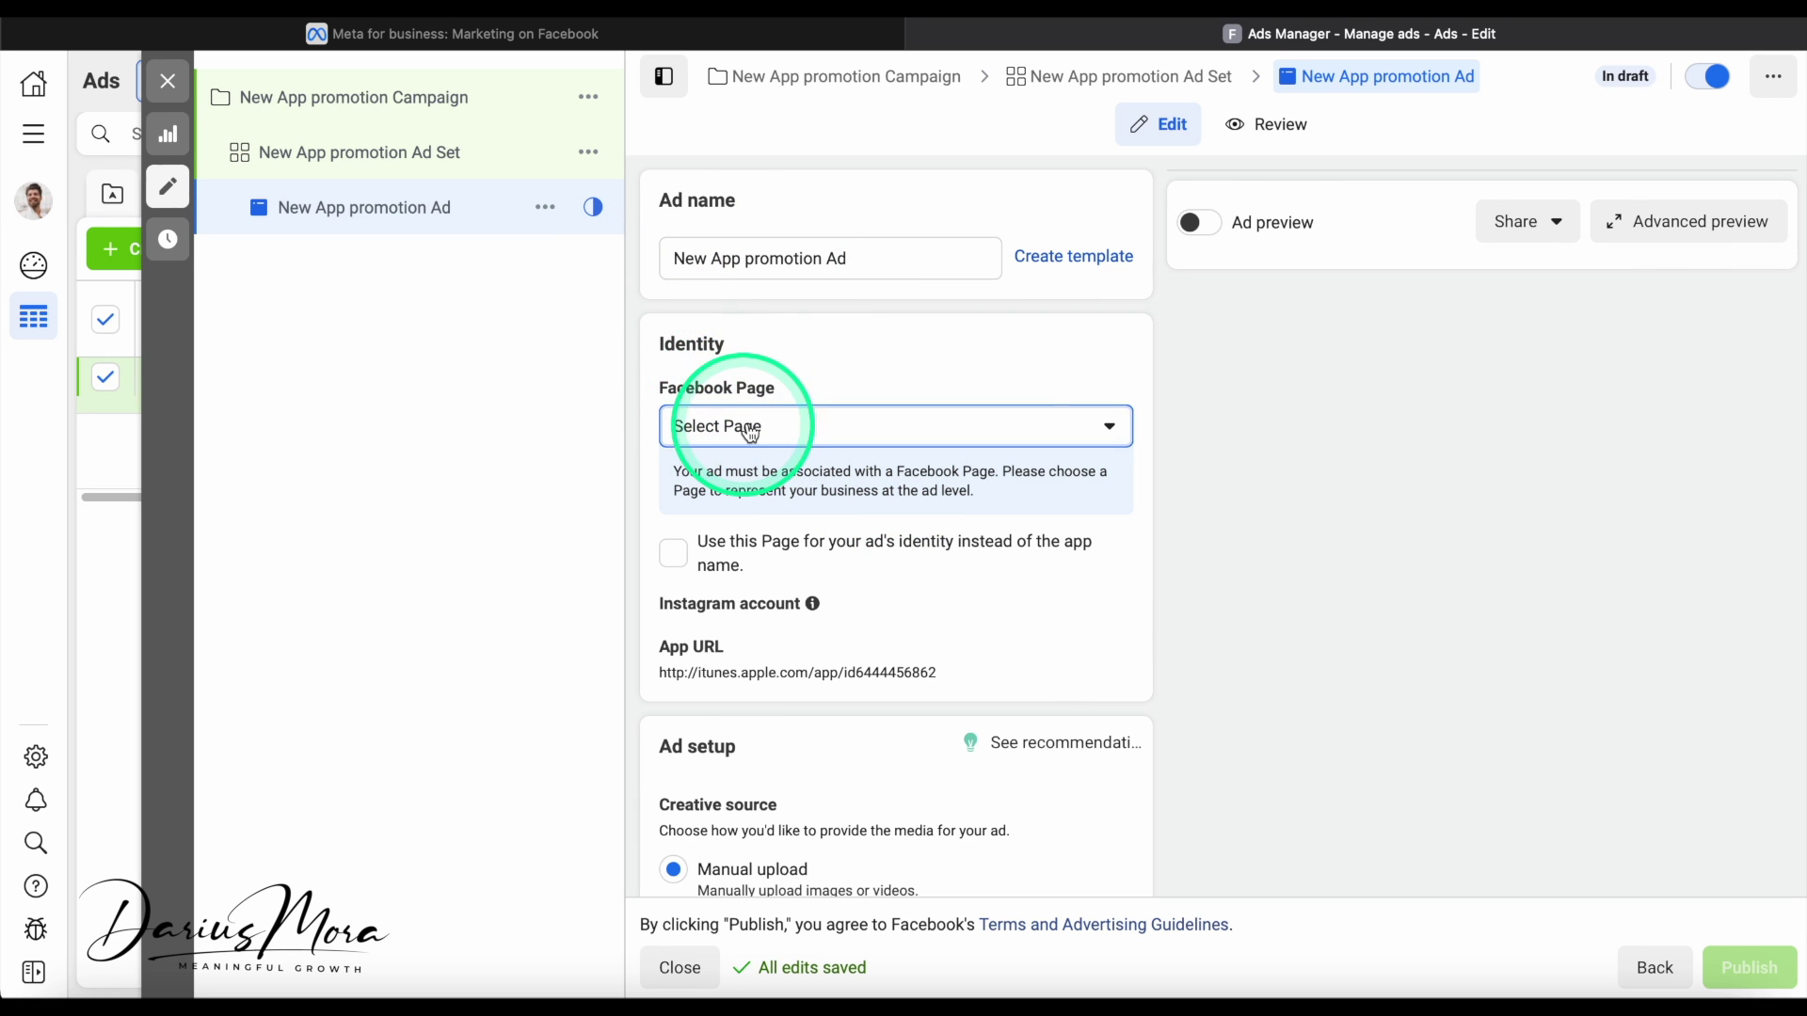
click(828, 423)
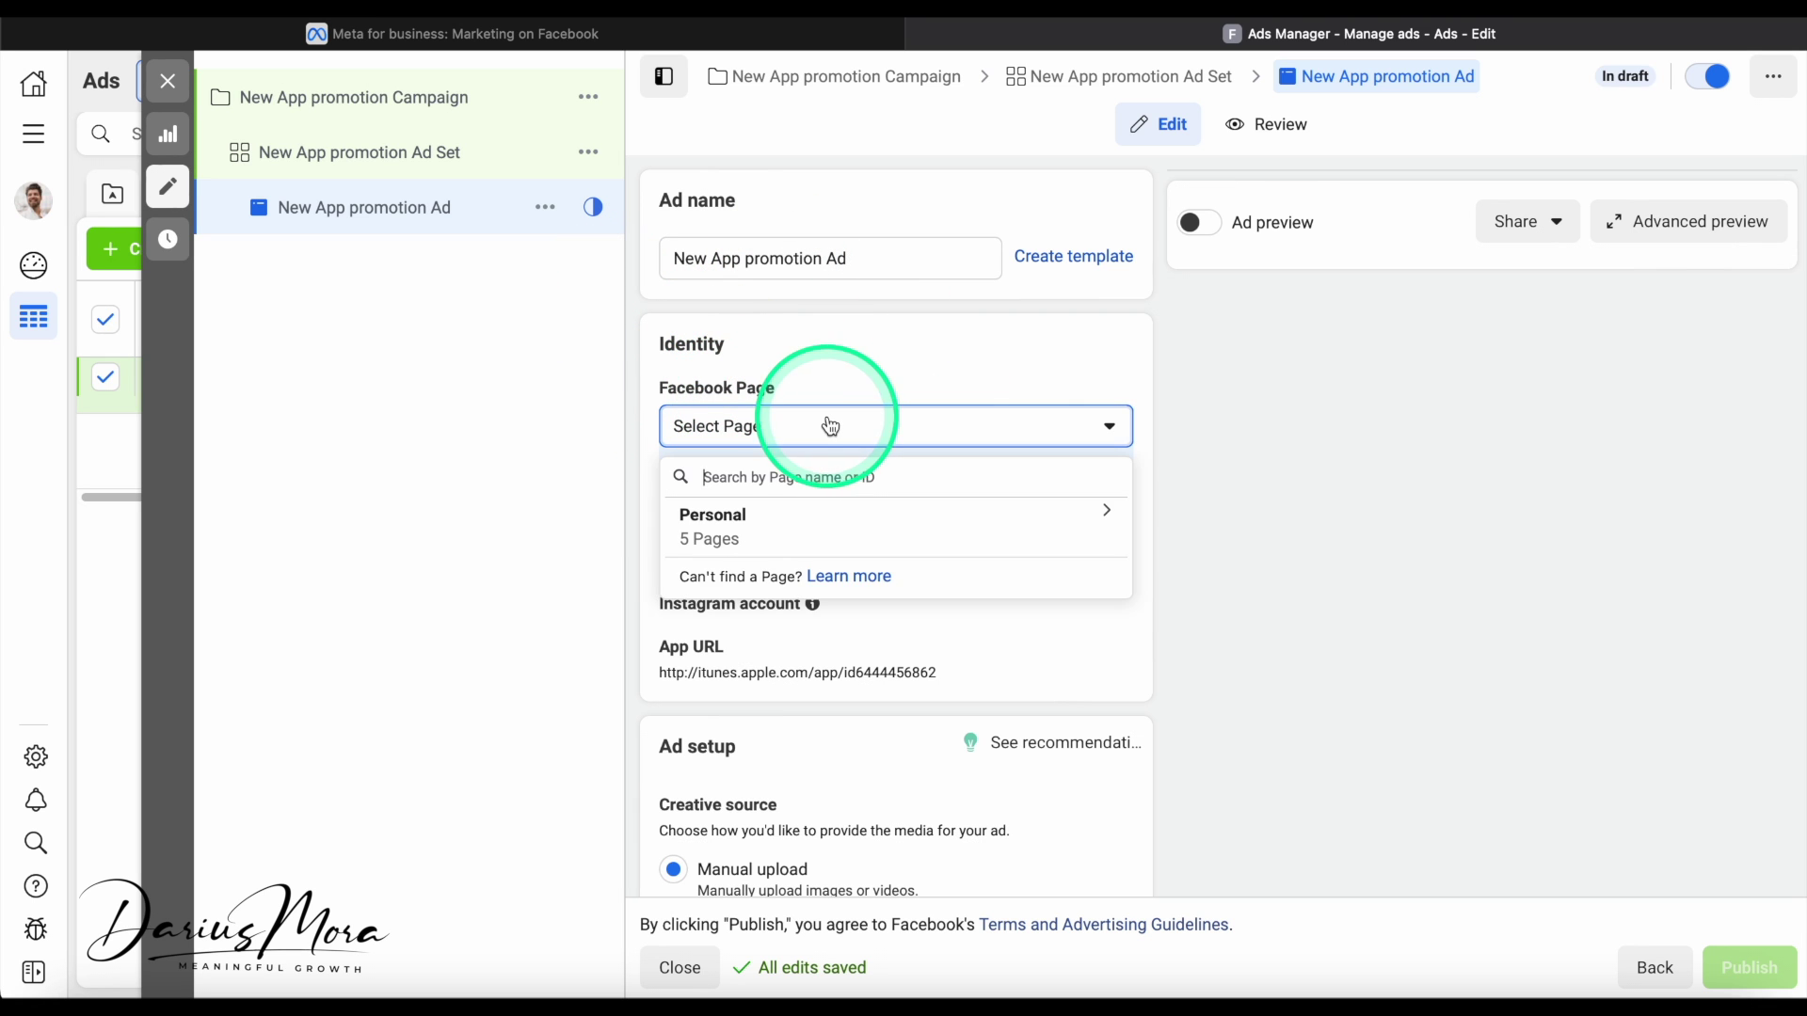
click(1269, 482)
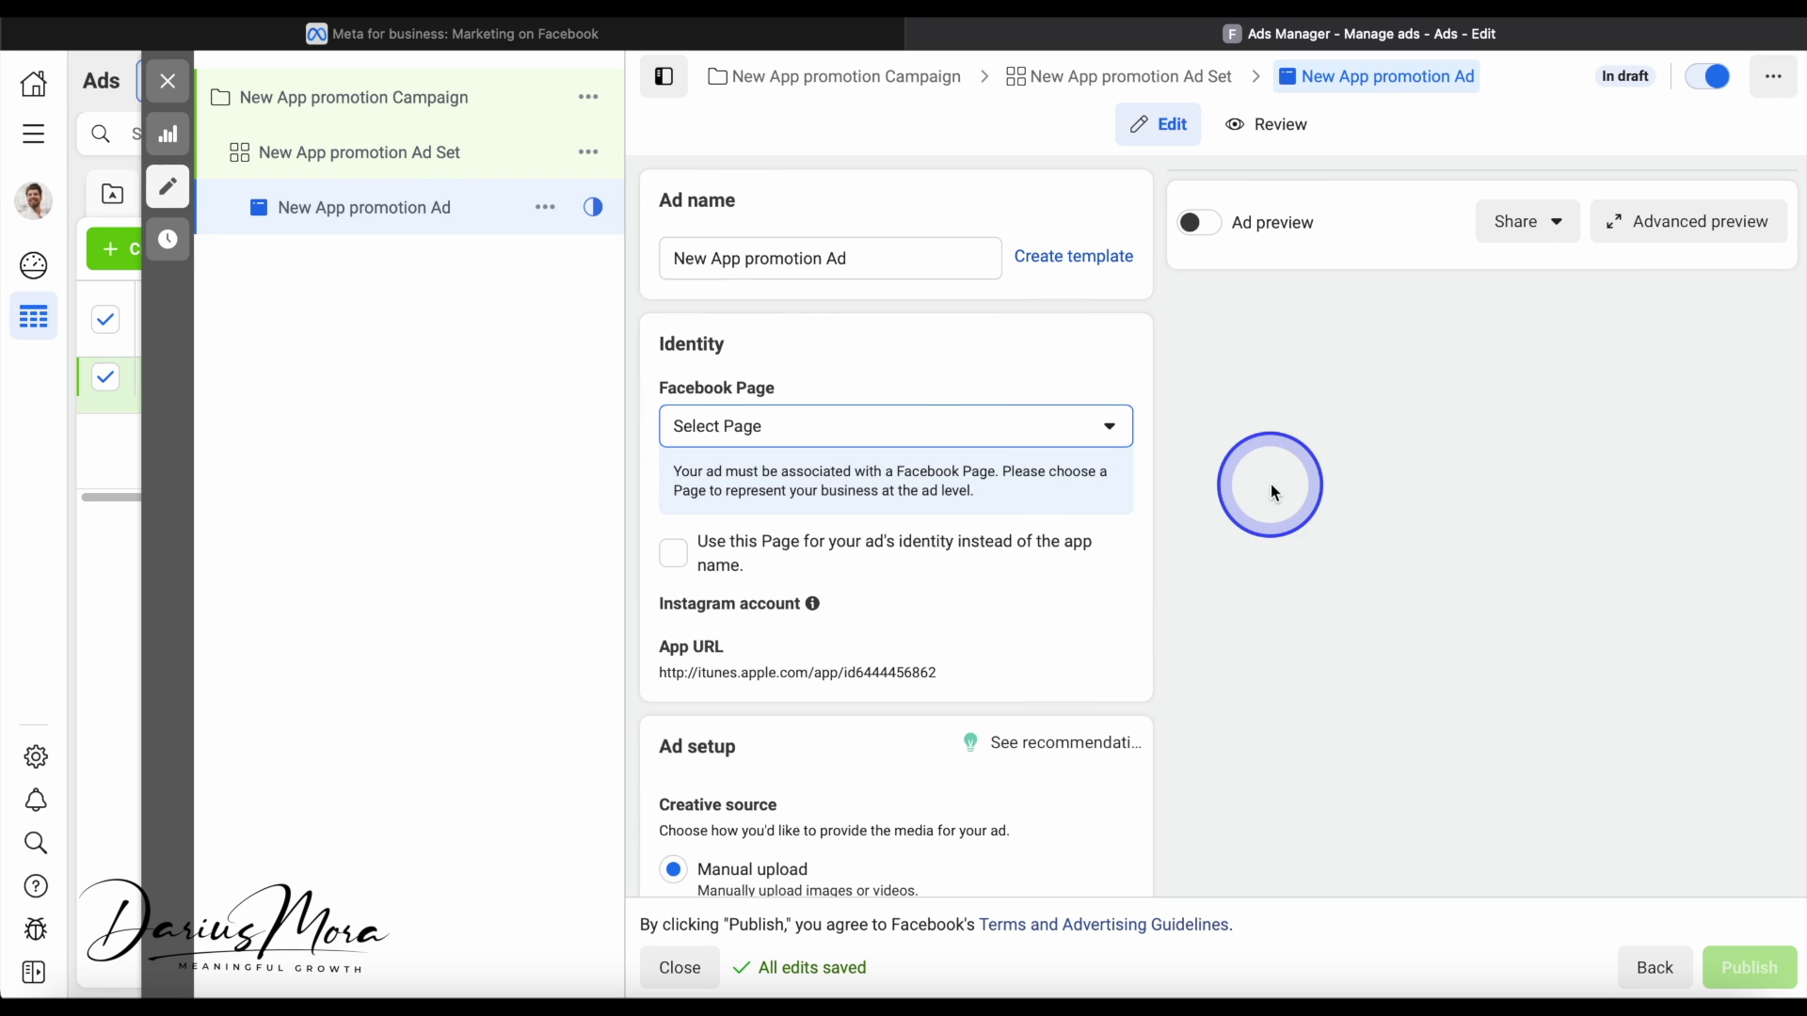
click(1049, 437)
click(936, 537)
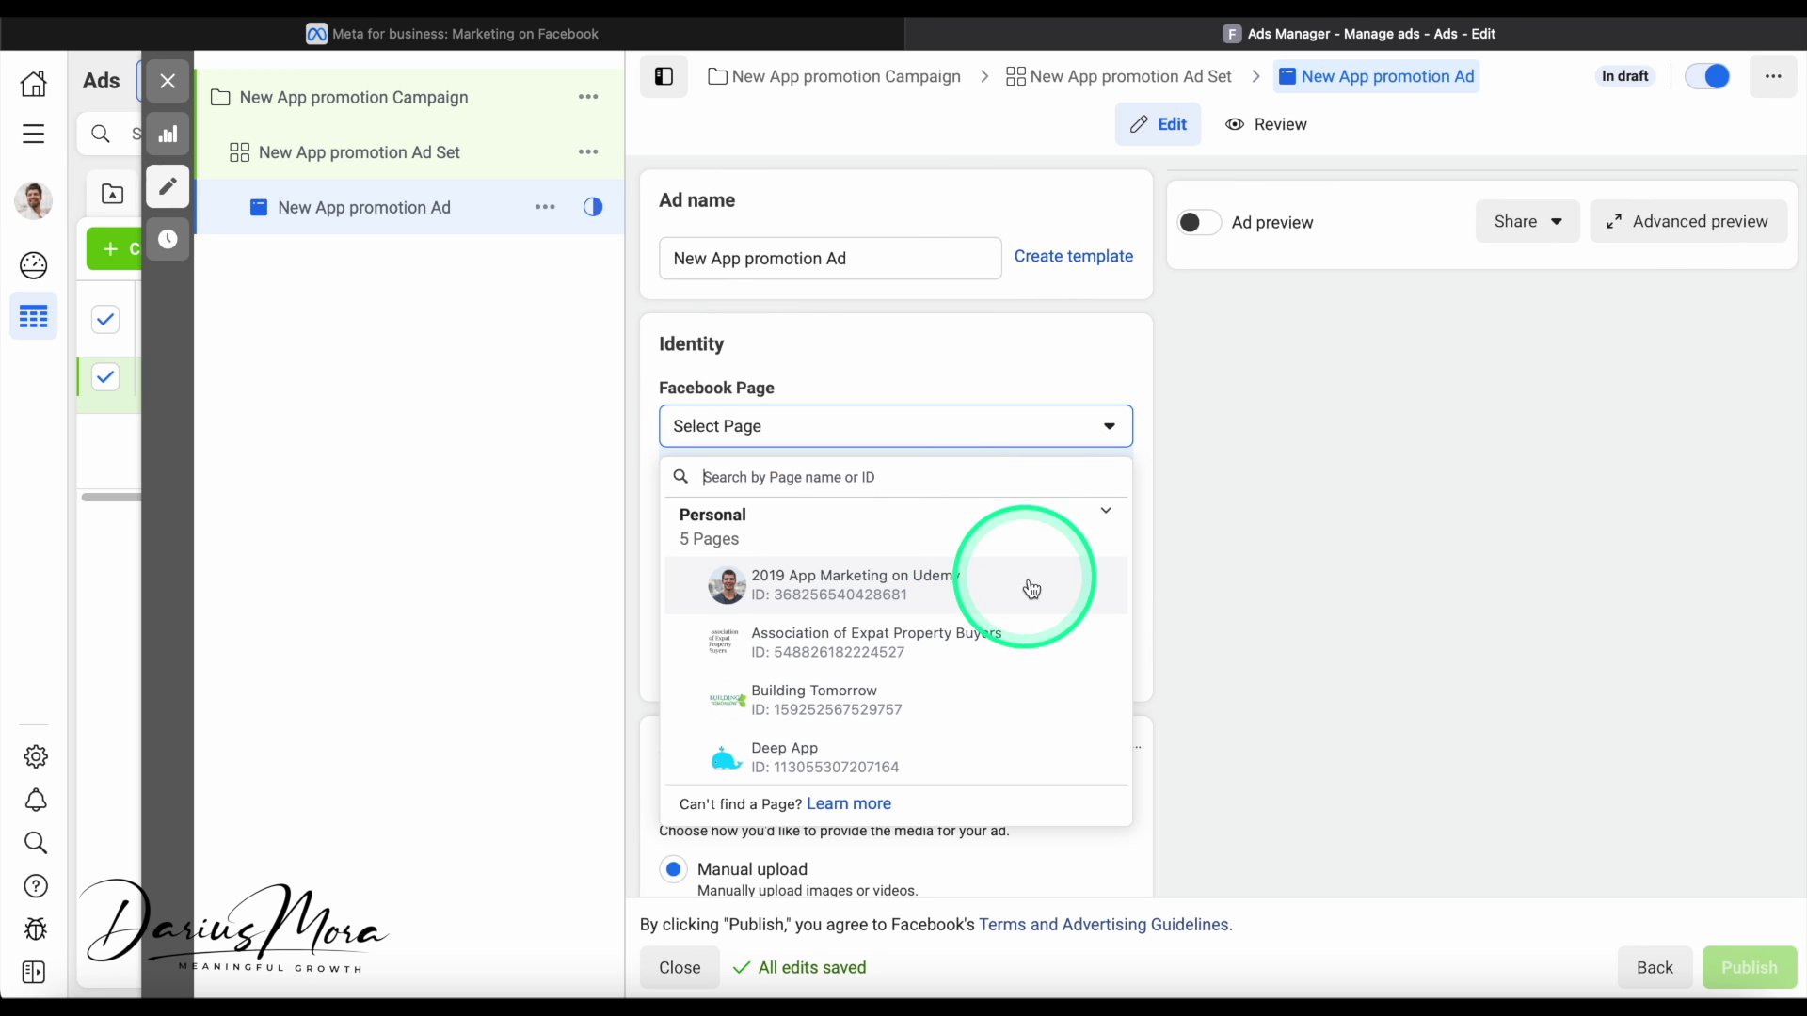
scroll(957, 743, down, 1)
click(811, 697)
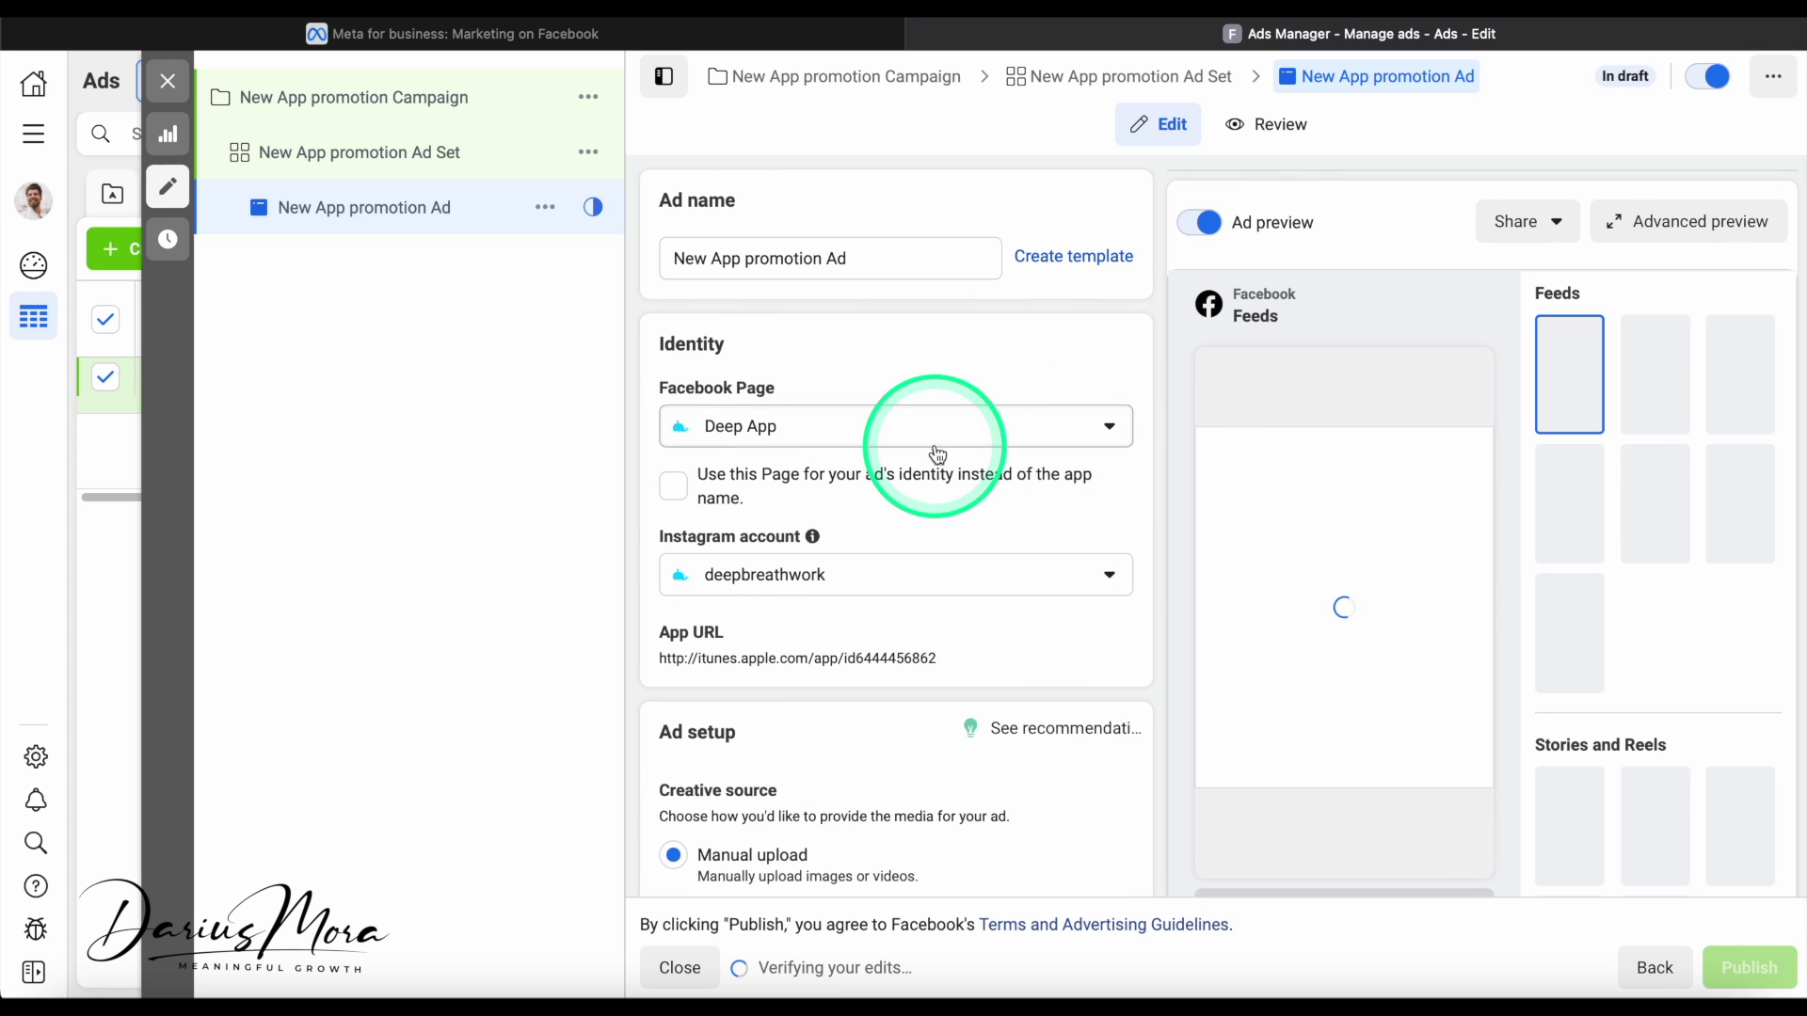
mouse_move(787, 387)
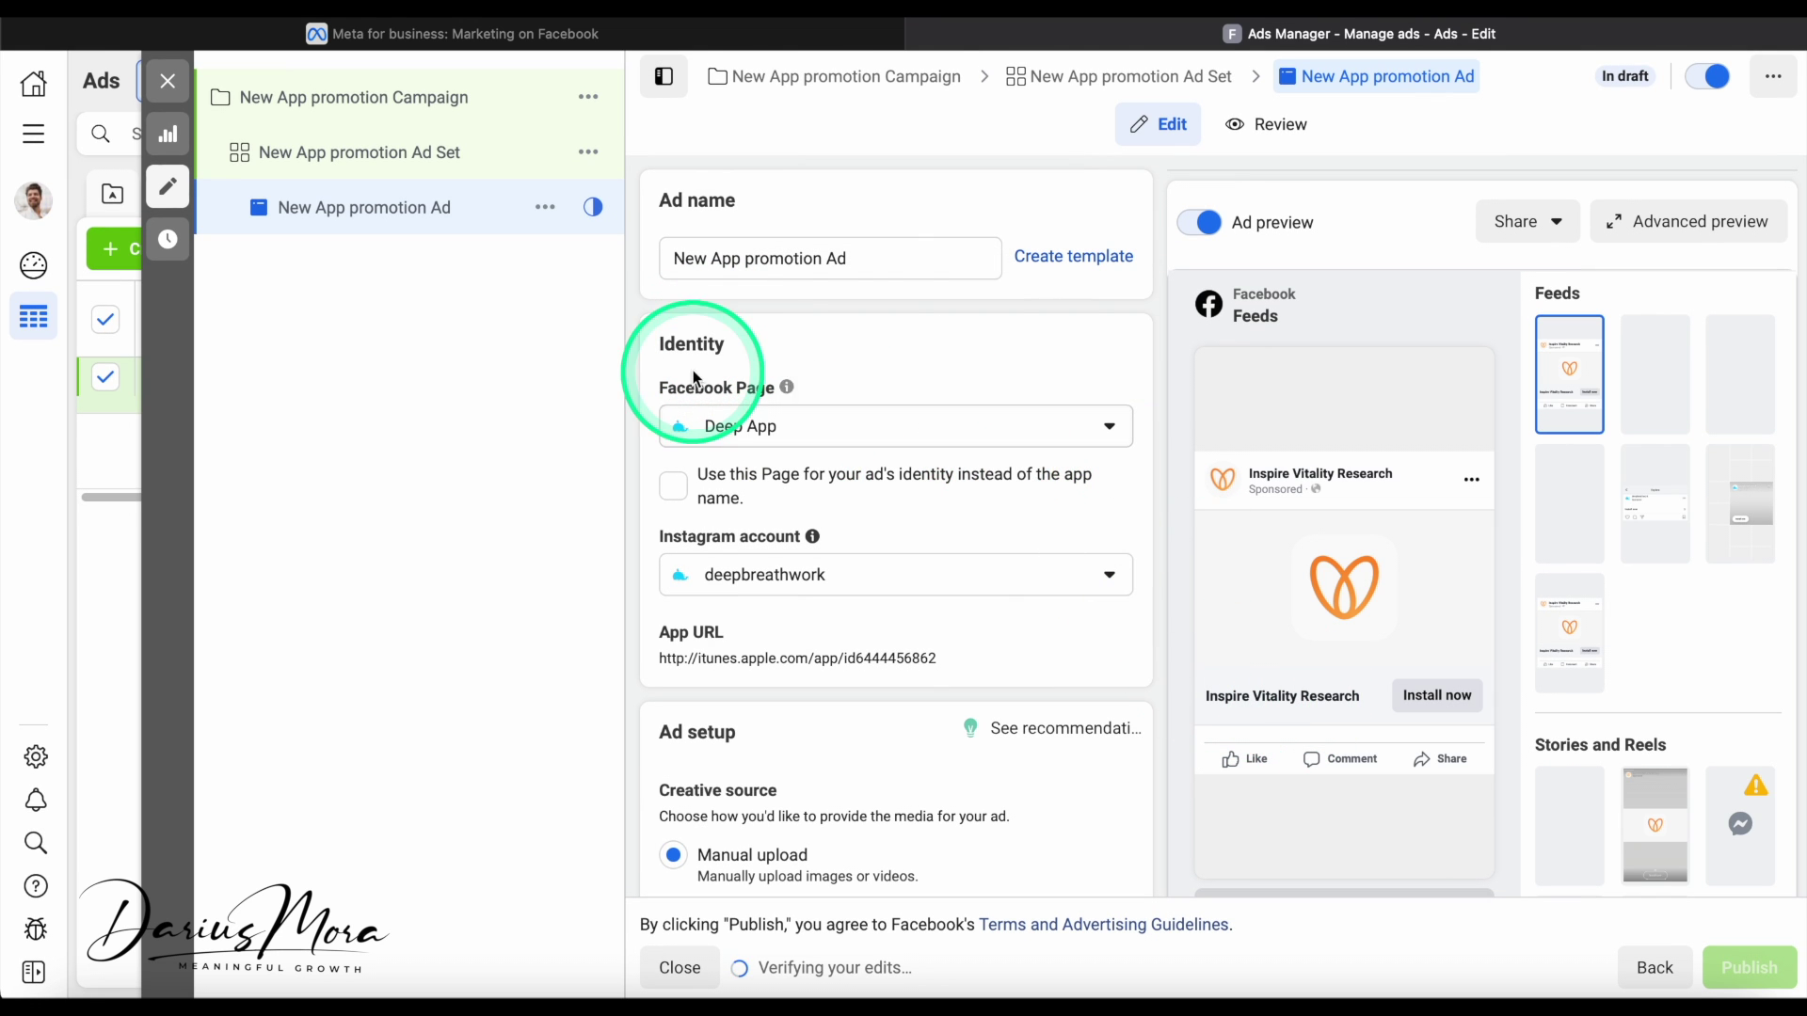
mouse_move(1356, 596)
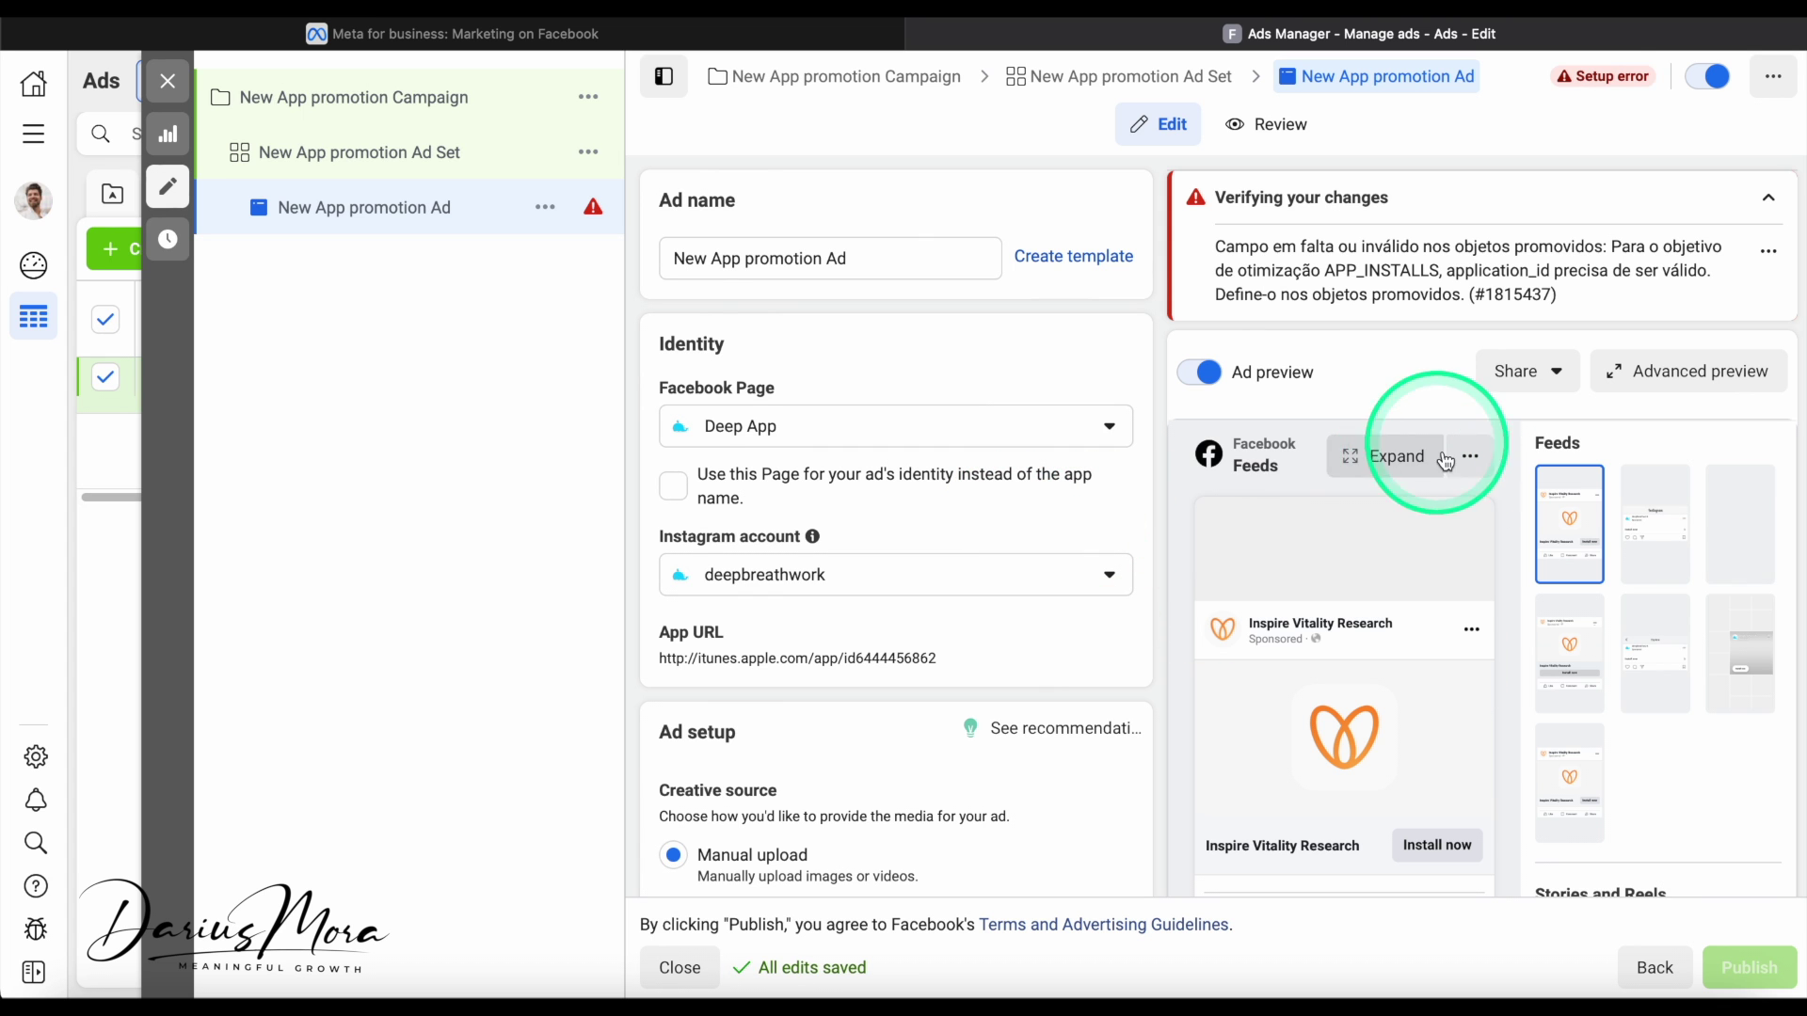
Collapse the setup error details and review the Identity and Ad setup sections
scroll(986, 585, down, 2)
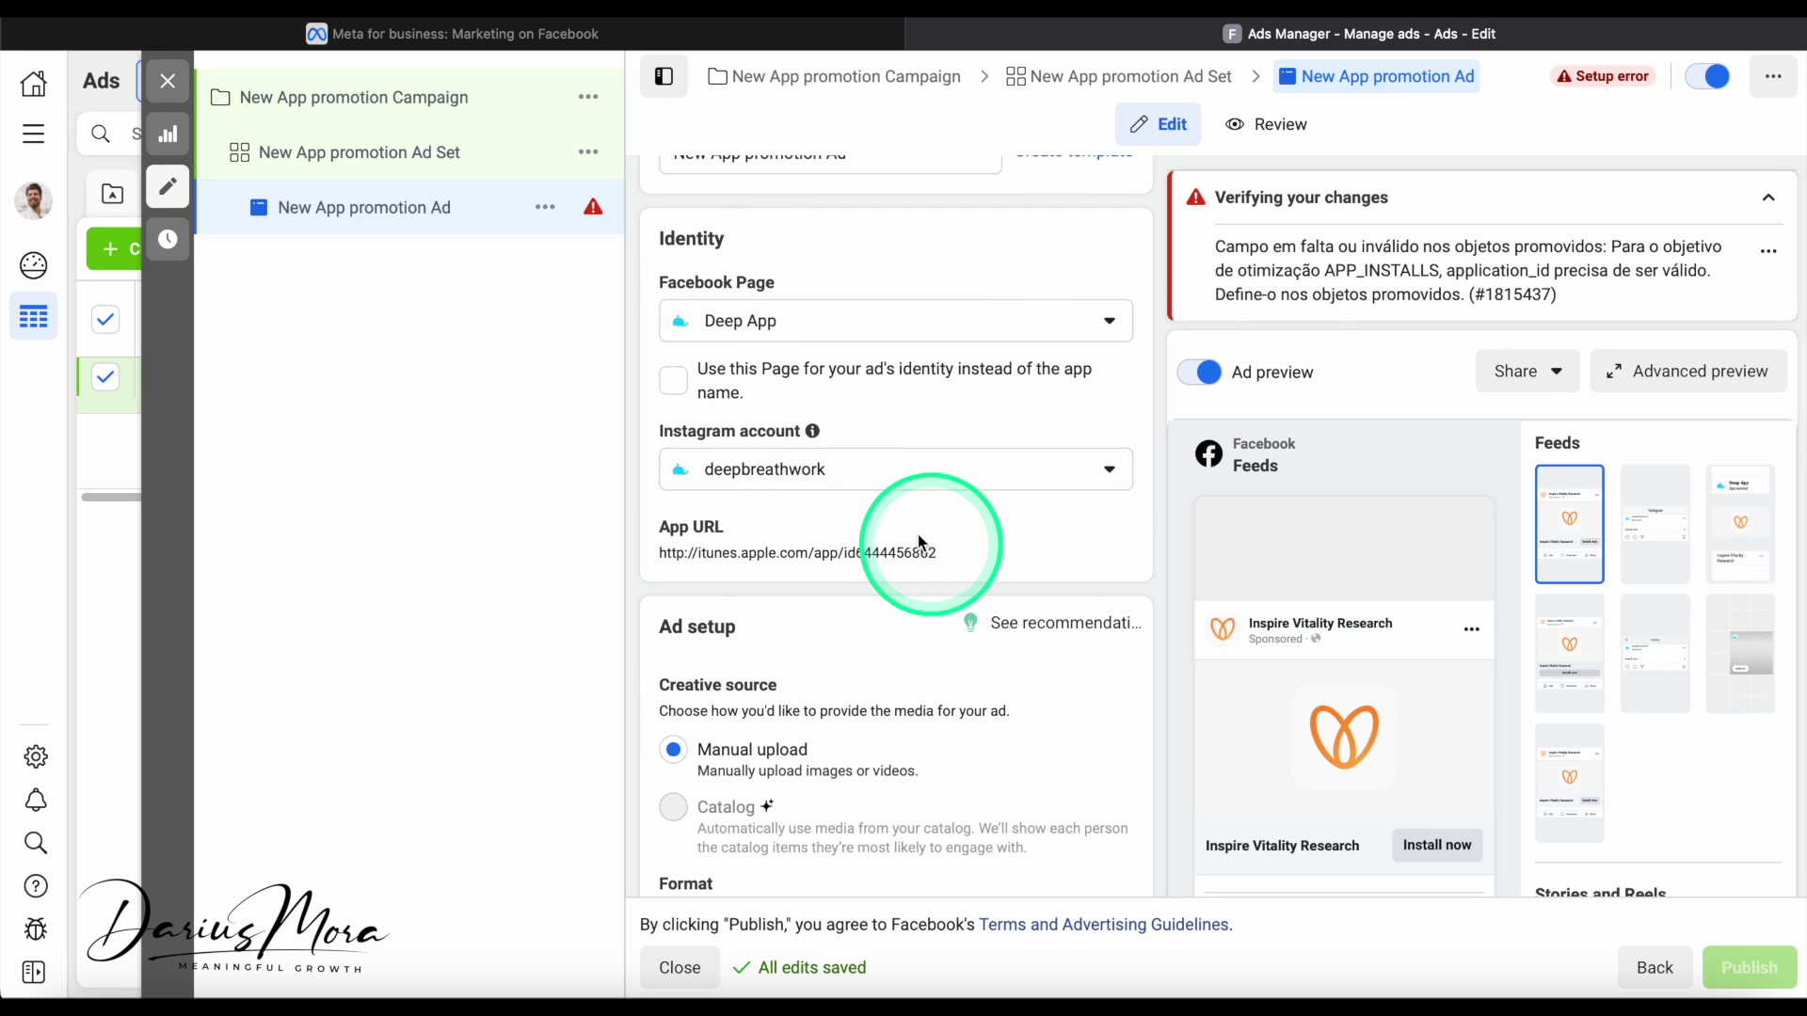
scroll(917, 533, up, 1)
scroll(919, 537, up, 1)
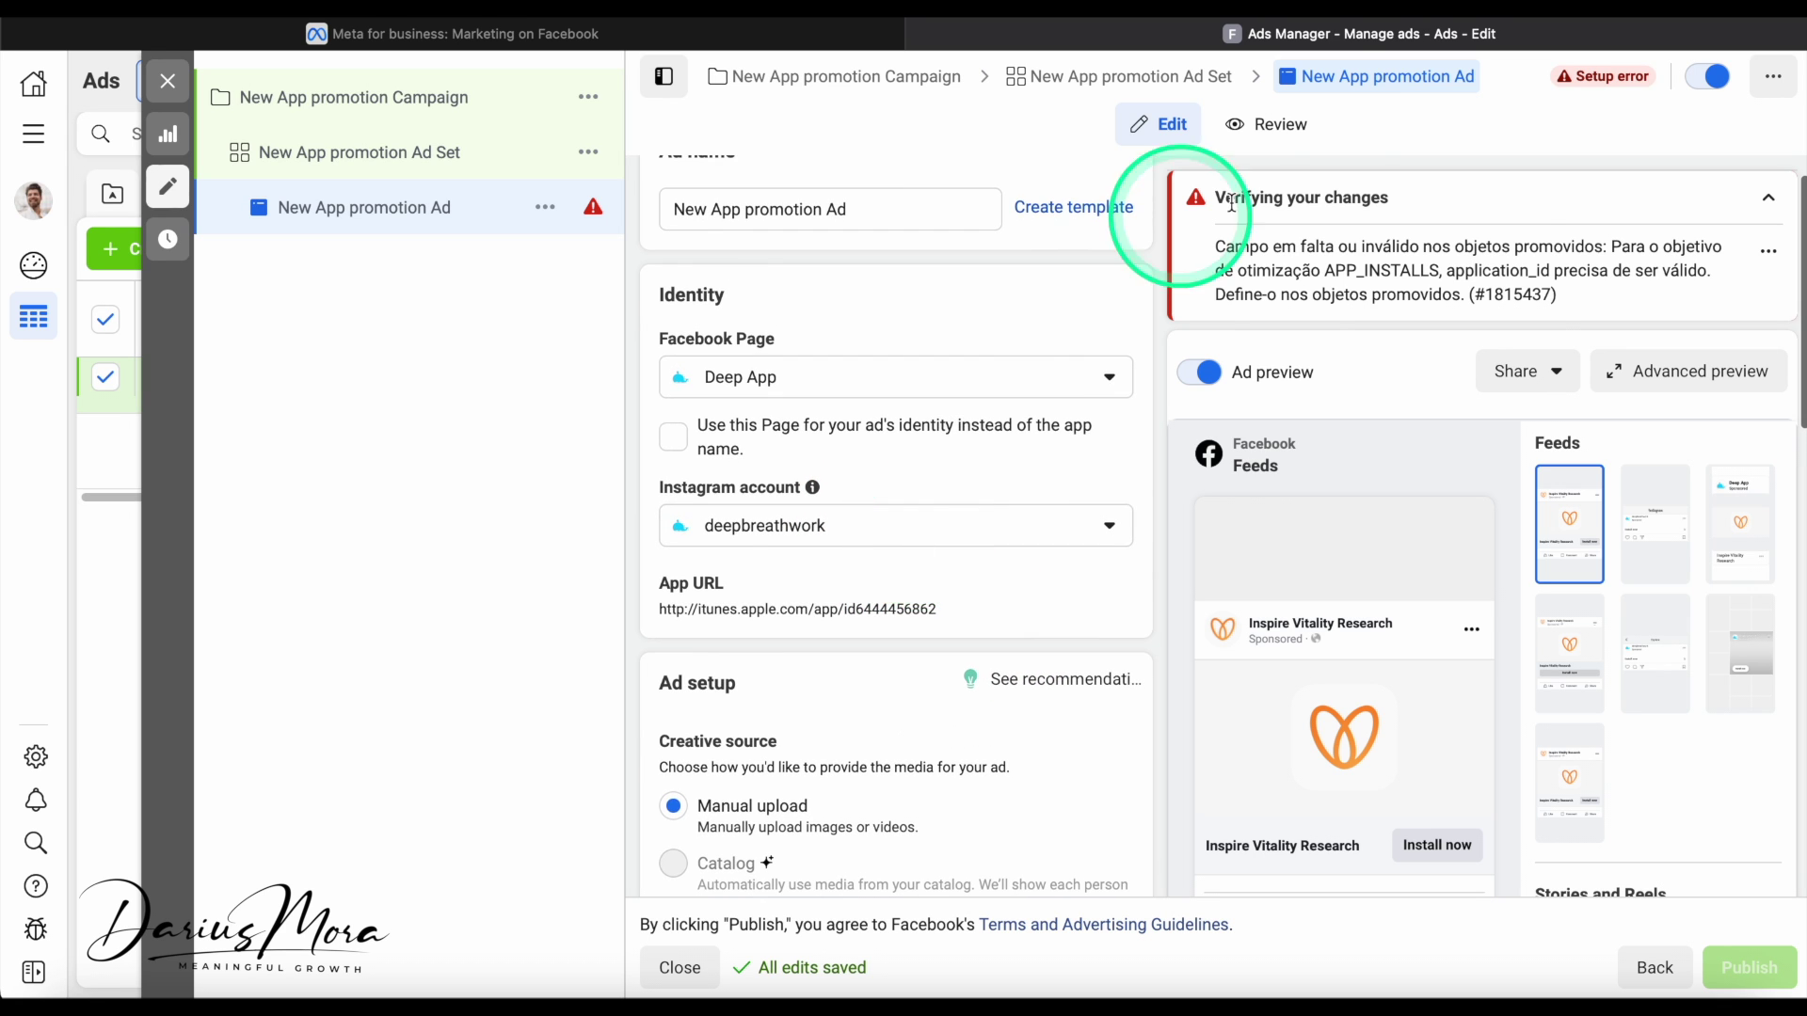
click(1769, 253)
click(1761, 201)
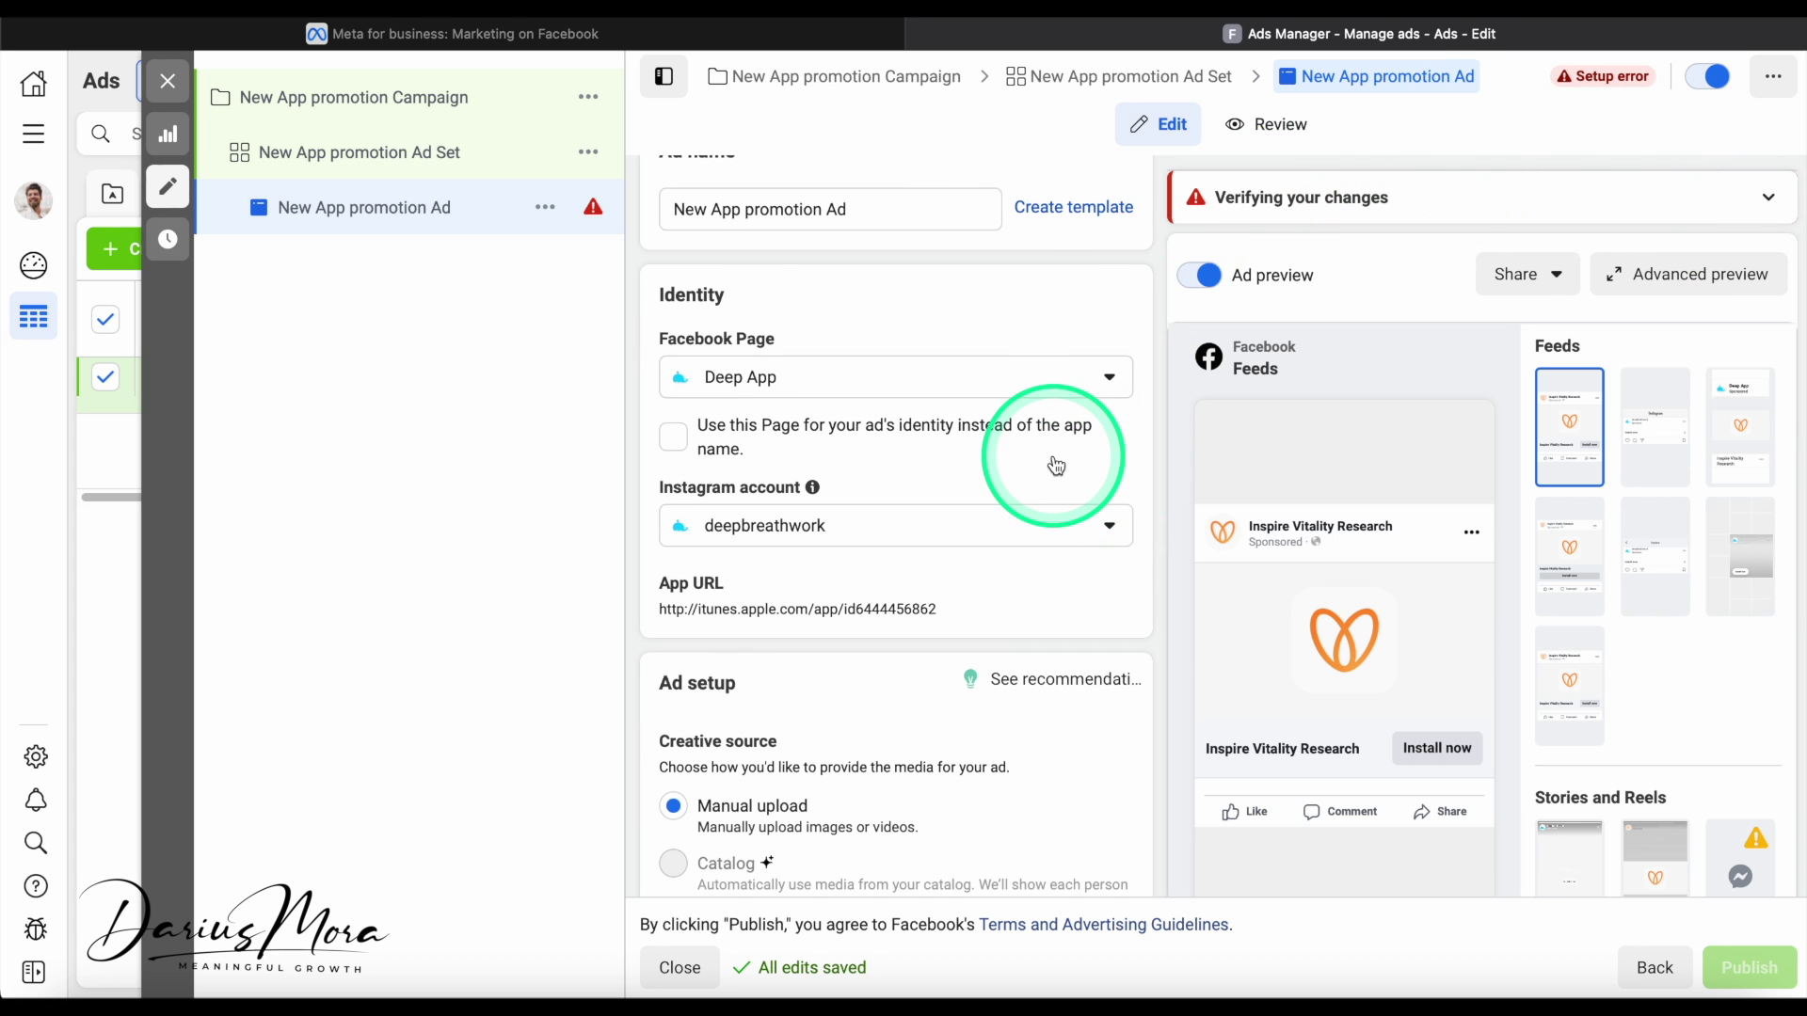
scroll(1056, 465, down, 3)
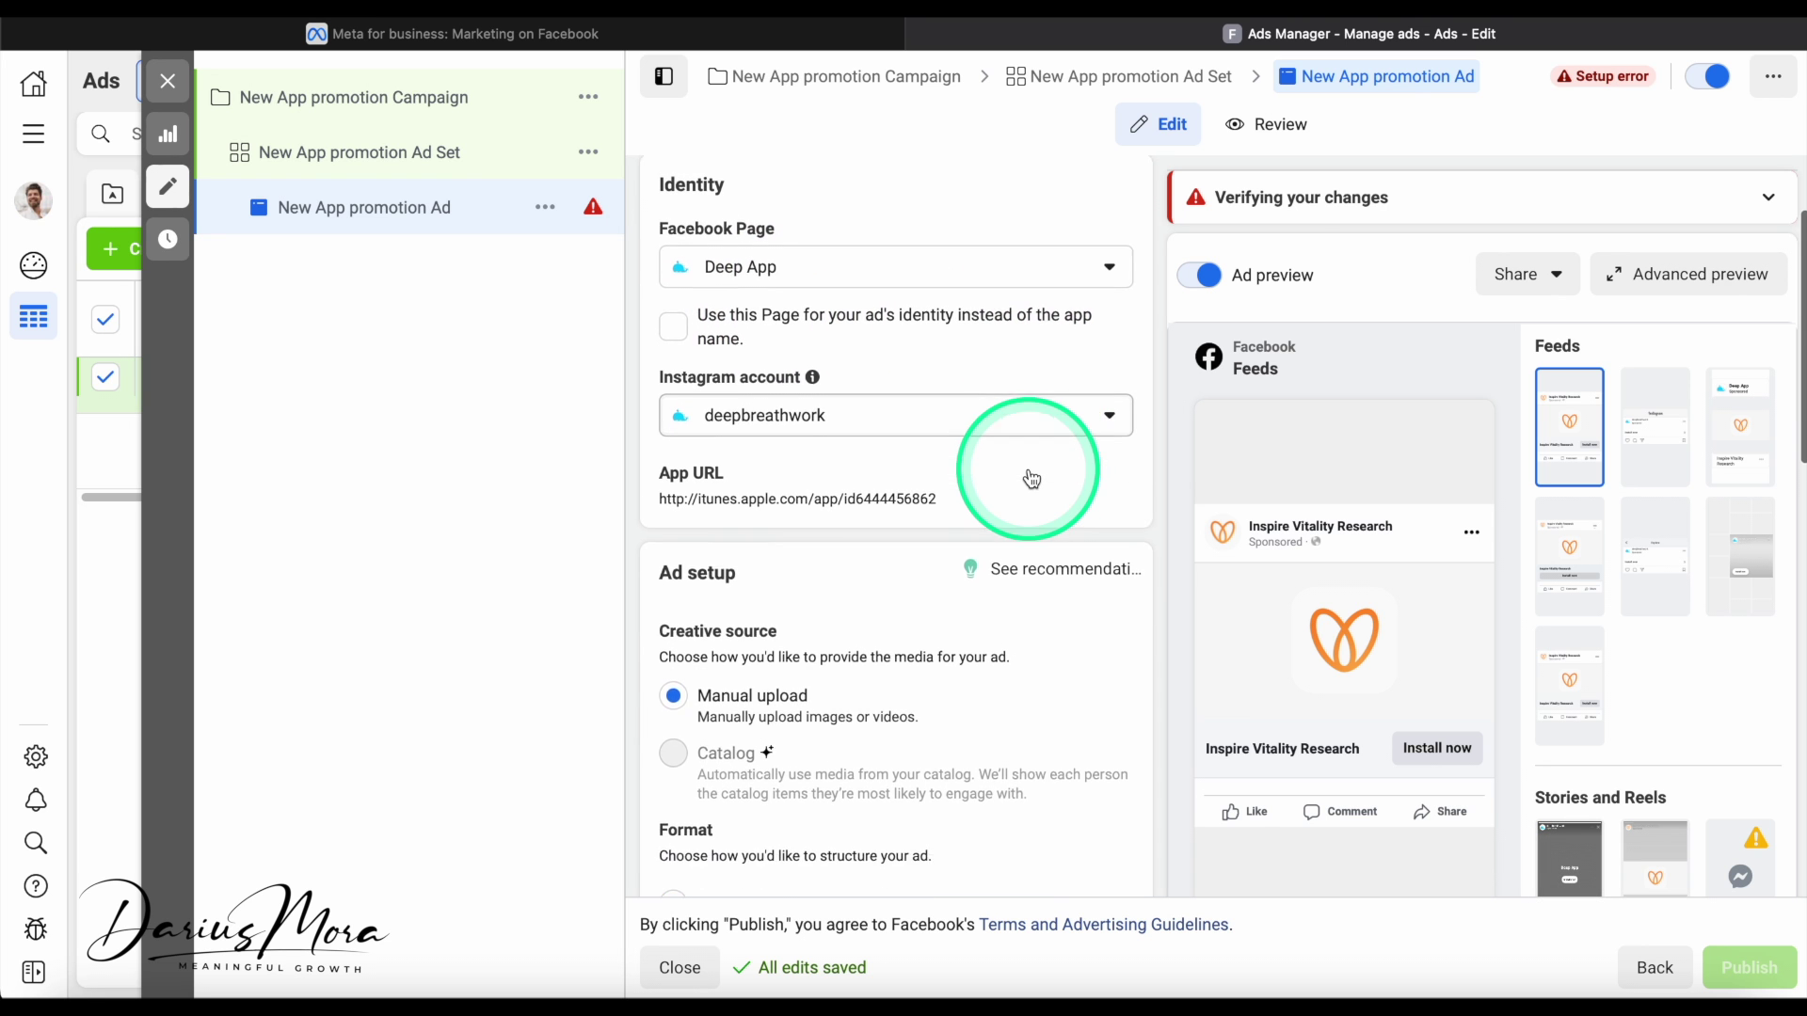
scroll(1026, 470, down, 2)
scroll(828, 331, up, 3)
mouse_move(756, 264)
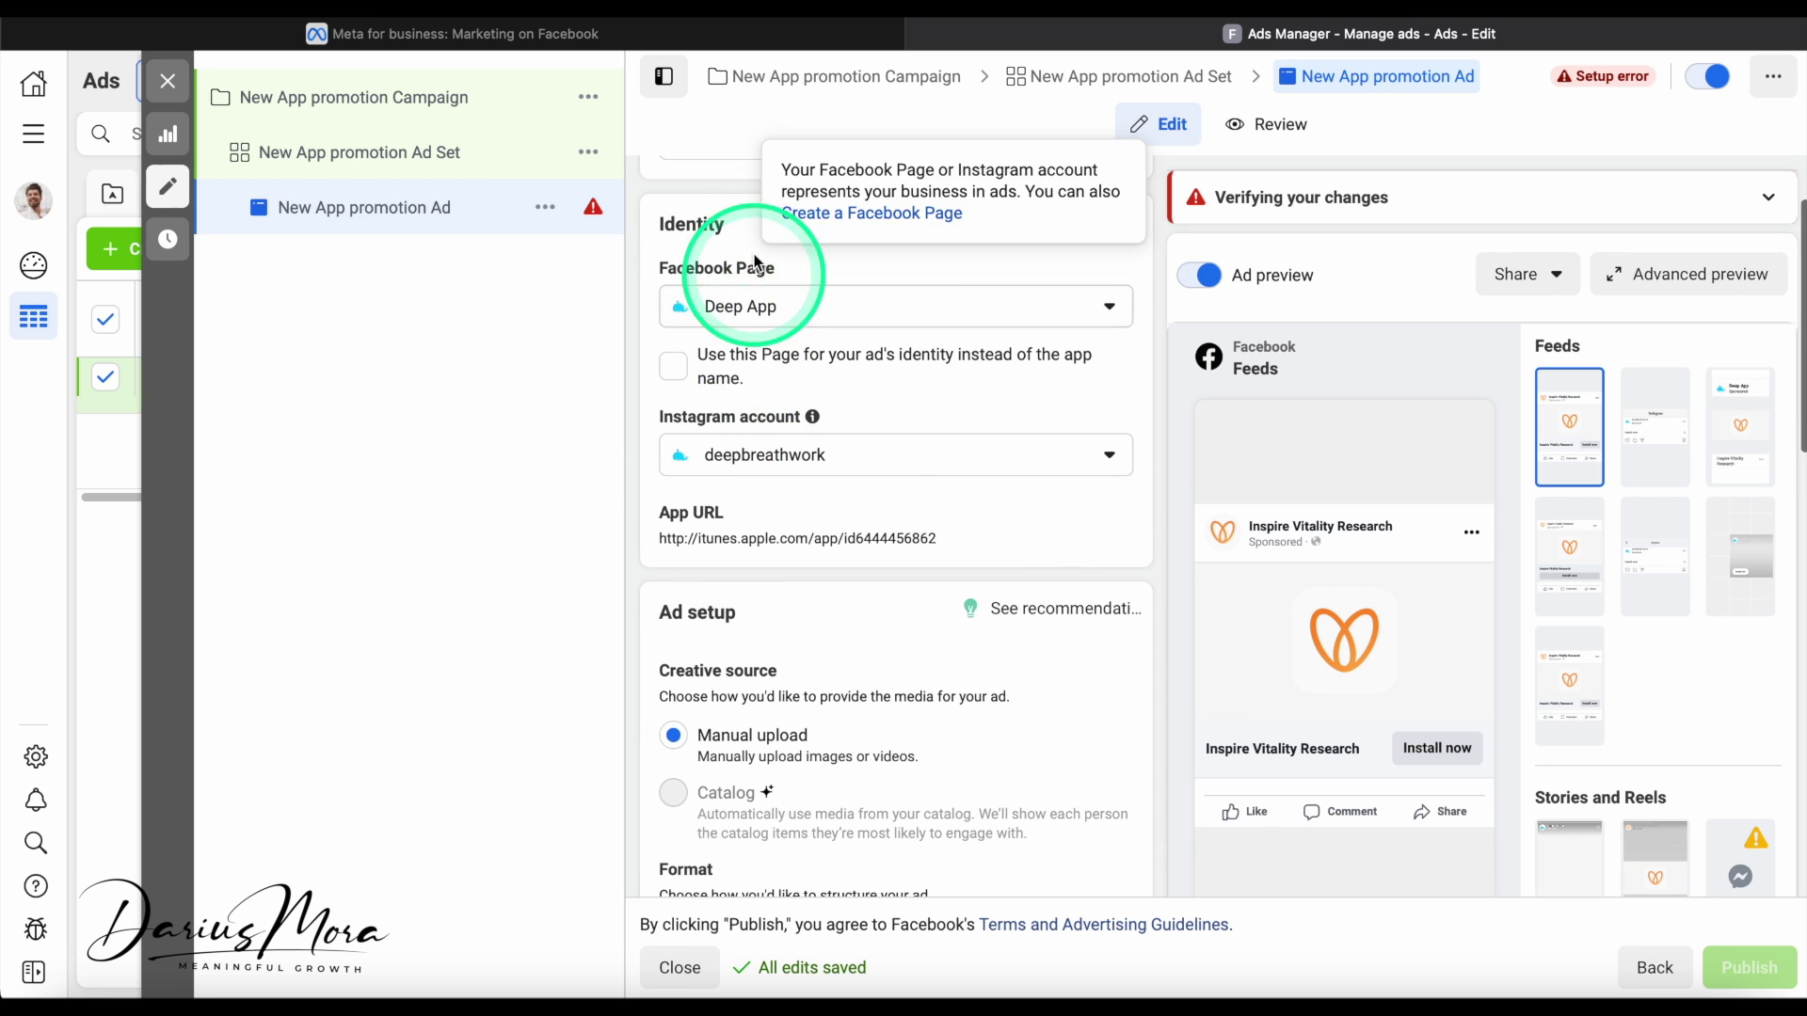
scroll(739, 311, down, 10)
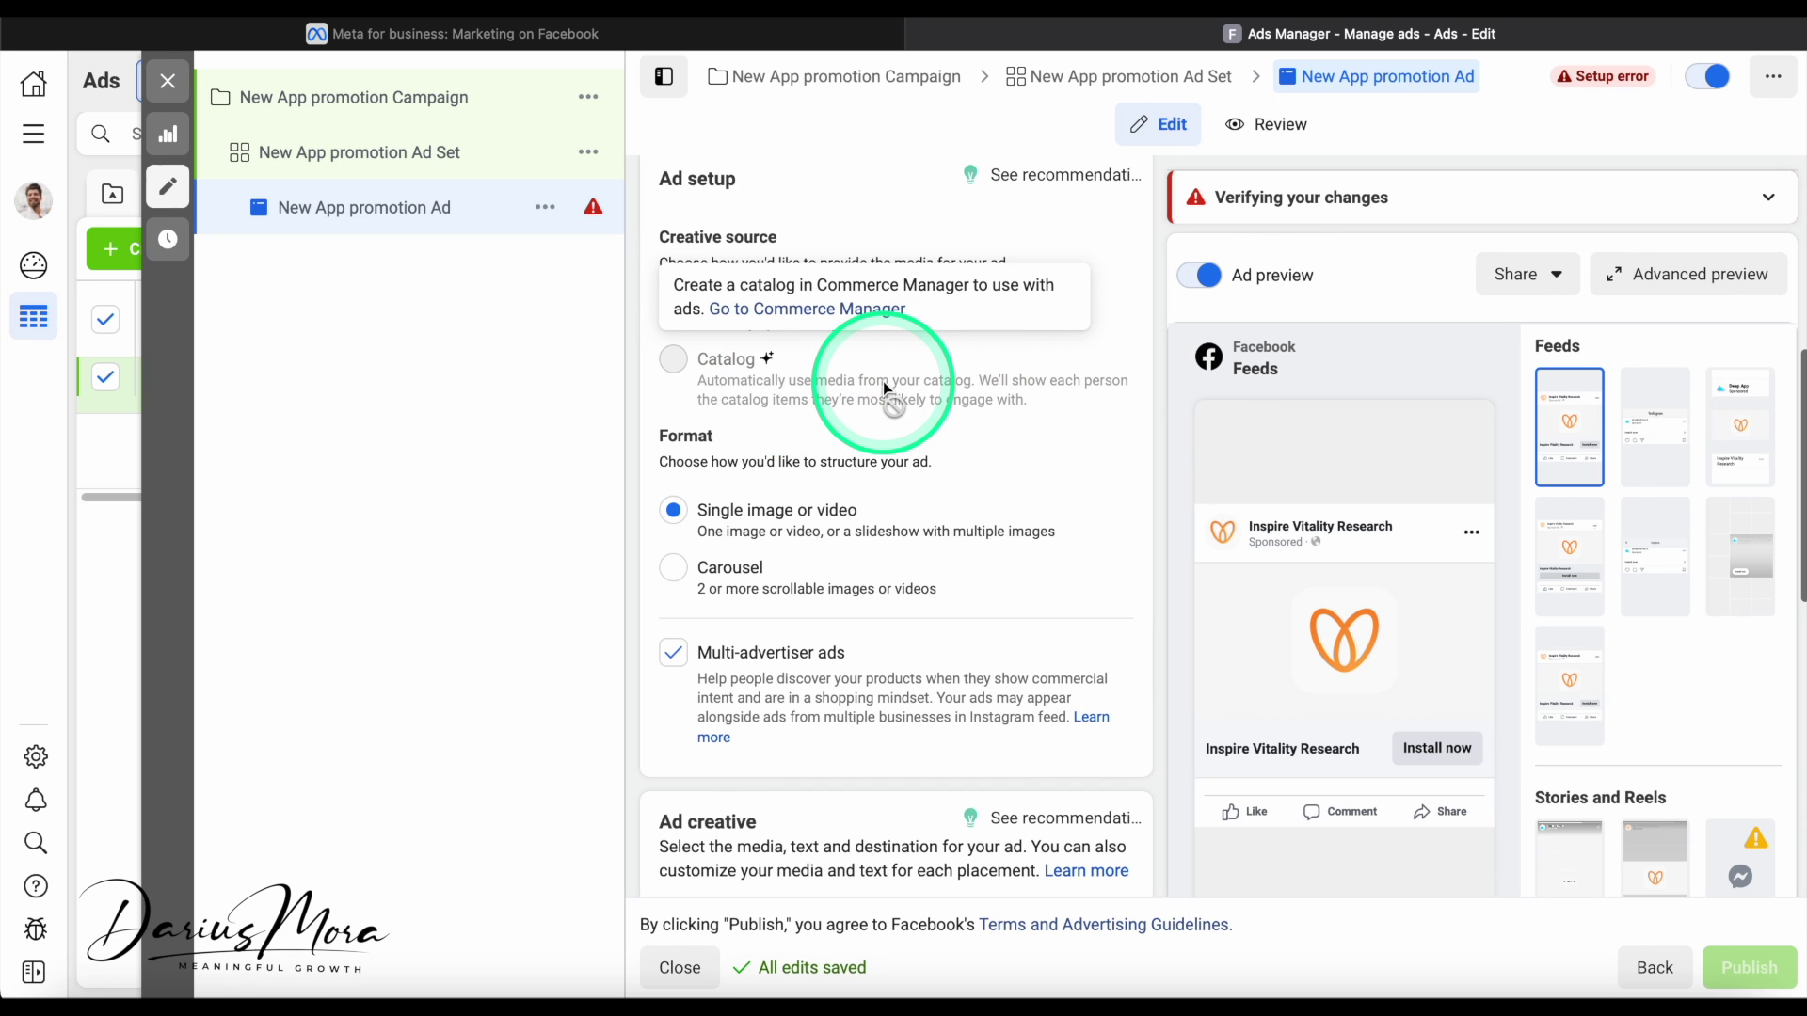
scroll(1001, 386, up, 1)
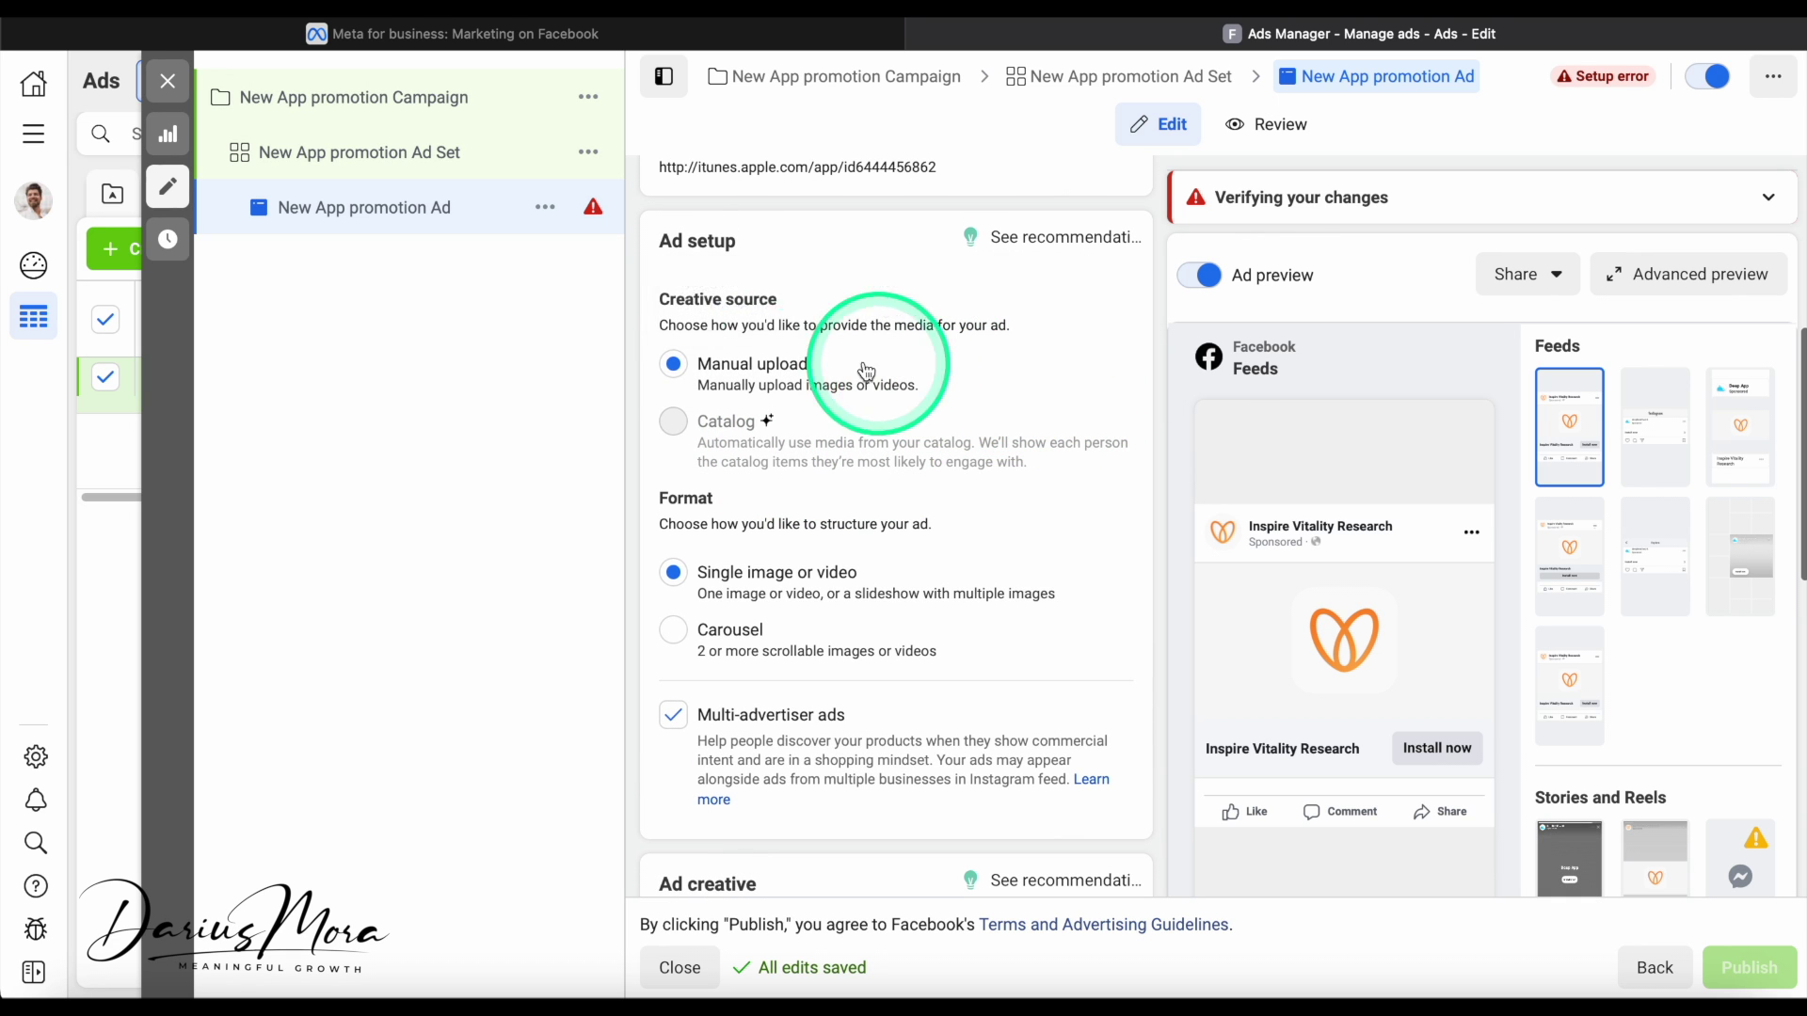
scroll(986, 429, down, 1)
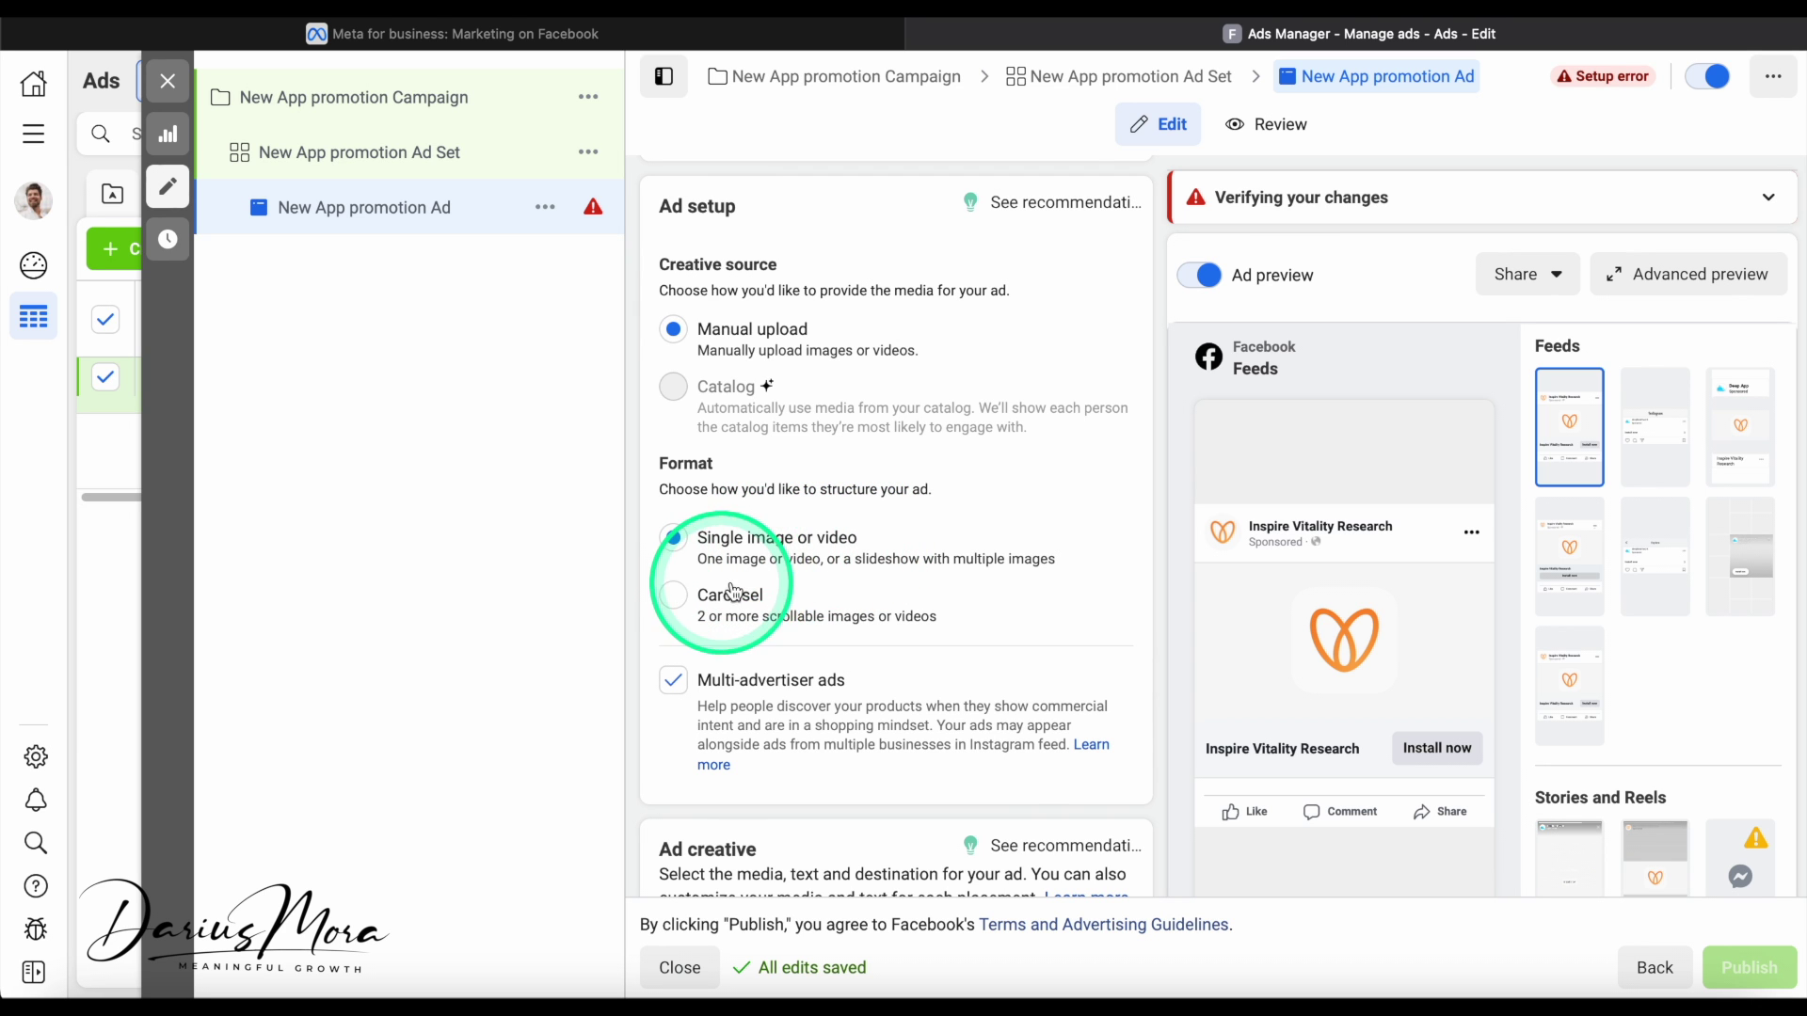
scroll(907, 607, up, 1)
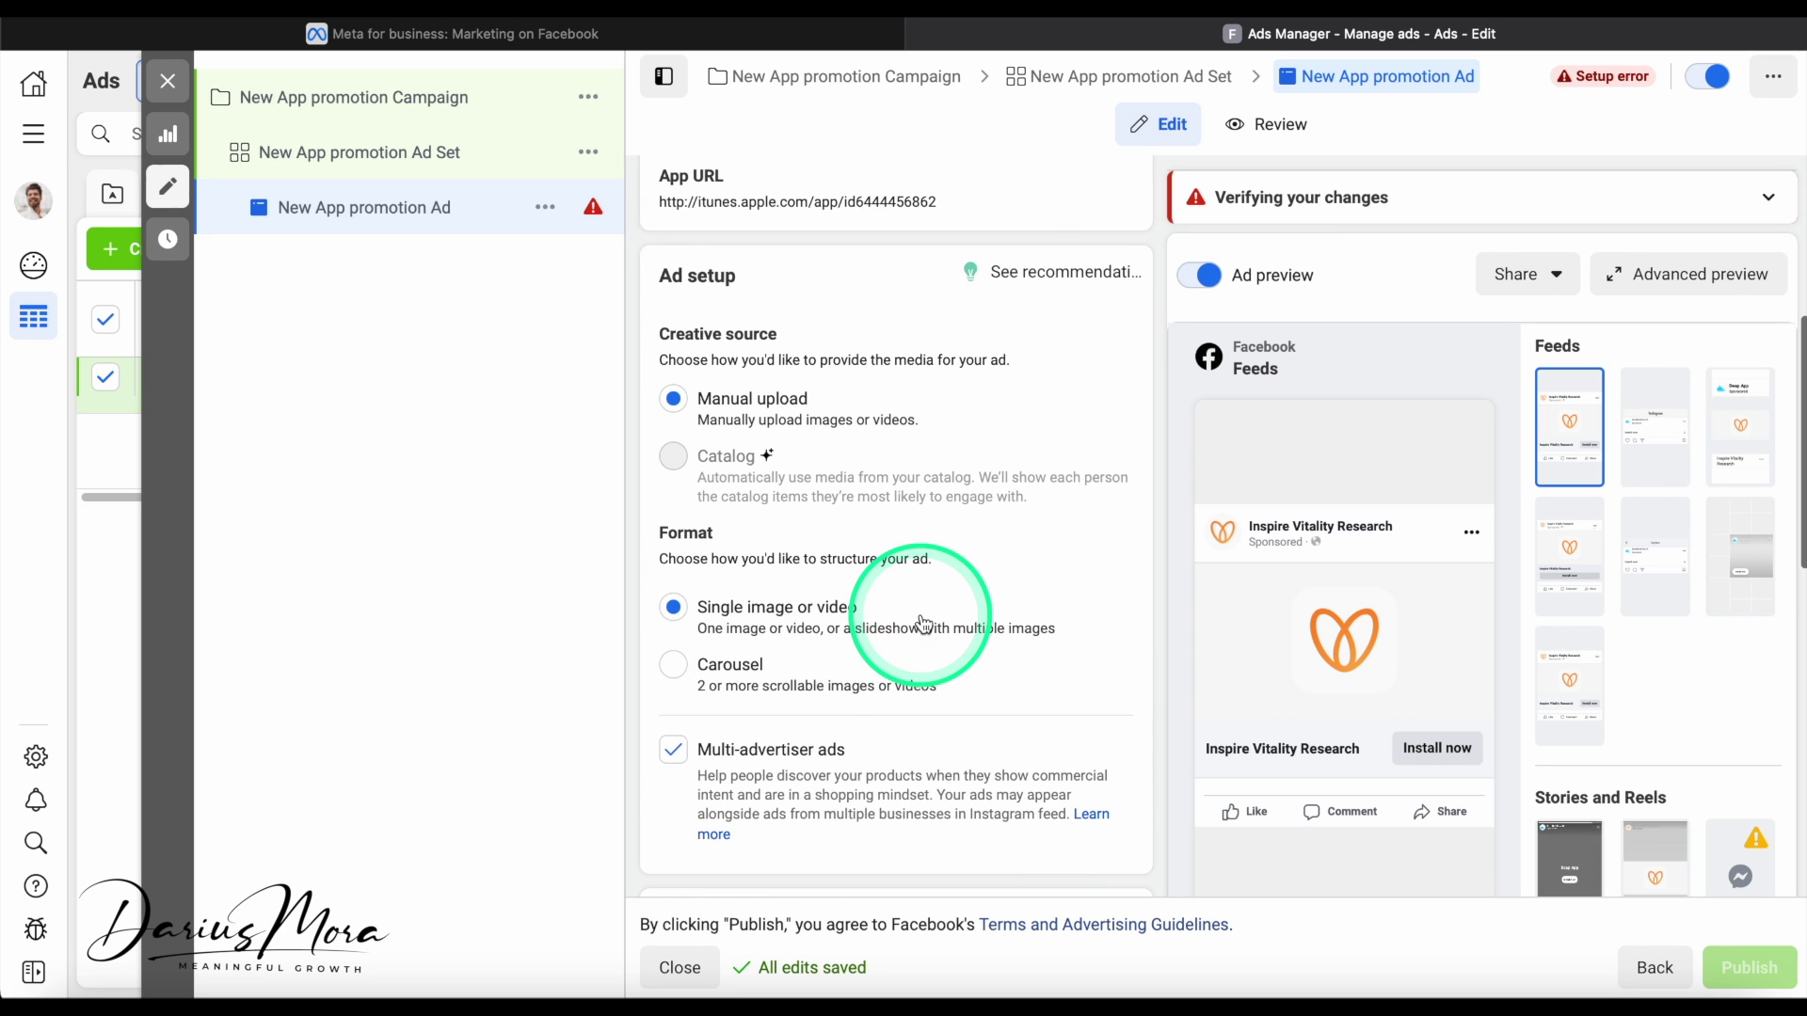
scroll(943, 675, down, 1)
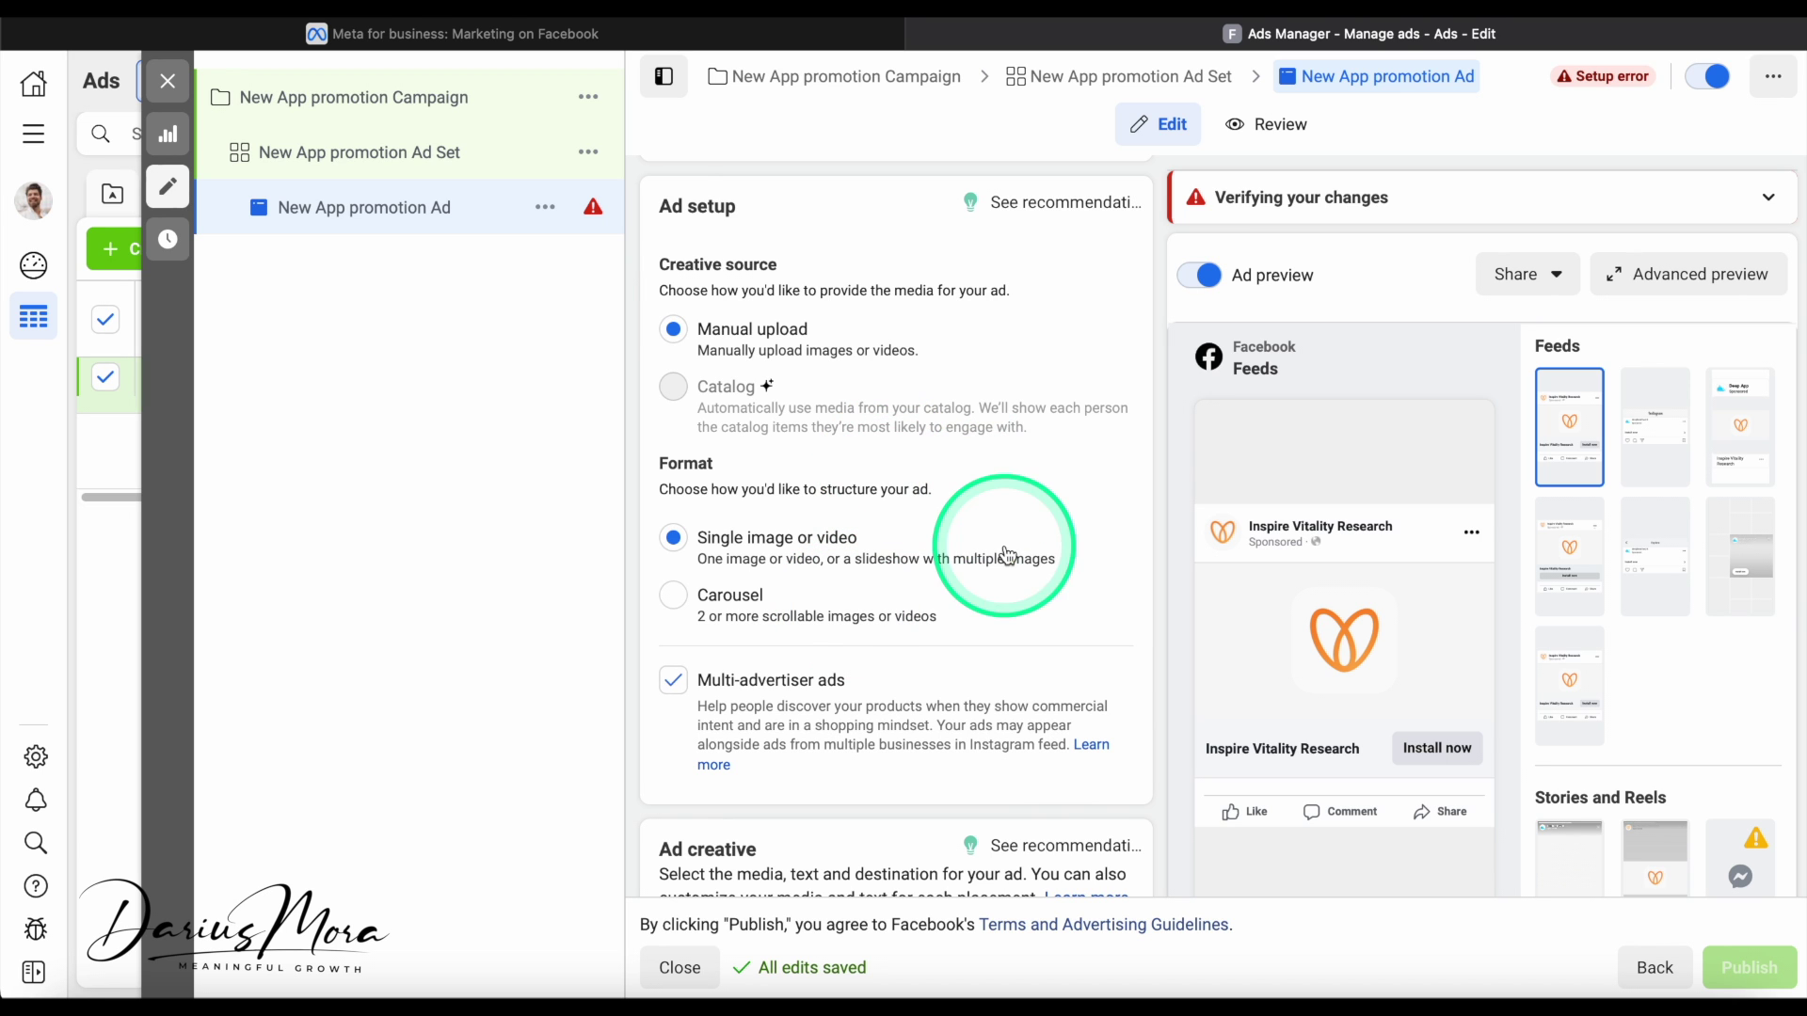
scroll(1046, 625, down, 2)
scroll(880, 486, down, 2)
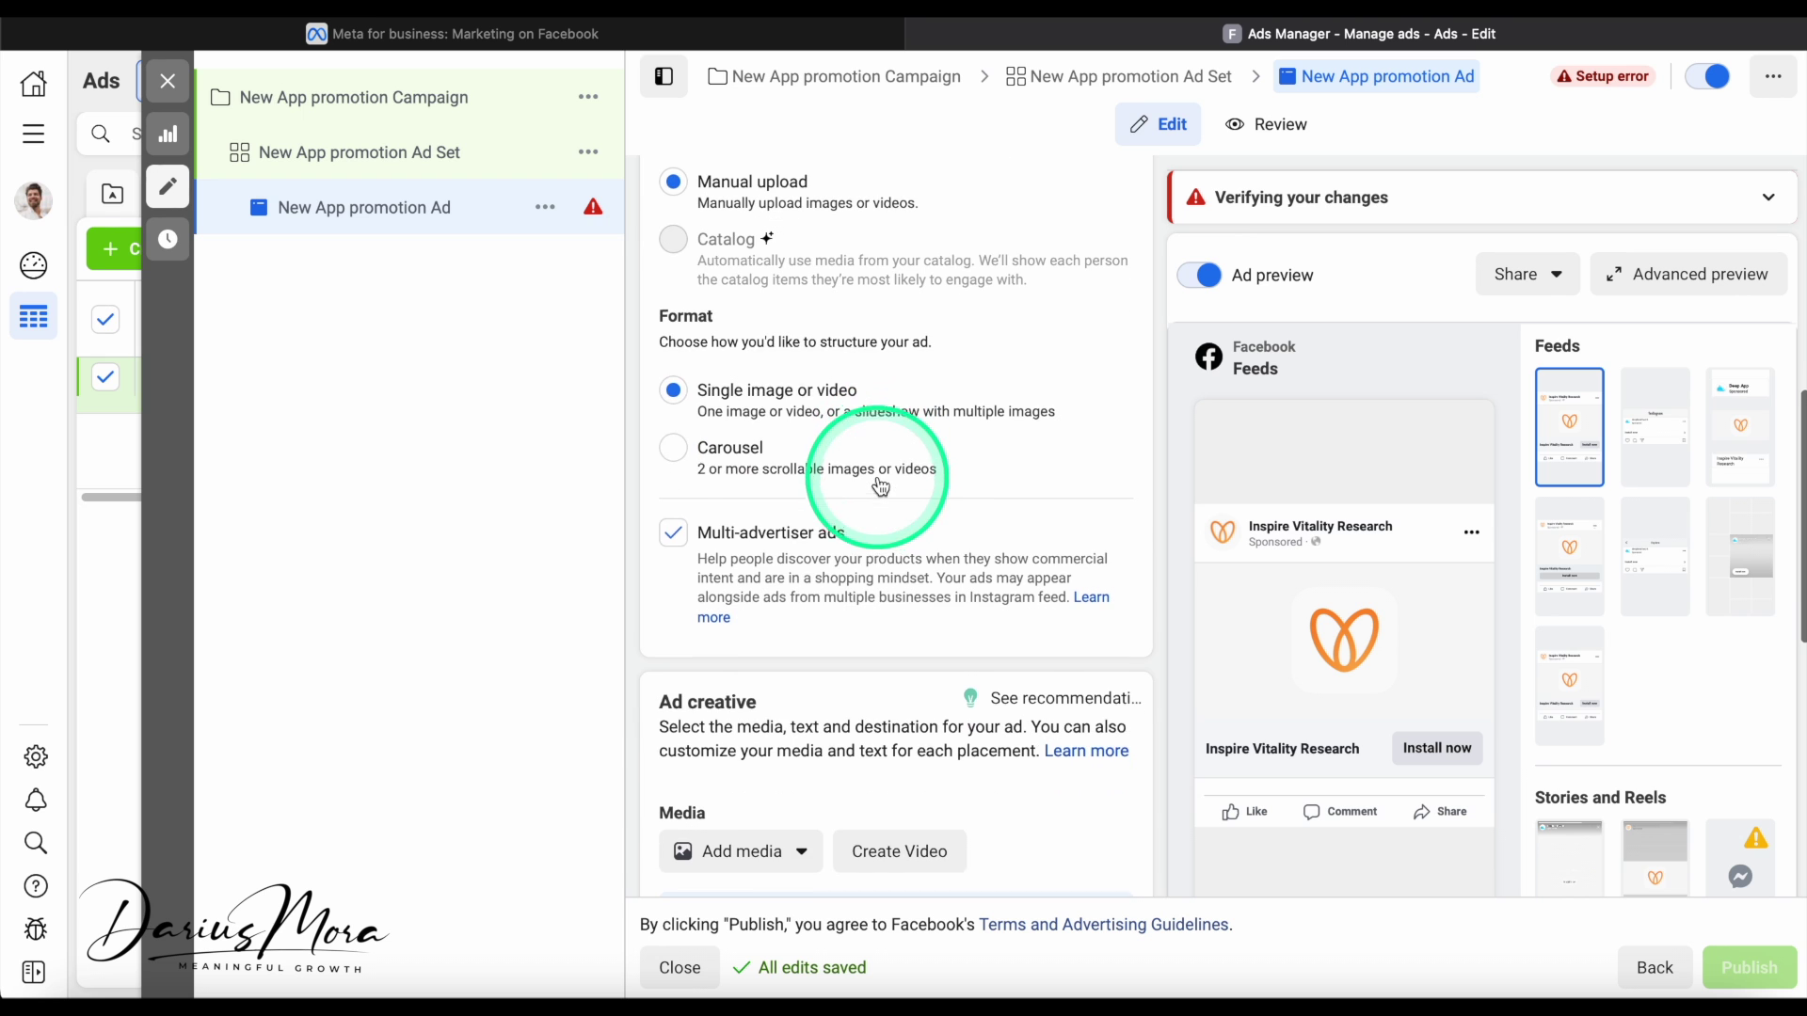
scroll(898, 490, down, 2)
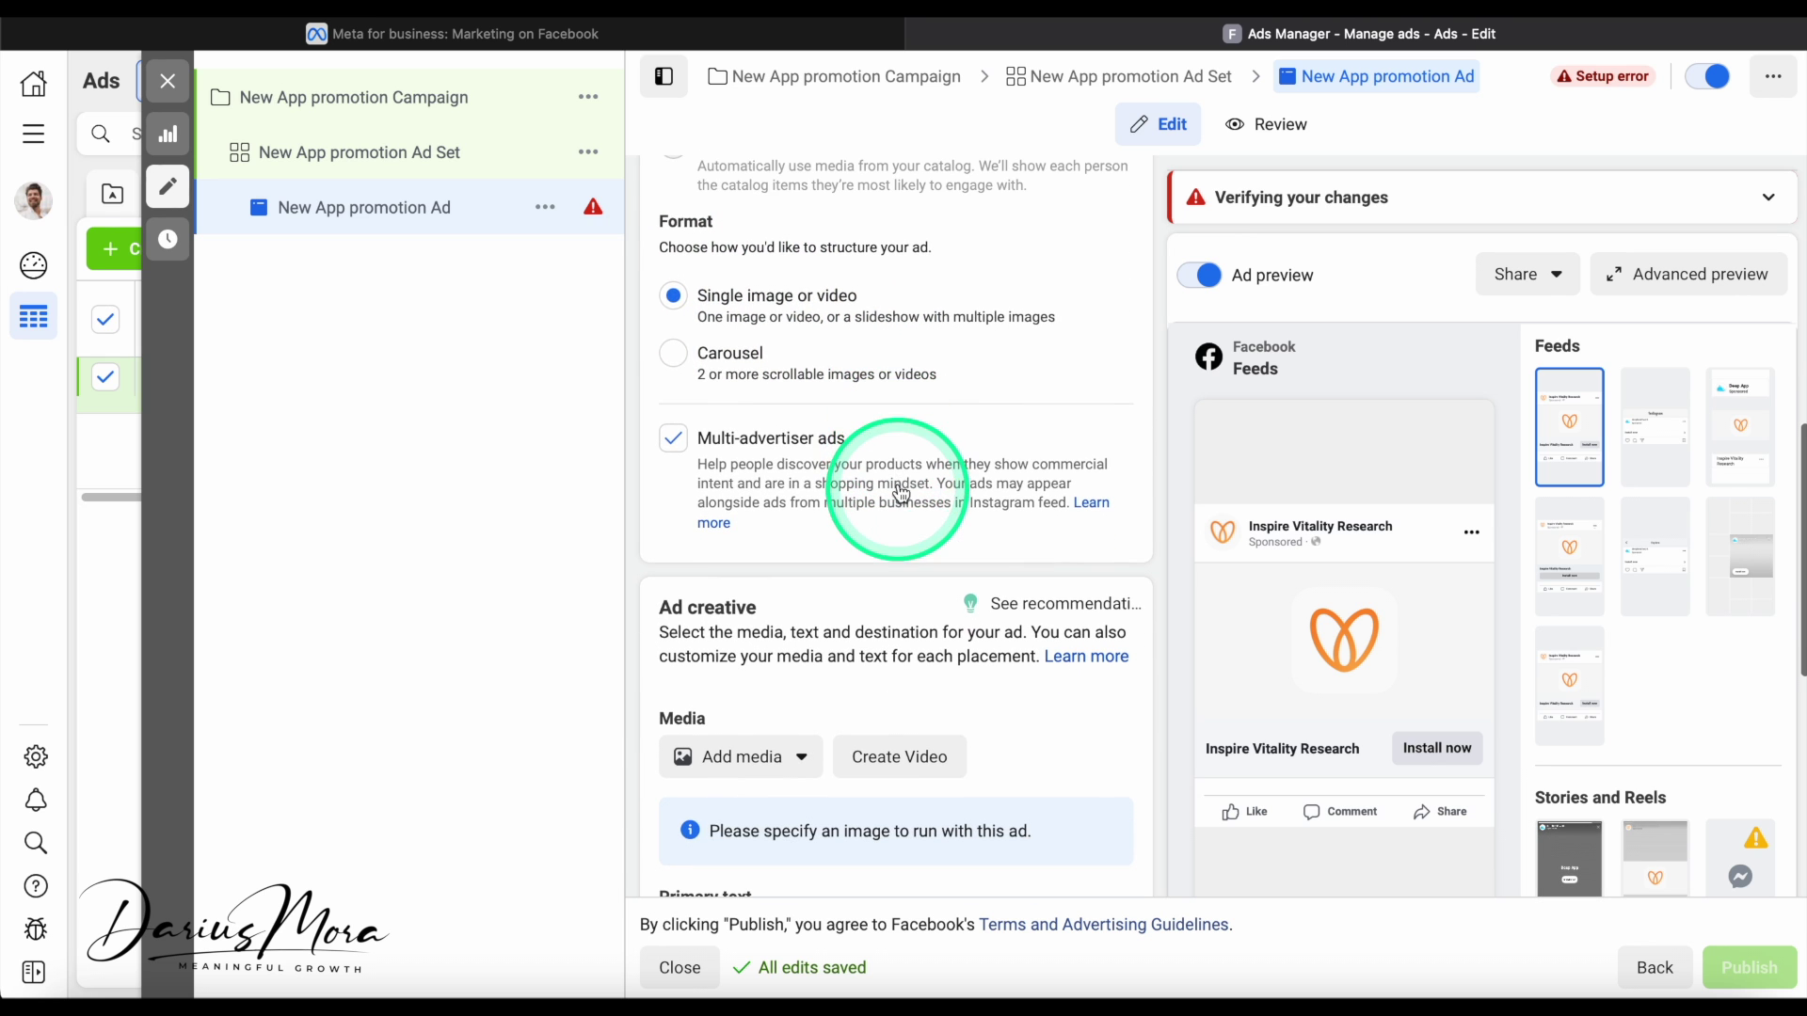
scroll(839, 451, down, 5)
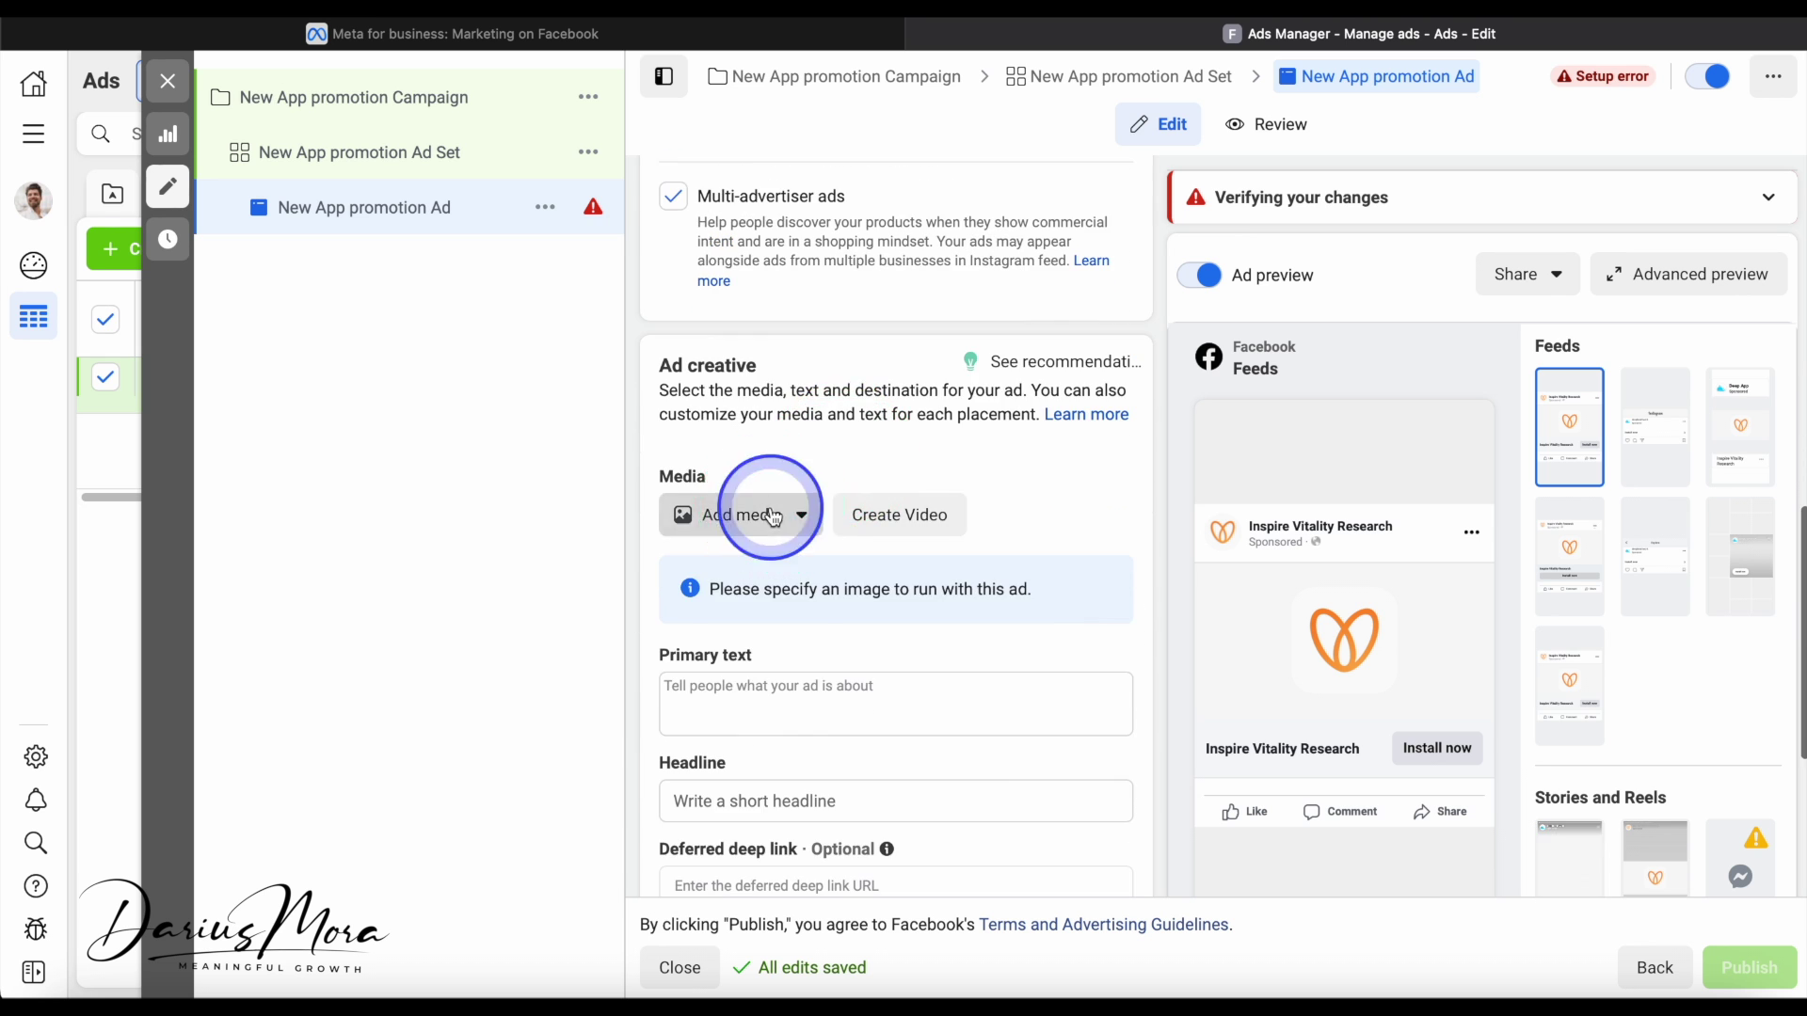
click(753, 515)
Add the 14138639 image of a man before video screens, accepting suggested crops and enhancements
click(745, 571)
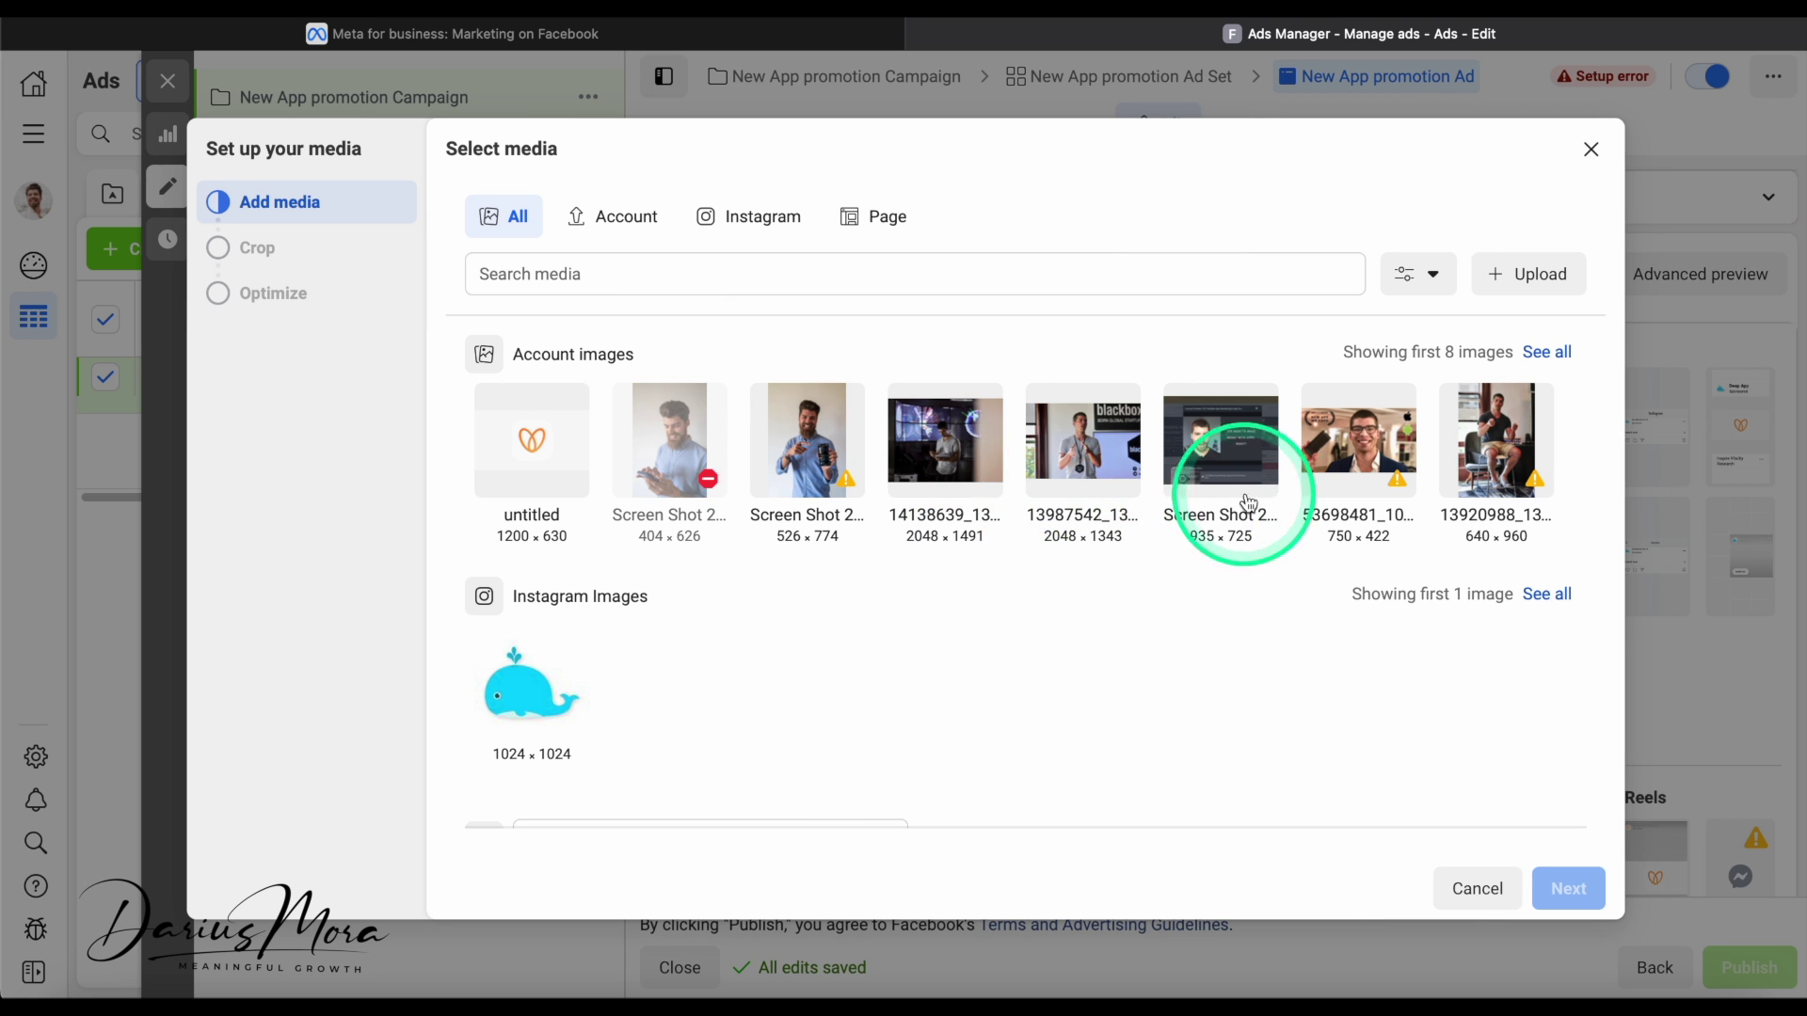
click(956, 432)
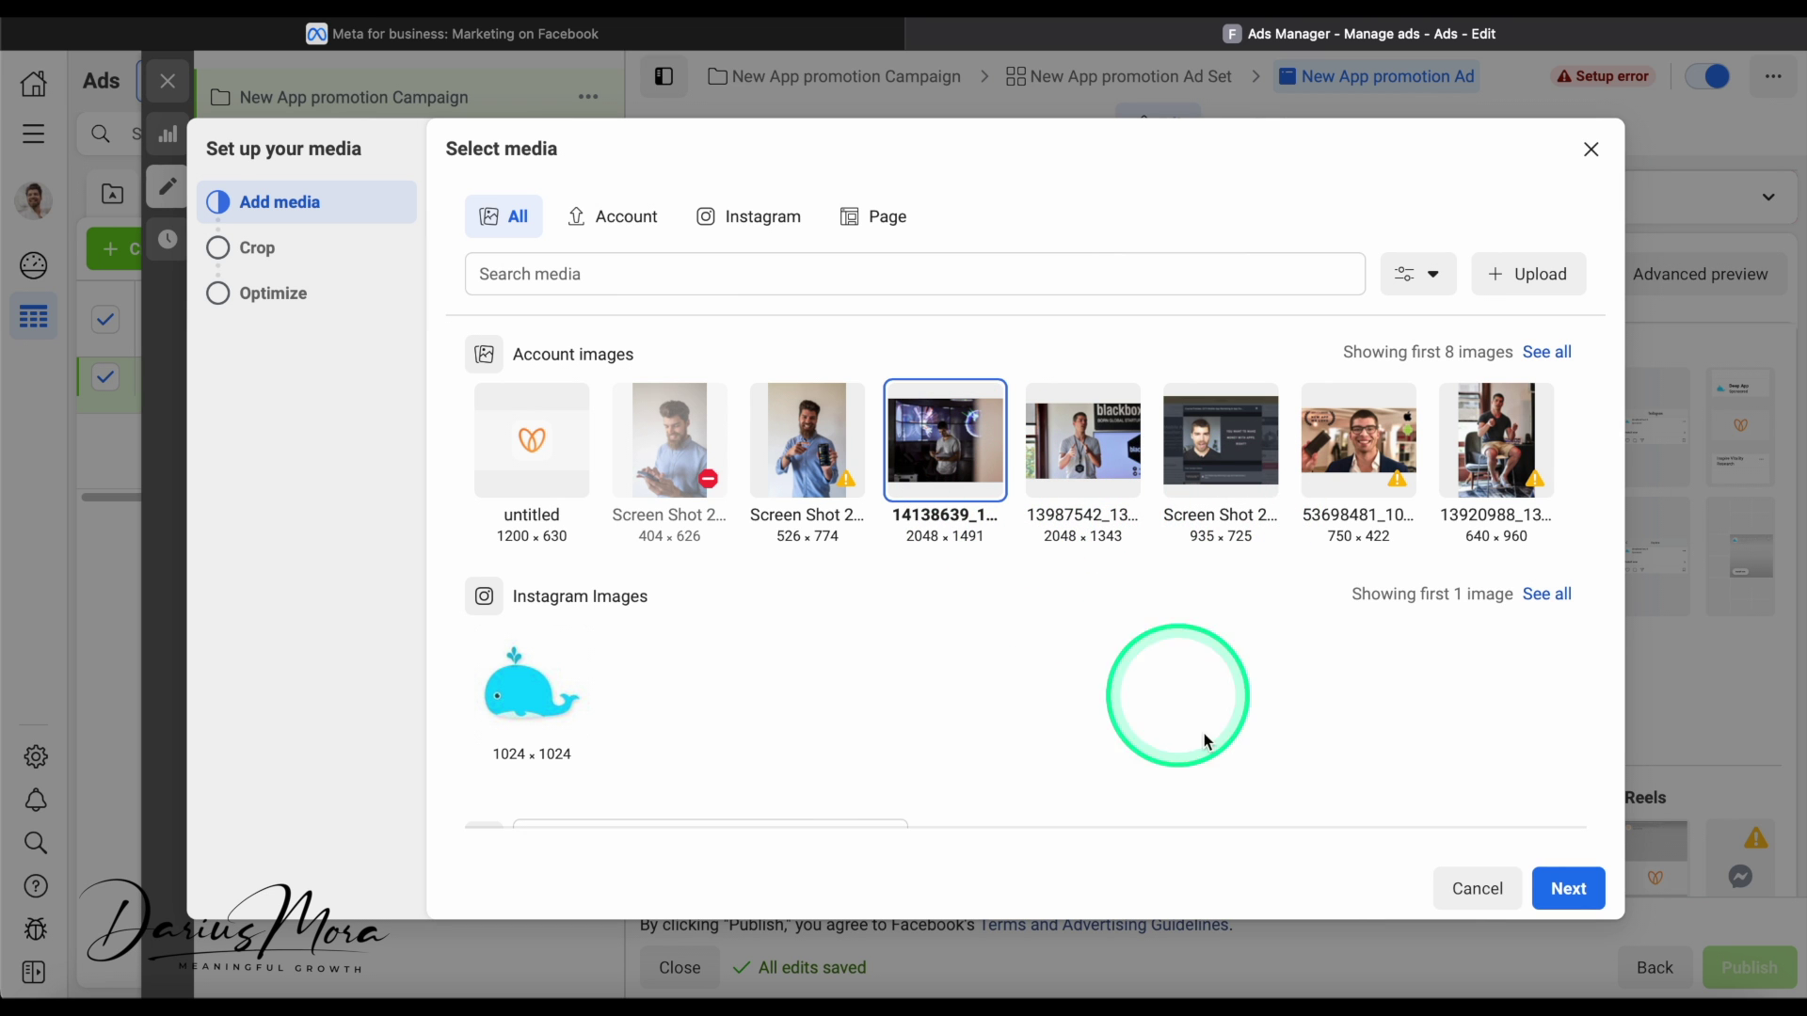
click(1569, 888)
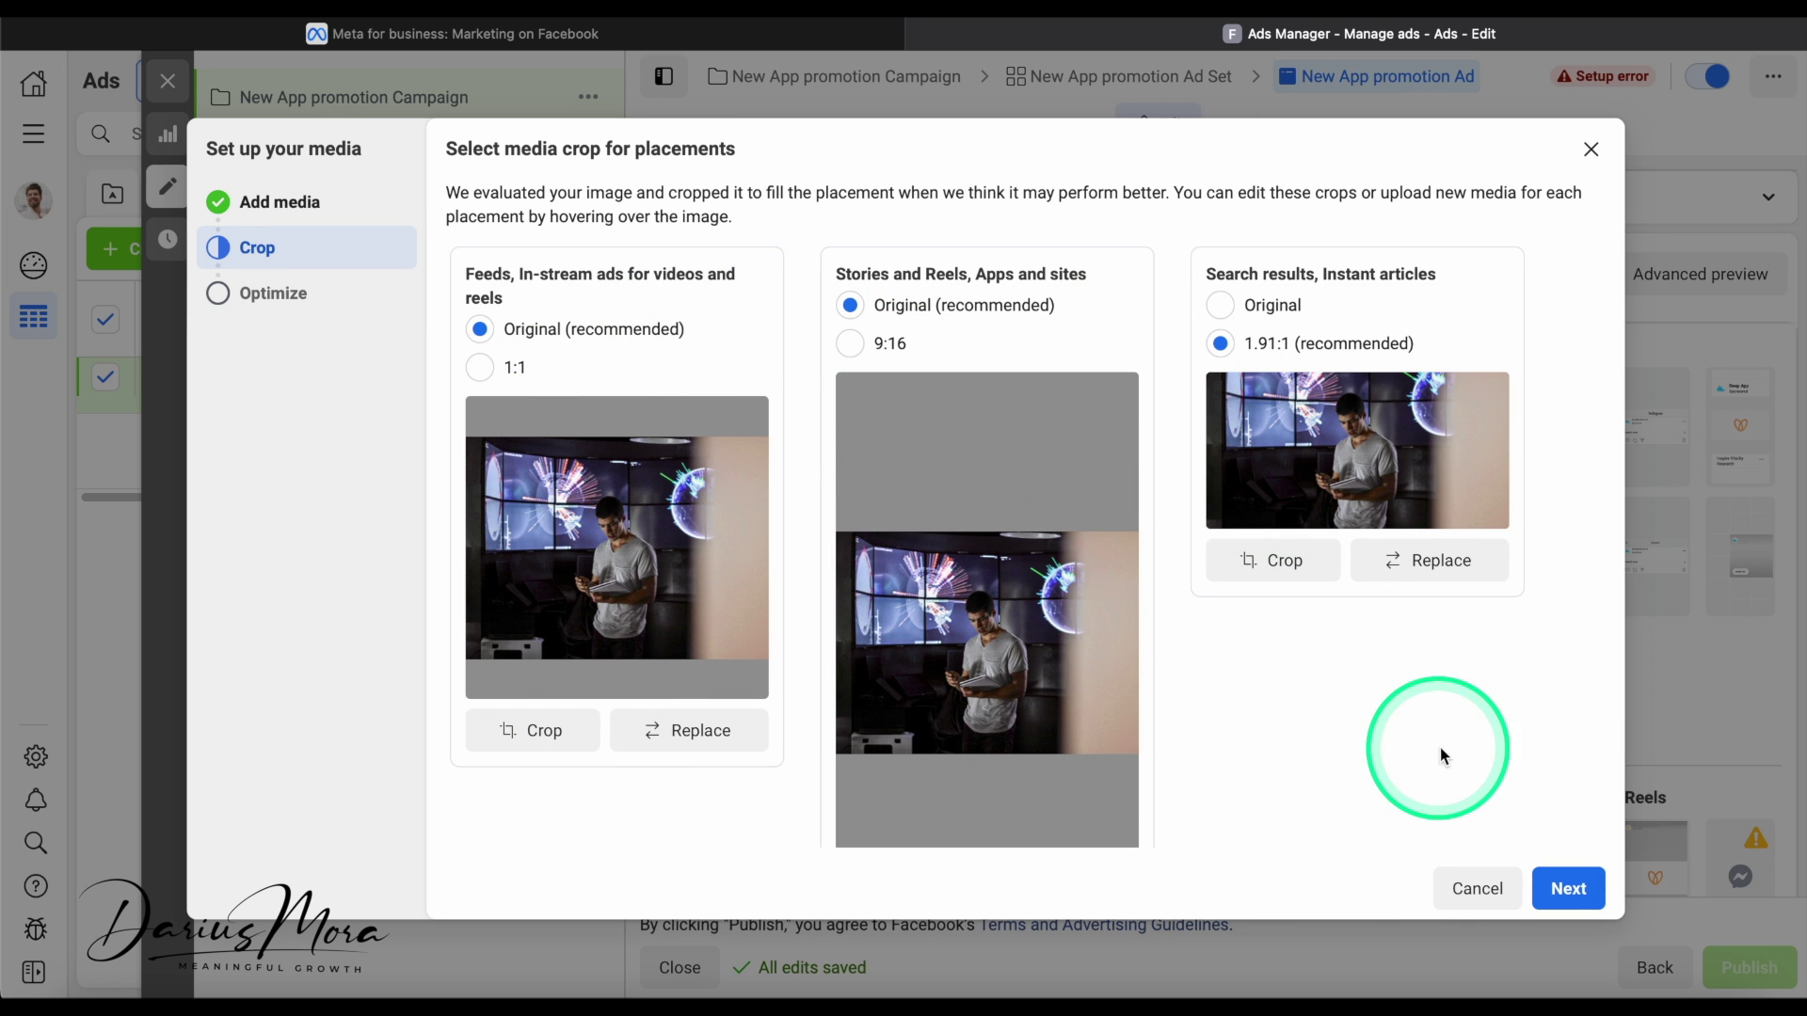
click(1568, 889)
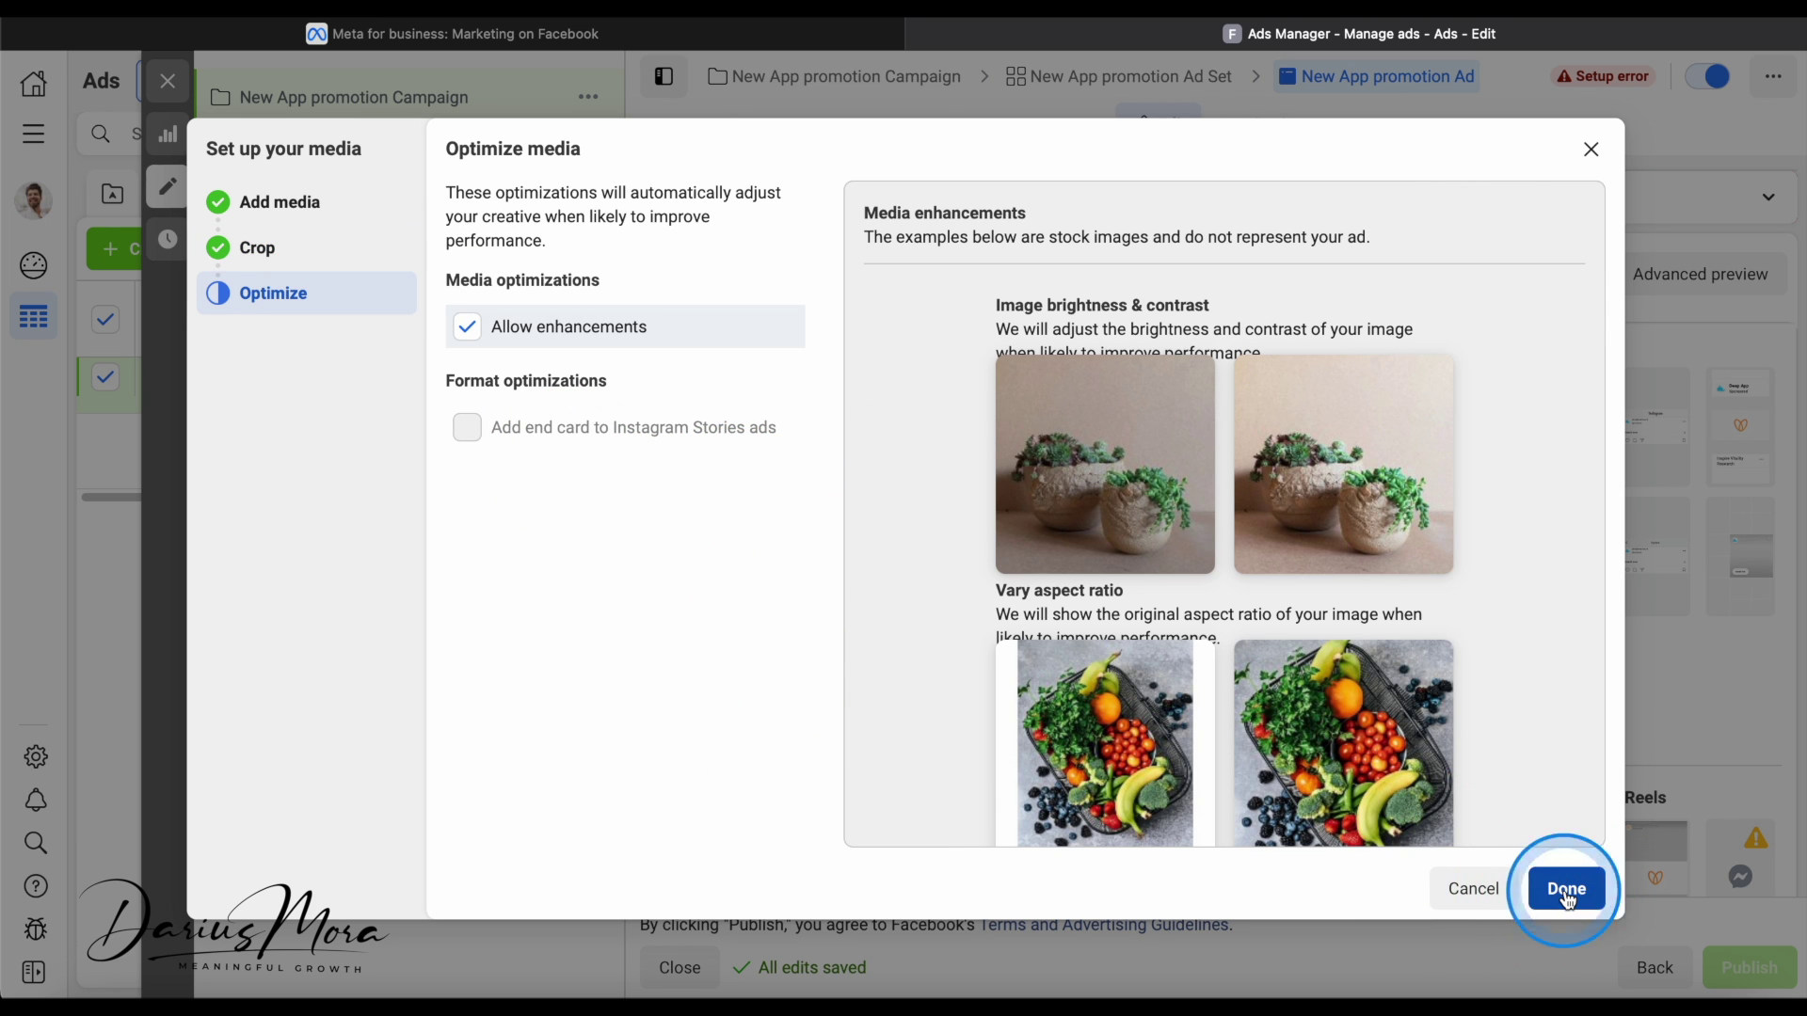
click(1532, 908)
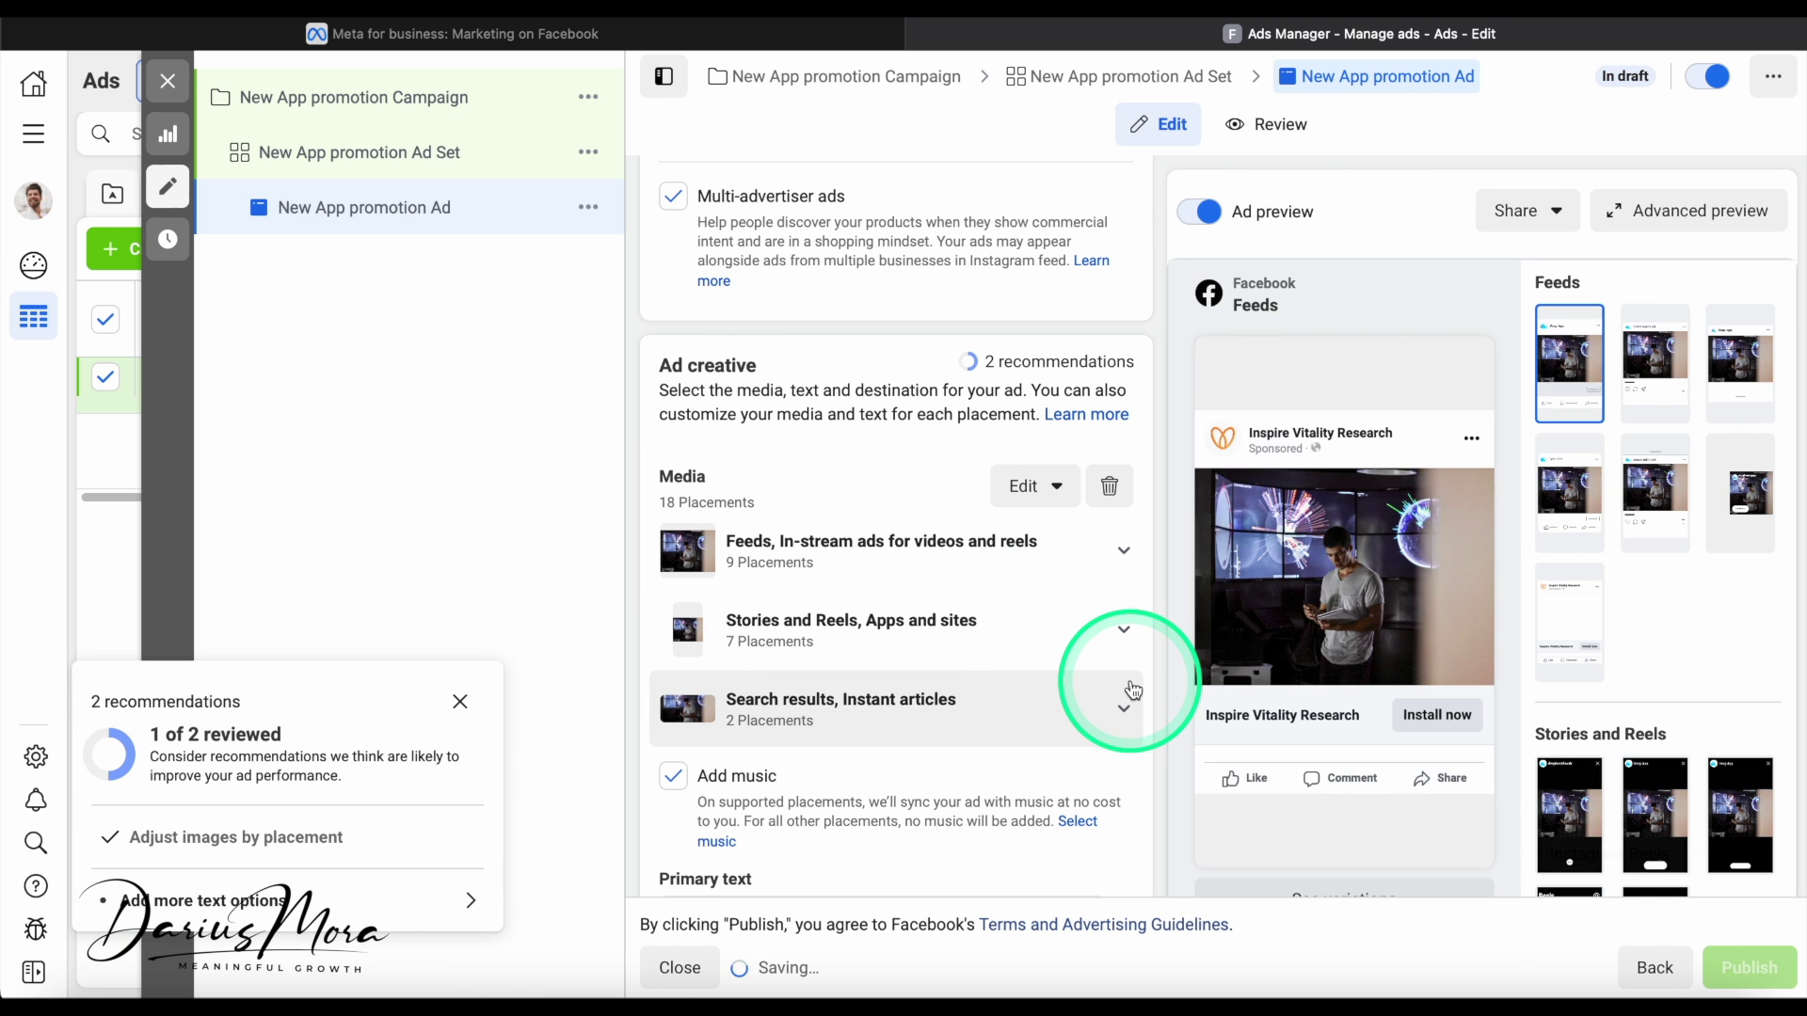
click(1132, 692)
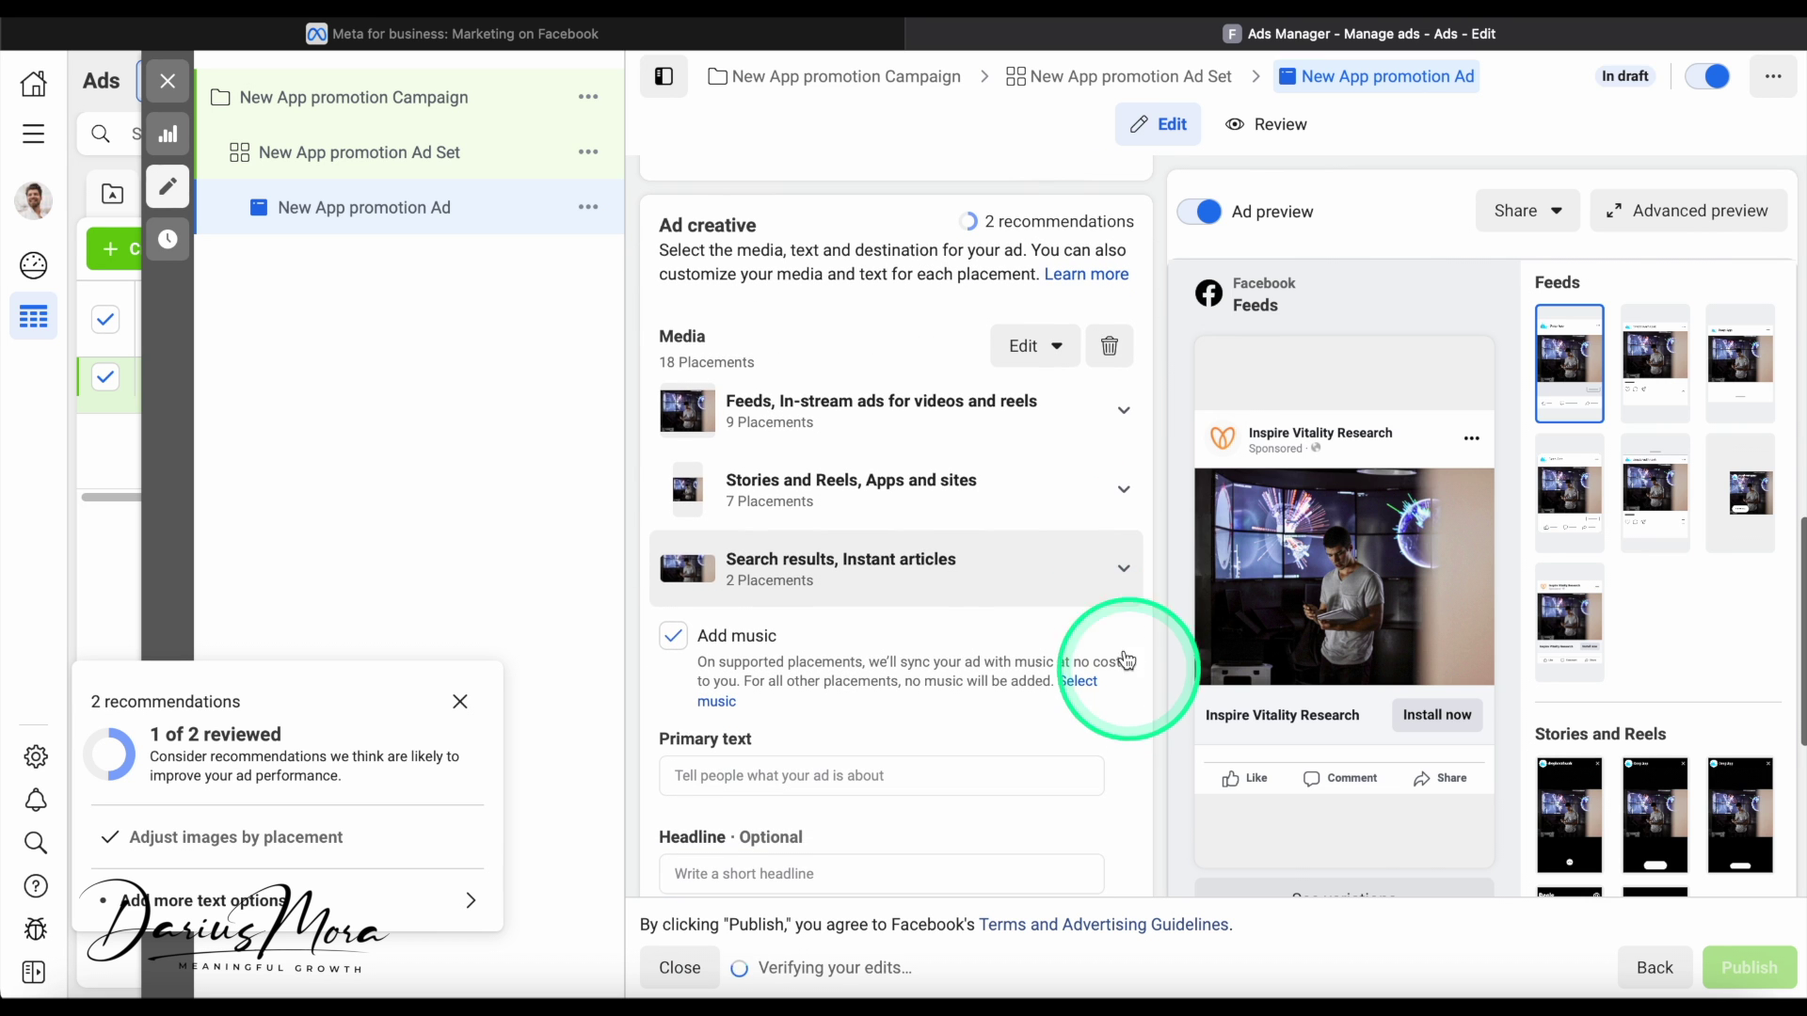
scroll(879, 456, up, 2)
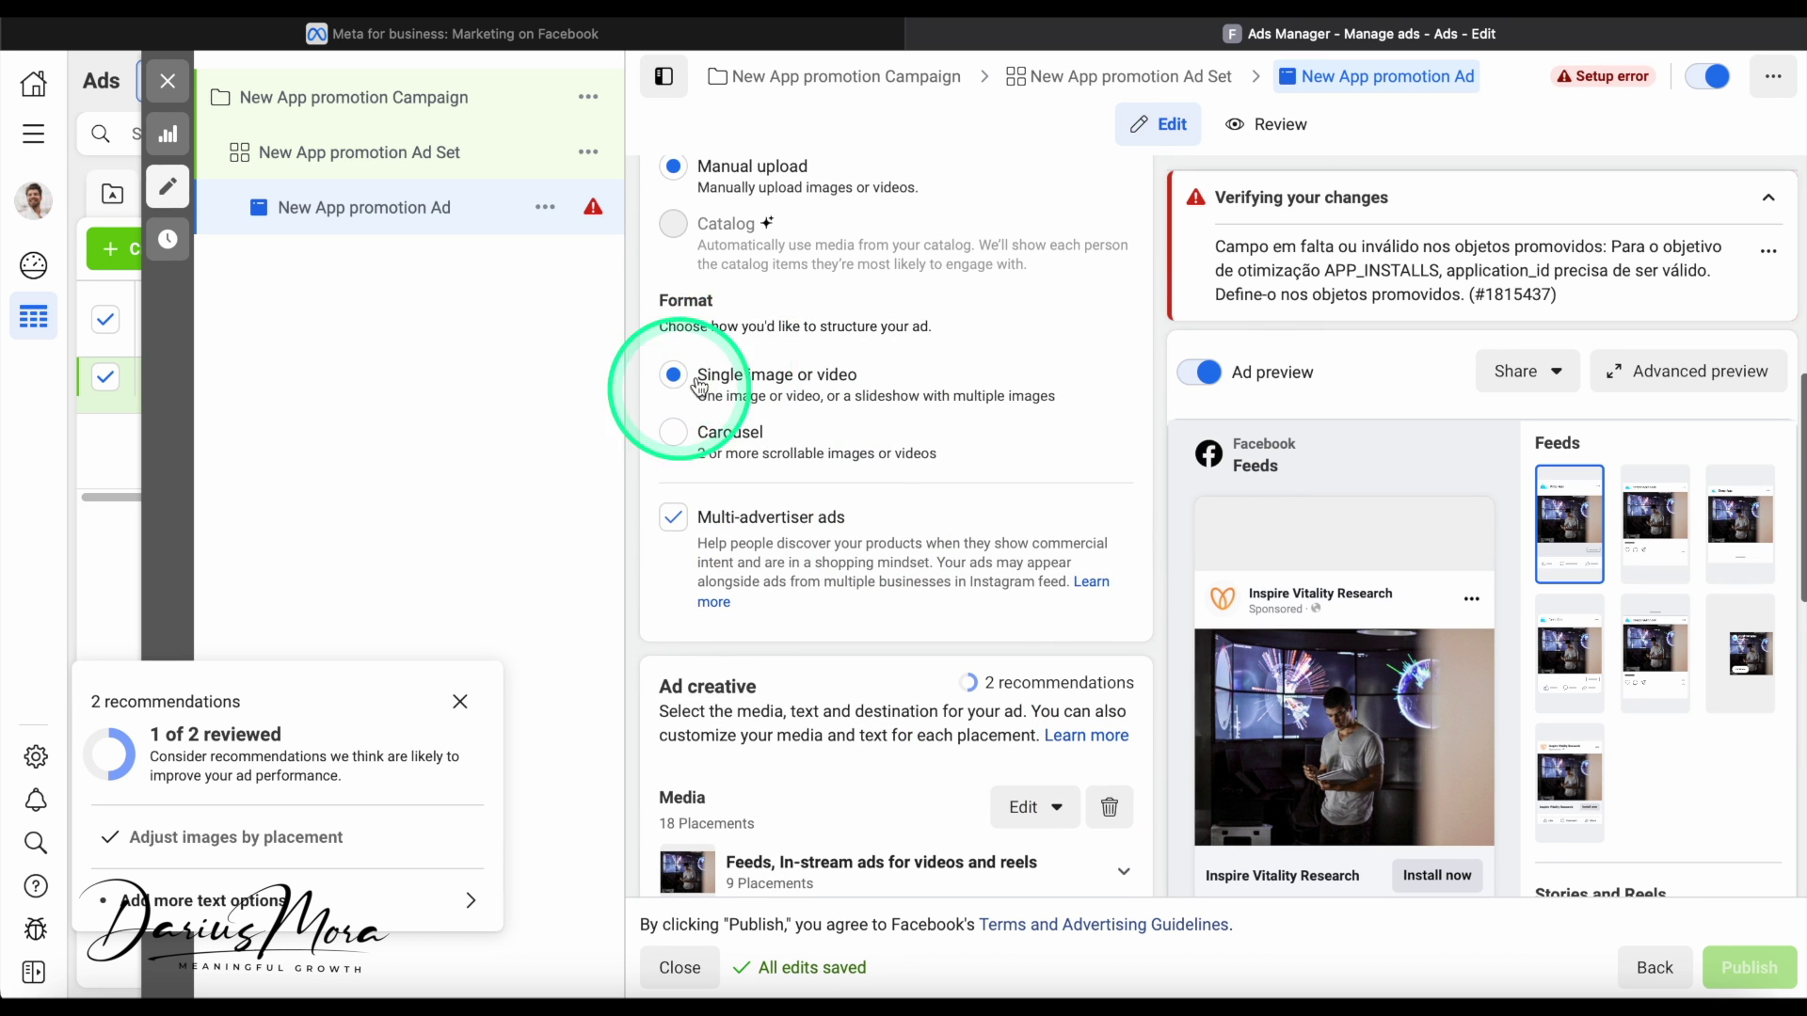
scroll(828, 508, down, 4)
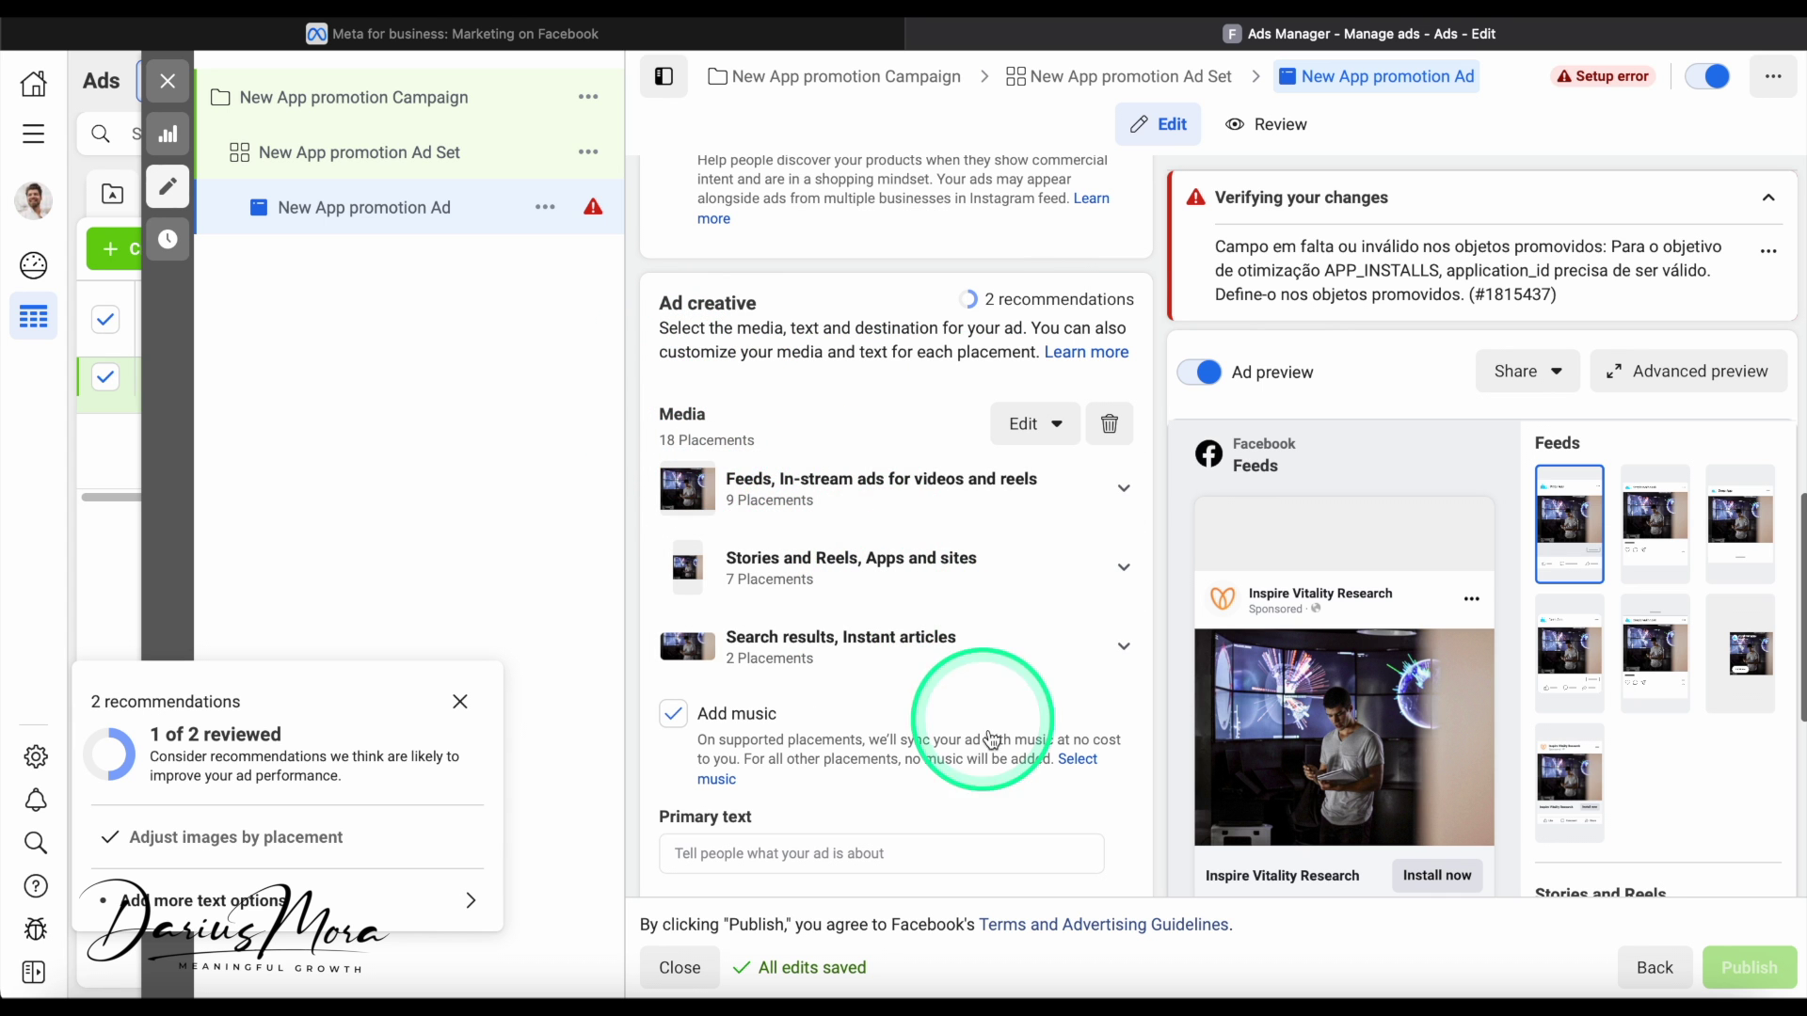
mouse_move(715, 413)
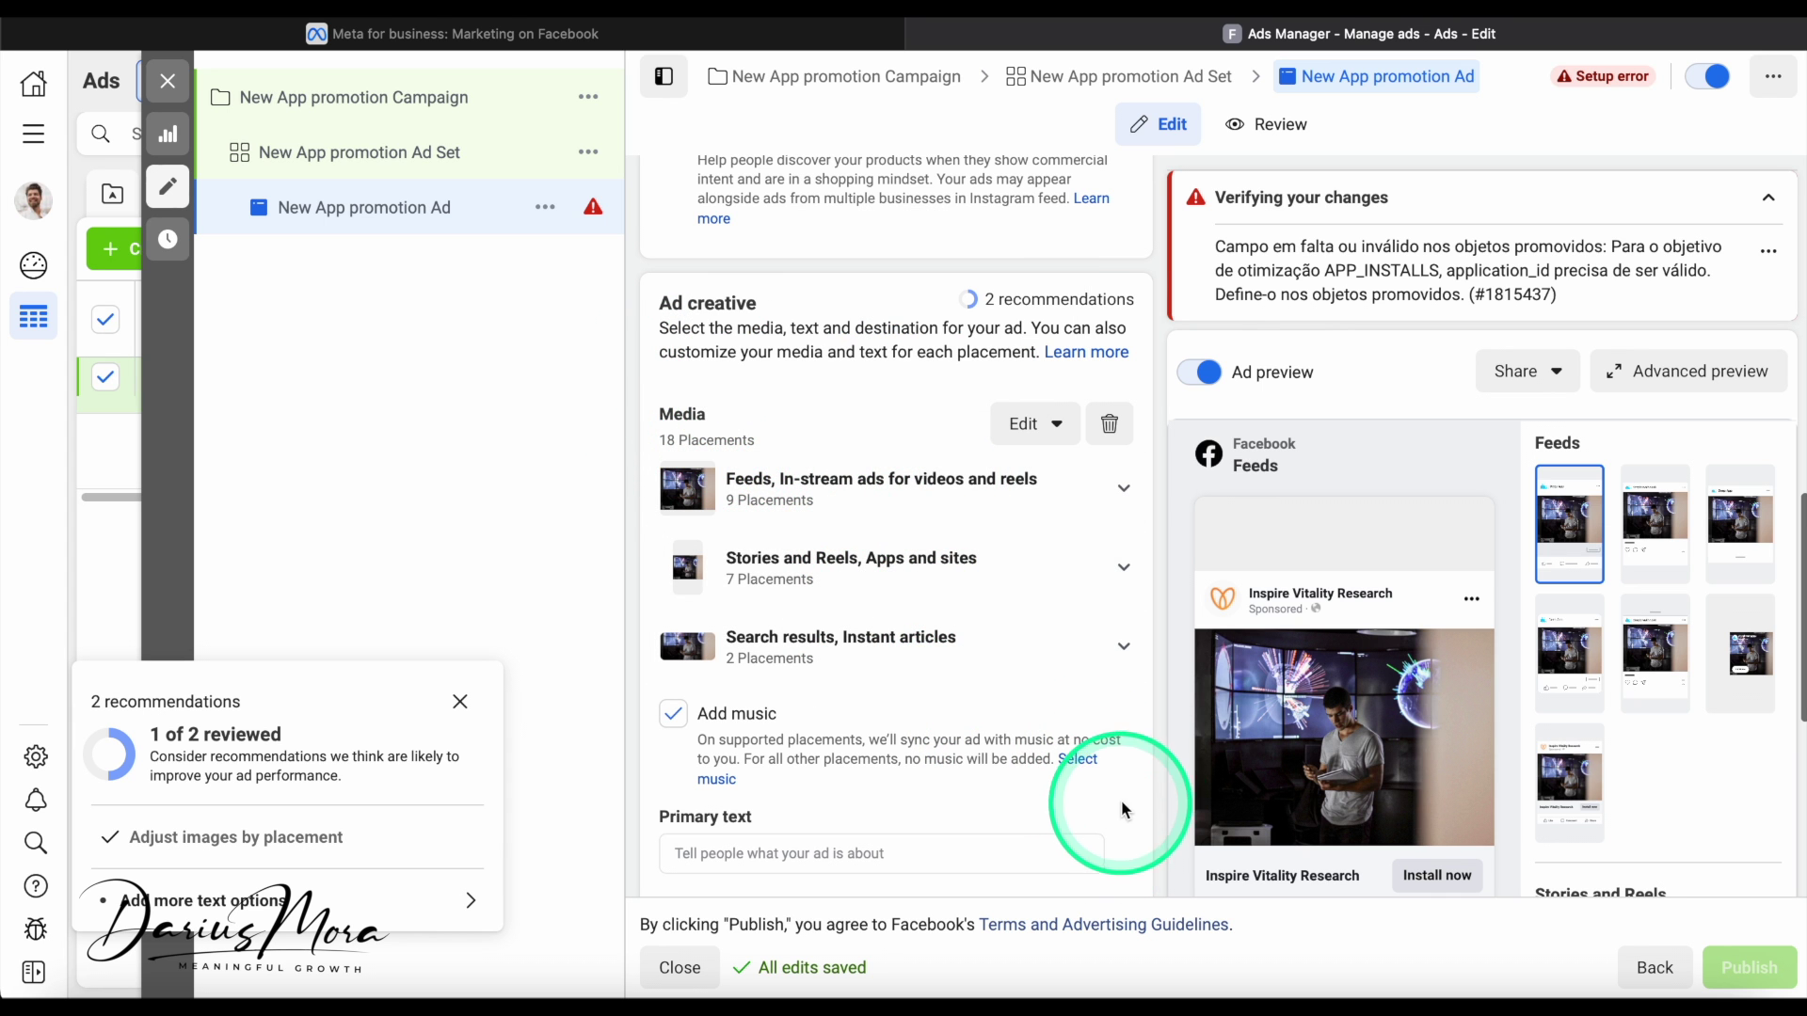
scroll(1111, 807, down, 1)
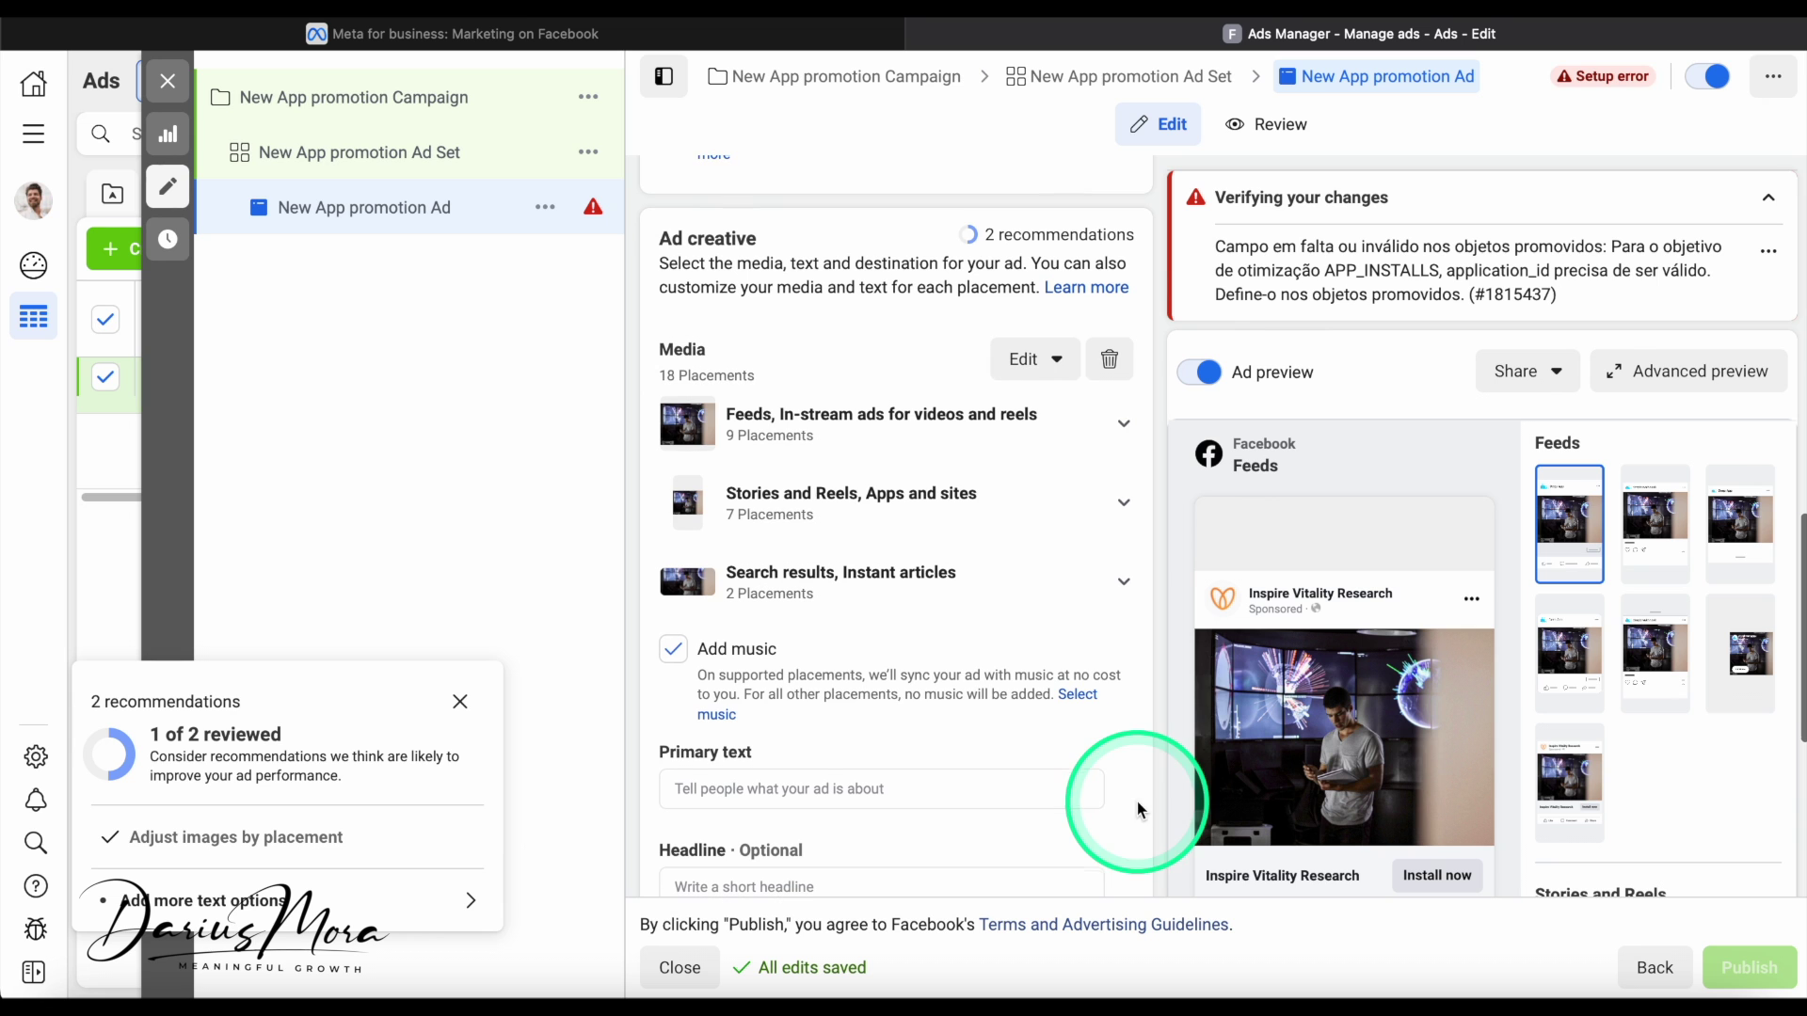
Look through the Feeds and Stories and Reels placement groups, then close the 9-feed-placement editor unchanged
click(1124, 426)
scroll(923, 498, down, 1)
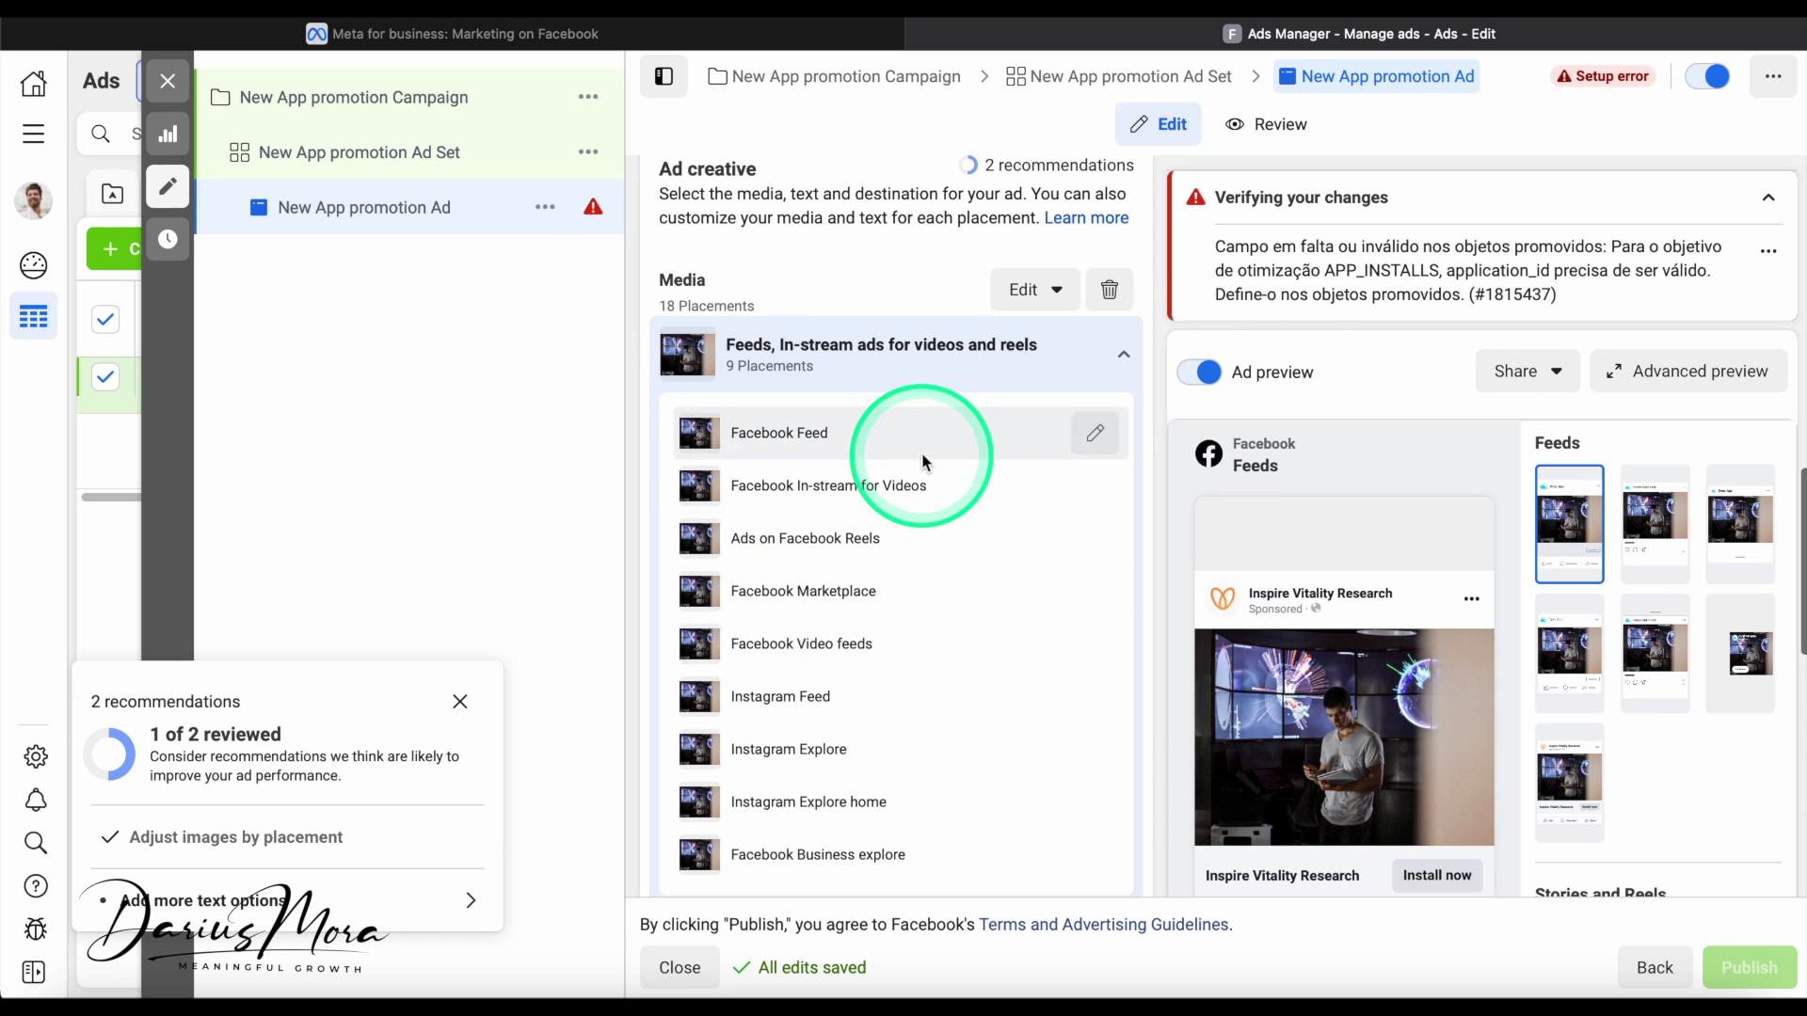
click(1121, 358)
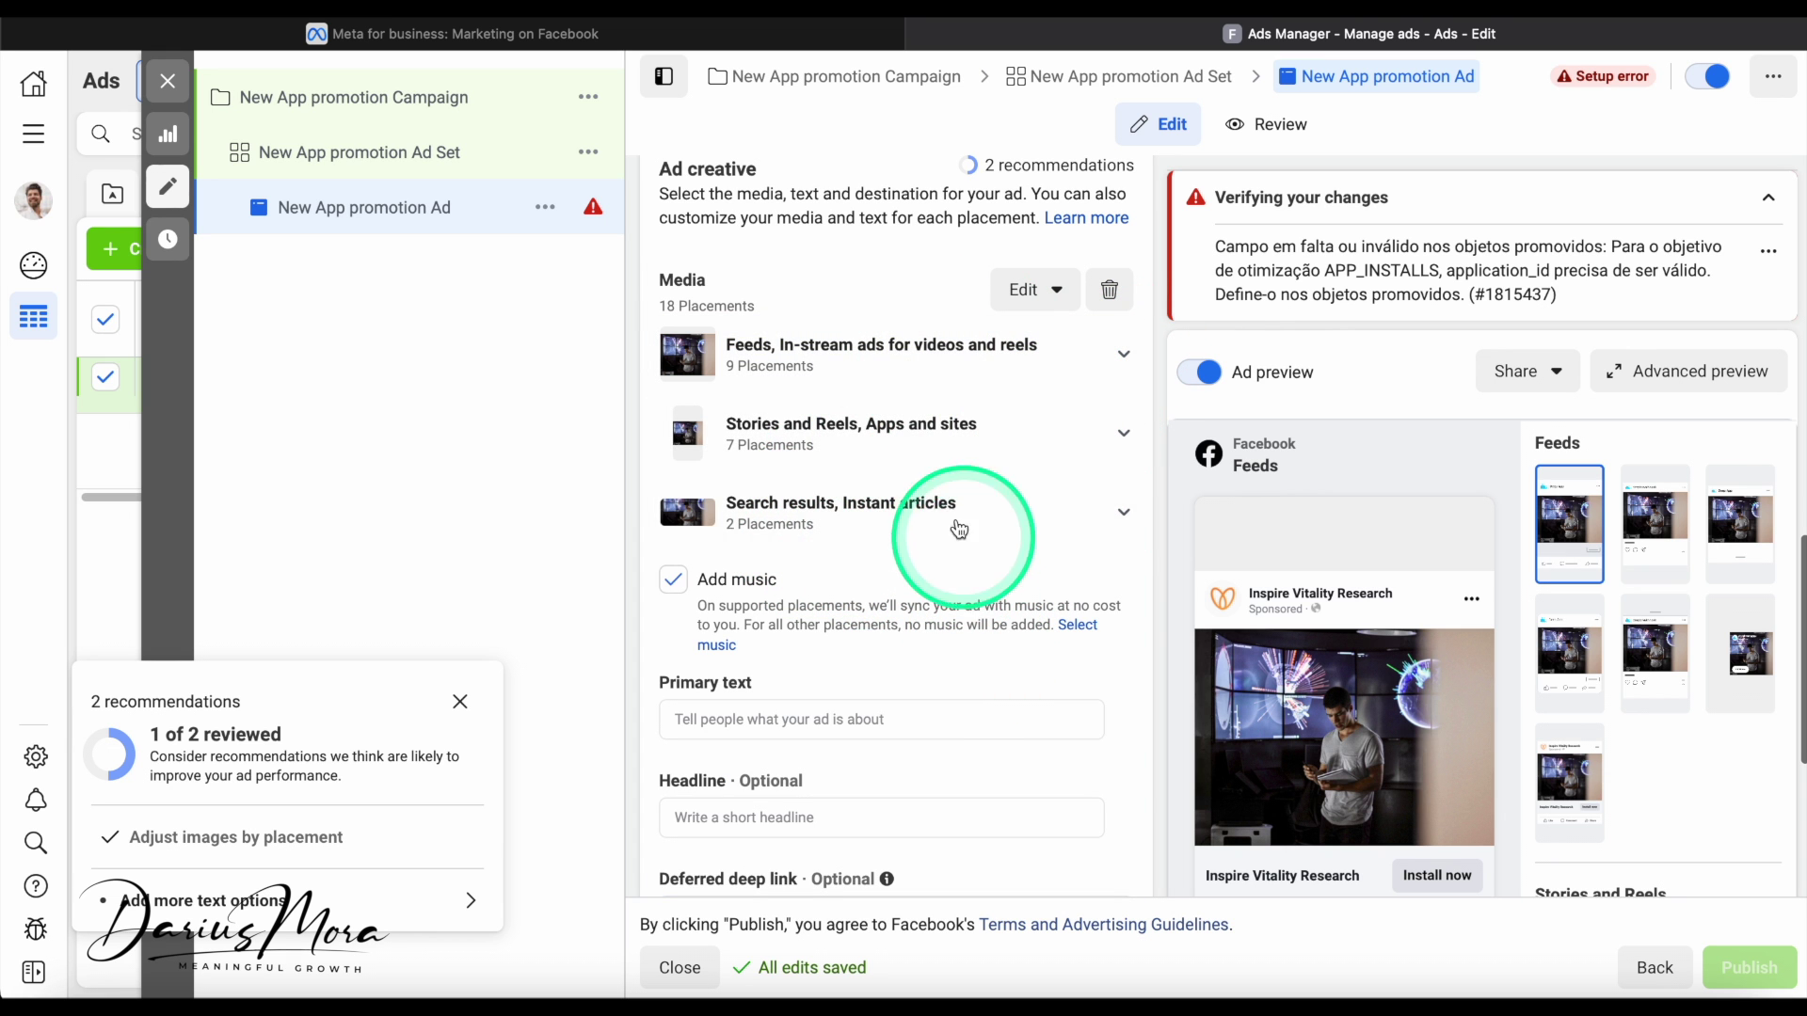
click(1125, 435)
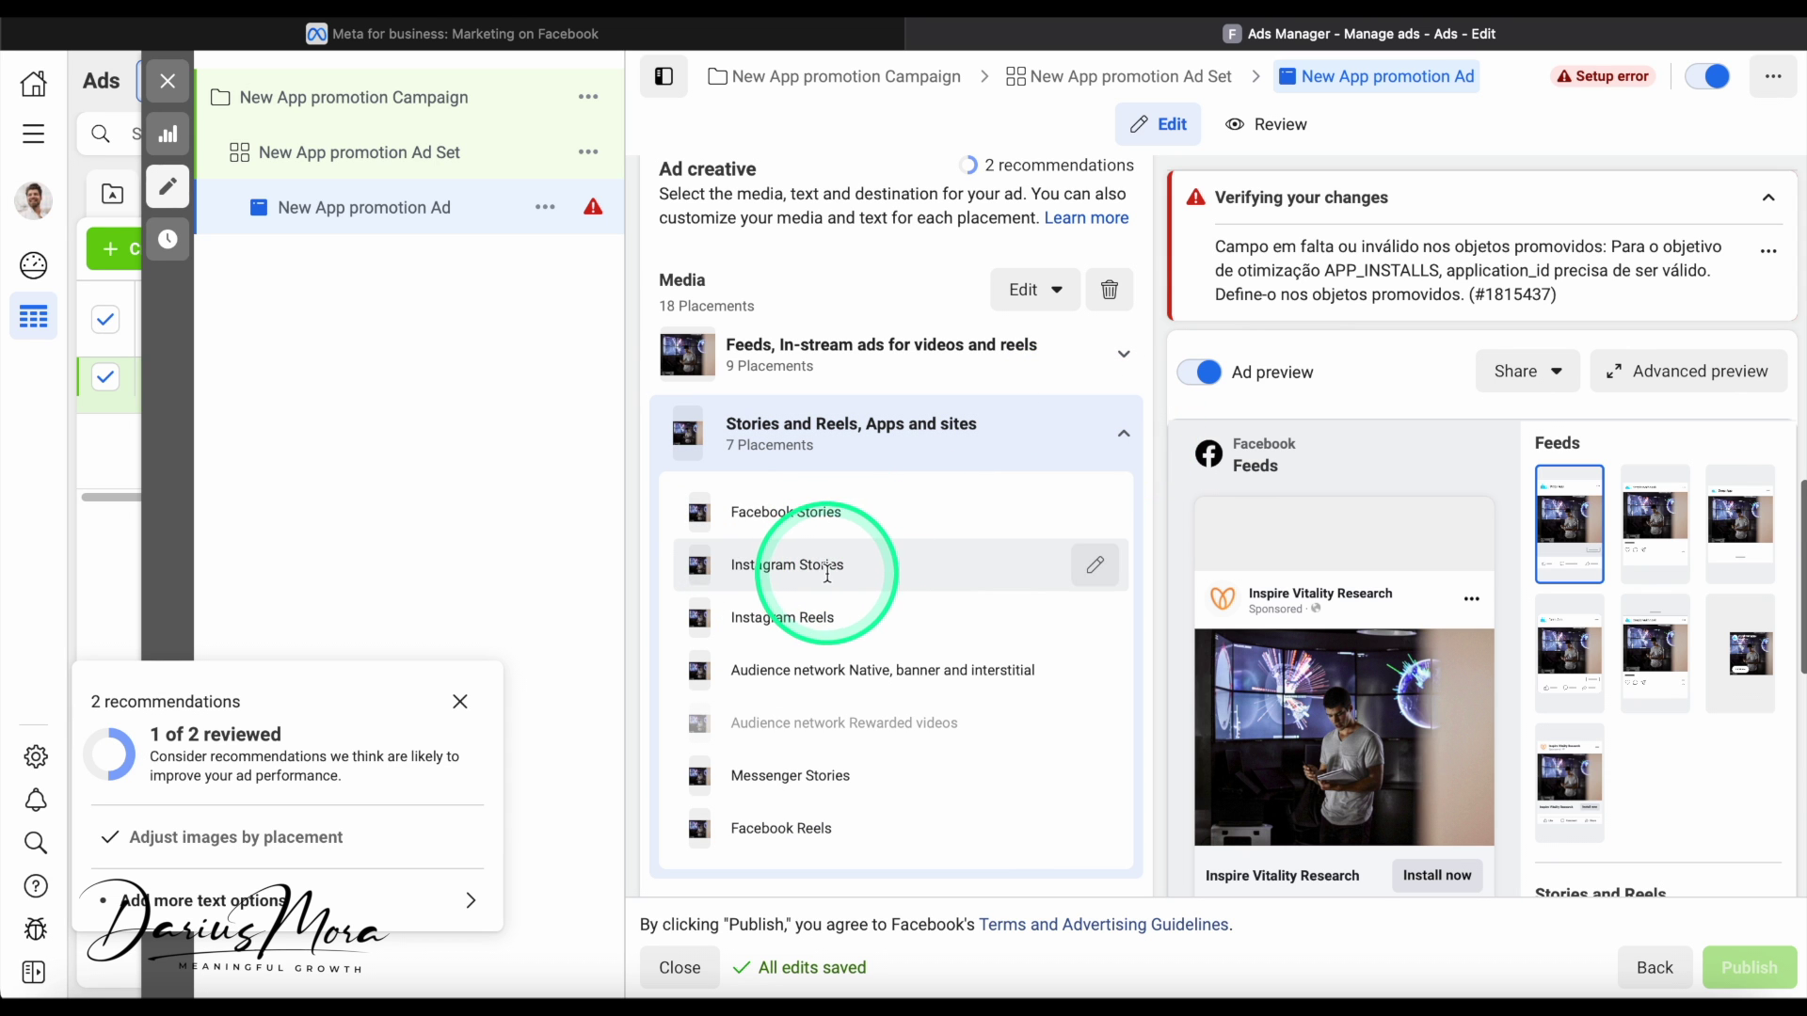
click(1121, 440)
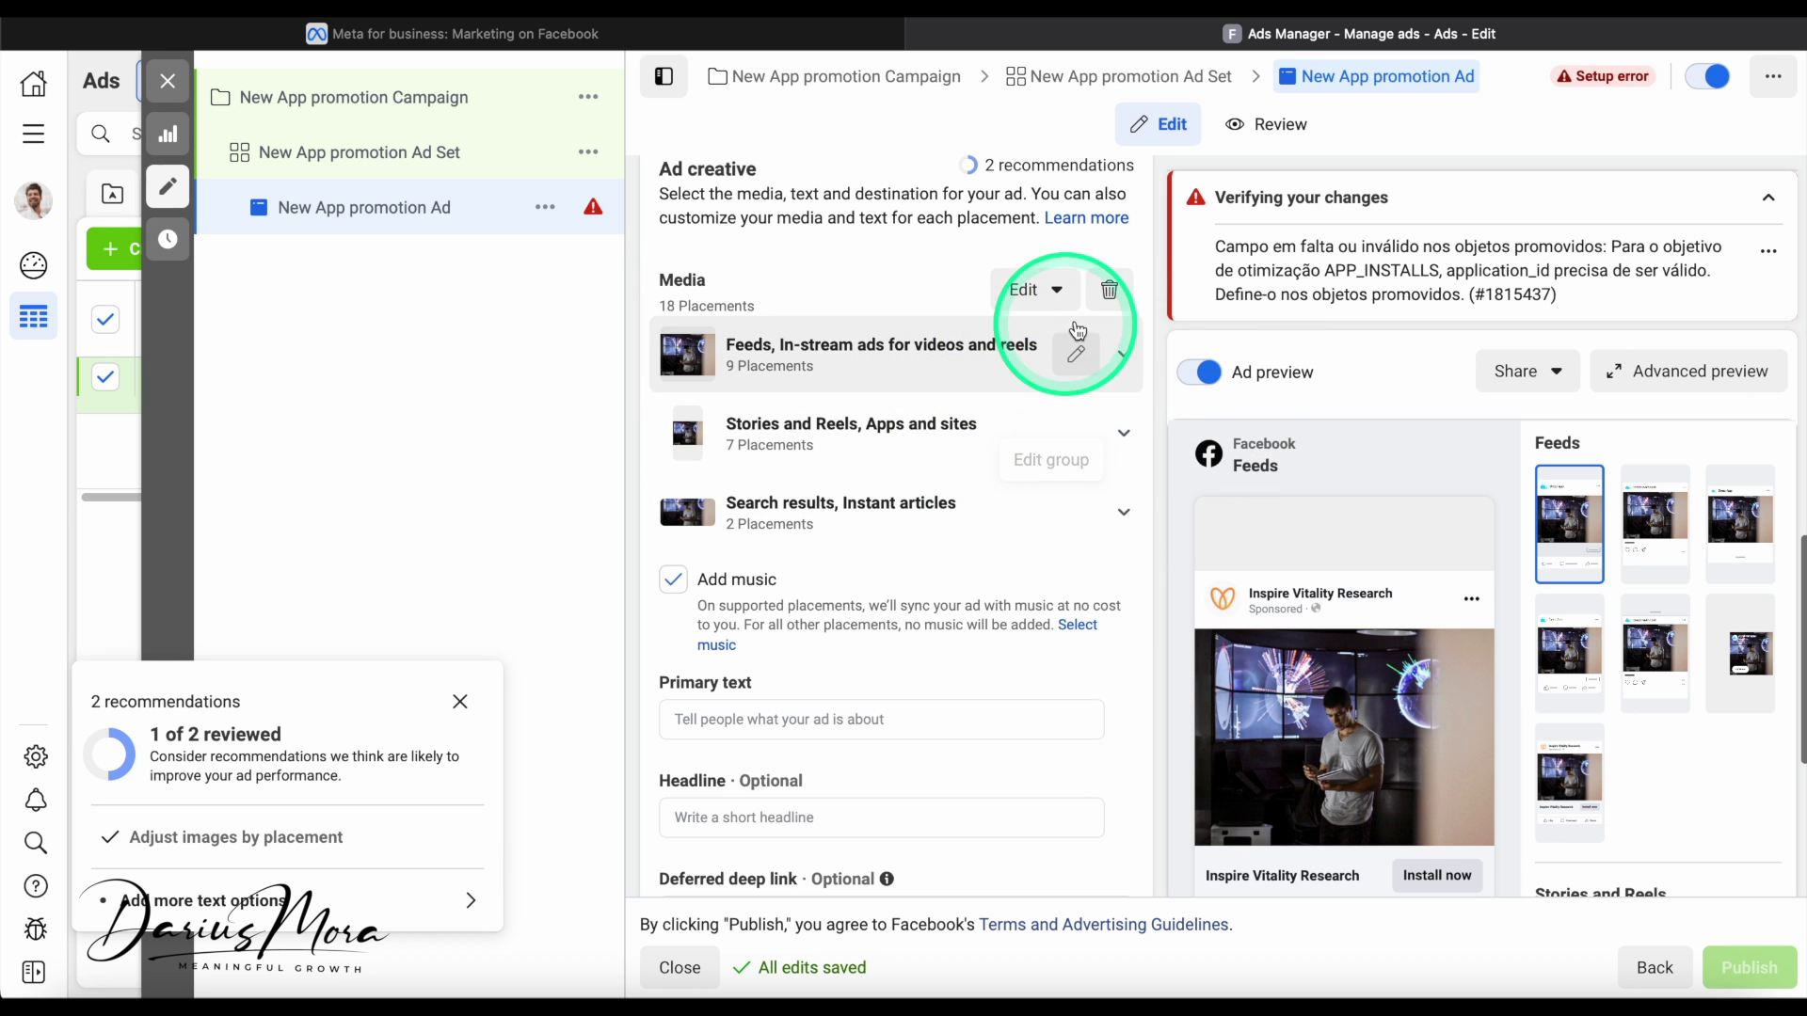
click(1078, 354)
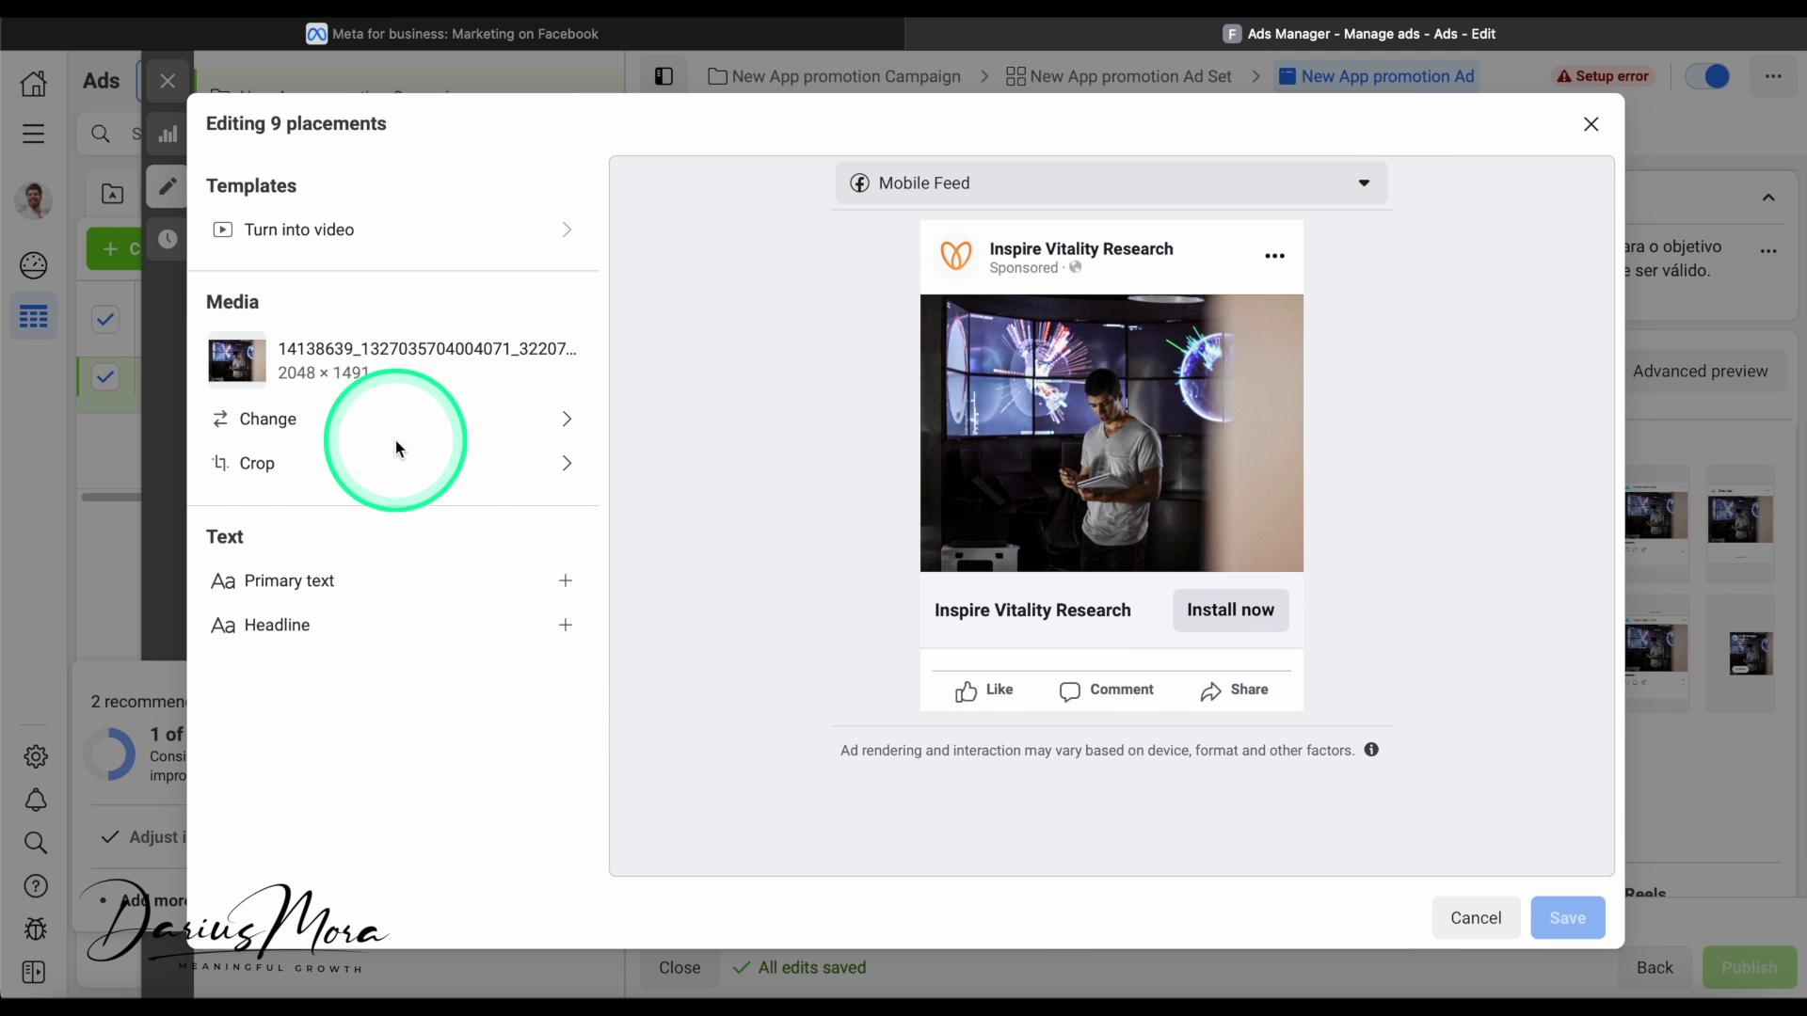
click(1476, 917)
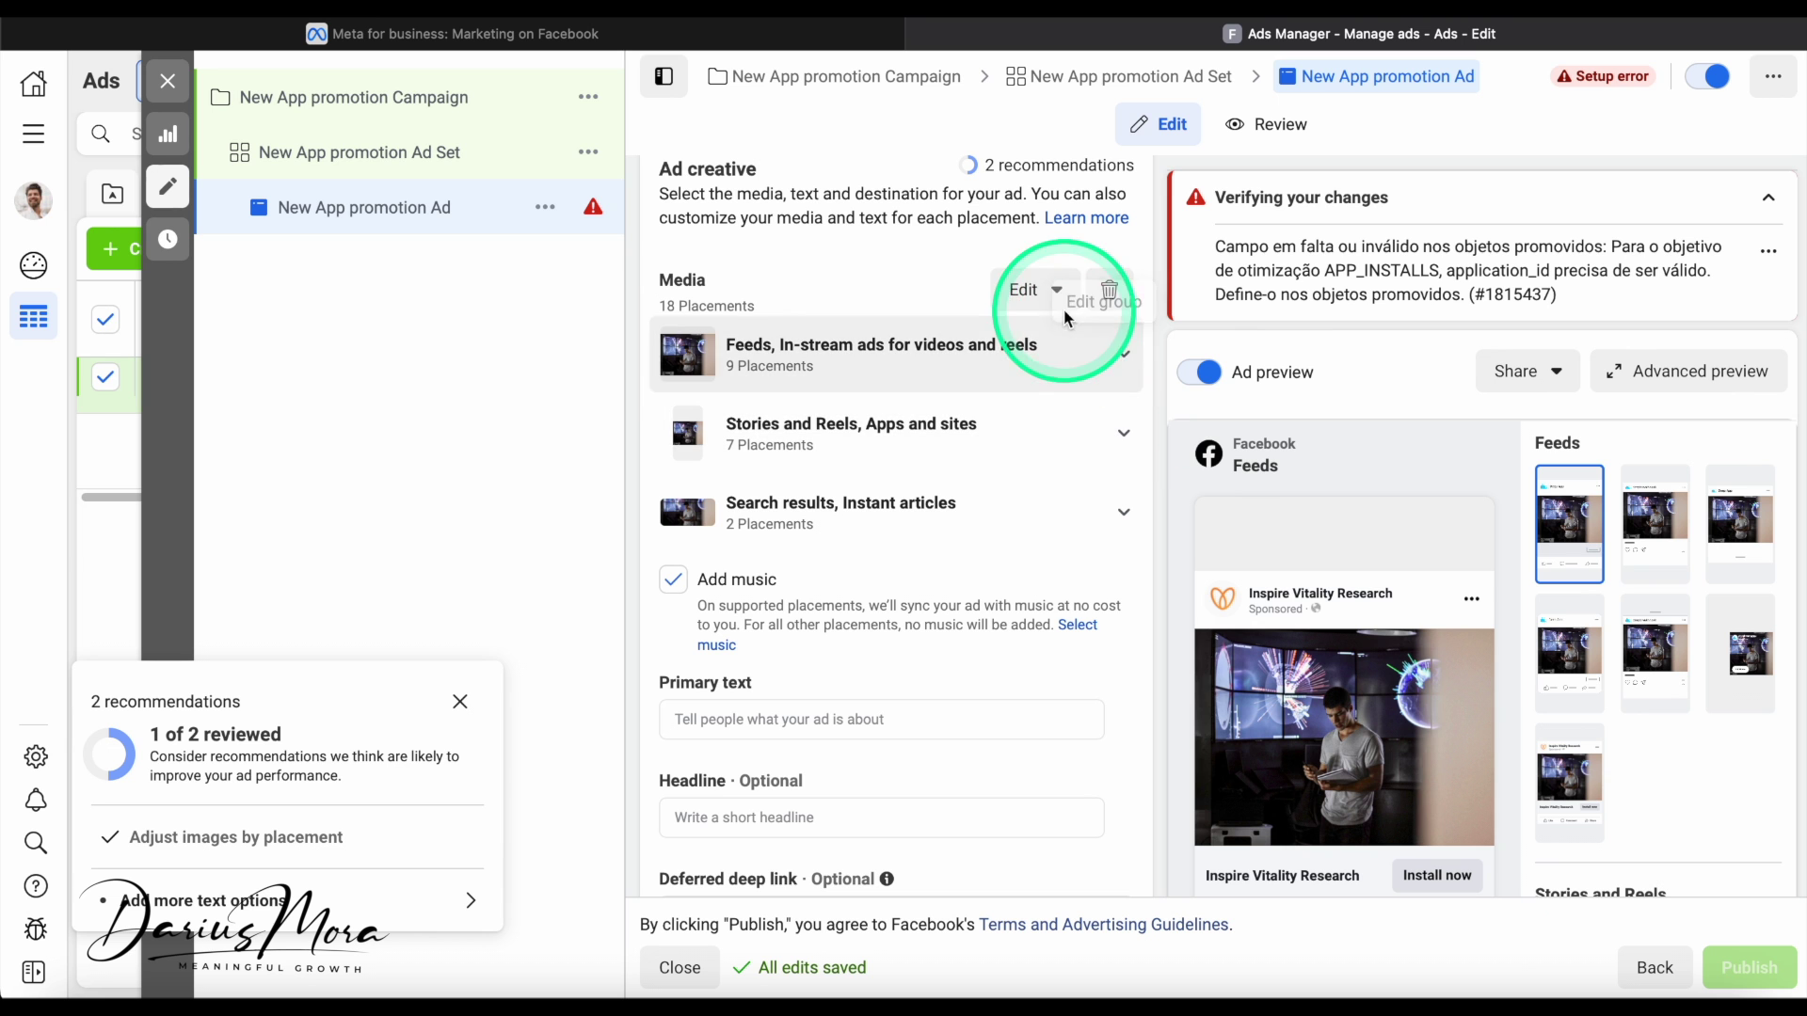
Check the image crop settings, then open the Facebook Feed placement on its own for editing
click(1029, 291)
click(1045, 348)
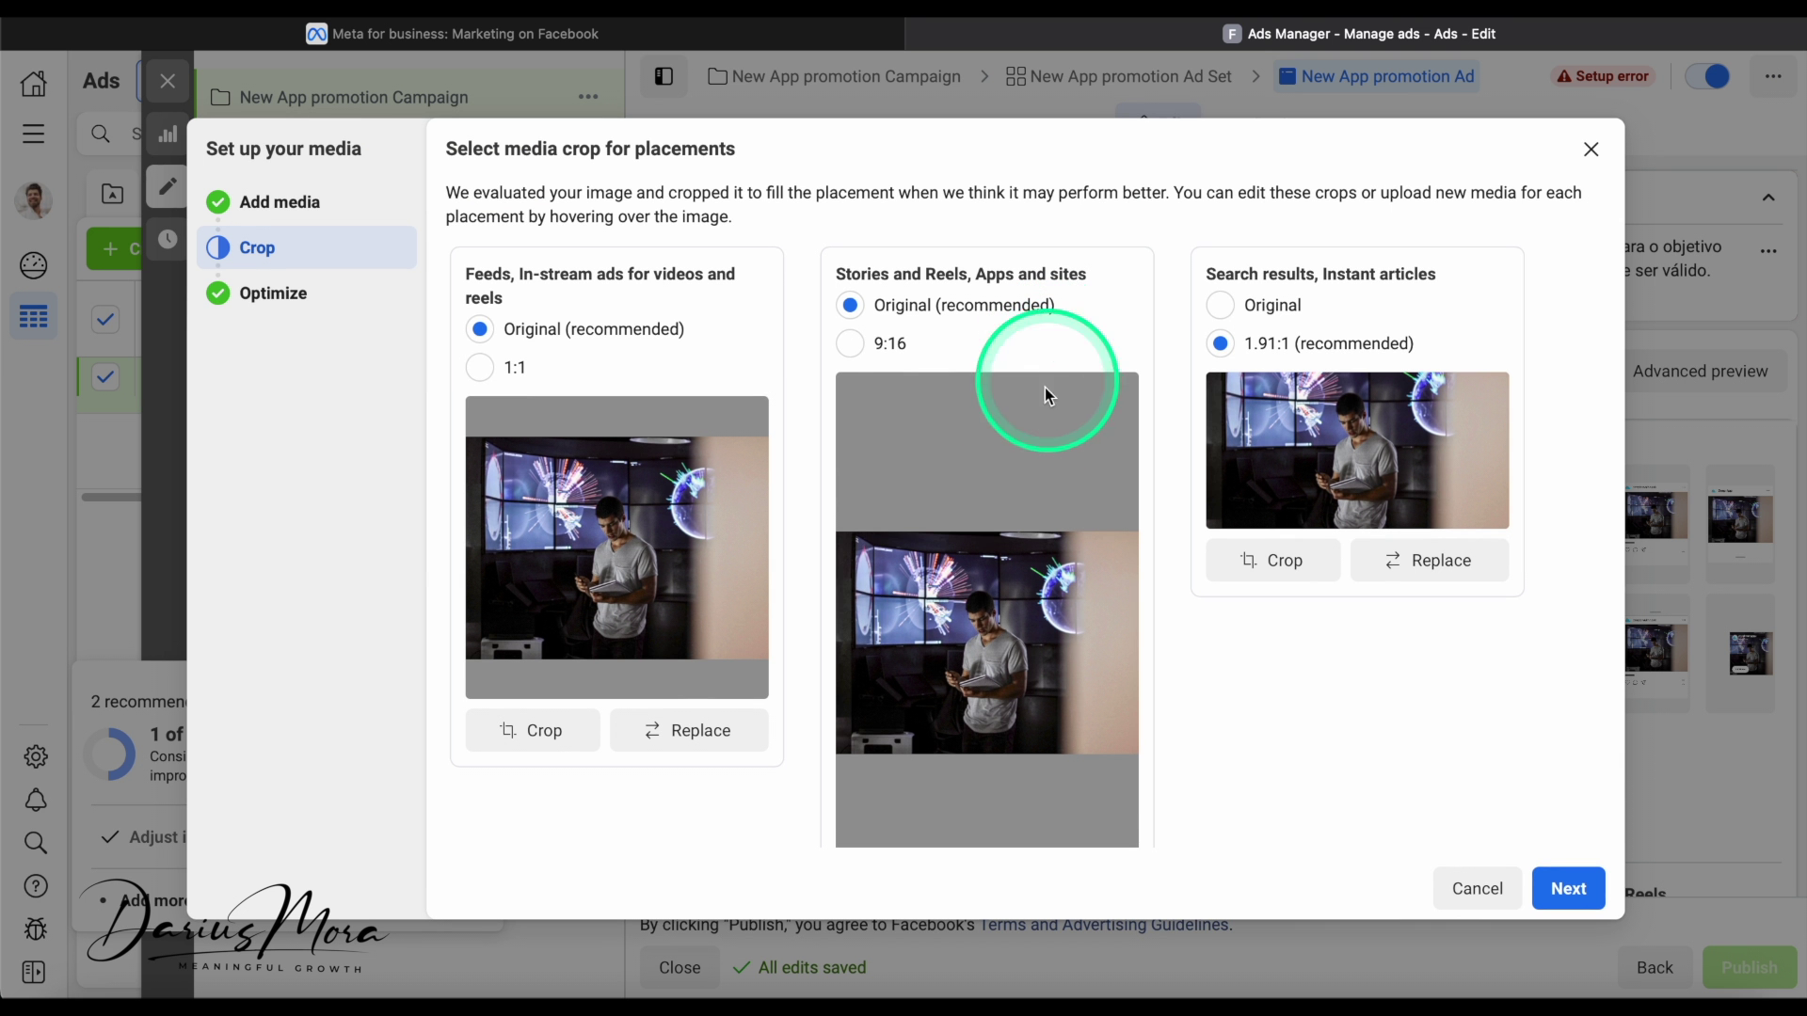
click(1493, 892)
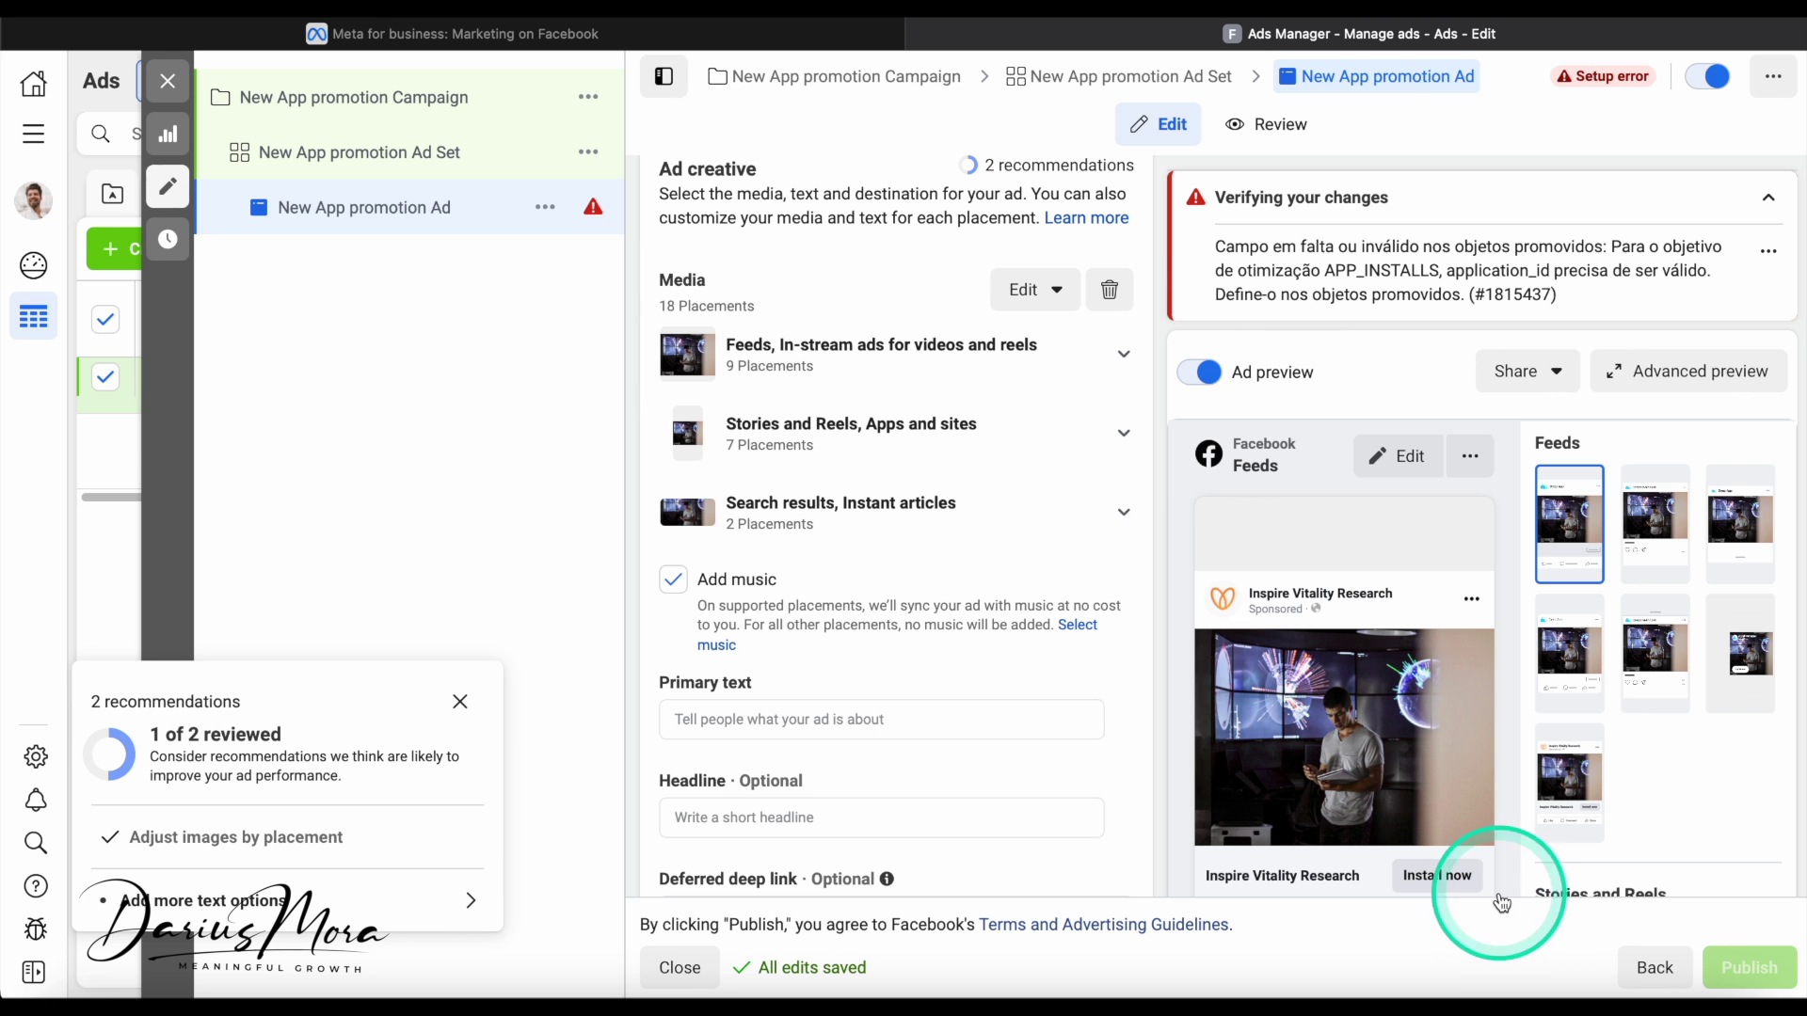
click(1118, 354)
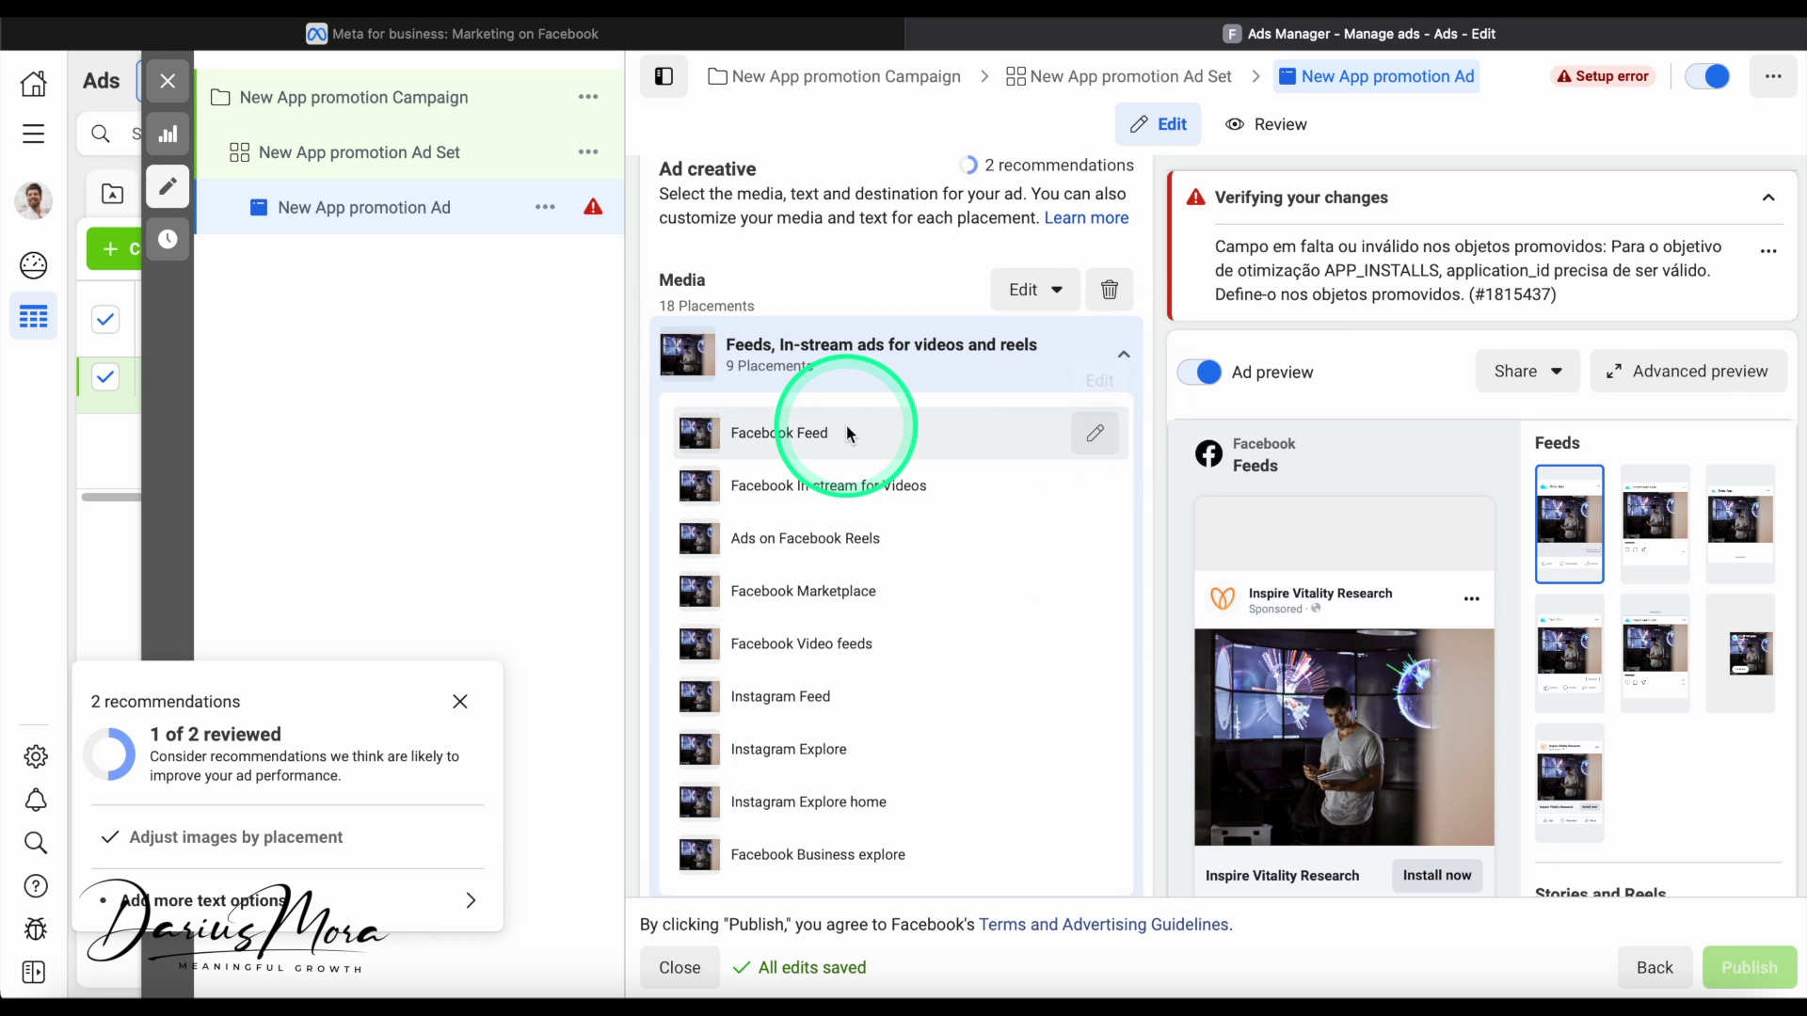
click(1094, 432)
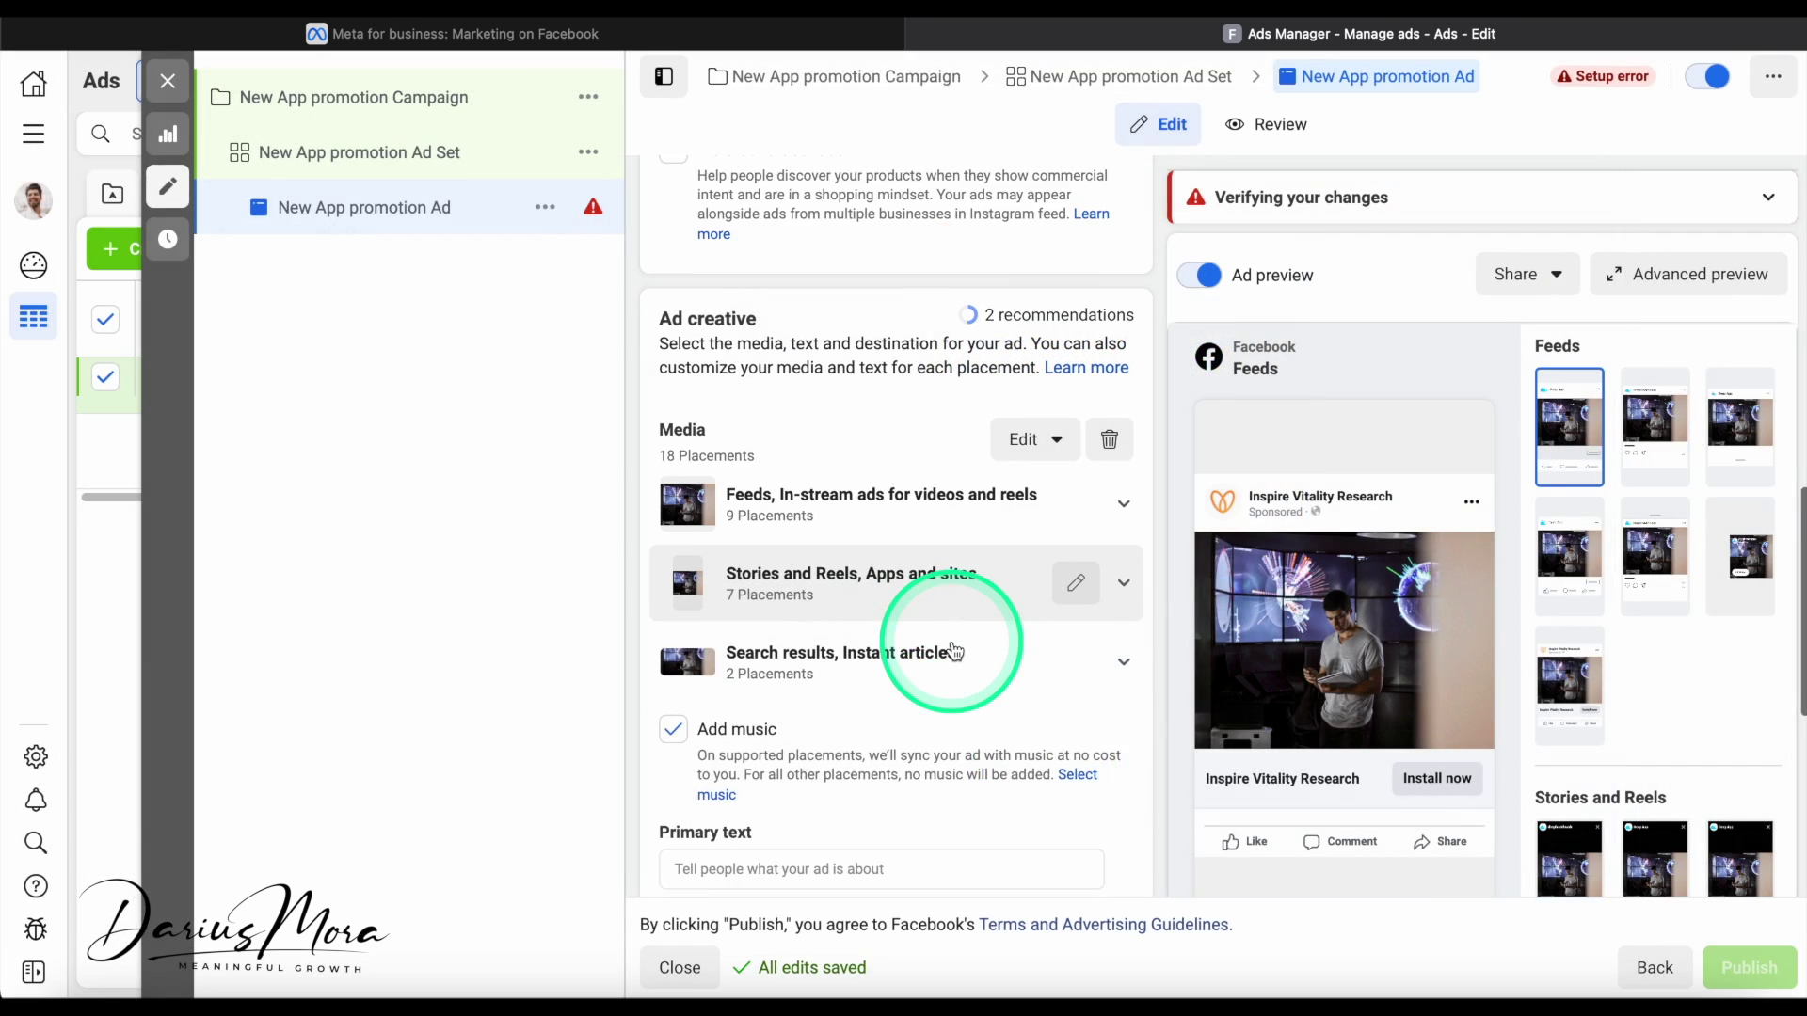
Scroll the Ad creative panel down to the Primary text, Headline and Call to action fields
scroll(953, 649, down, 2)
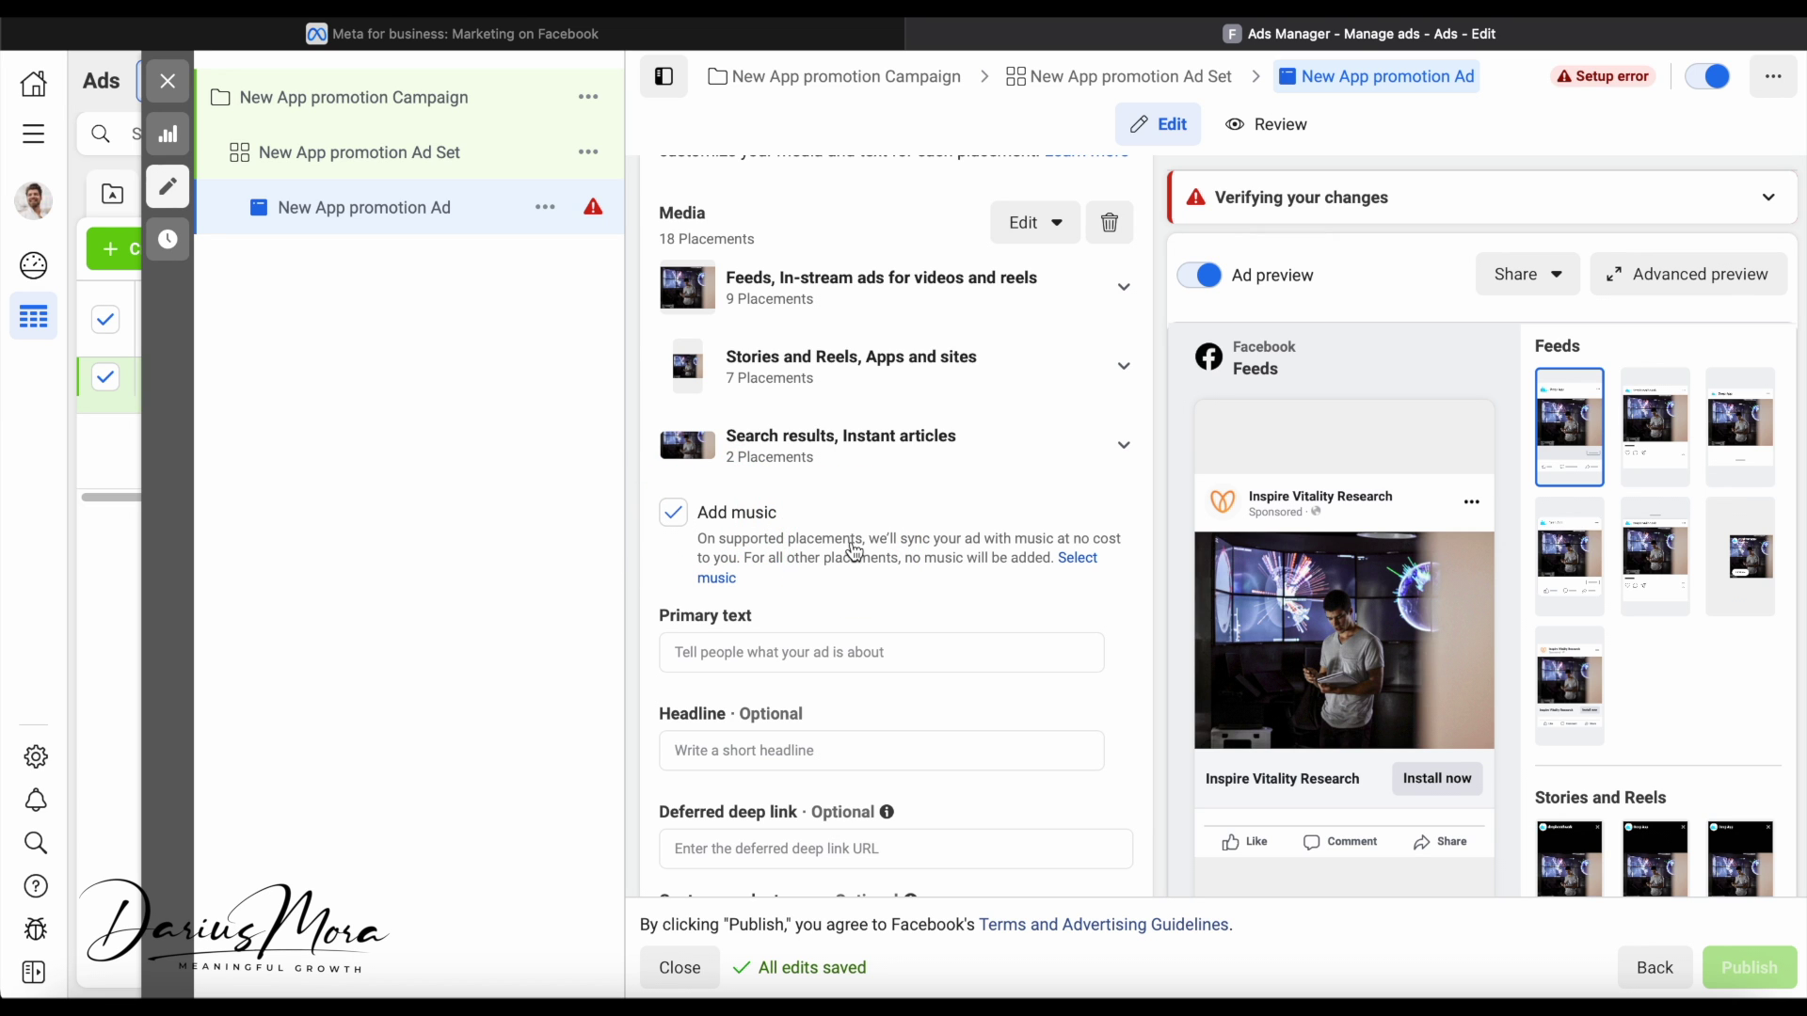
scroll(928, 593, down, 1)
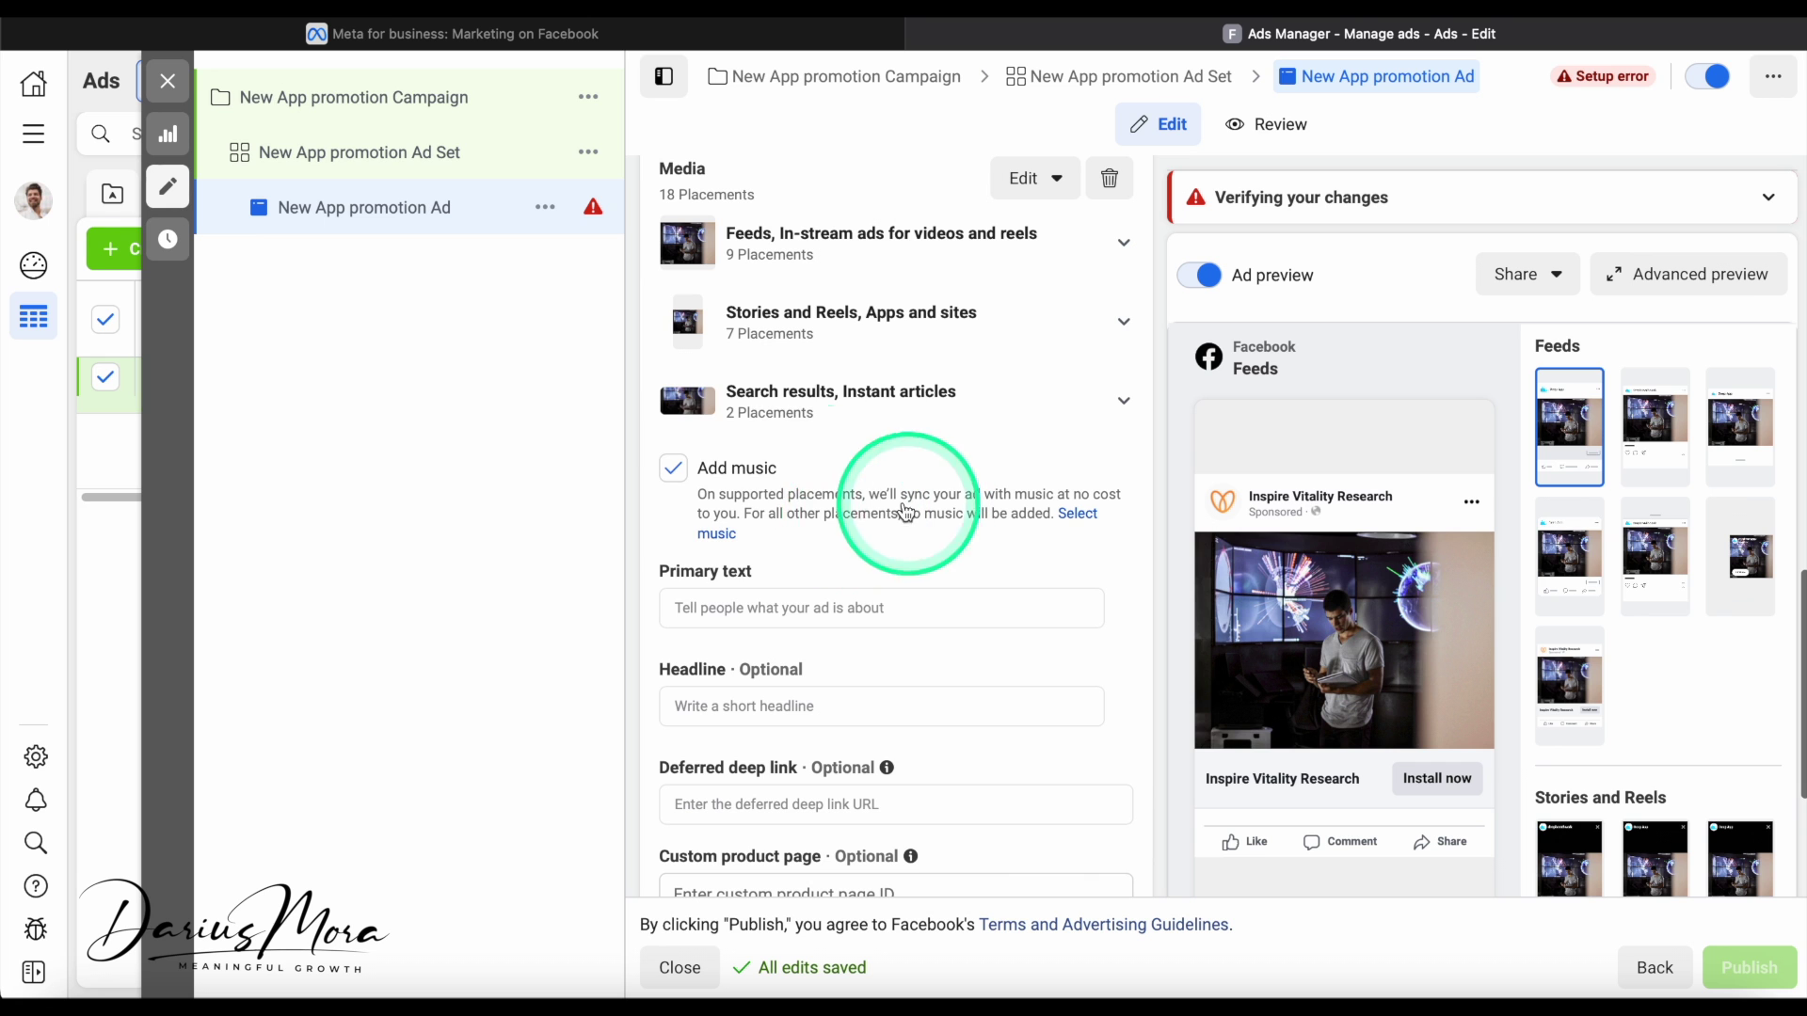
scroll(874, 527, down, 2)
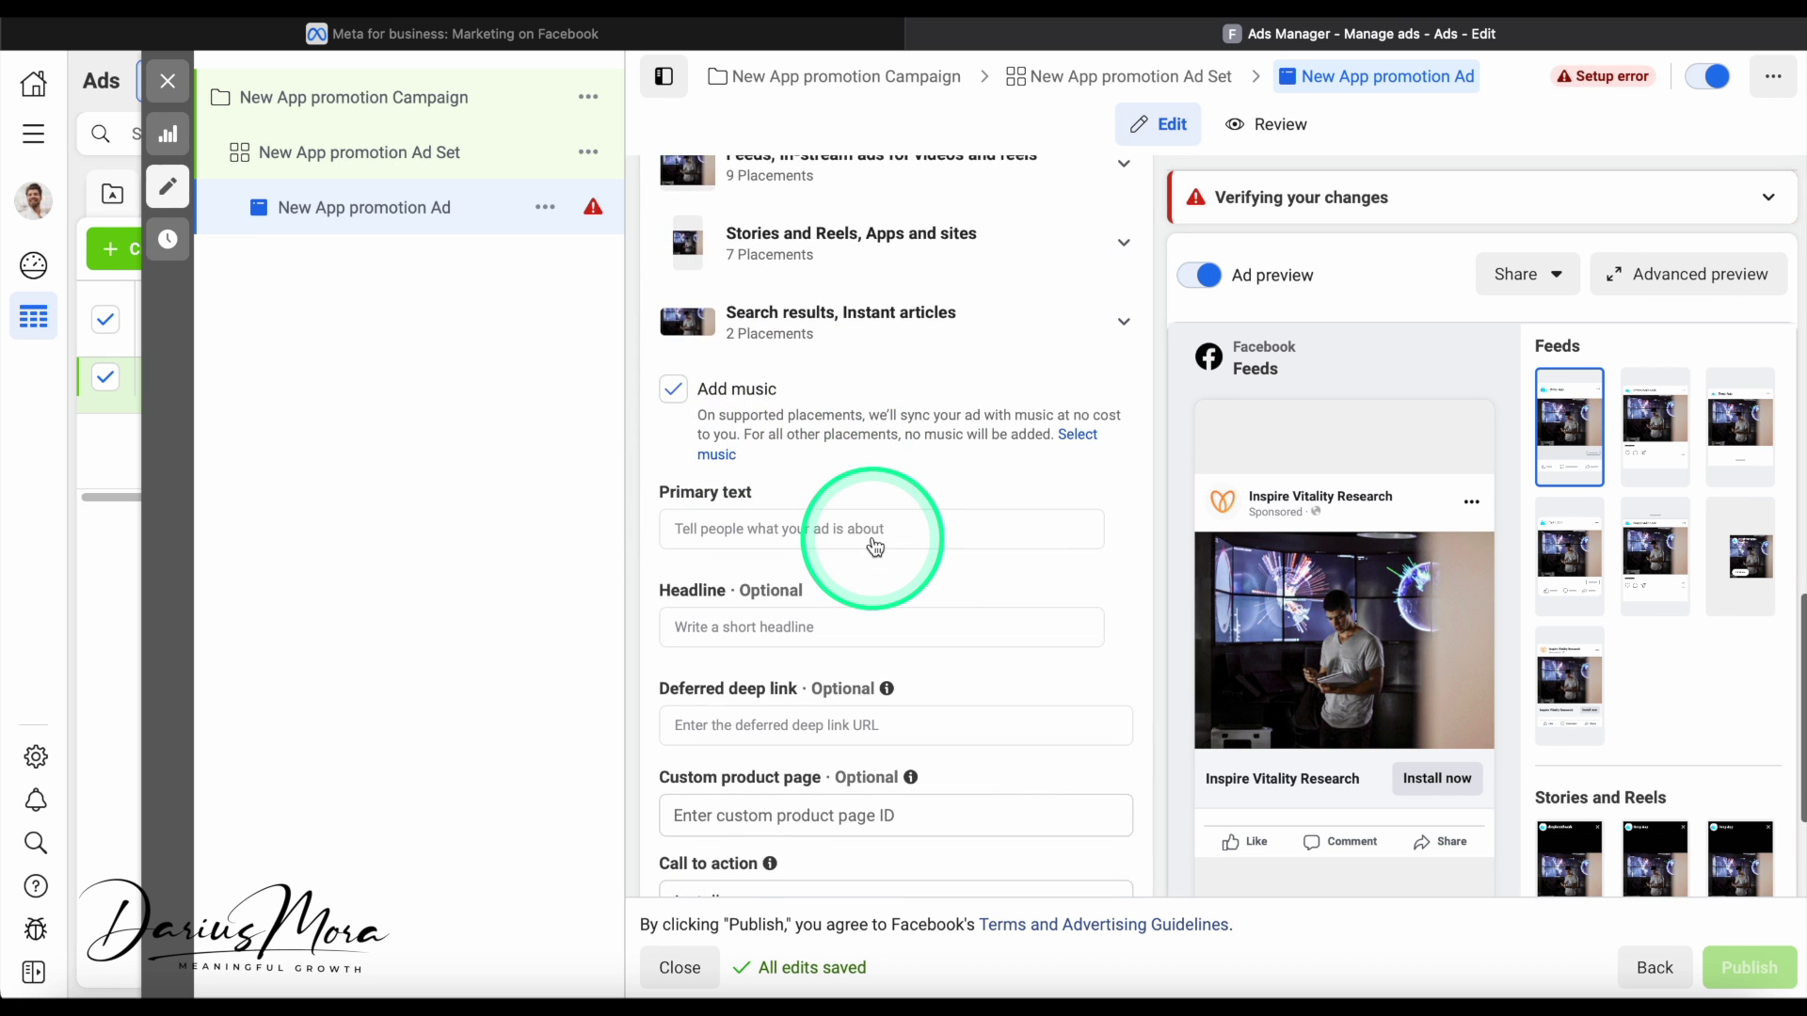
scroll(874, 544, down, 2)
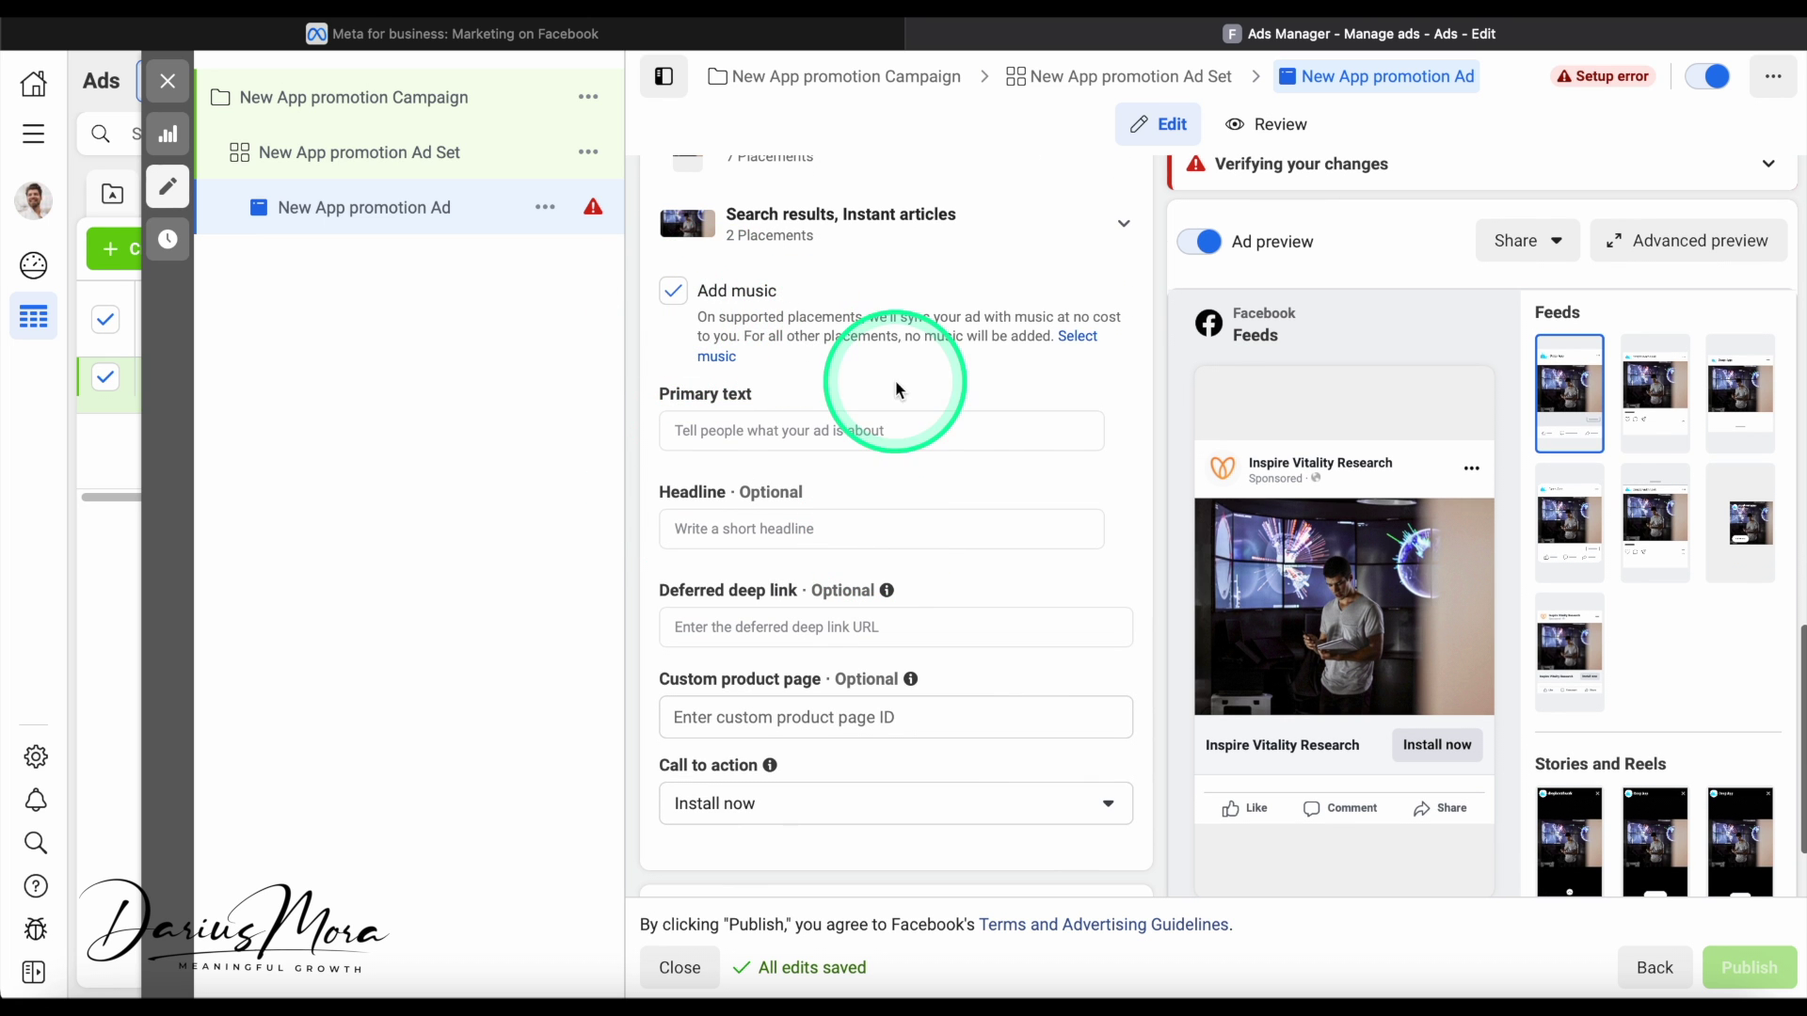
scroll(1063, 524, down, 1)
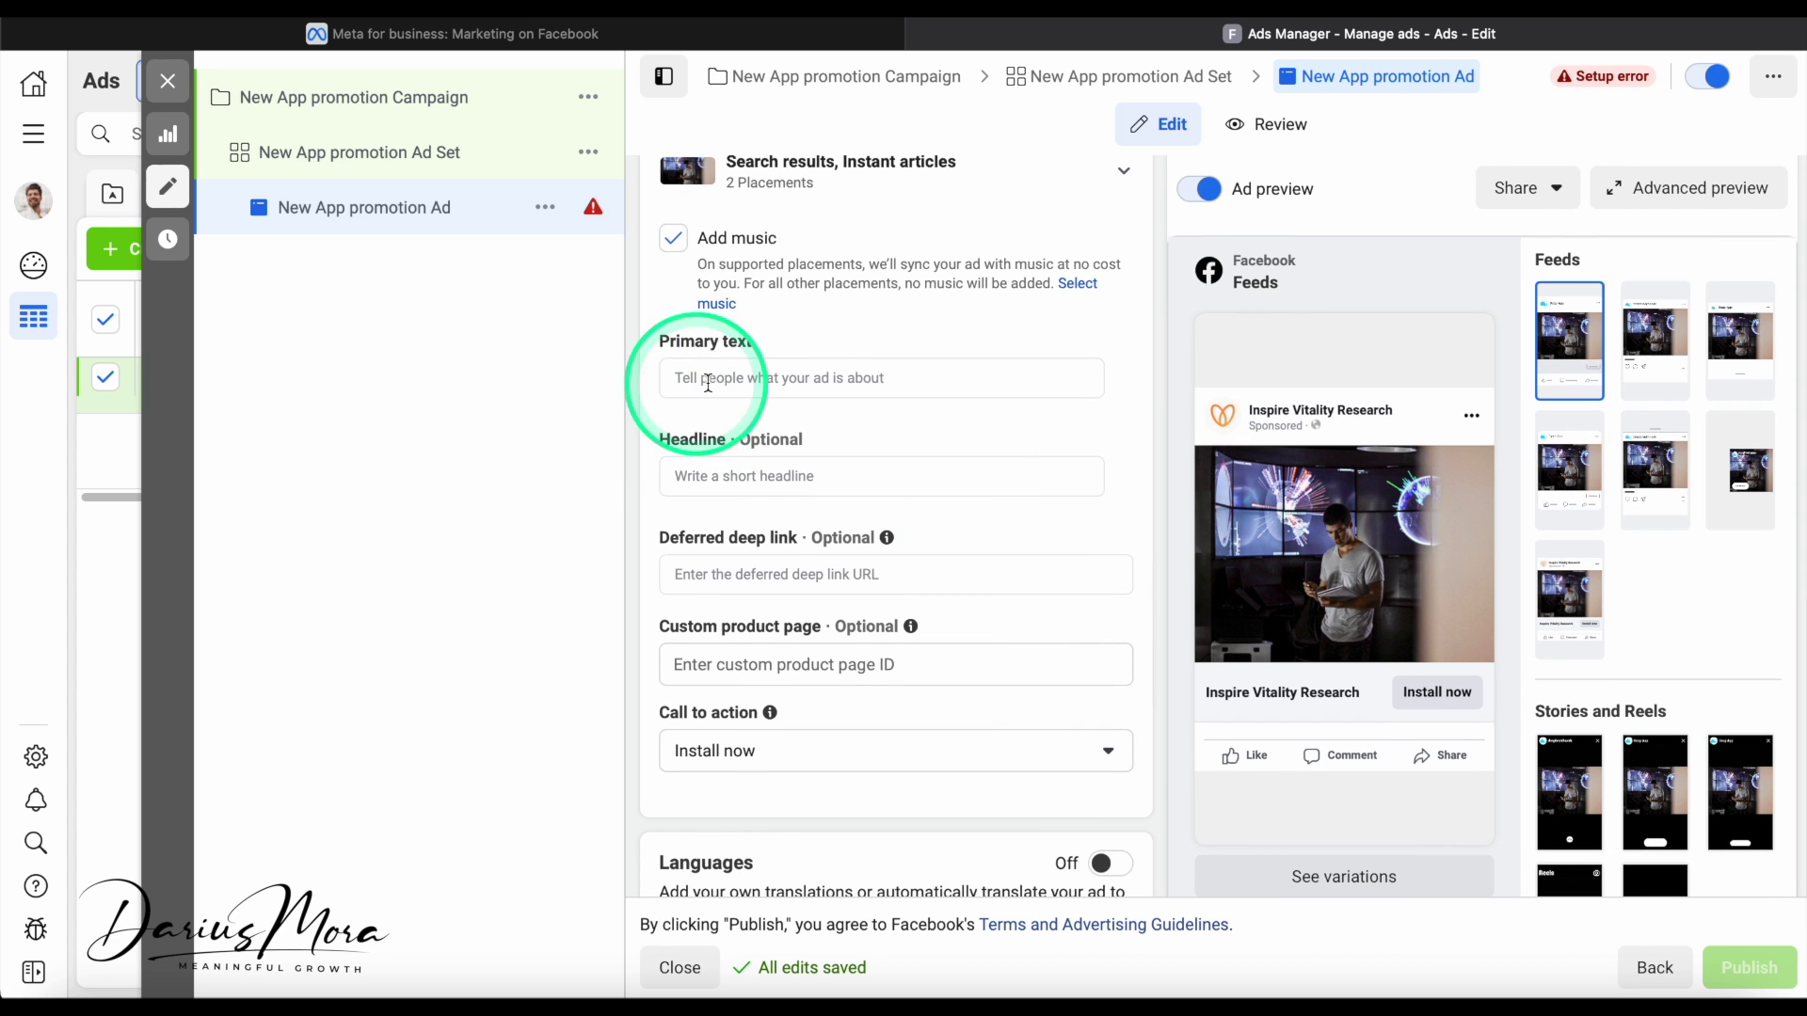
Enter 'Mental health tool for champions' as the primary text and confirm it shows in the Feeds preview
click(779, 374)
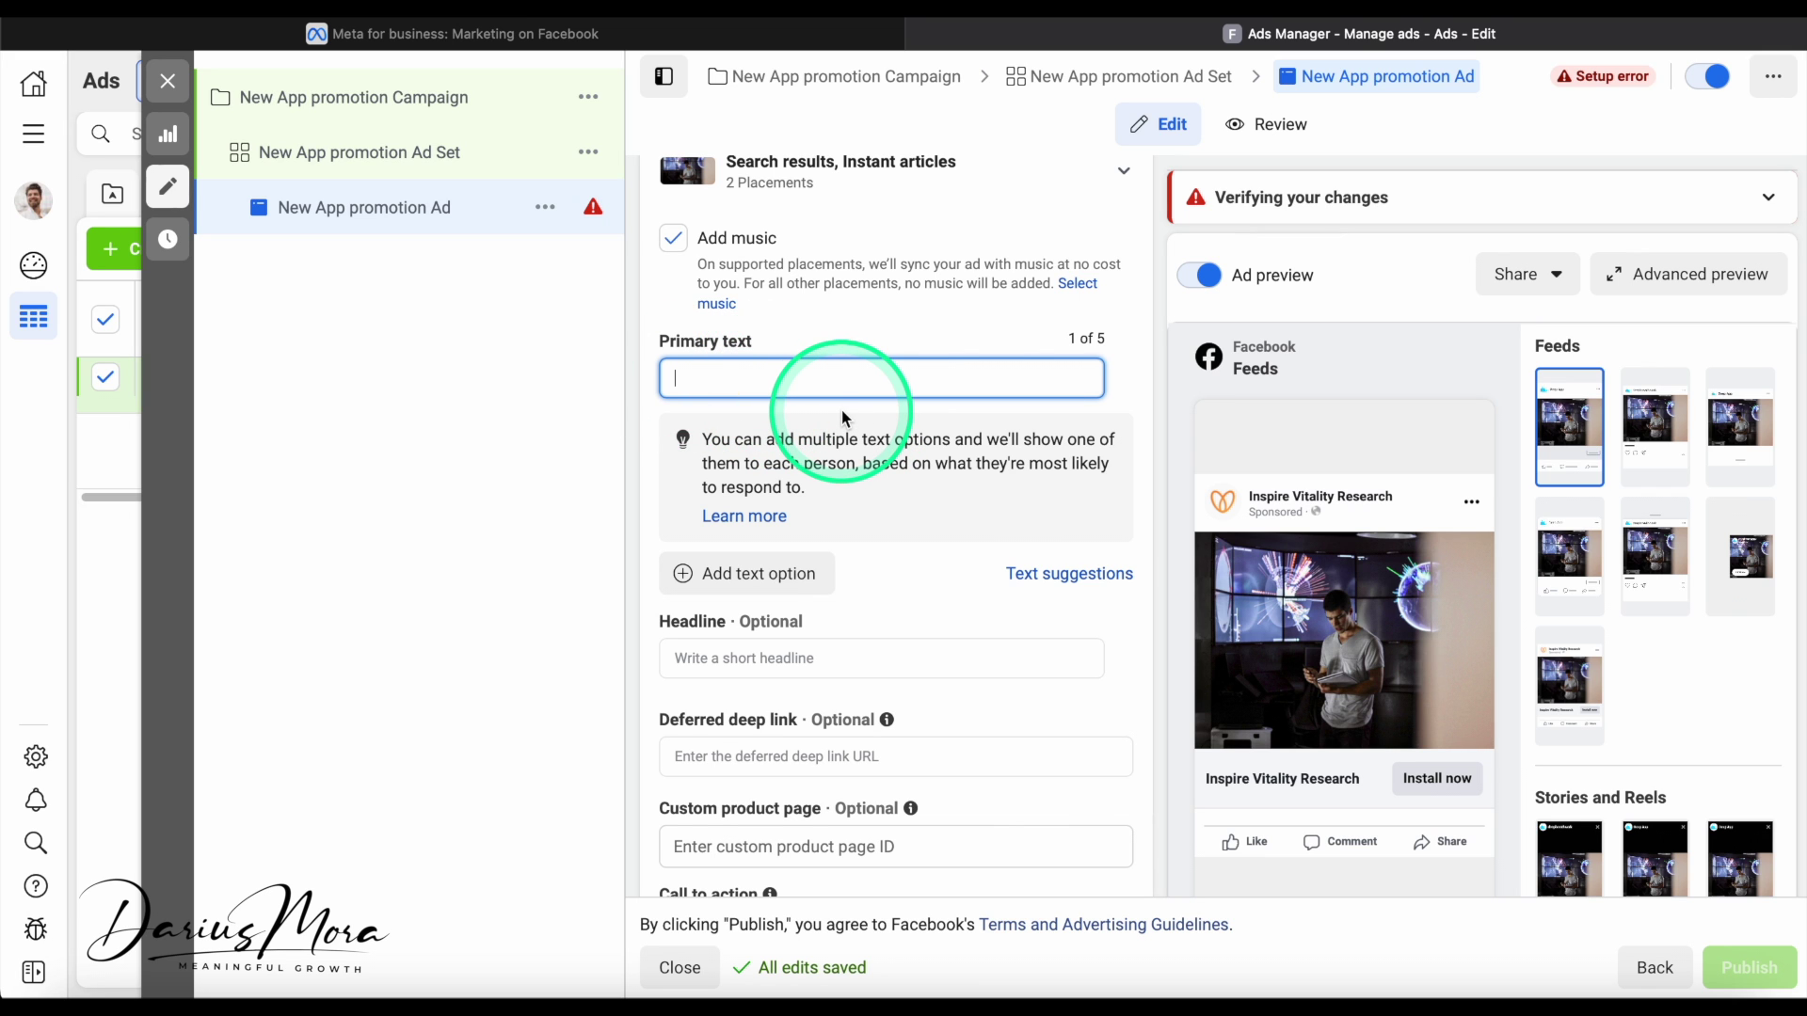
text(Me)
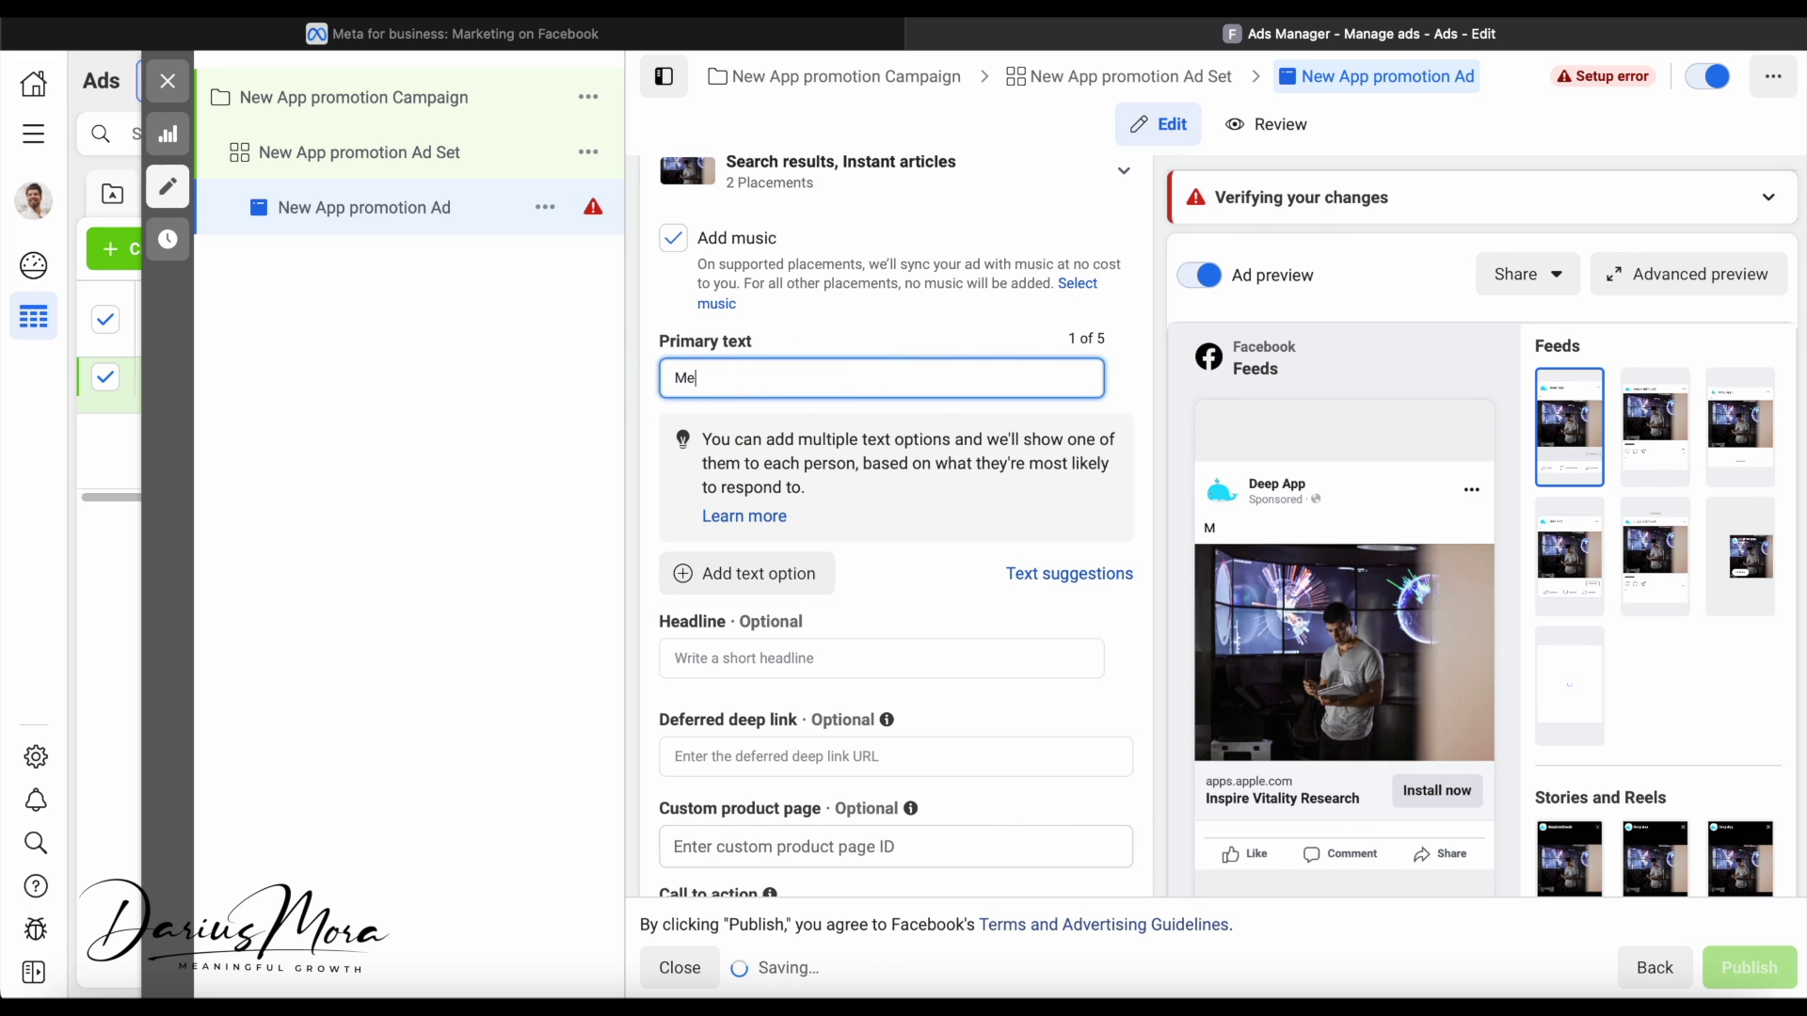
text(ntal heal)
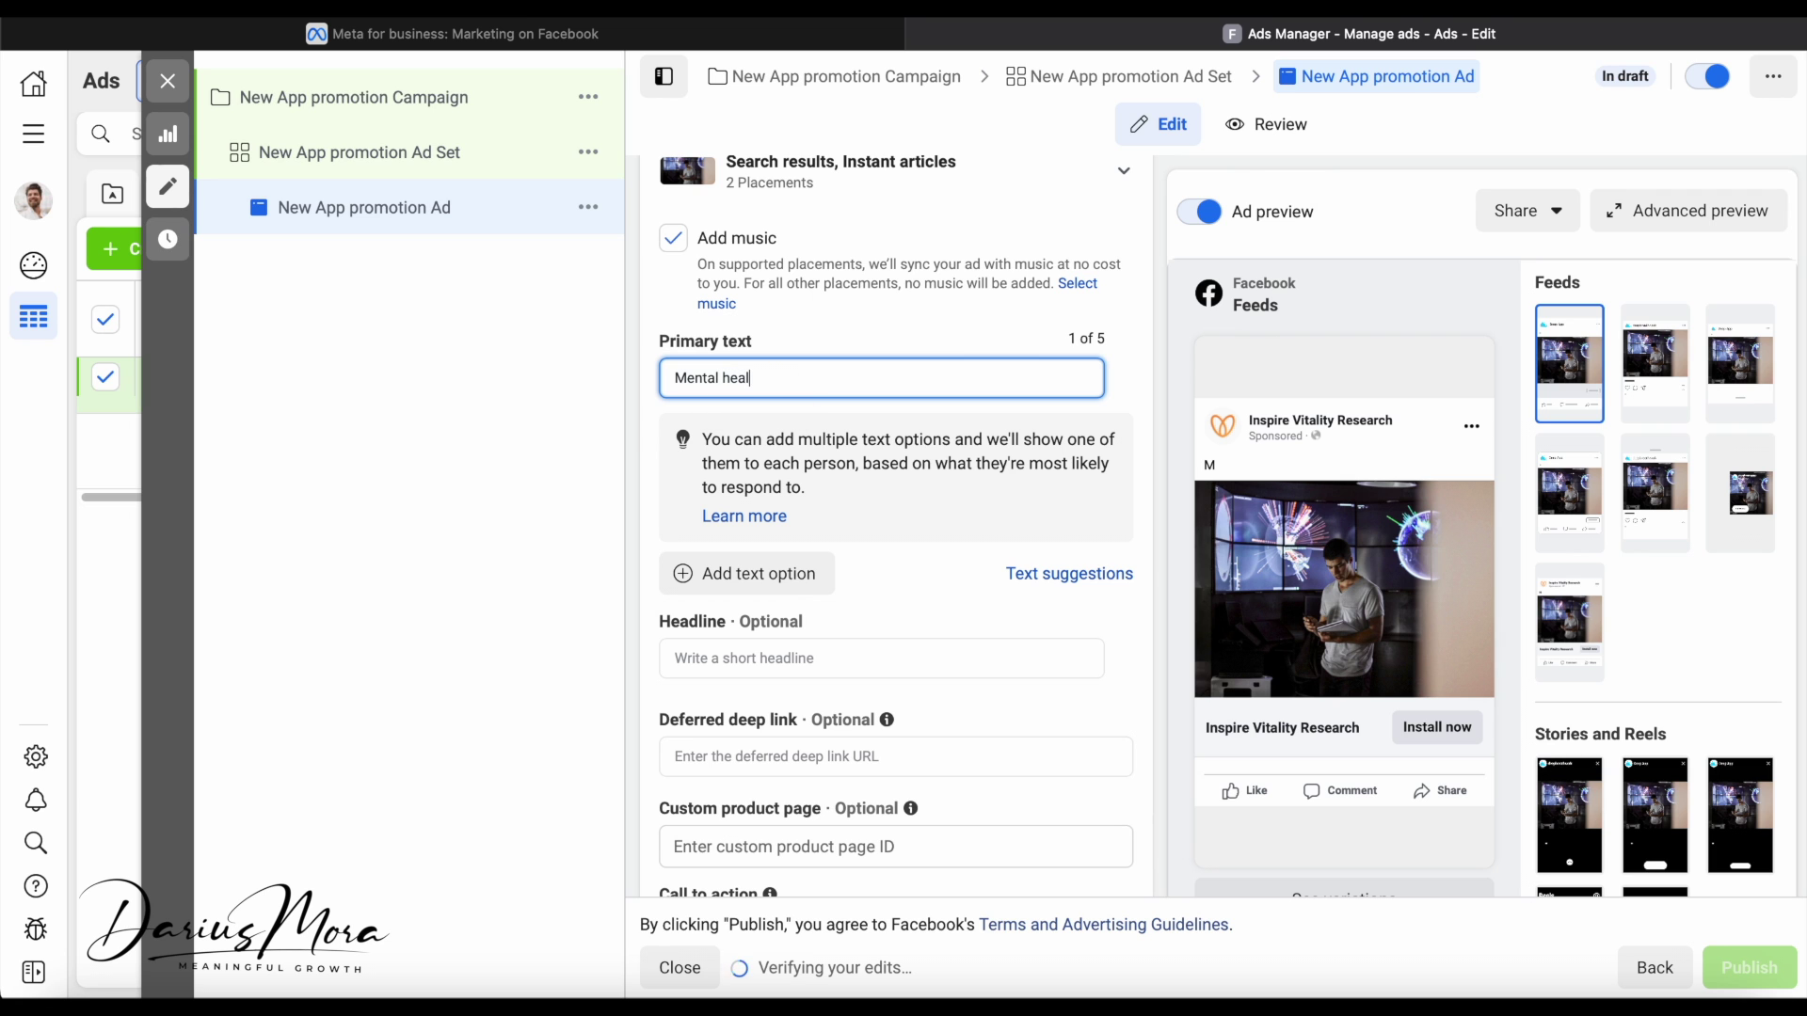
text(th tool for champ)
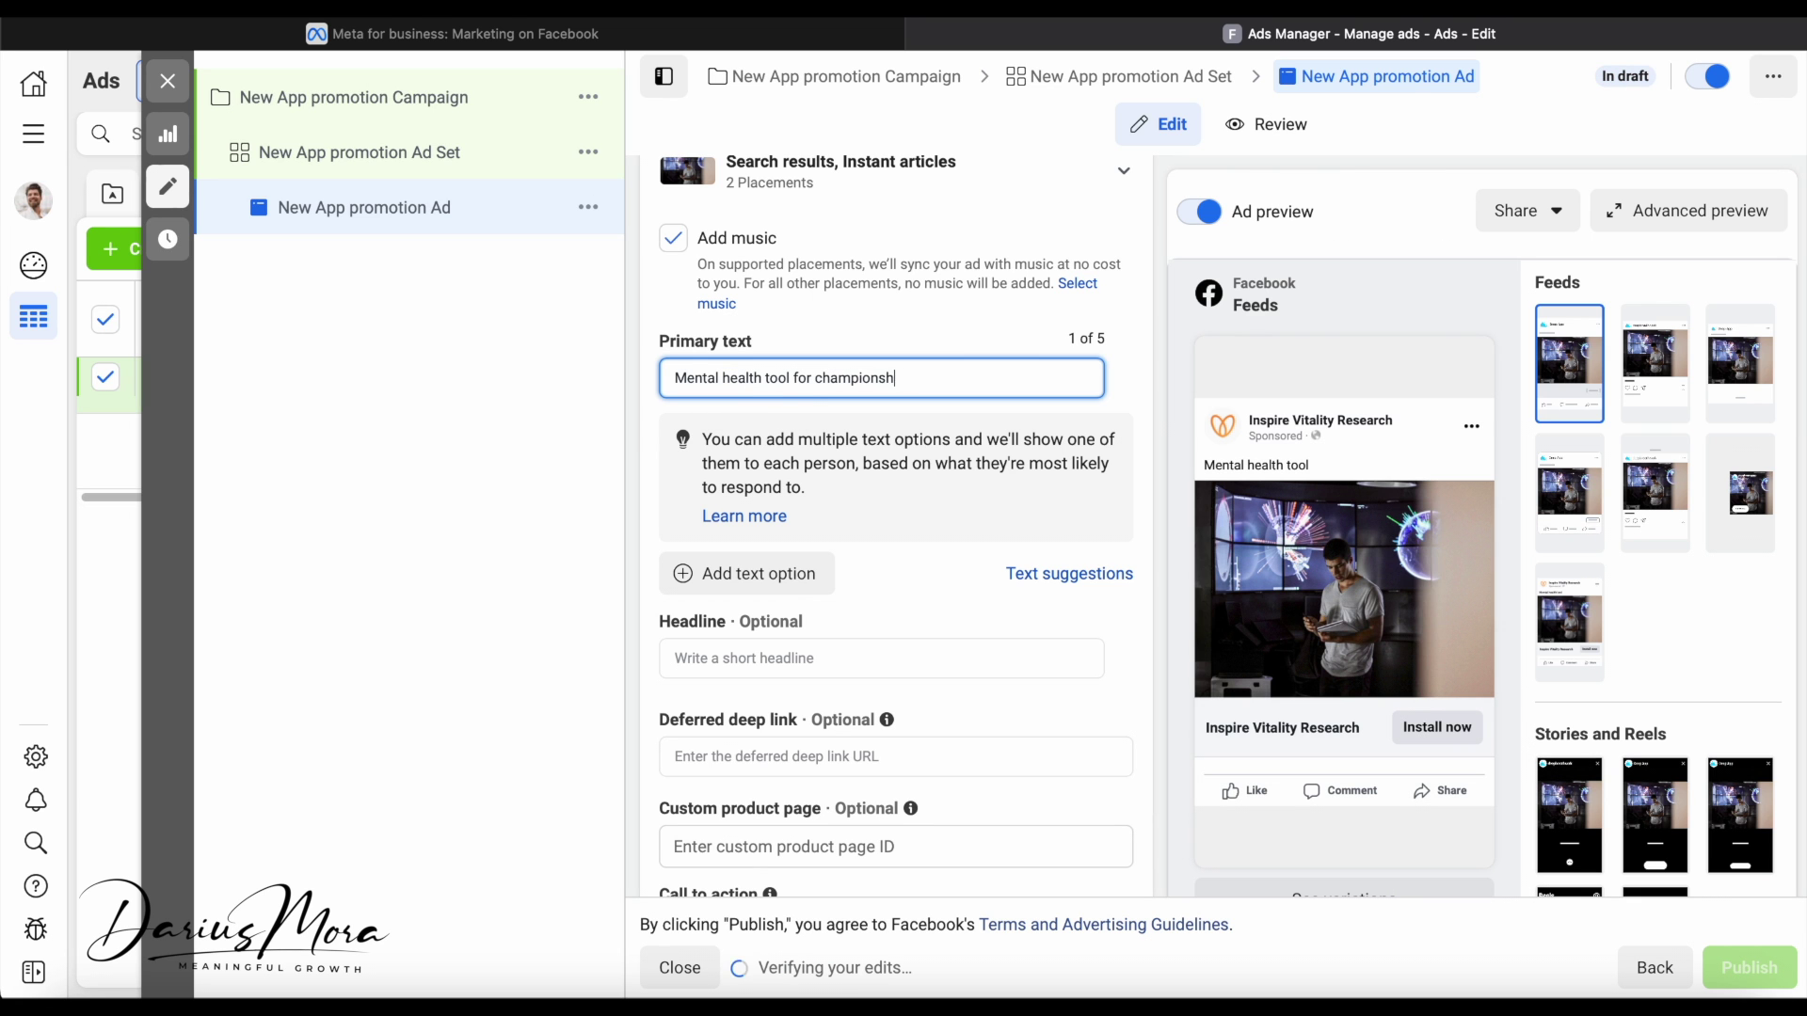
text(ions)
click(970, 469)
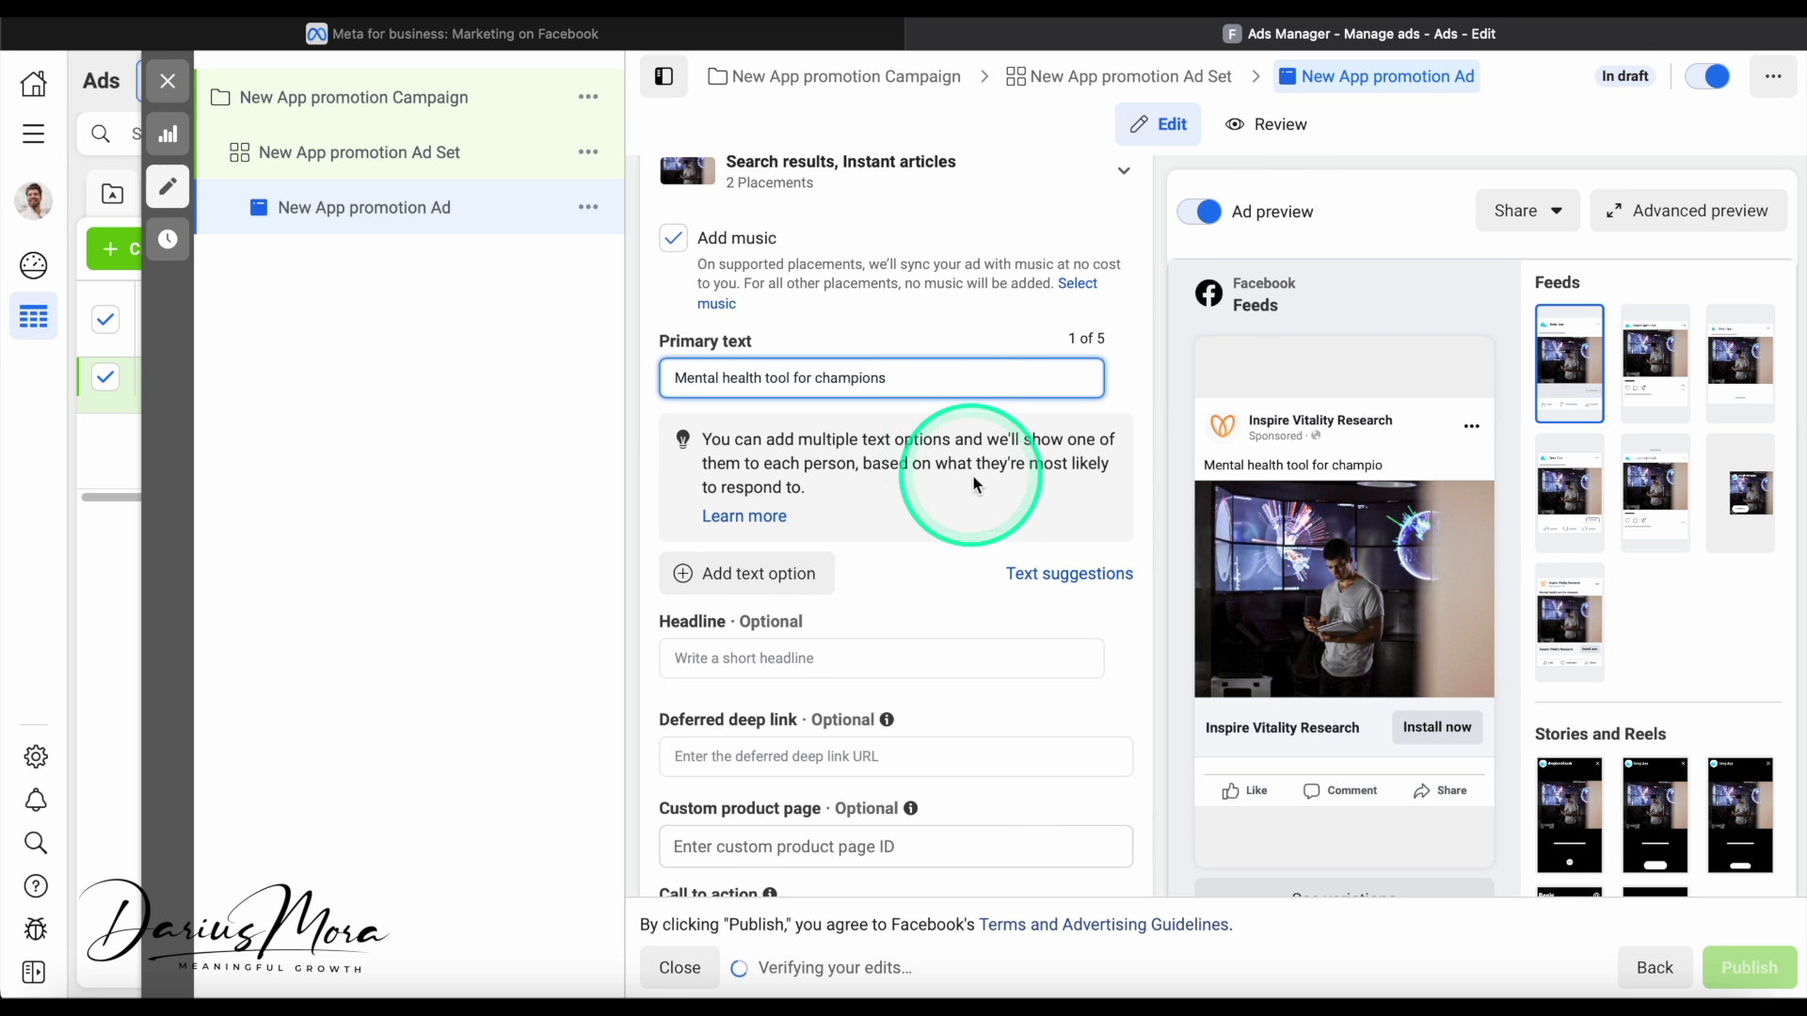
click(1388, 471)
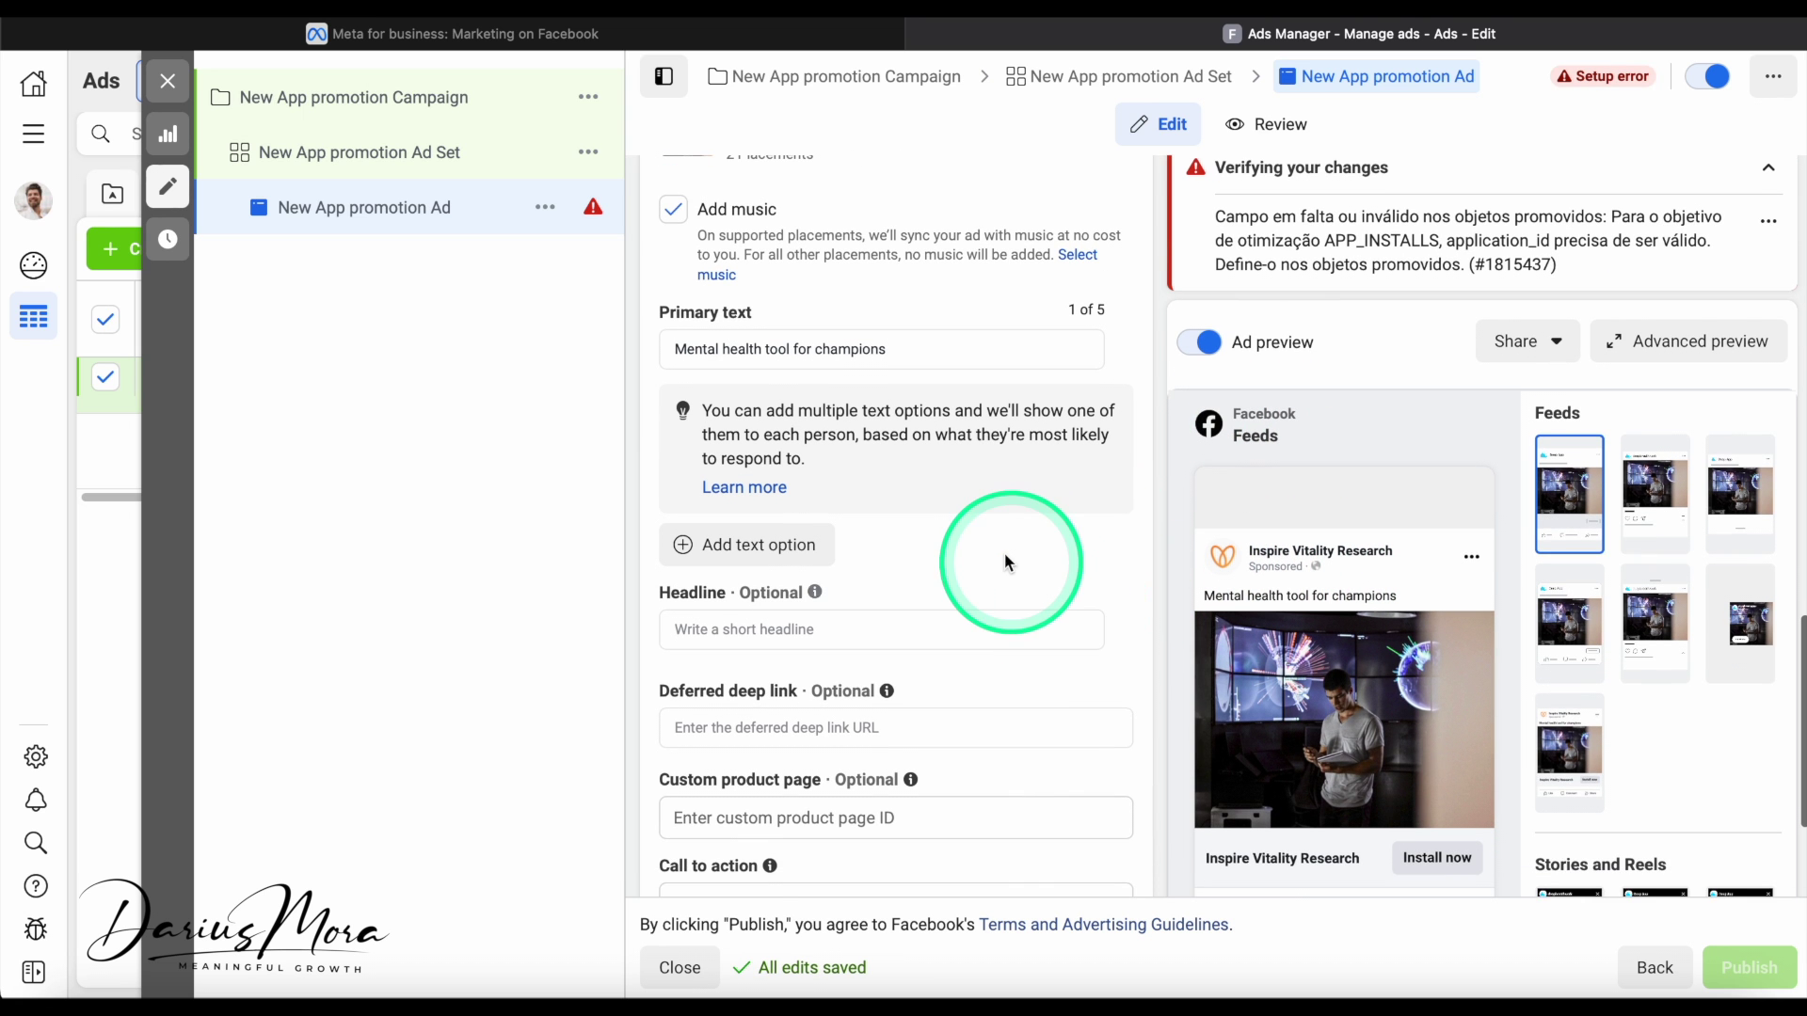
mouse_move(736, 340)
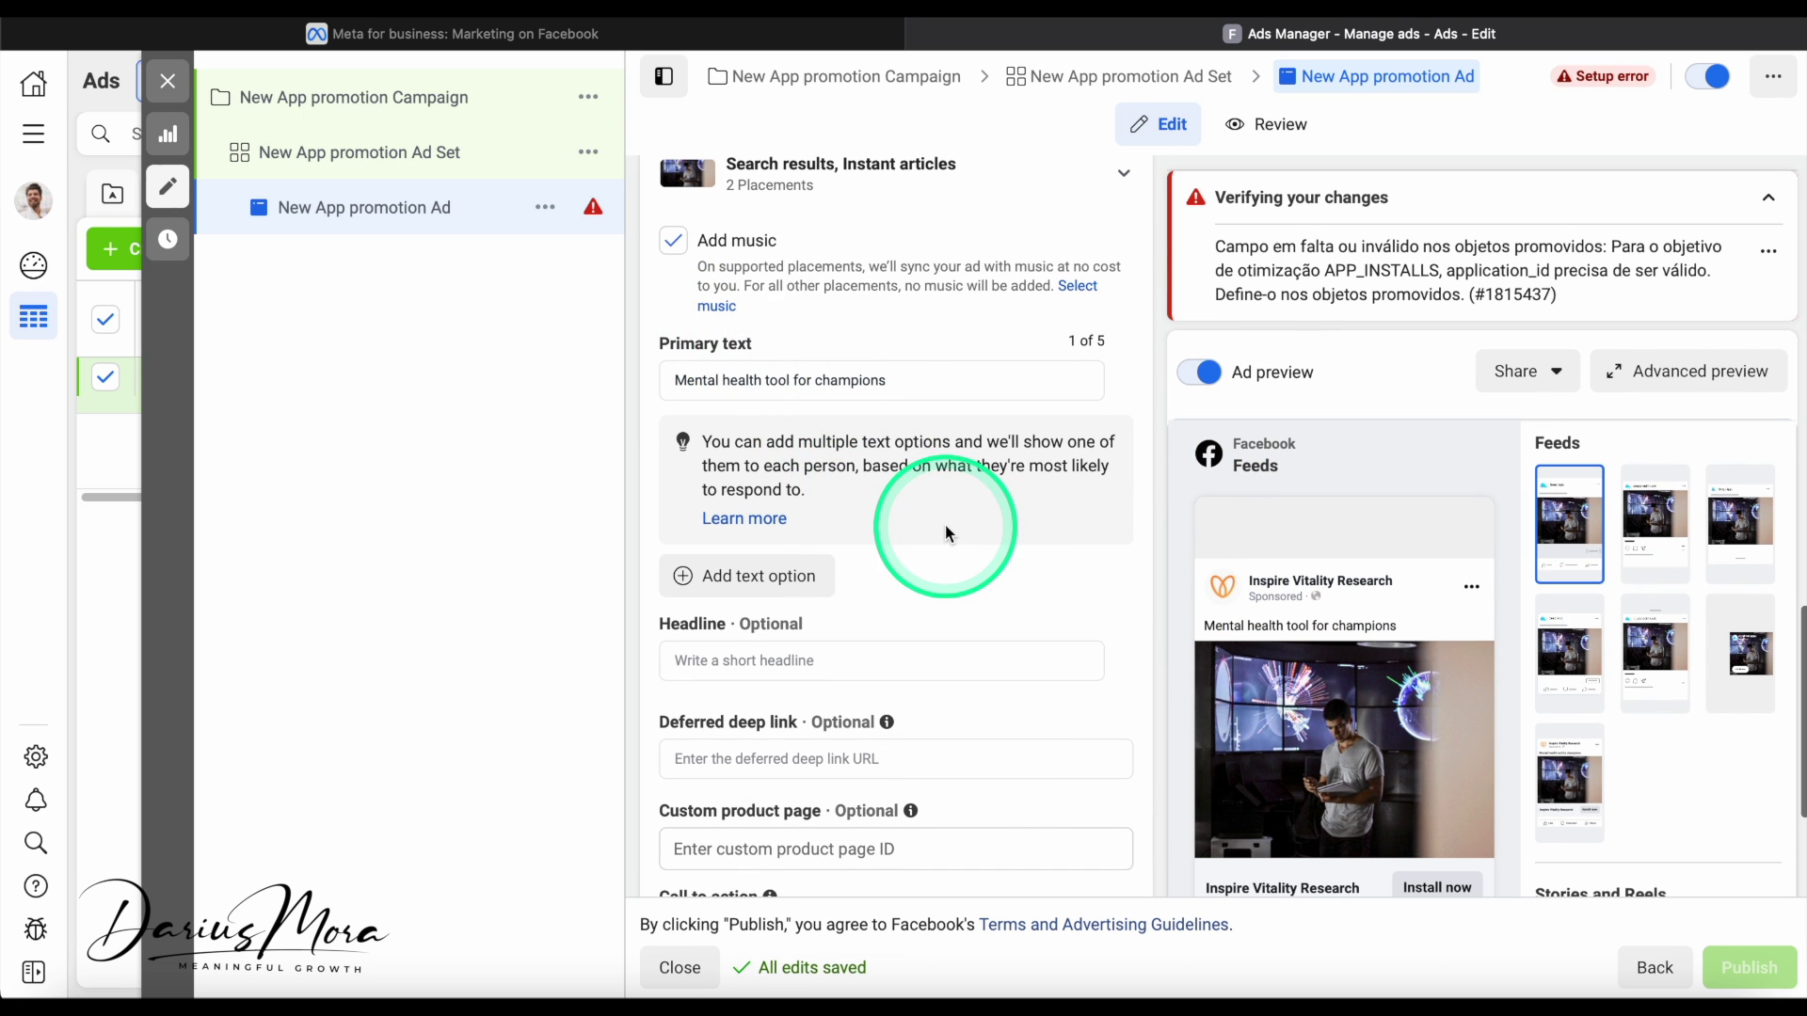
mouse_move(1228, 633)
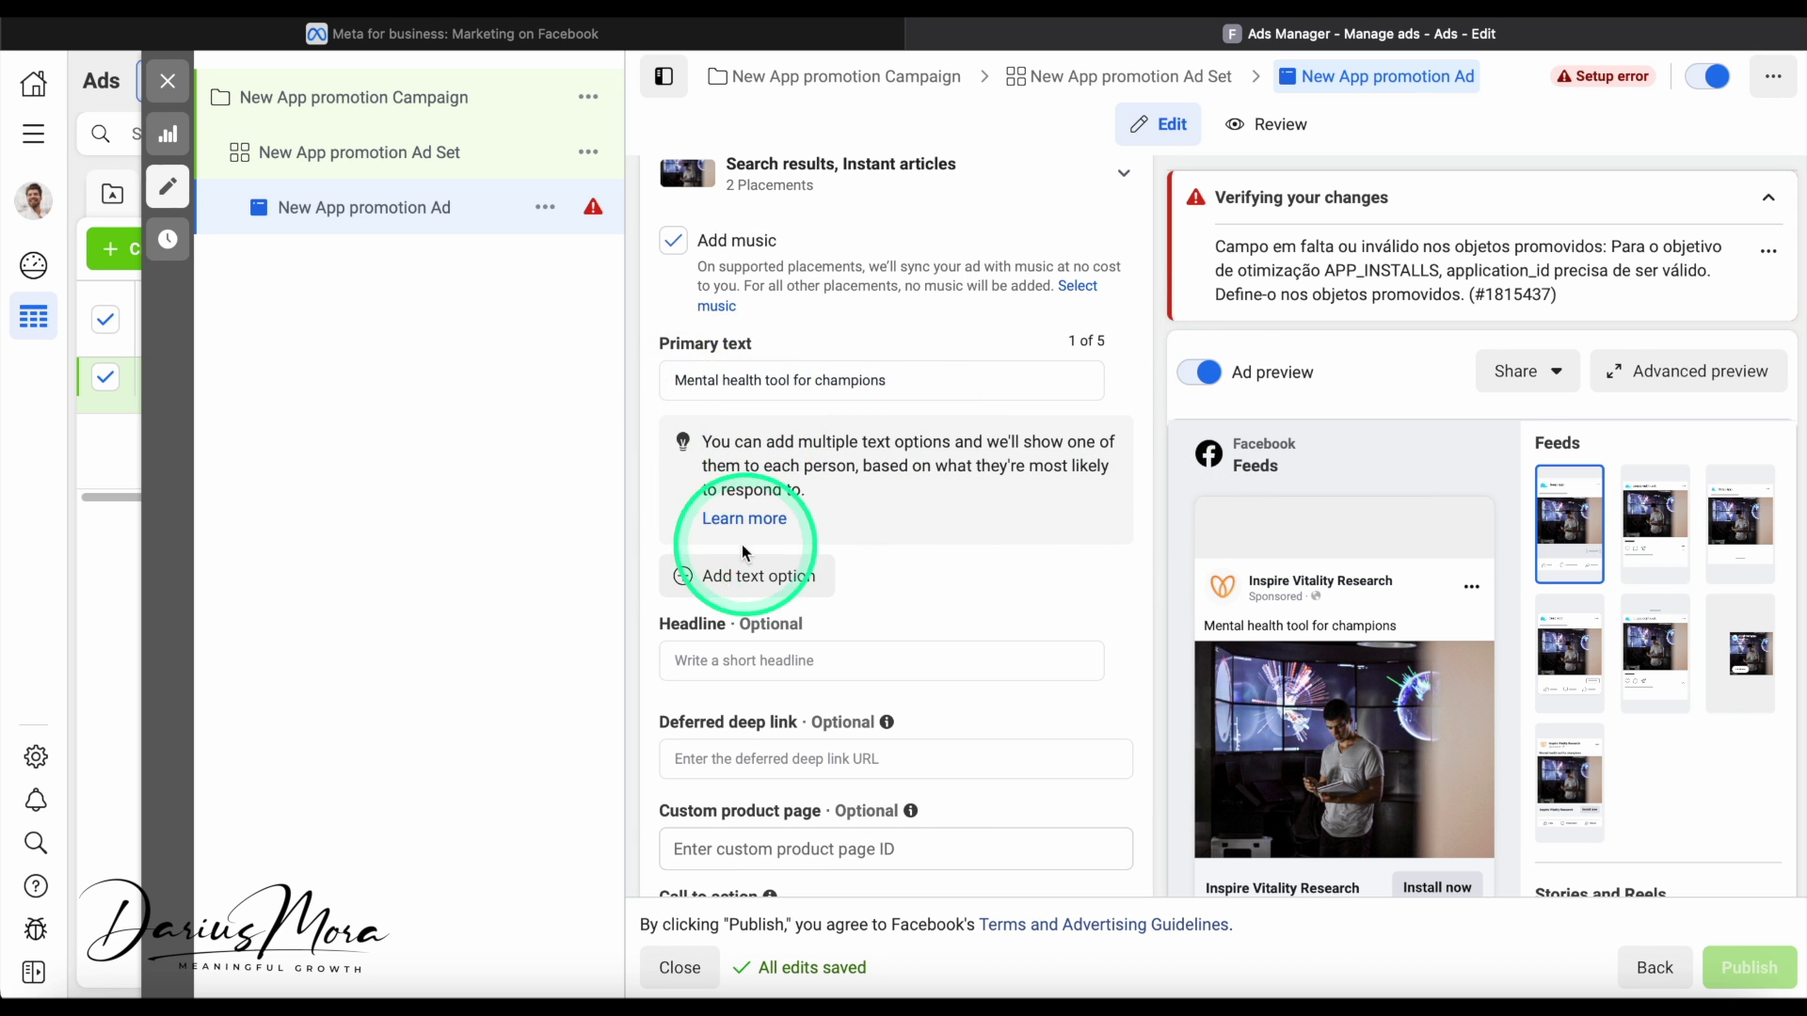
scroll(992, 546, down, 1)
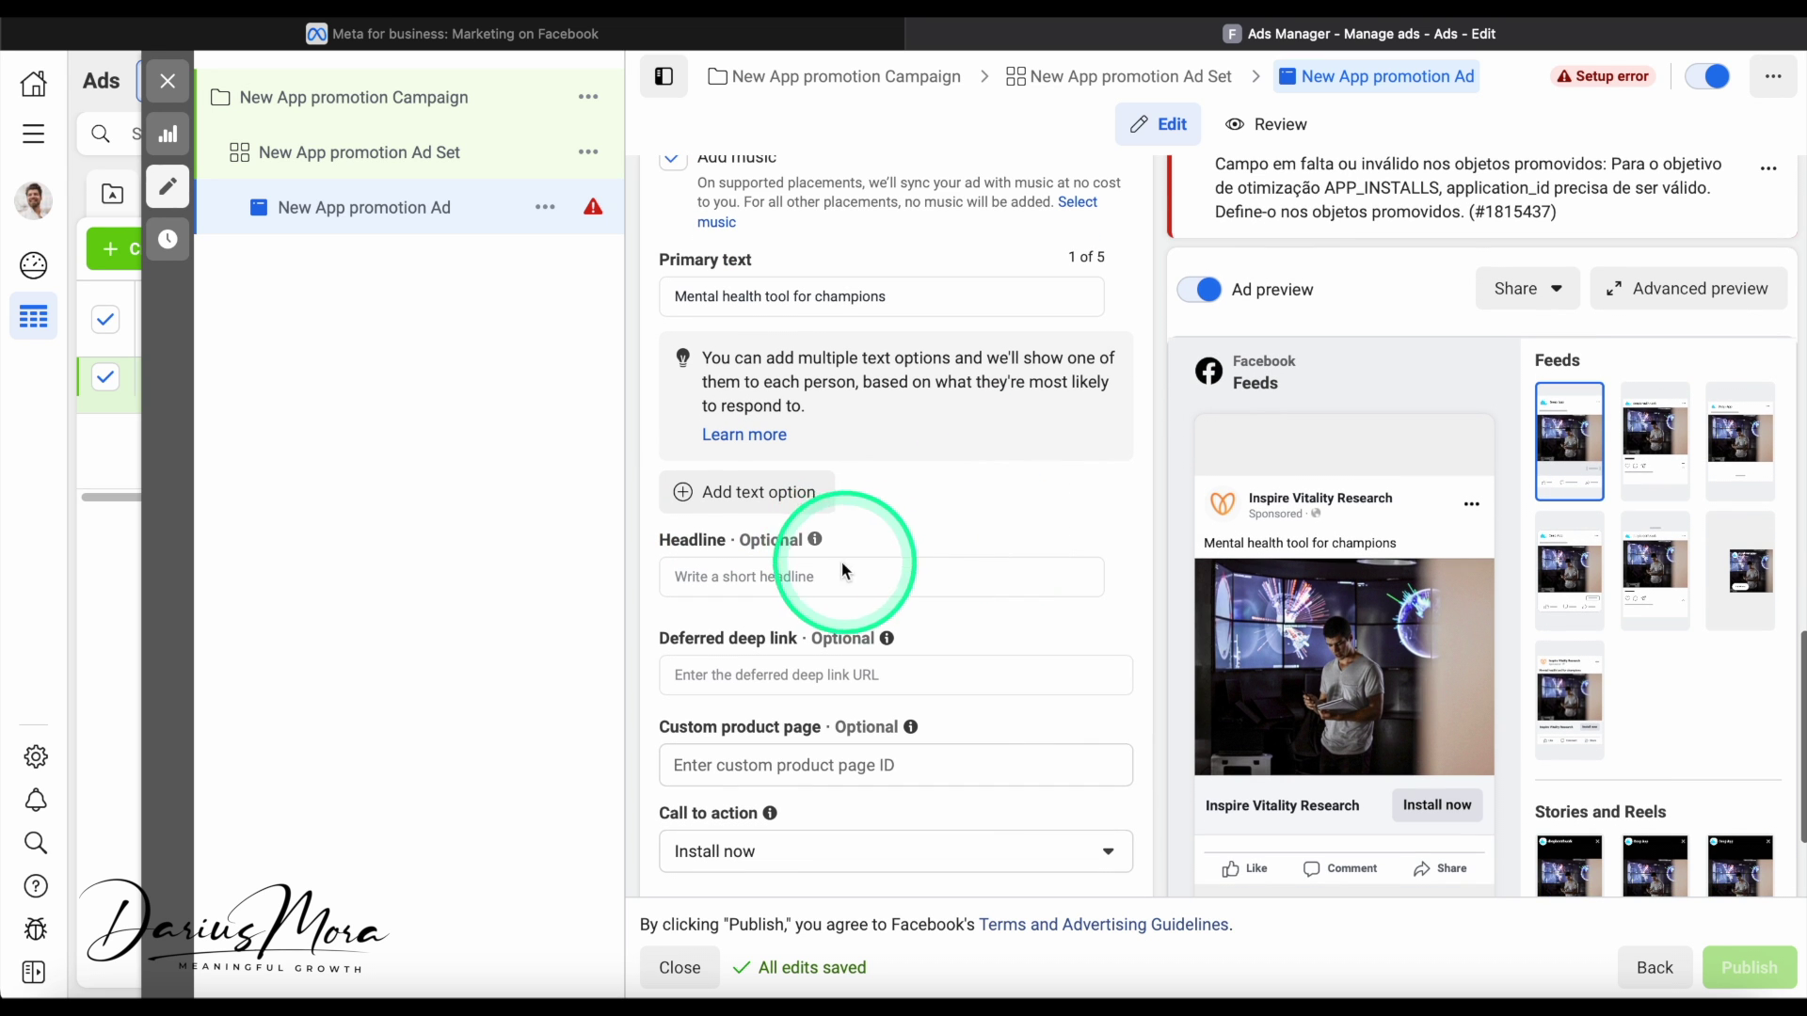
Enter 'Mindset tracker' in the Headline field so it appears under the preview image
click(728, 581)
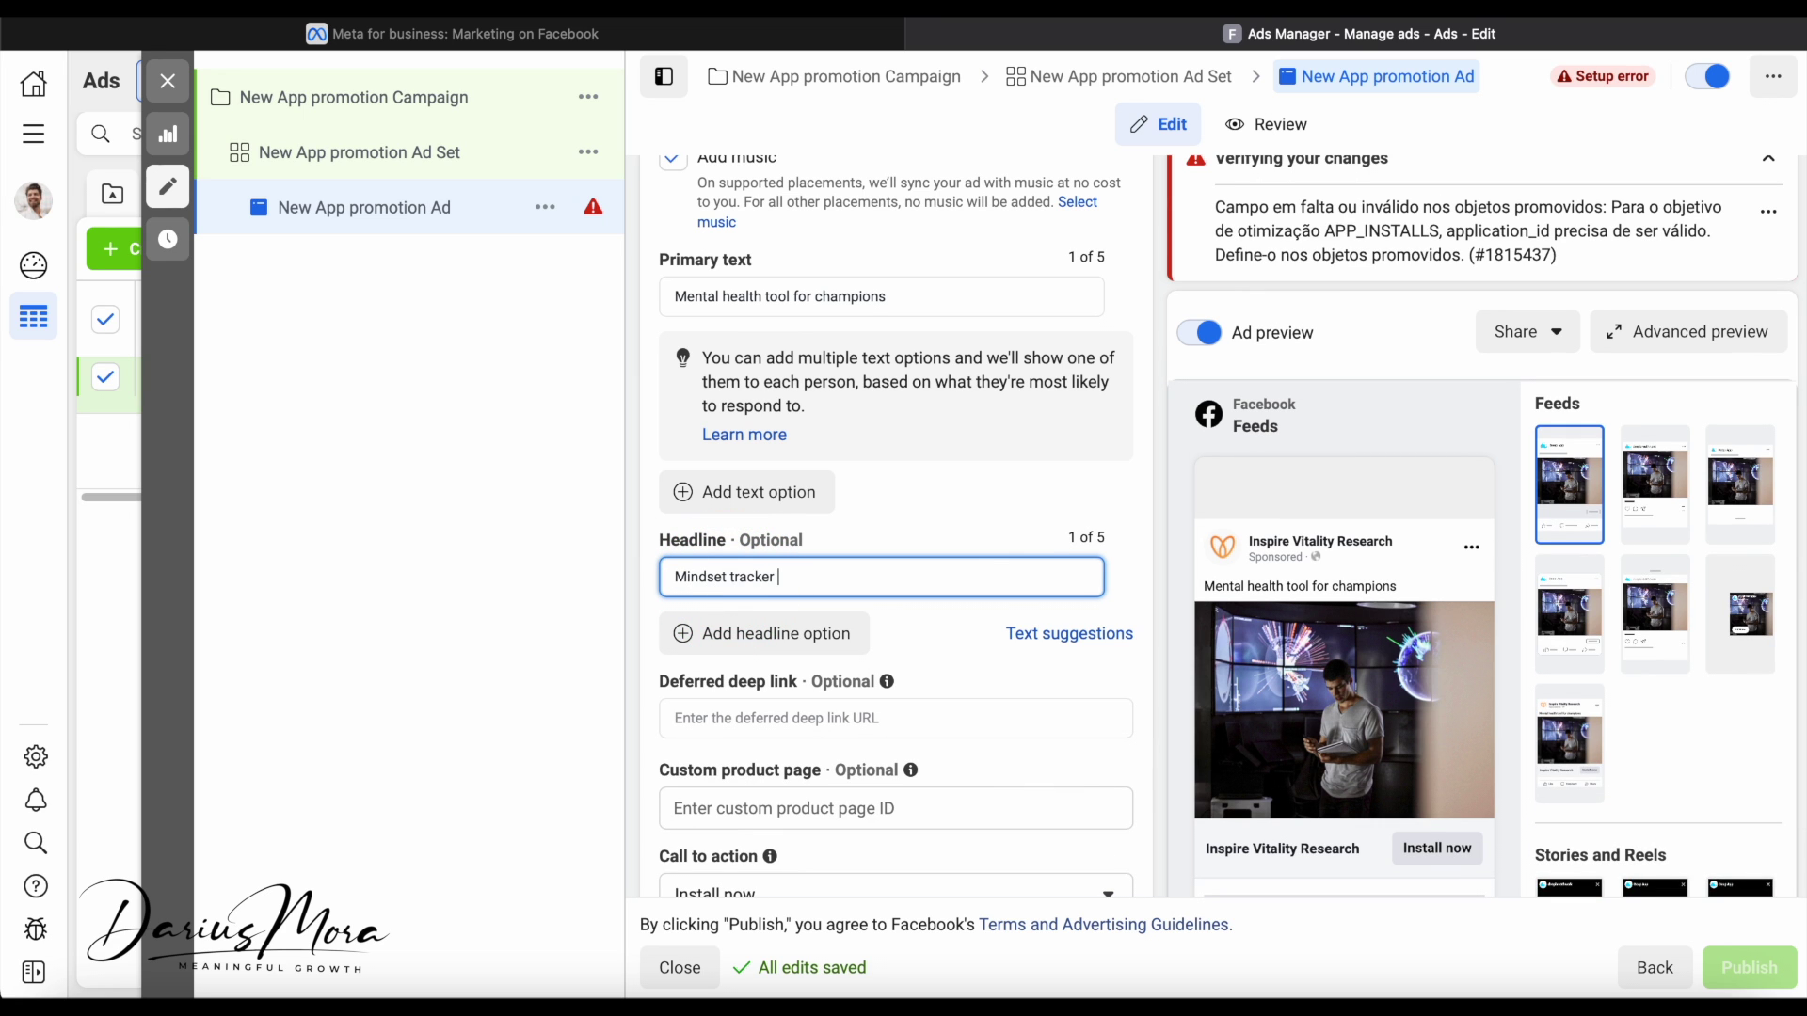
click(1028, 476)
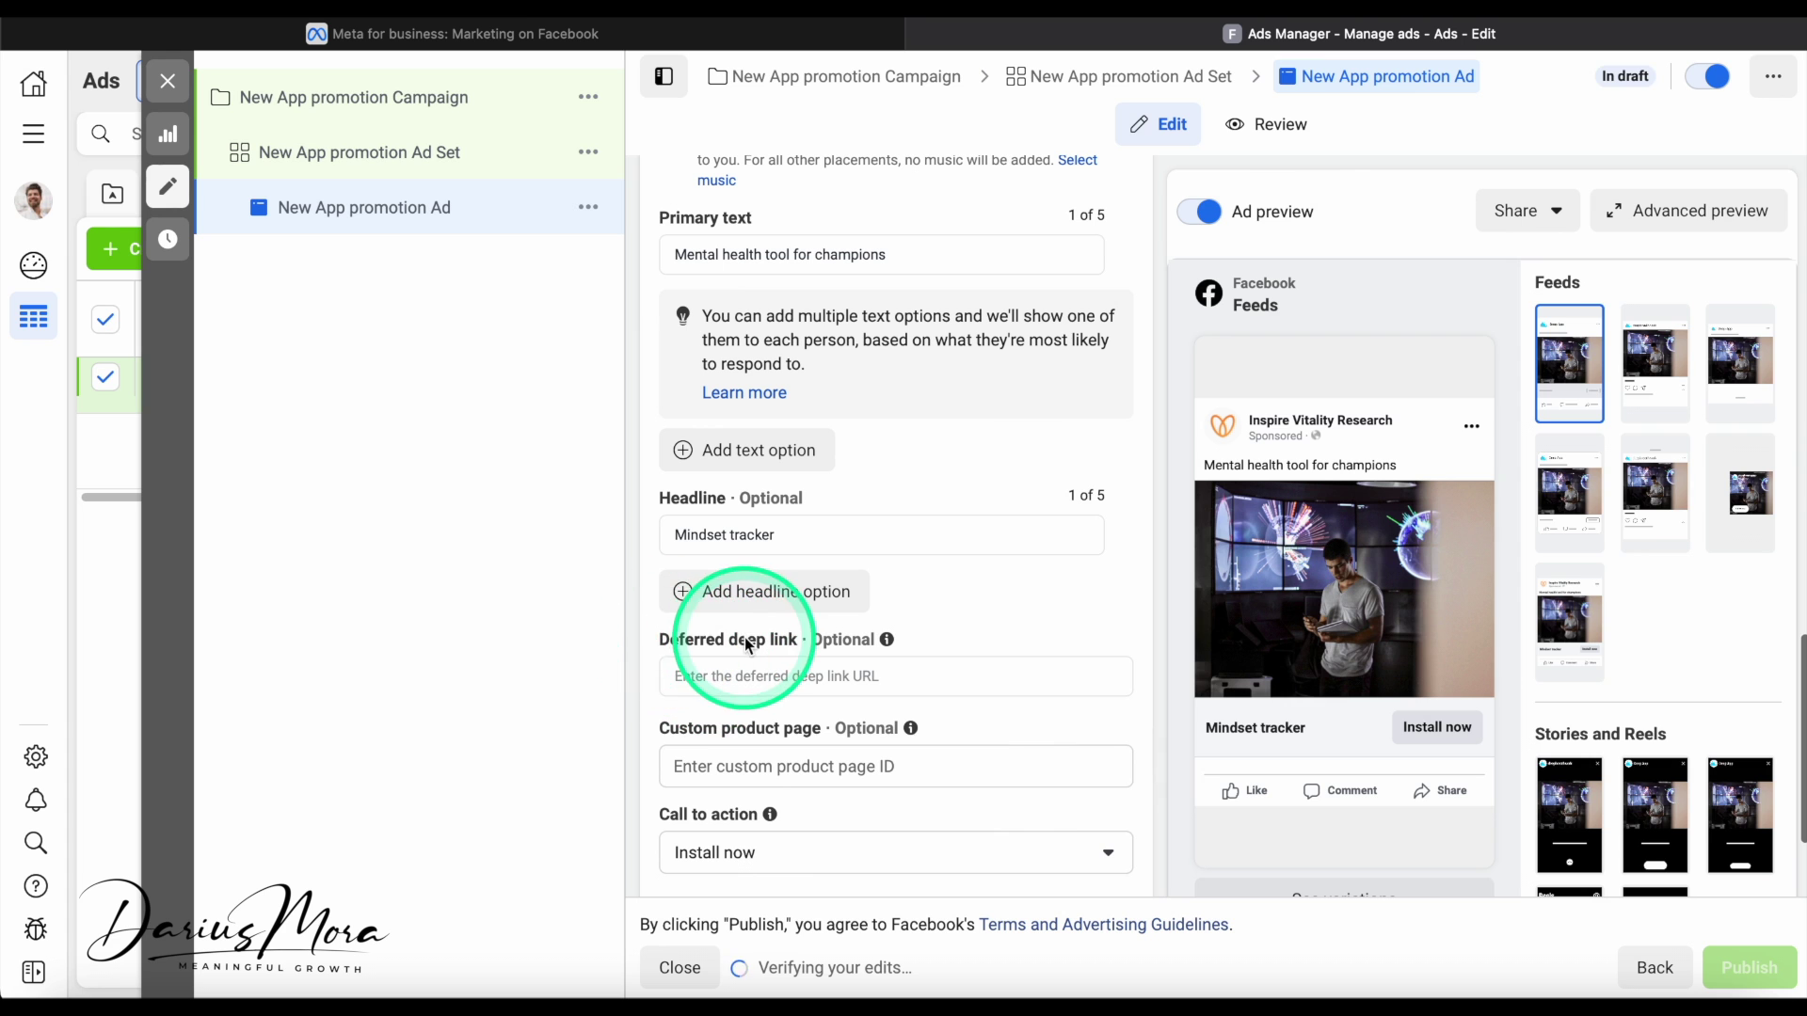
scroll(1020, 621, down, 1)
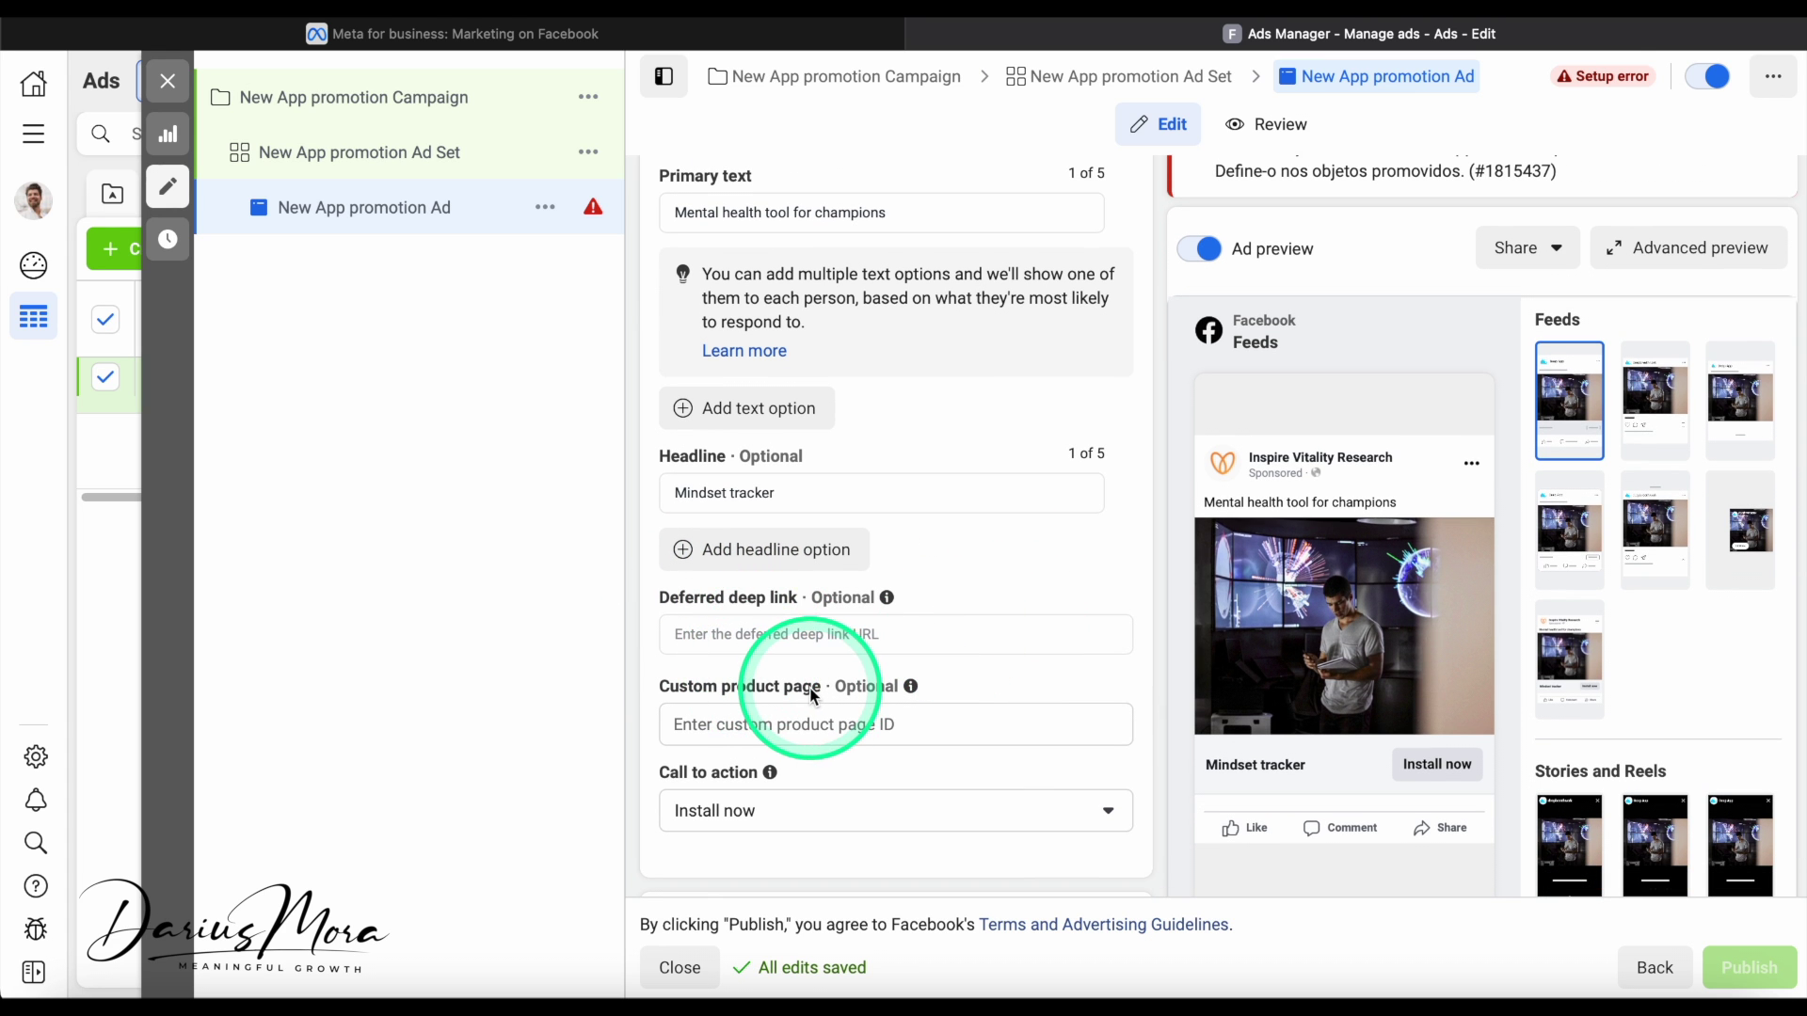
scroll(866, 744, down, 1)
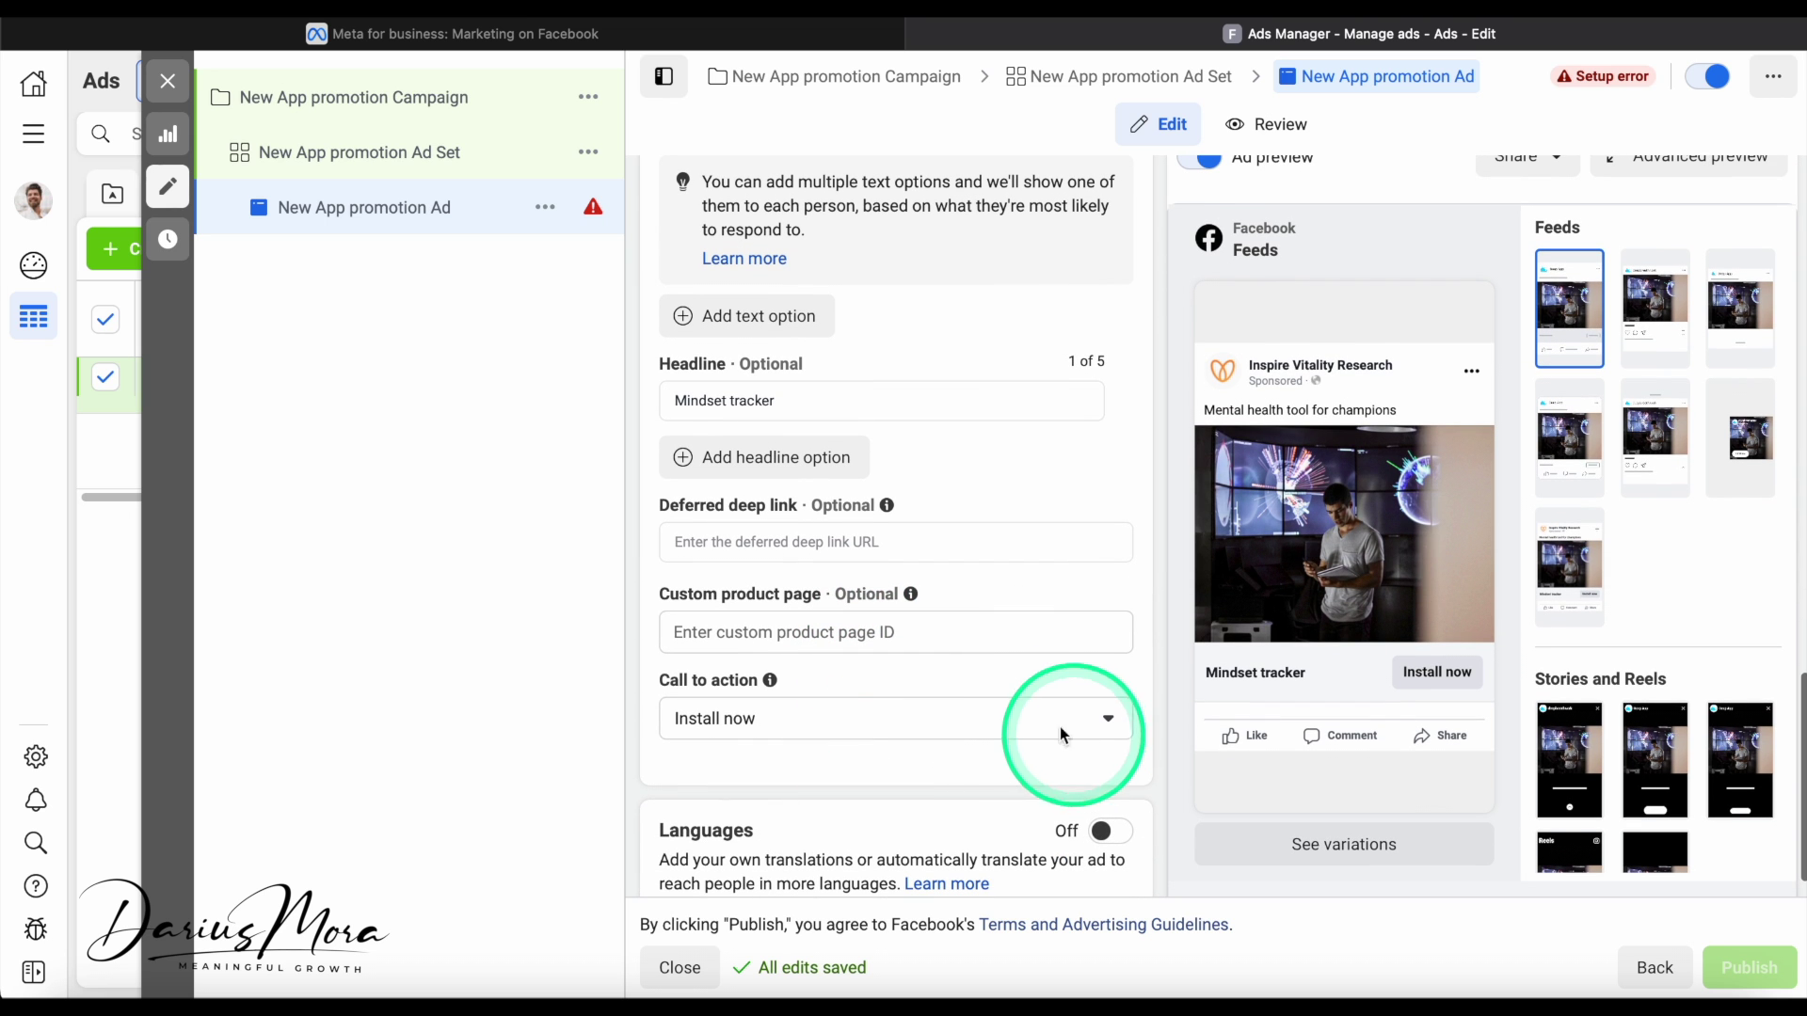
Replace Install now with Learn more as the call to action, then view the placement variations
click(985, 726)
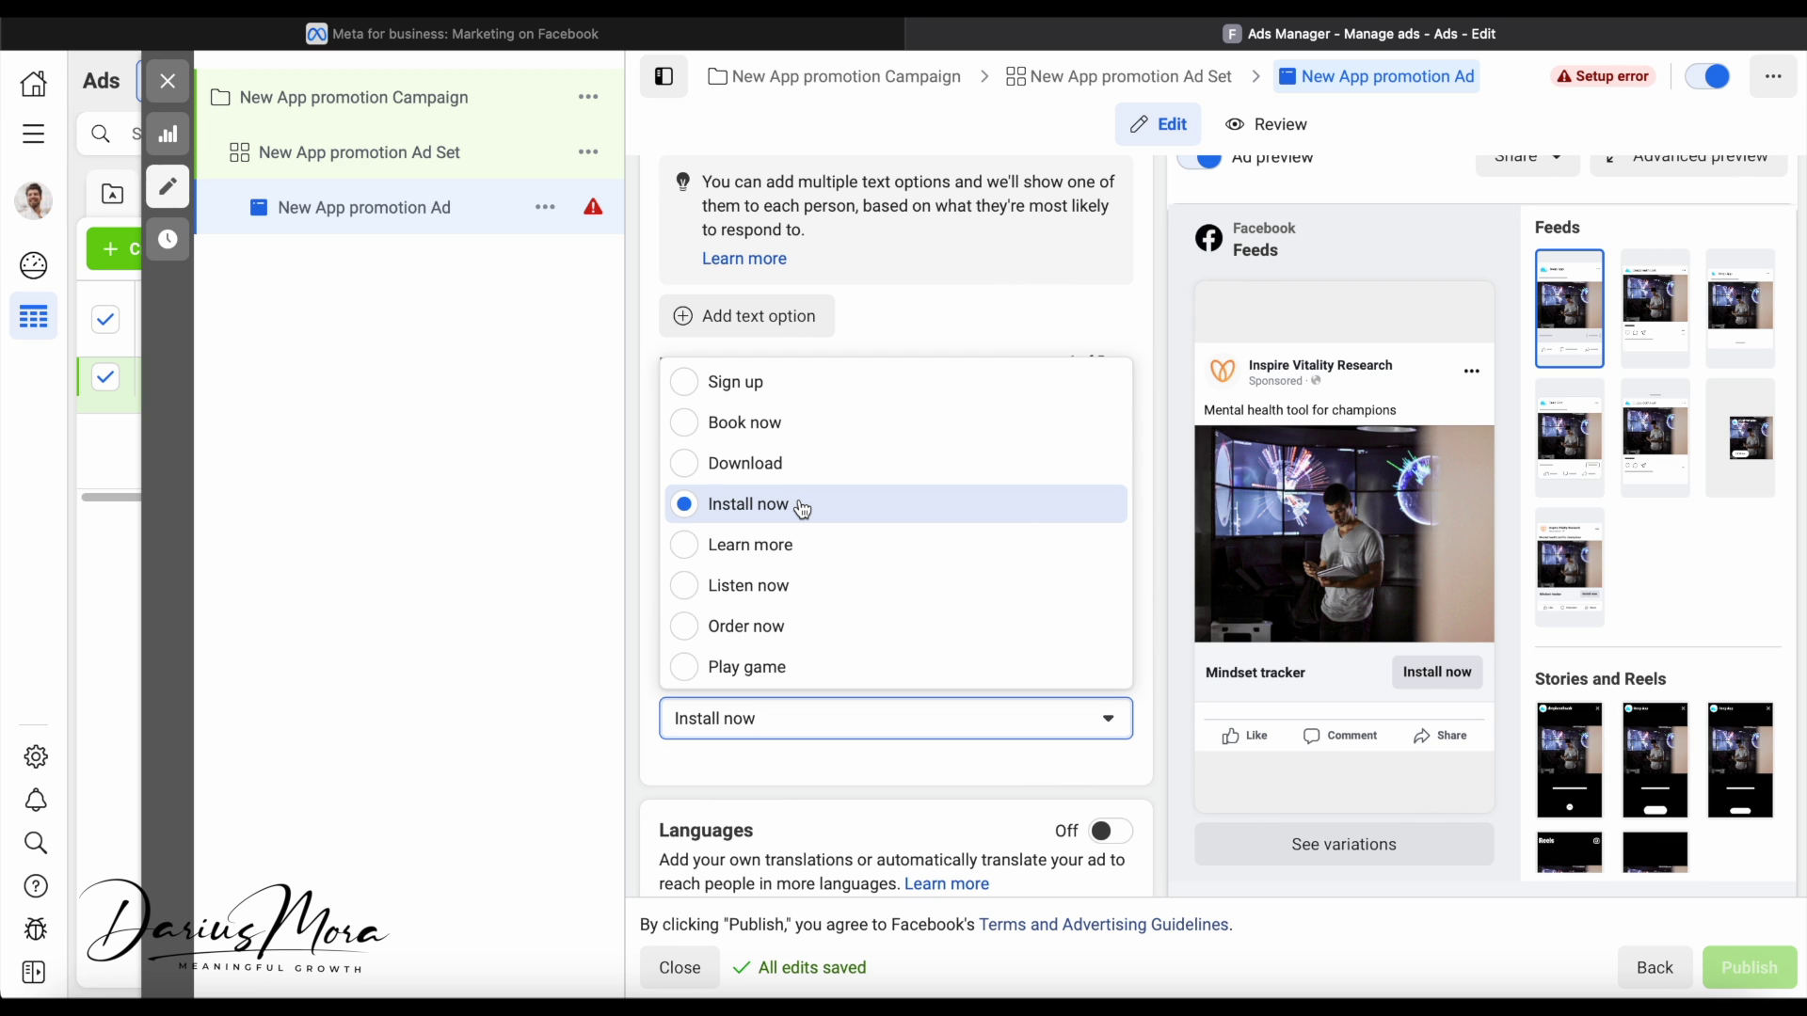
click(780, 551)
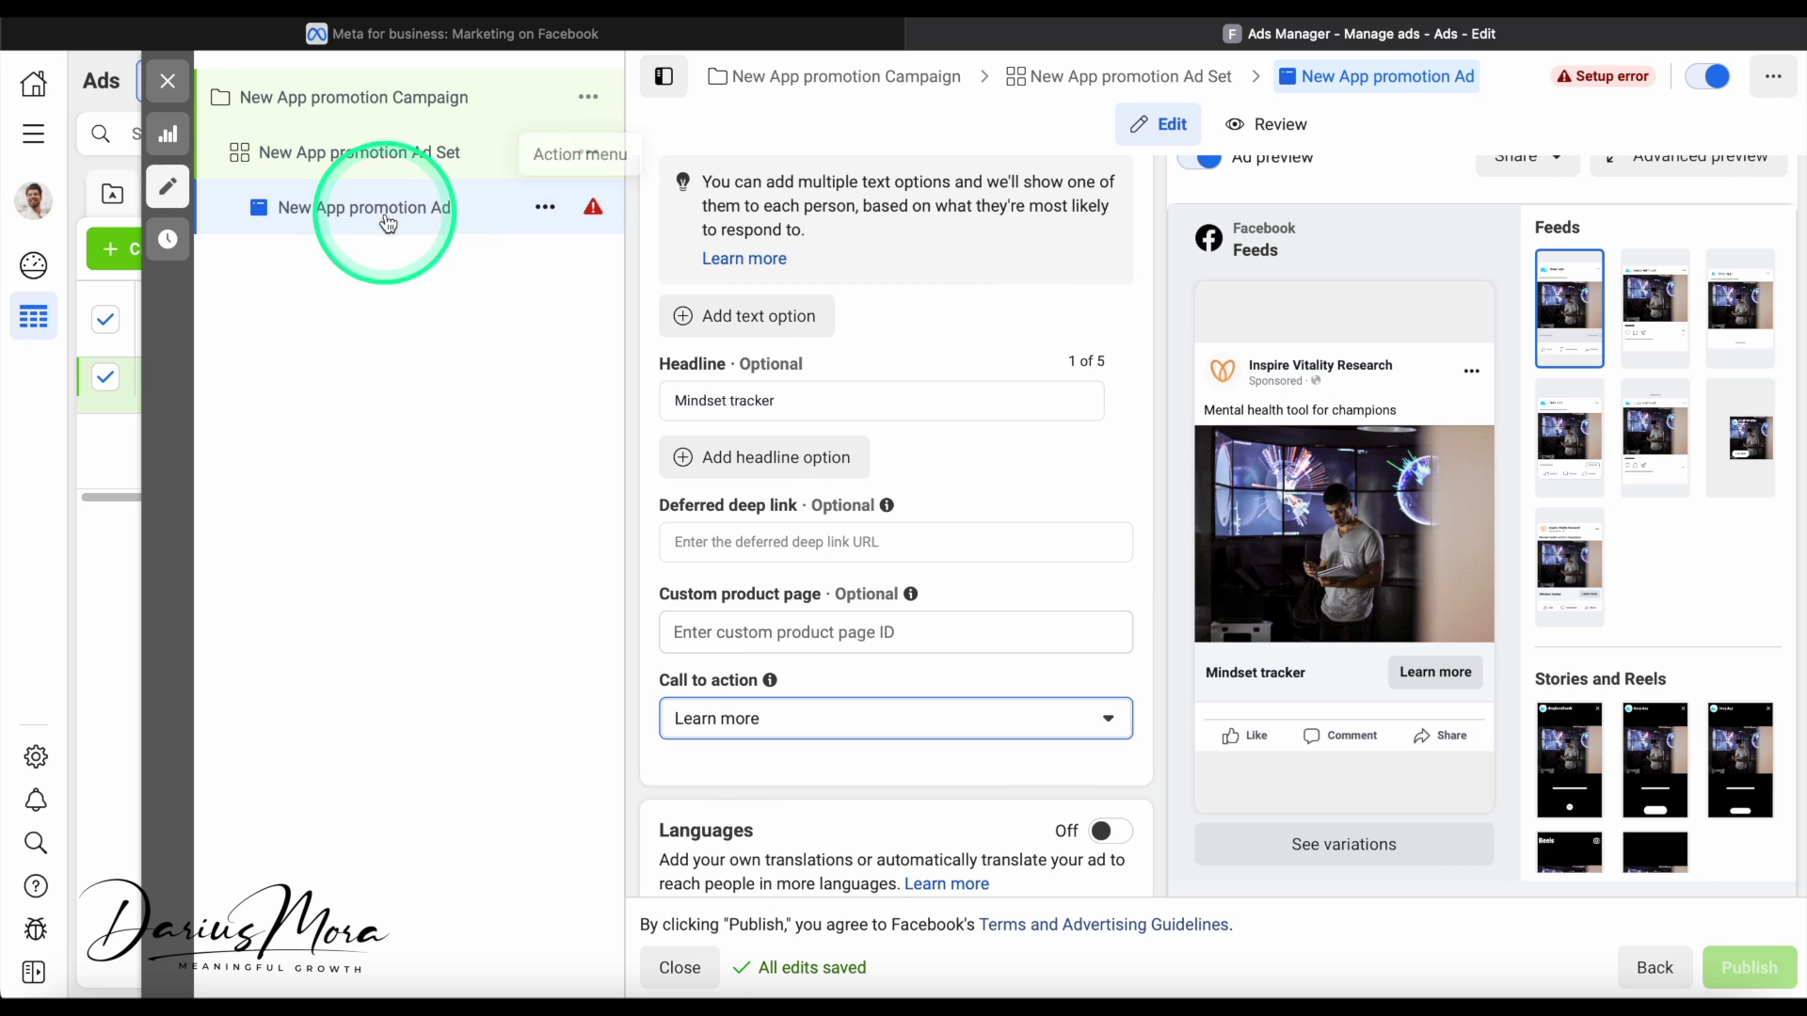
click(856, 720)
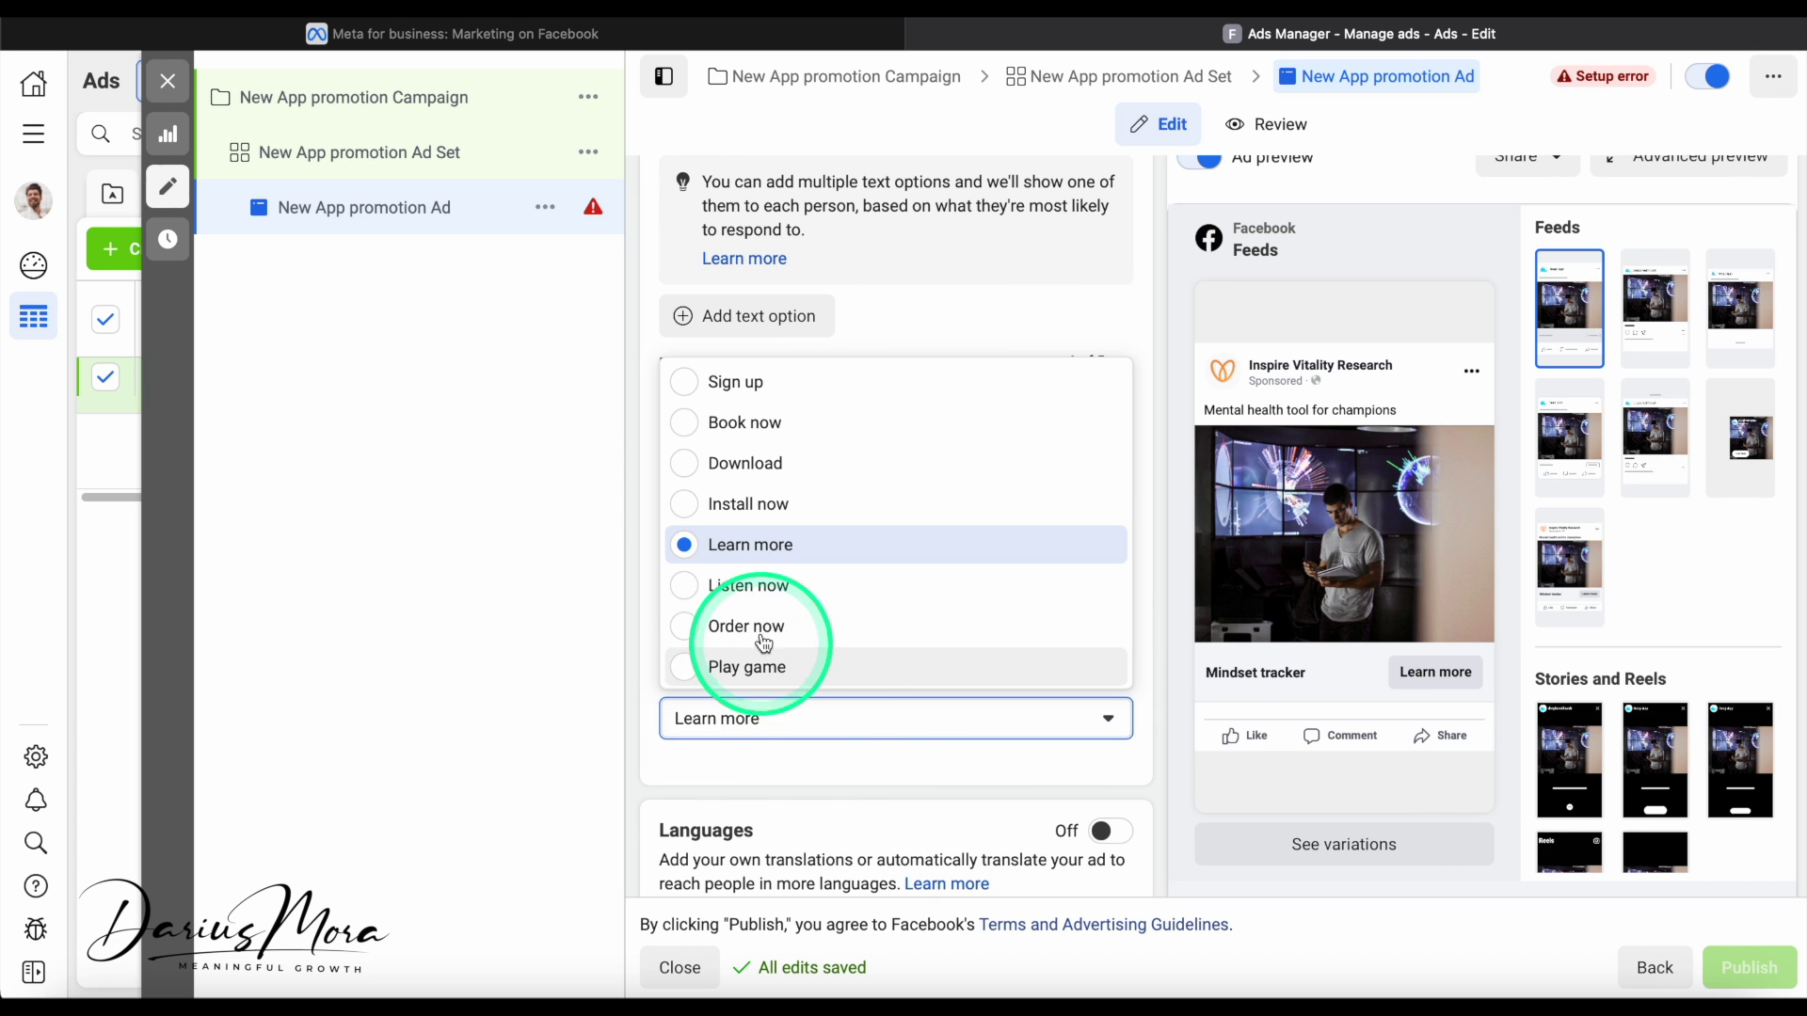
scroll(810, 605, down, 2)
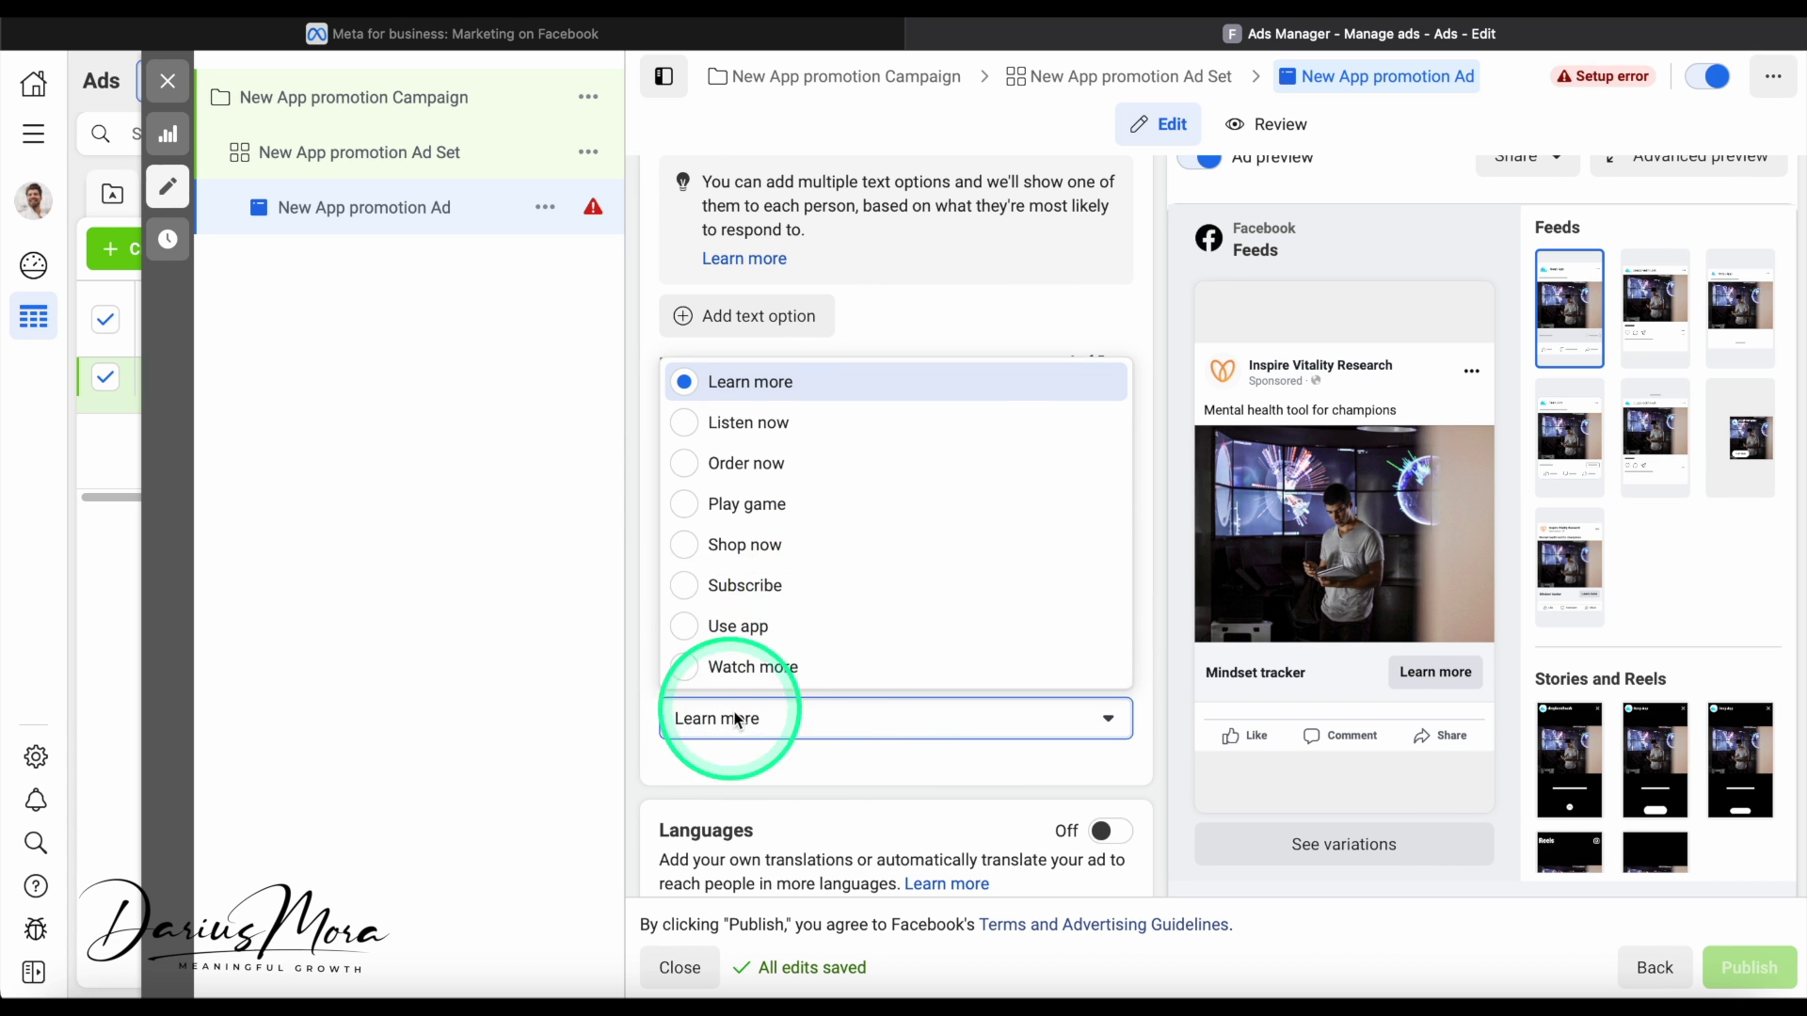
click(855, 777)
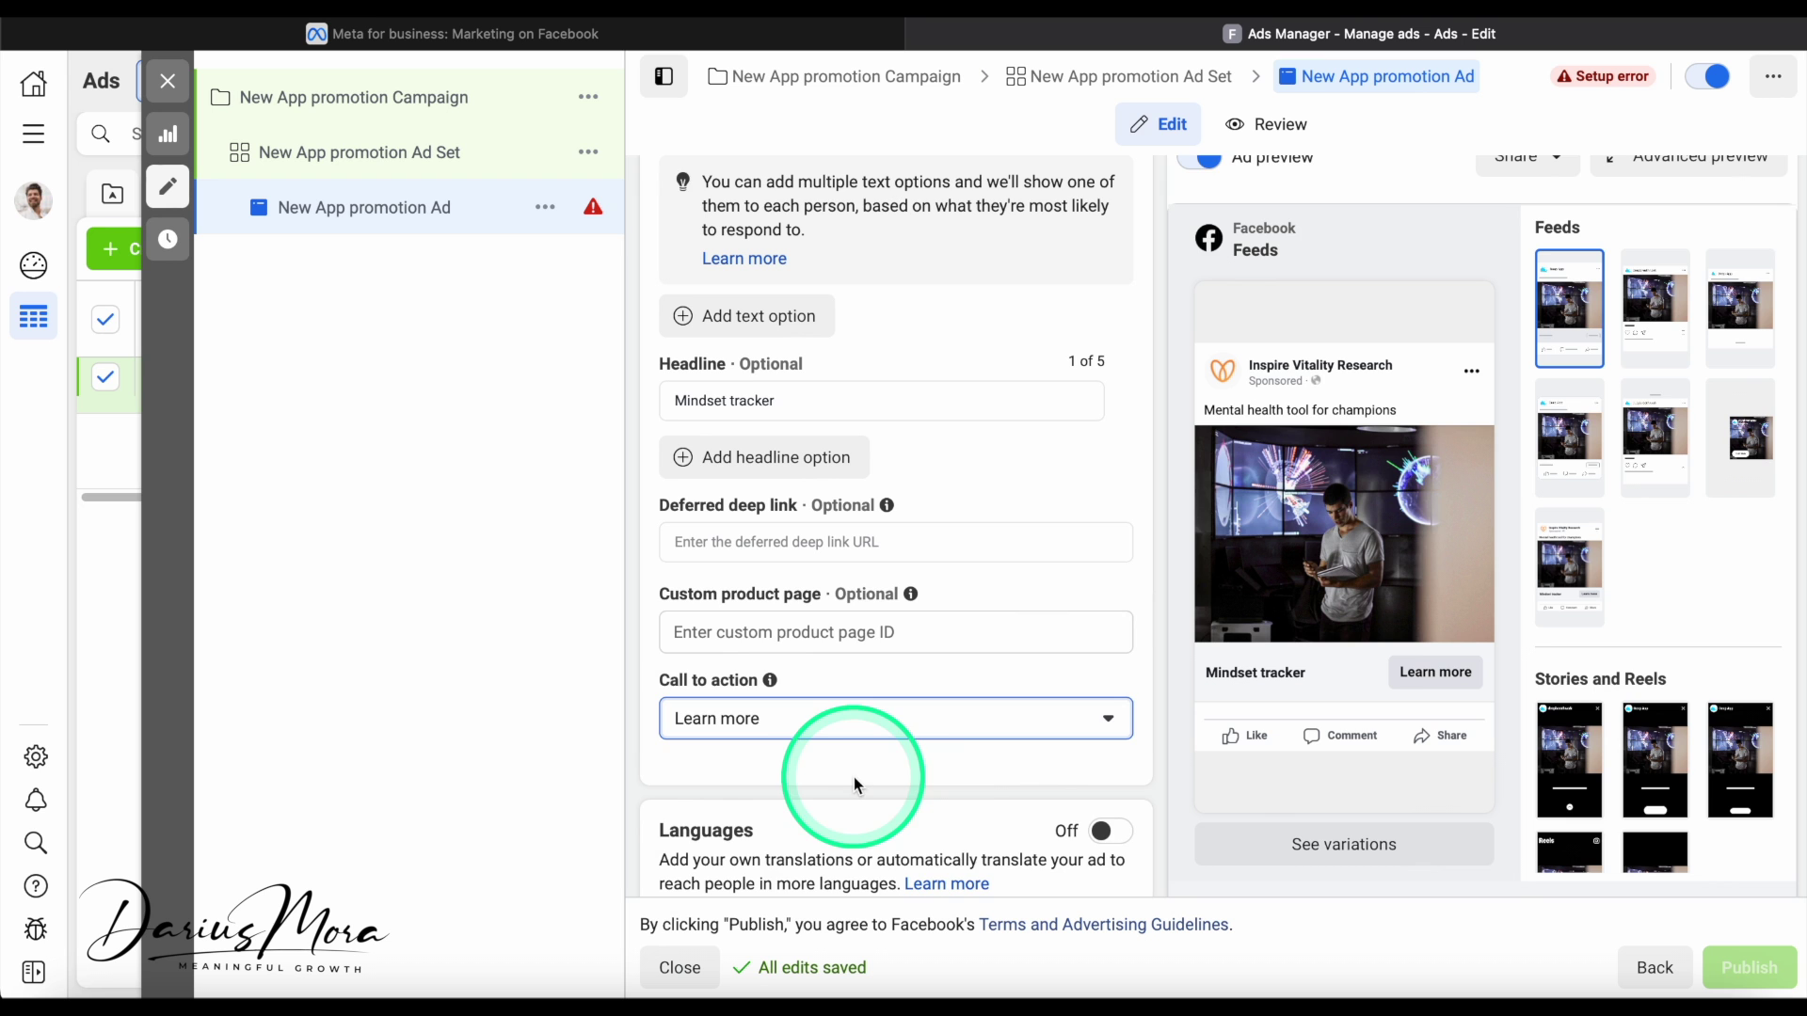
scroll(855, 777, down, 1)
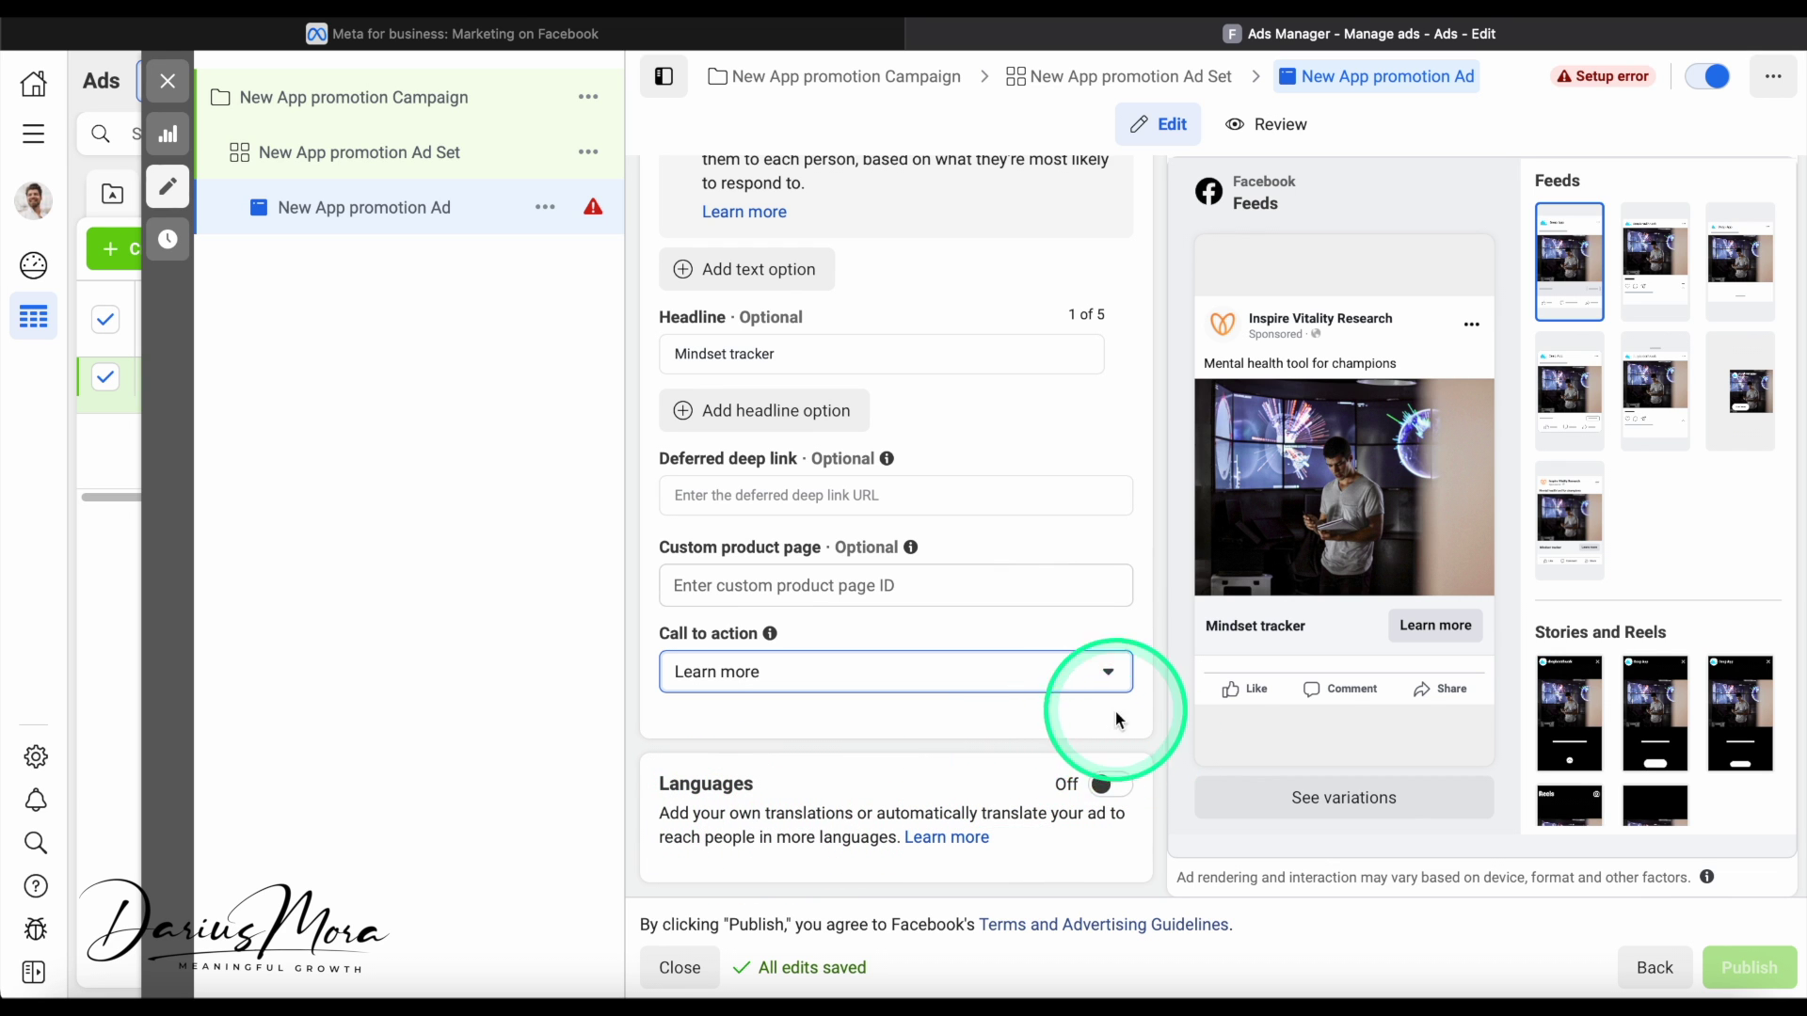
mouse_move(1371, 794)
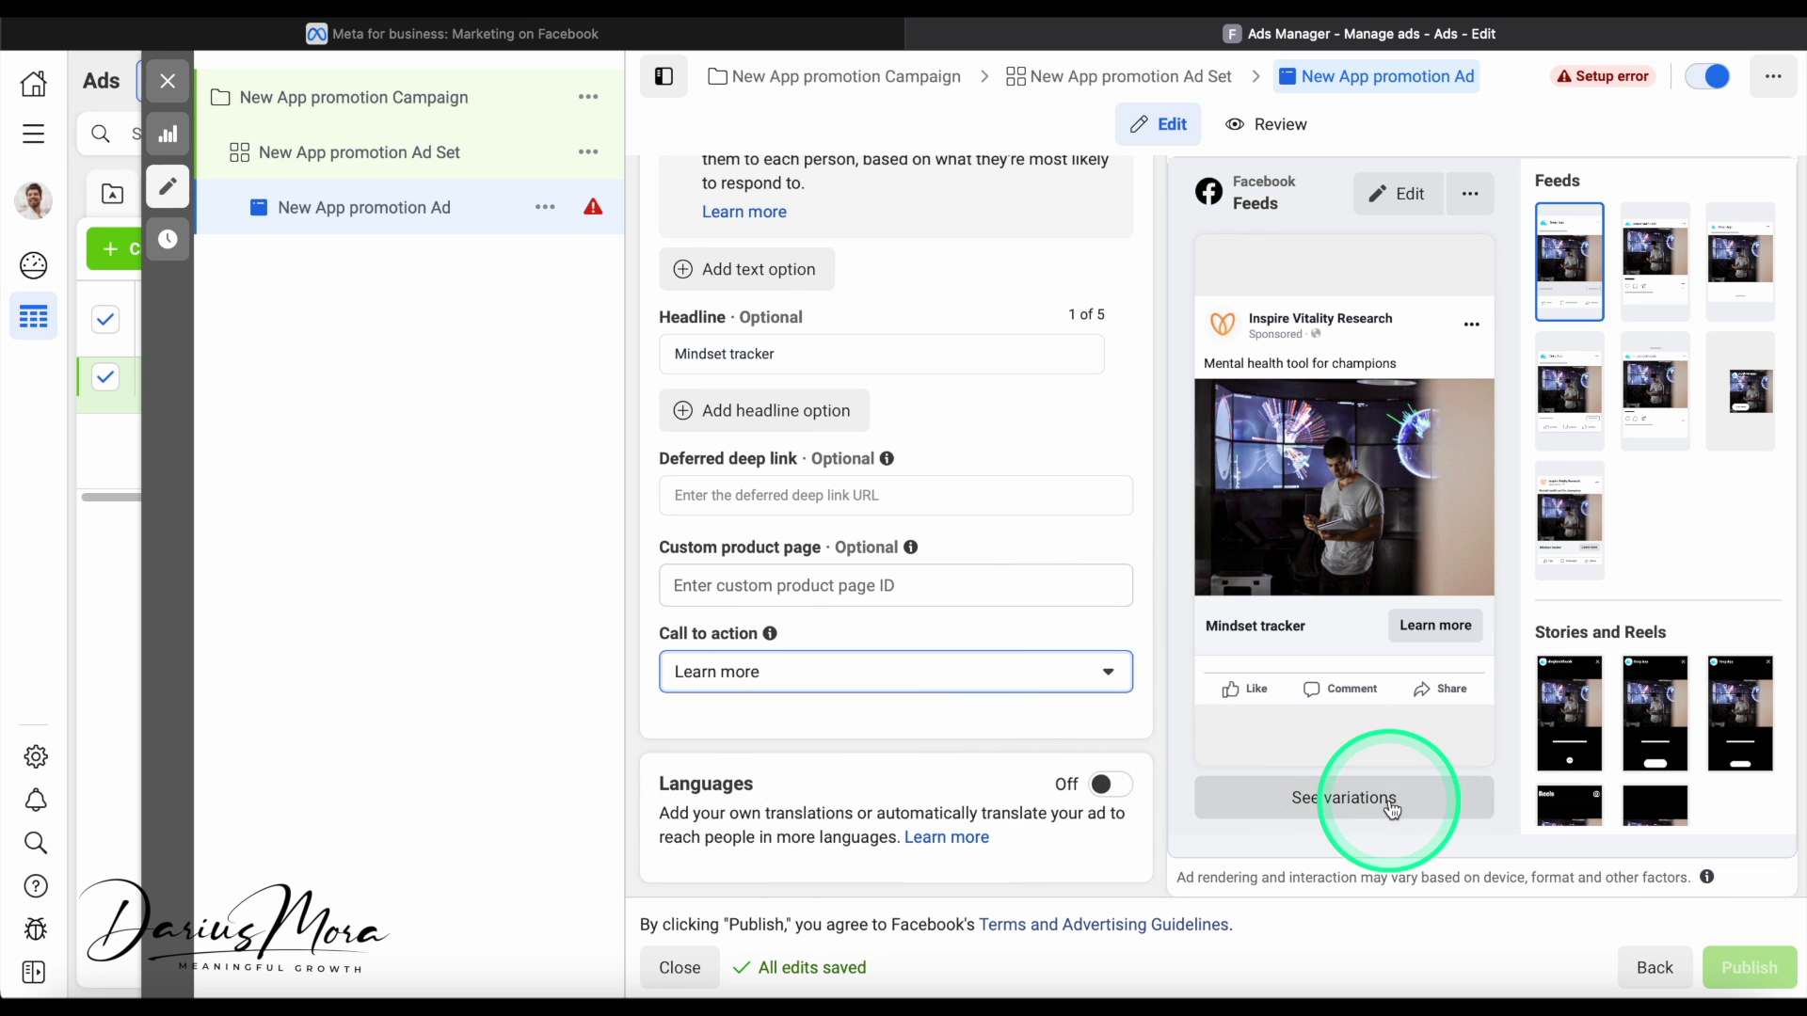
click(1232, 795)
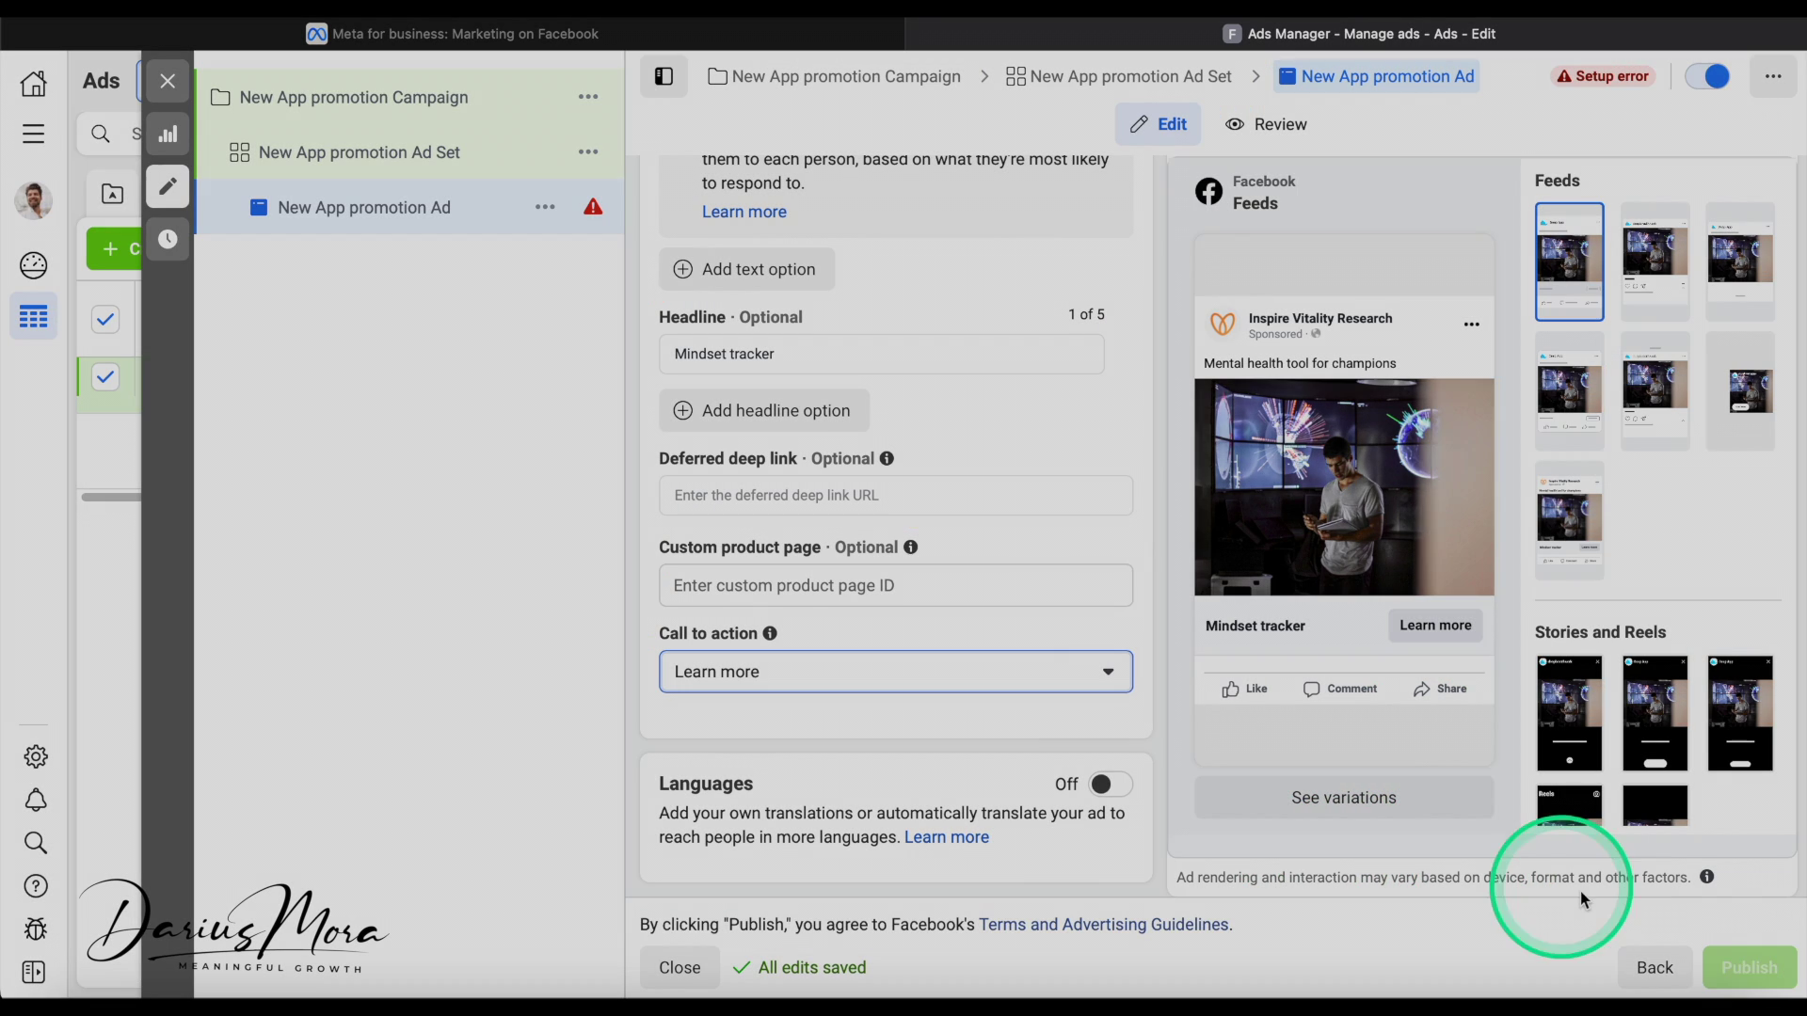